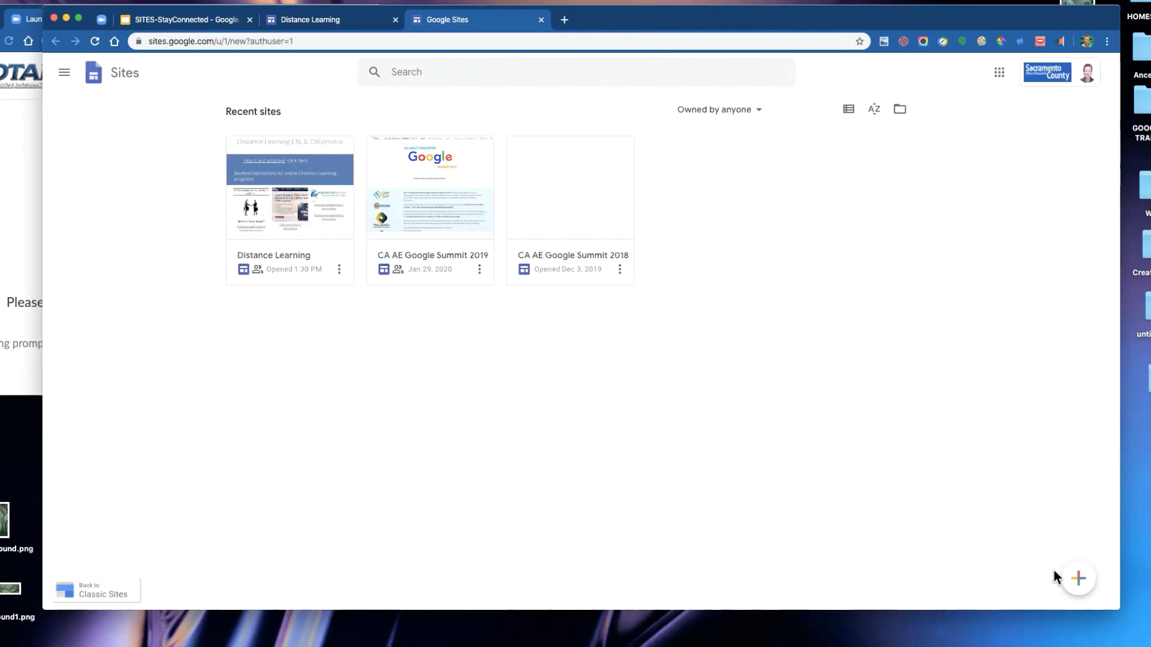
left_click_drag(1054, 571, 802, 453)
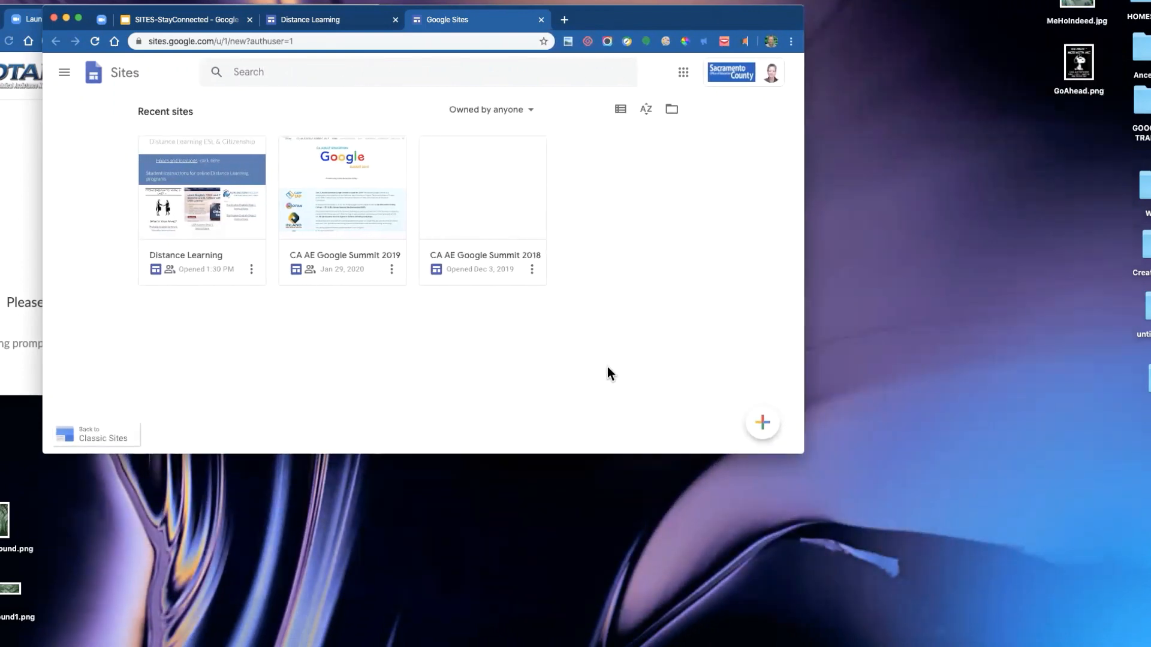
key("super+equal")
key("super+equal")
key("super+equal")
key("super+equal")
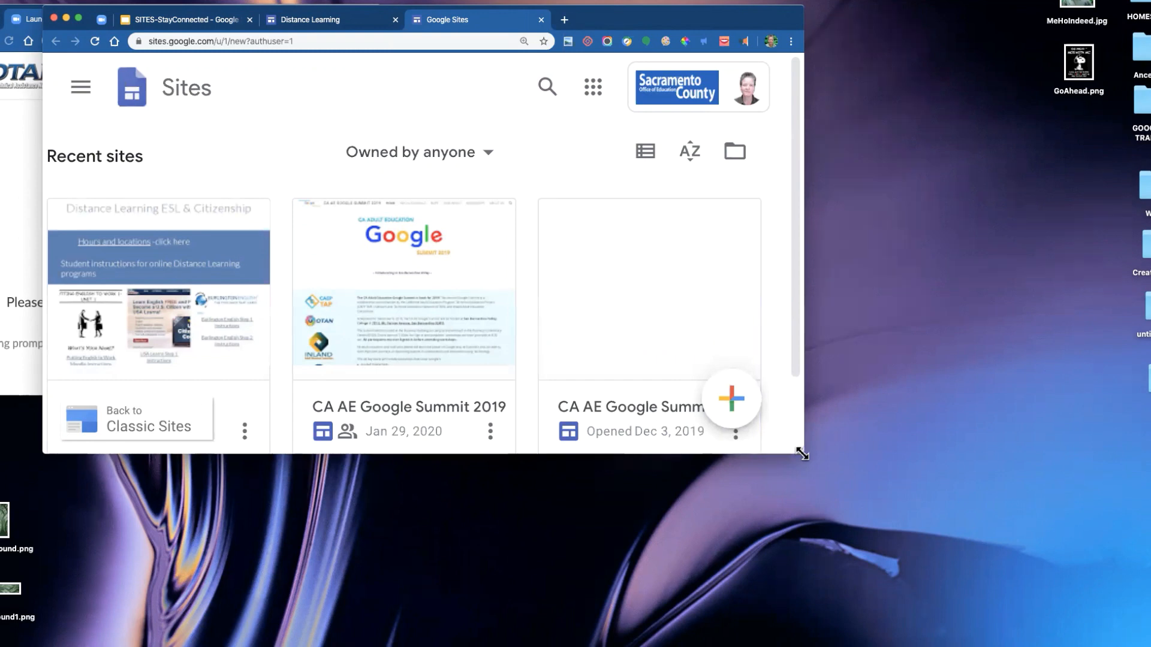
left_click_drag(802, 454, 912, 509)
key("super+0")
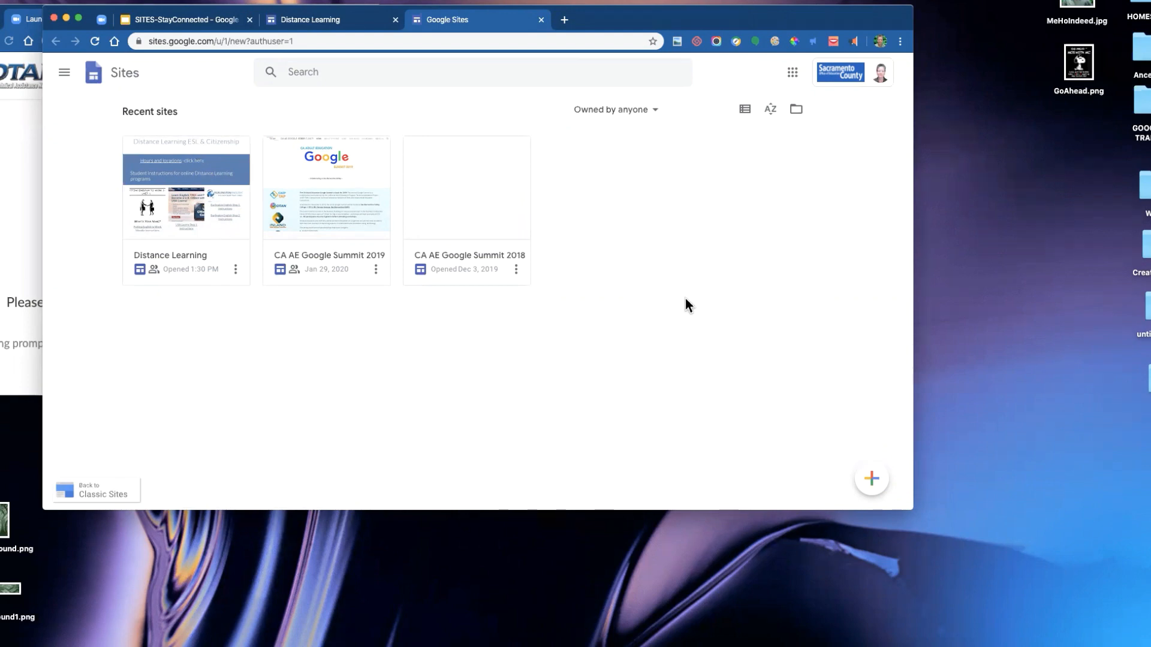
- Create a new blank site from the Sites home
left_click(871, 479)
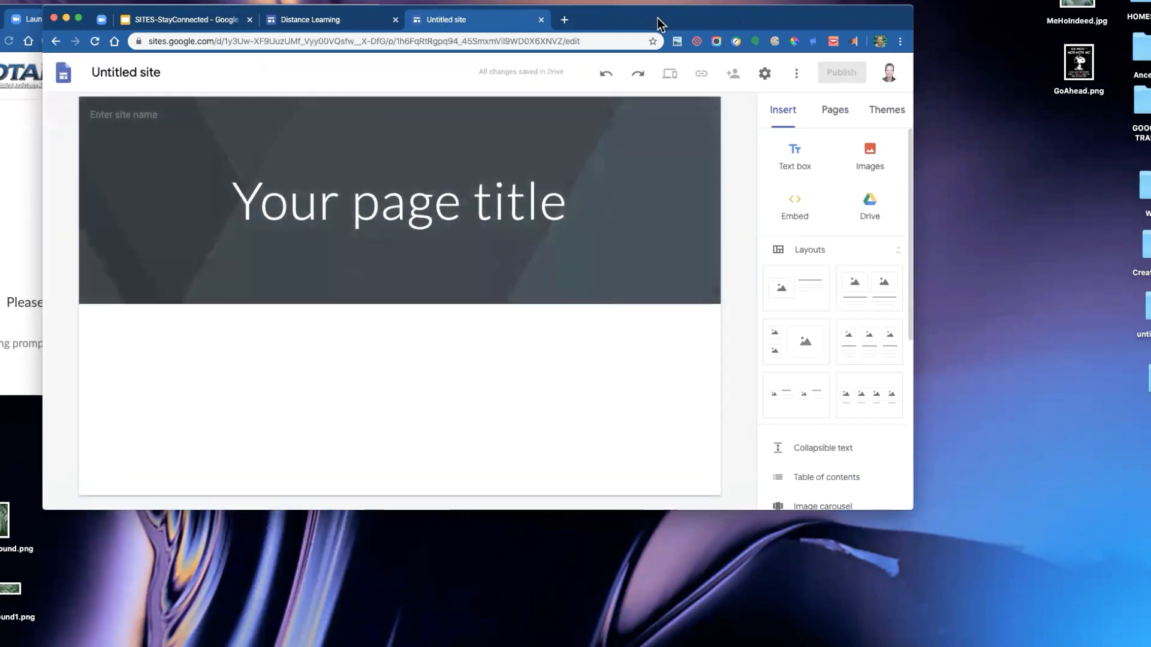
left_click_drag(657, 18, 733, 22)
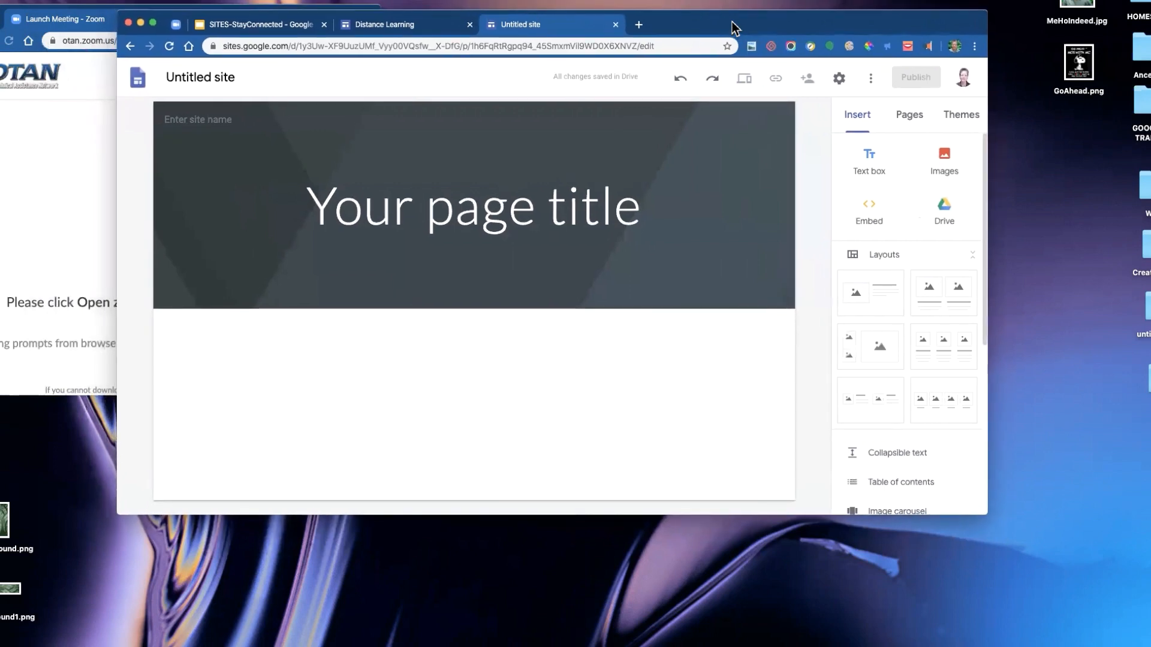
left_click_drag(986, 509, 1040, 612)
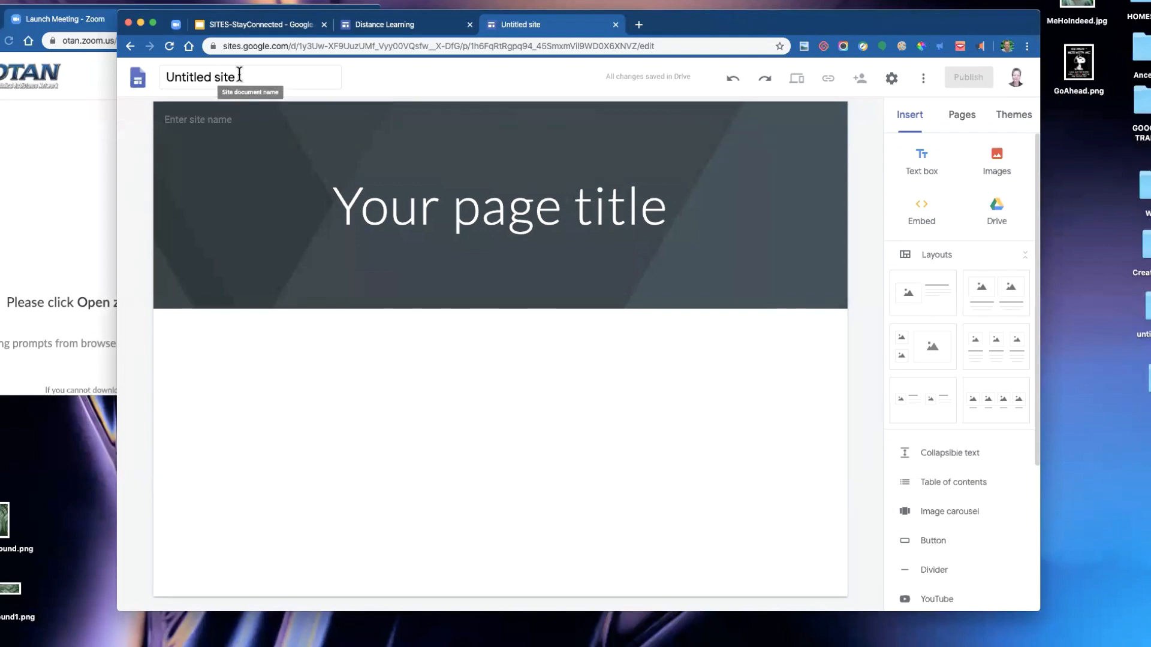
- Rename the new site document as DemoForRemote
left_click(210, 72)
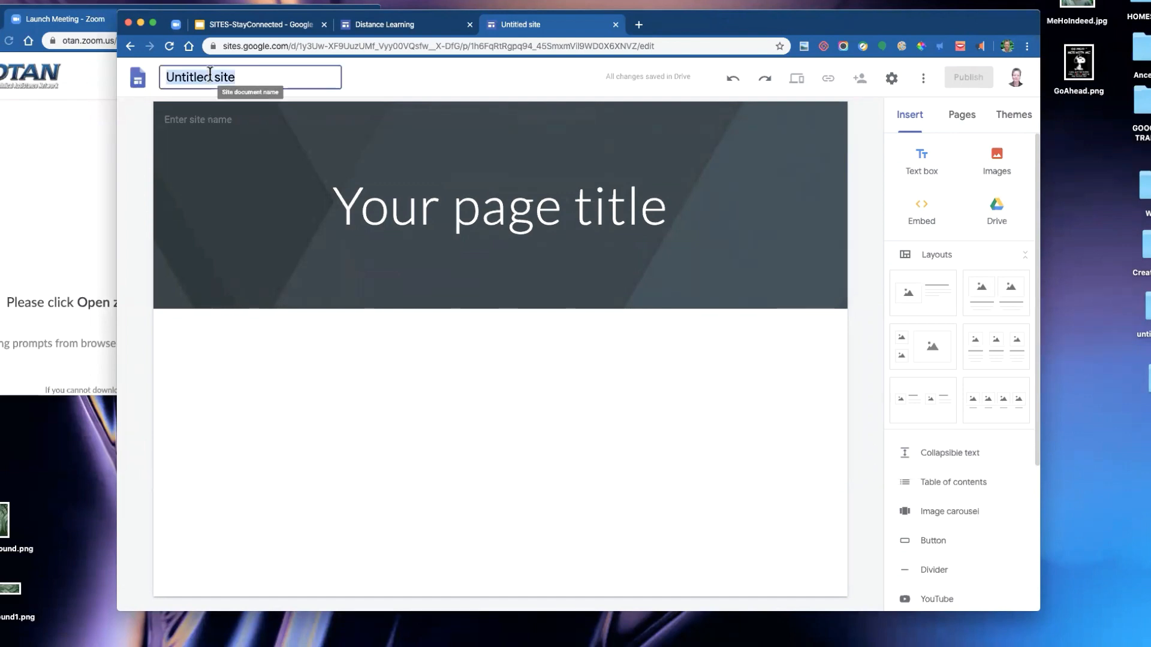
type("Del")
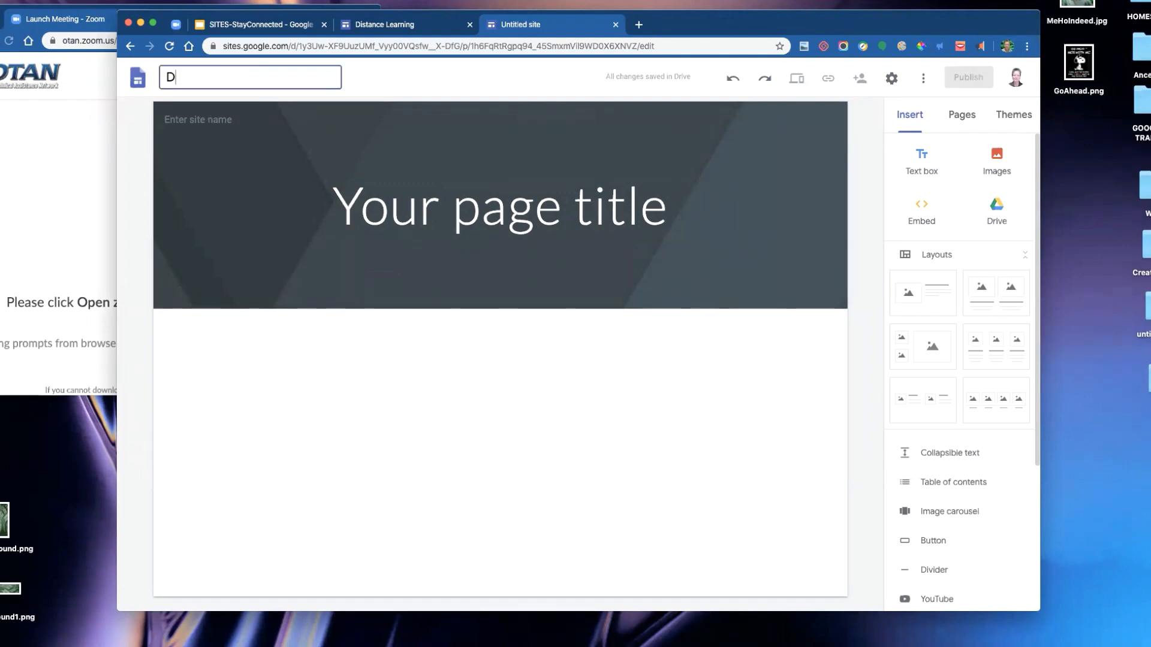
key("BackSpace")
type("moForRemote")
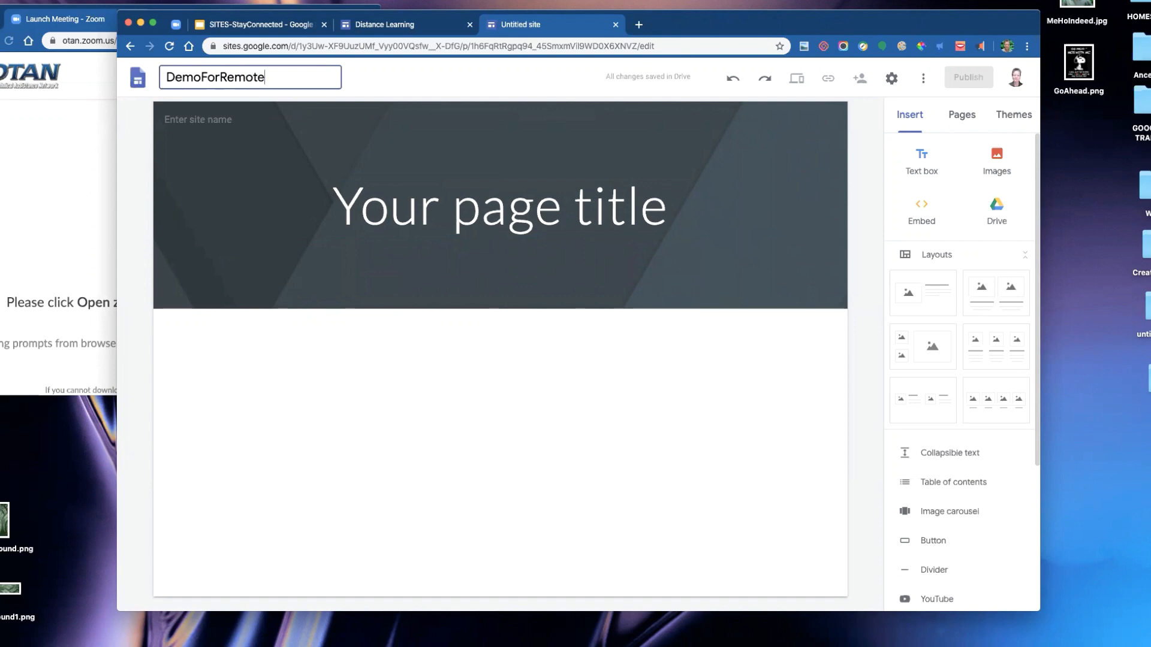
left_click(511, 355)
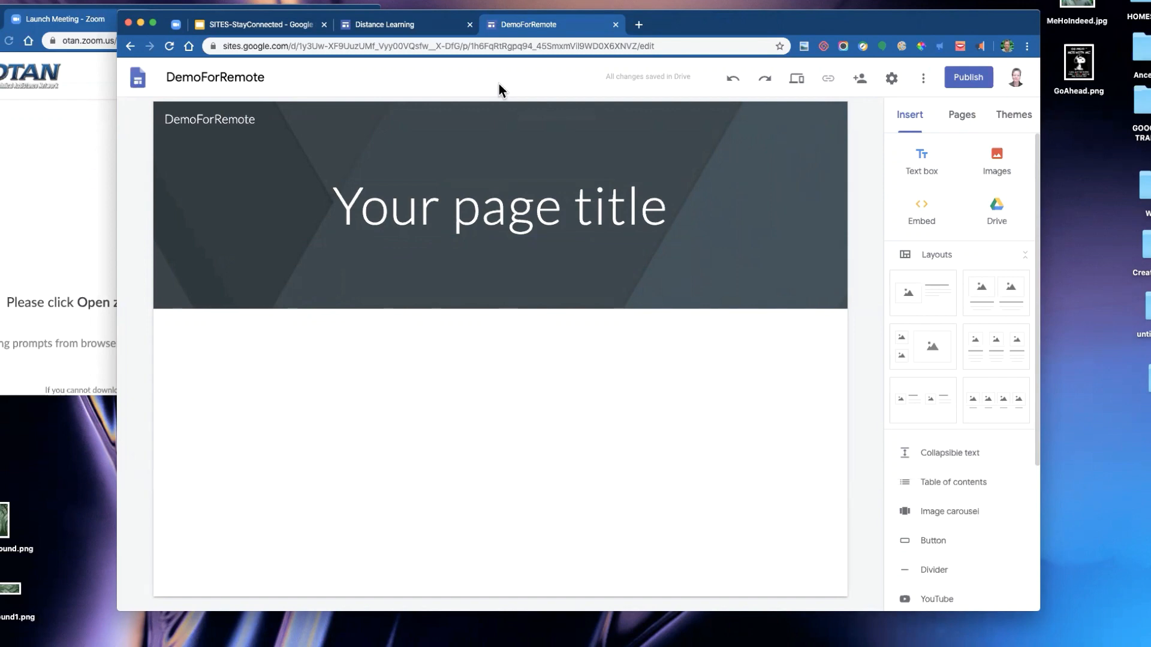
- Open a new browser tab, review the signed-in Google account list, and return to the DemoForRemote editor
left_click(639, 25)
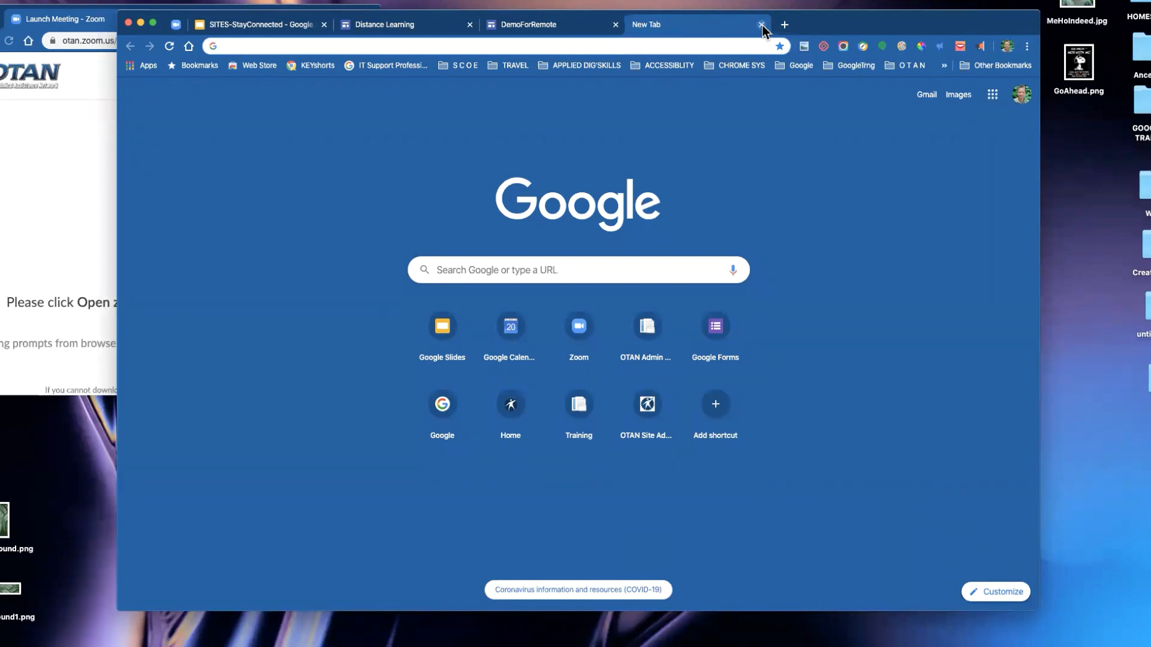
left_click(1022, 97)
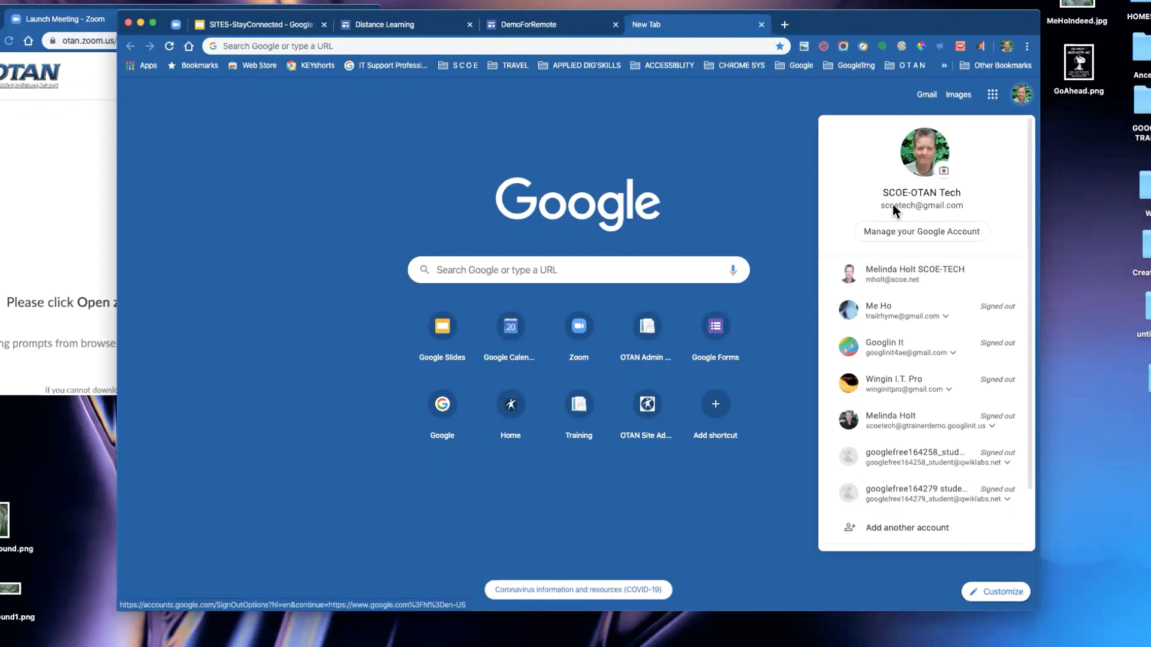
left_click(801, 94)
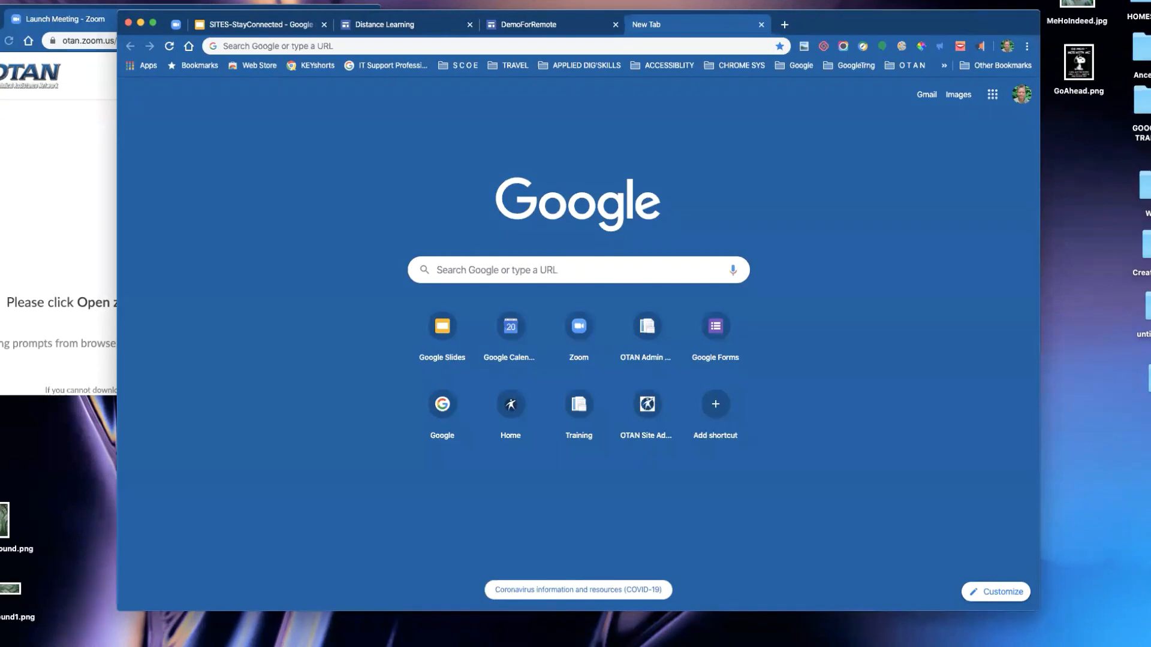
left_click(585, 30)
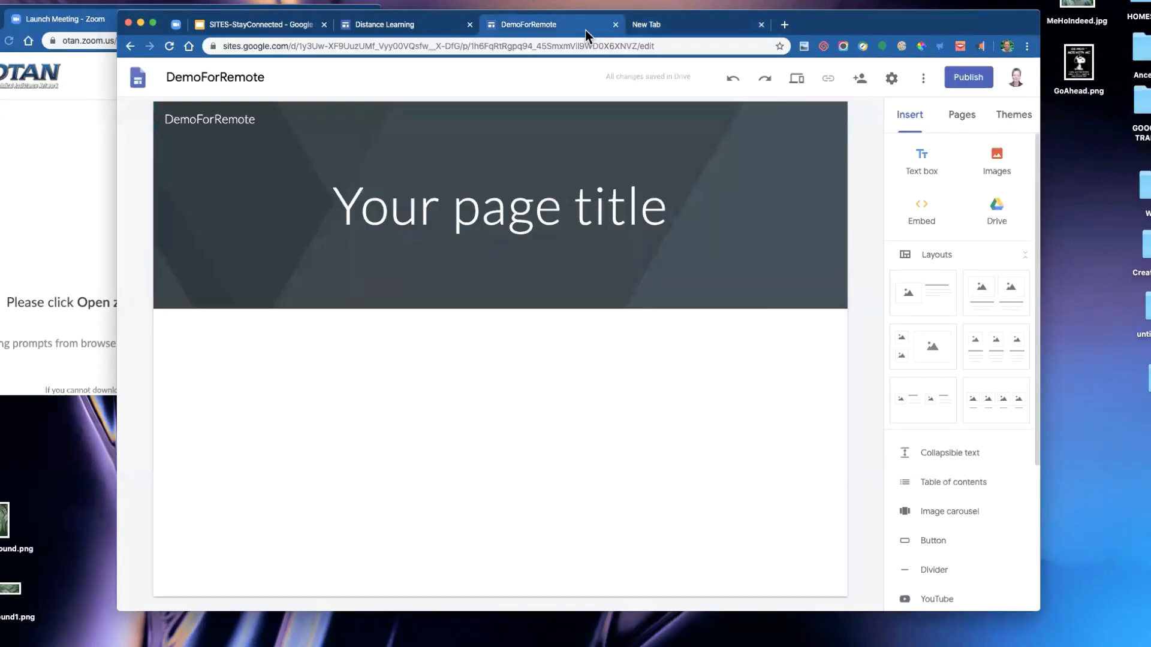
- Go back to the Sites home and switch to the list of Classic Sites
left_click(137, 78)
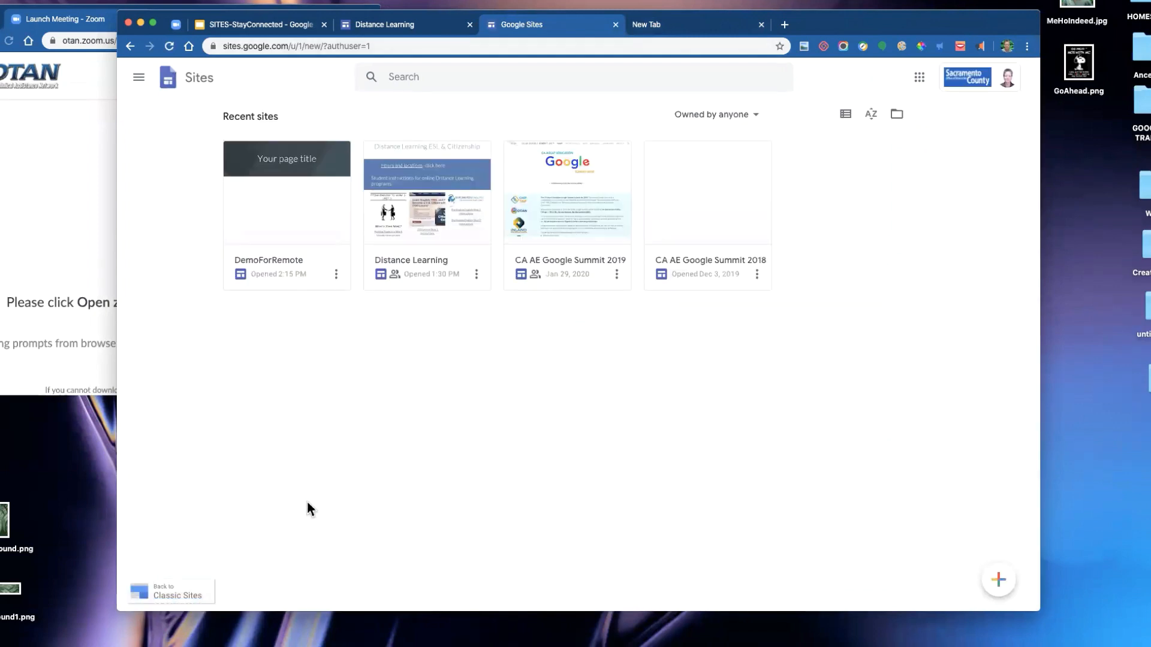
left_click_drag(301, 609, 331, 485)
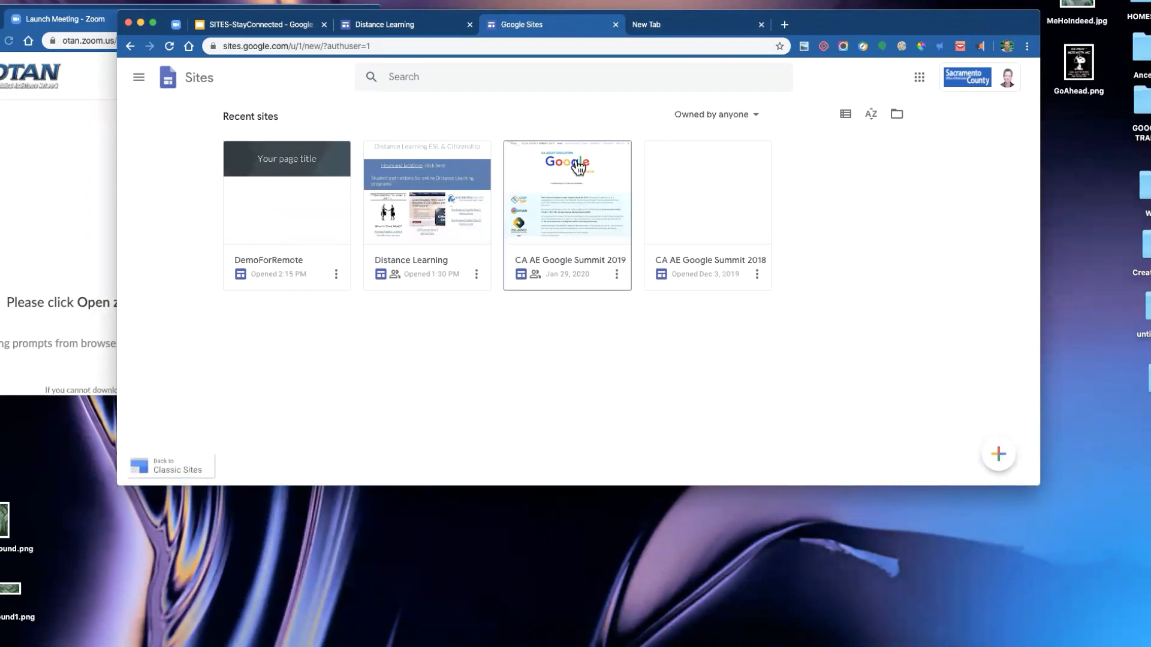
left_click(177, 471)
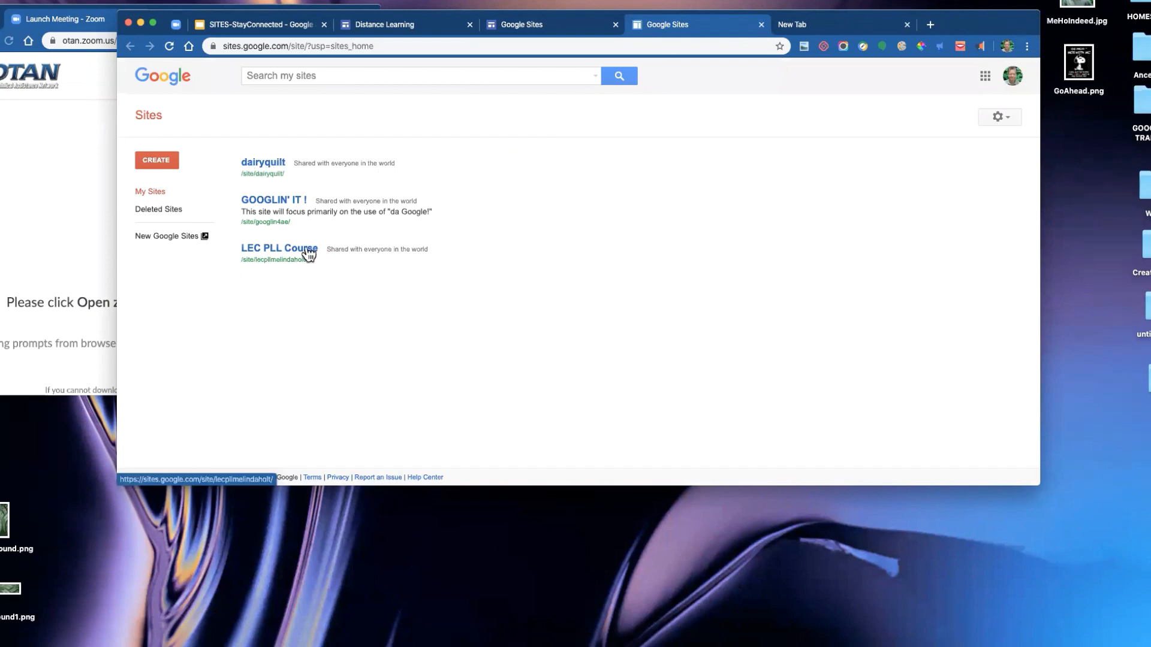
- Open the LEC PLL Course classic site, review its more actions menu, and close its tab
left_click(277, 257)
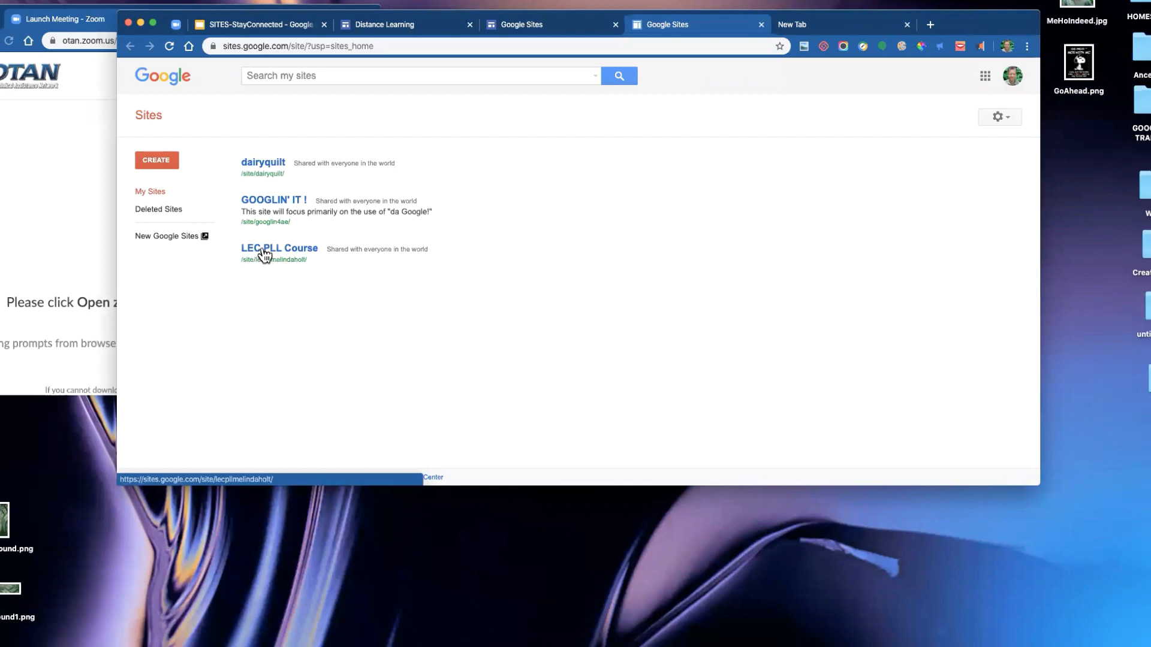
left_click(267, 251)
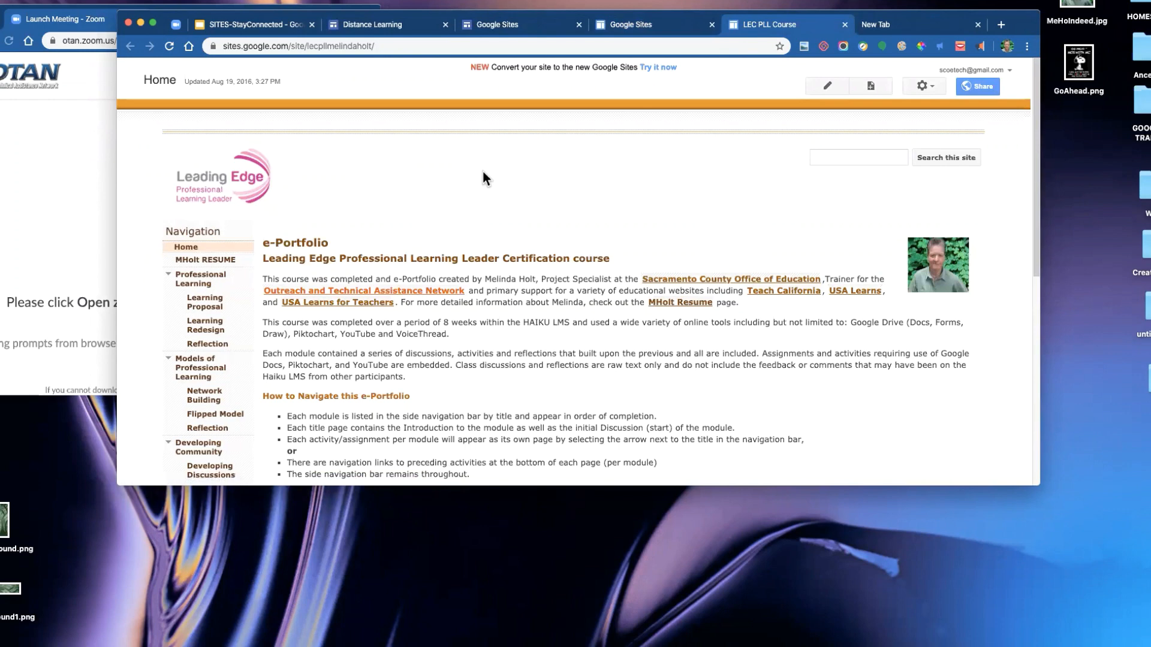
left_click(932, 85)
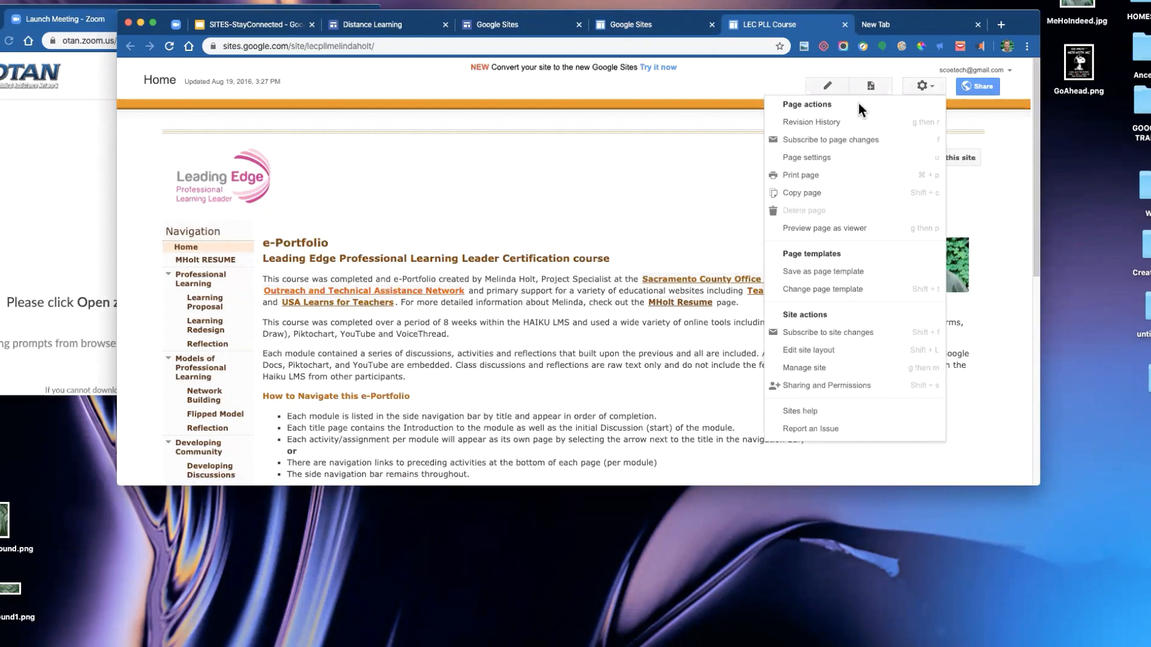
left_click(845, 24)
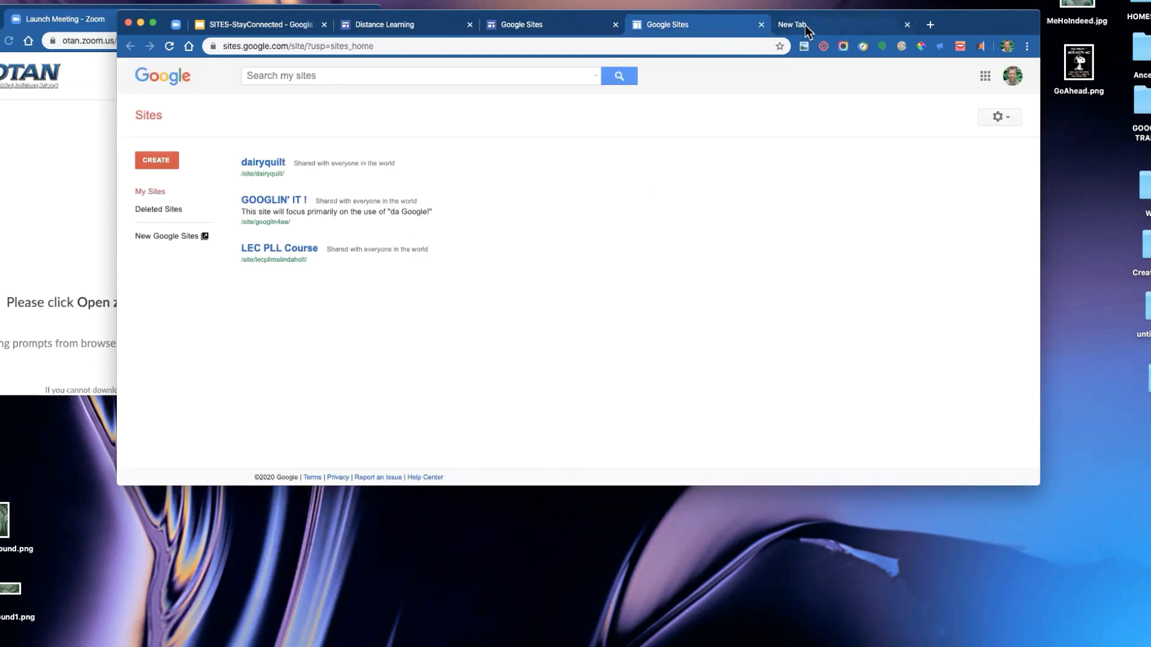
- Close the Classic Sites tab and open the Distance Learning site in the editor
left_click(760, 24)
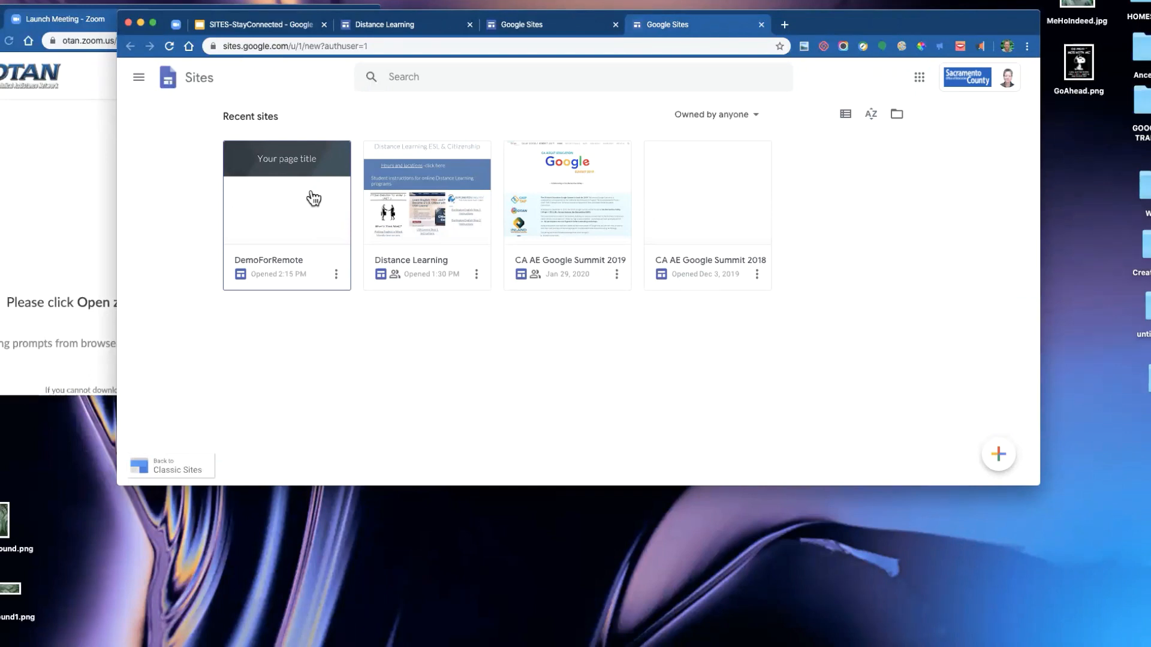
left_click(475, 245)
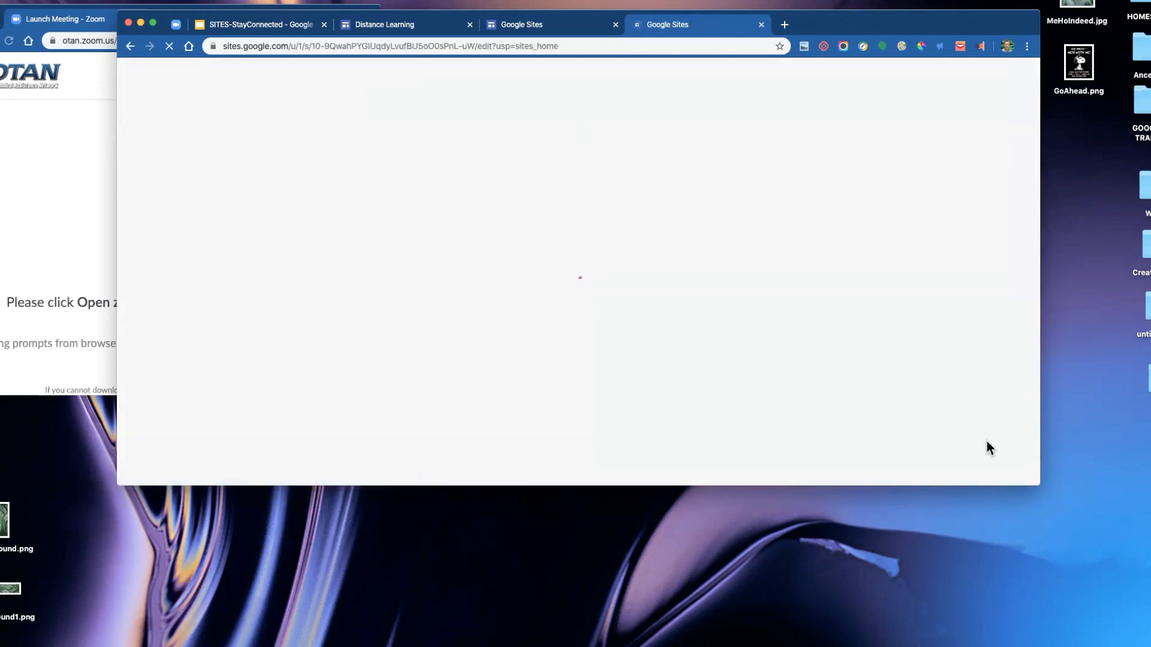
left_click_drag(1037, 487, 1084, 618)
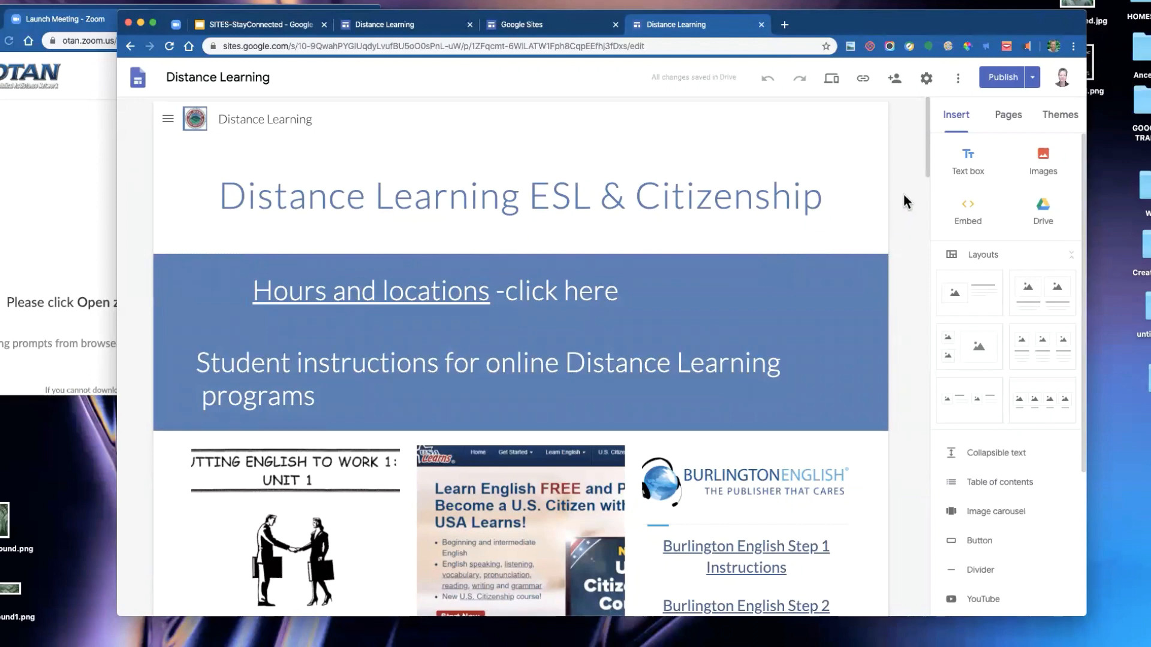
- Scroll through the Distance Learning page to examine its sections, links, embeds and buttons
scroll(906, 202, "down", 1)
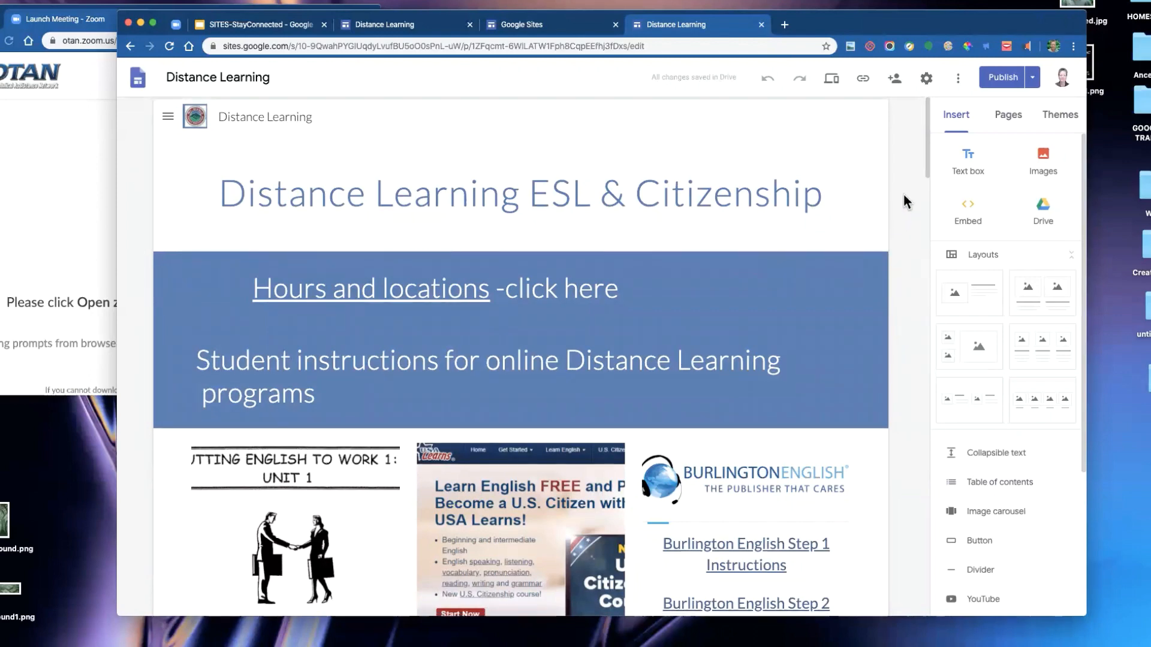
scroll(906, 202, "down", 1)
scroll(907, 201, "down", 3)
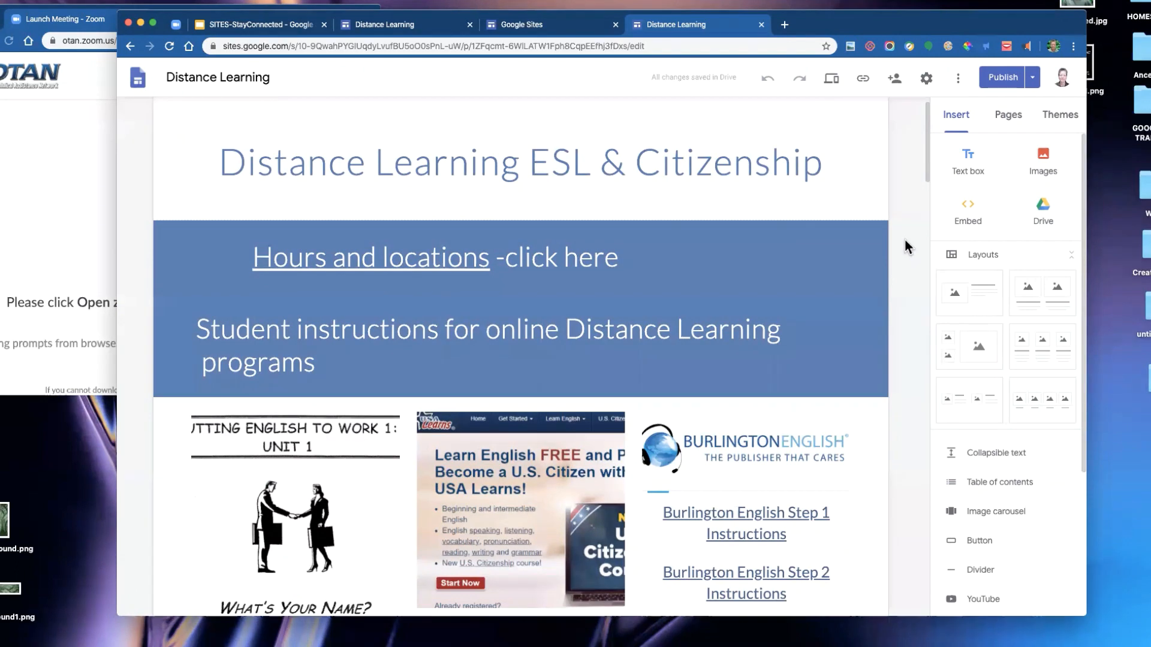
scroll(906, 246, "down", 1)
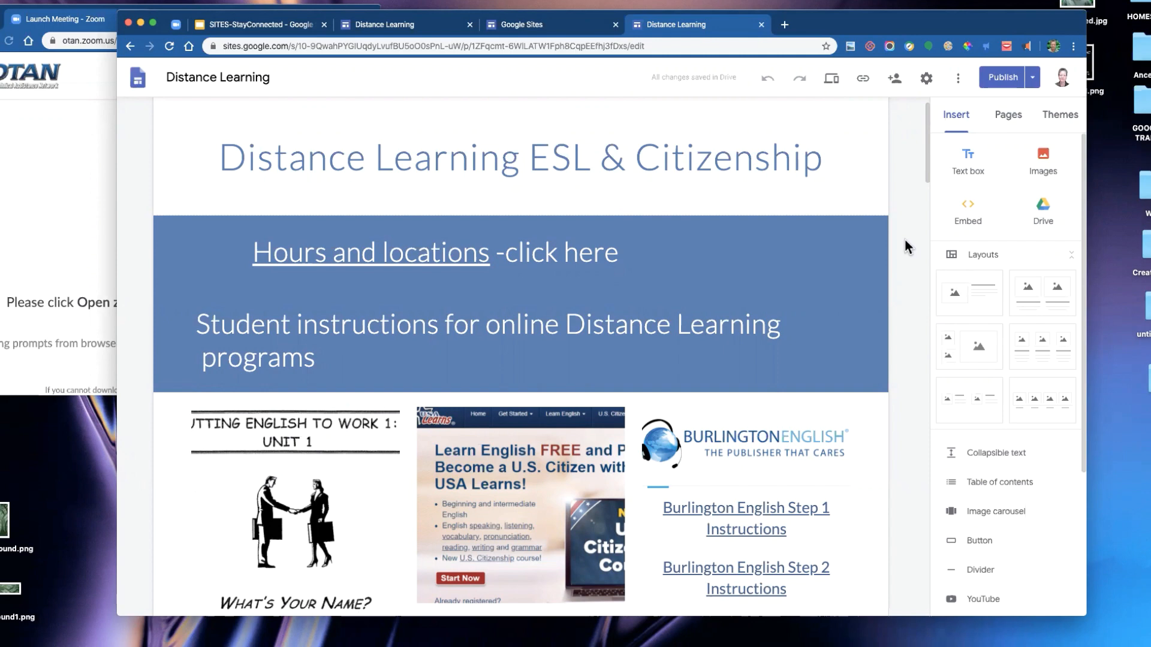
scroll(904, 238, "down", 3)
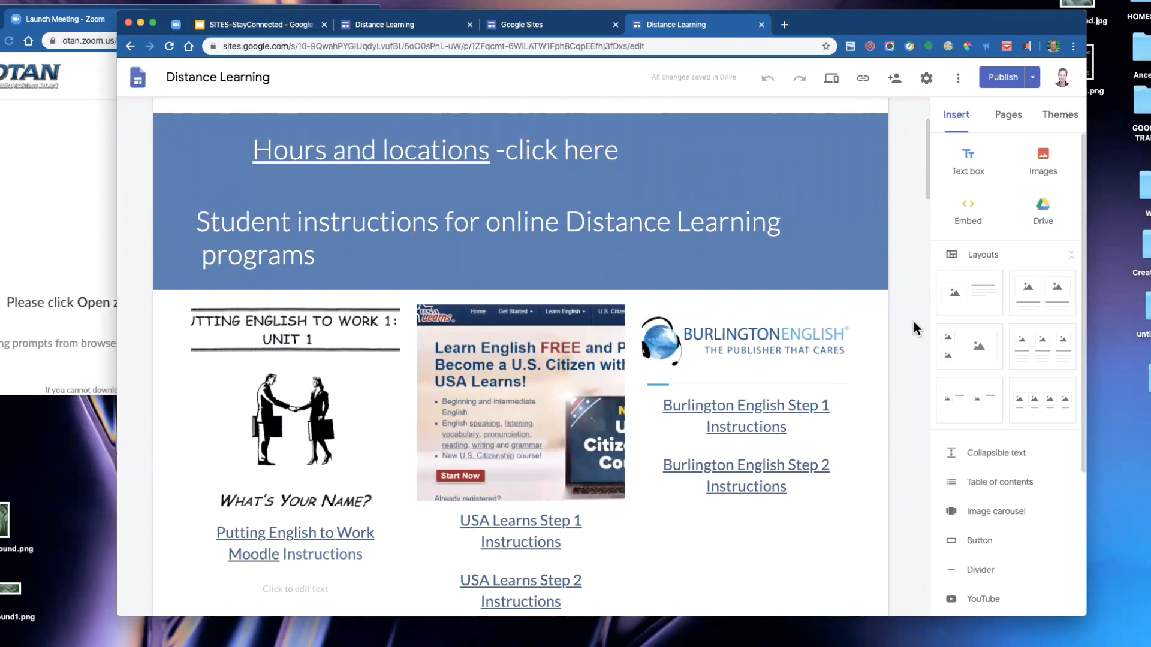
scroll(898, 323, "down", 1)
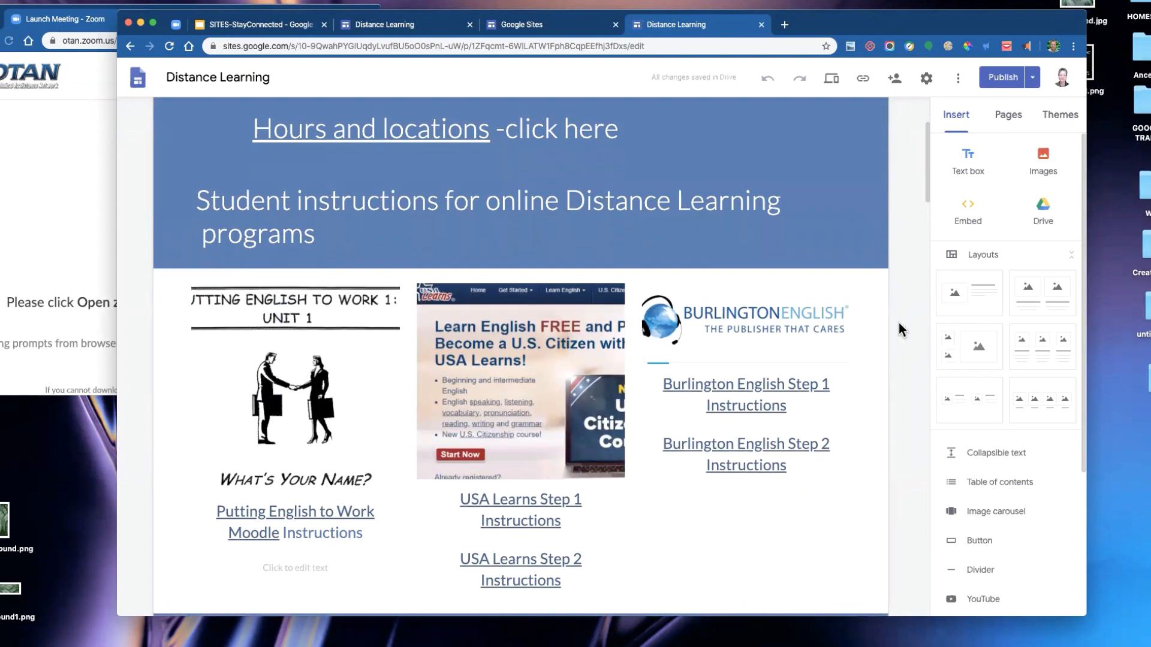
scroll(898, 322, "down", 1)
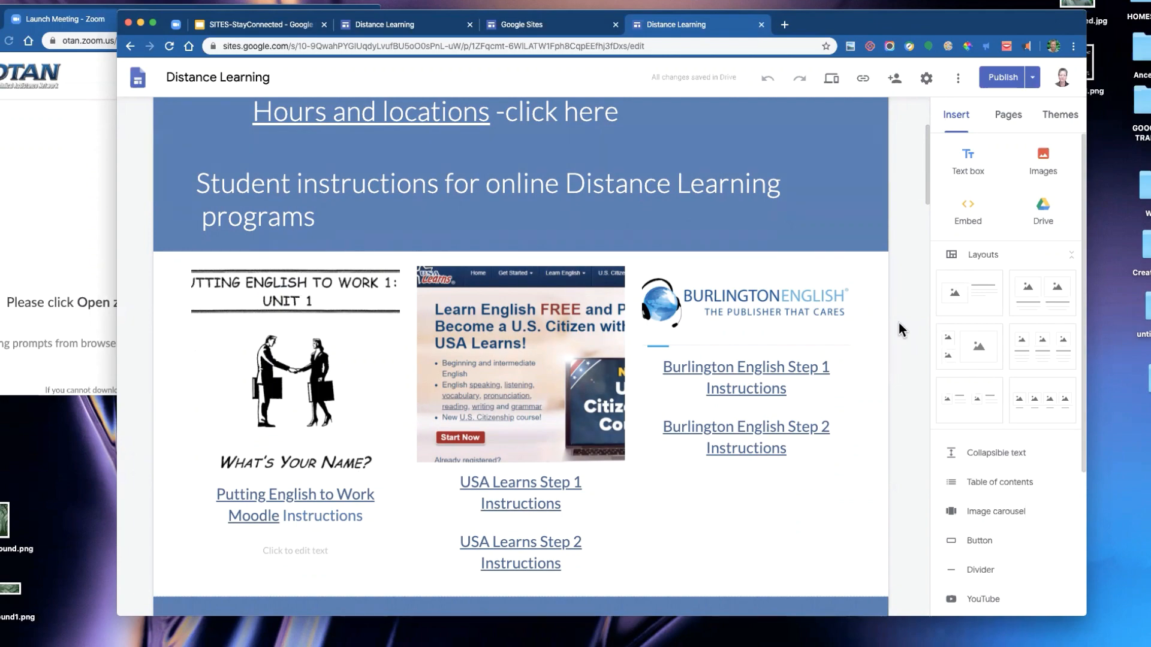
scroll(897, 323, "down", 5)
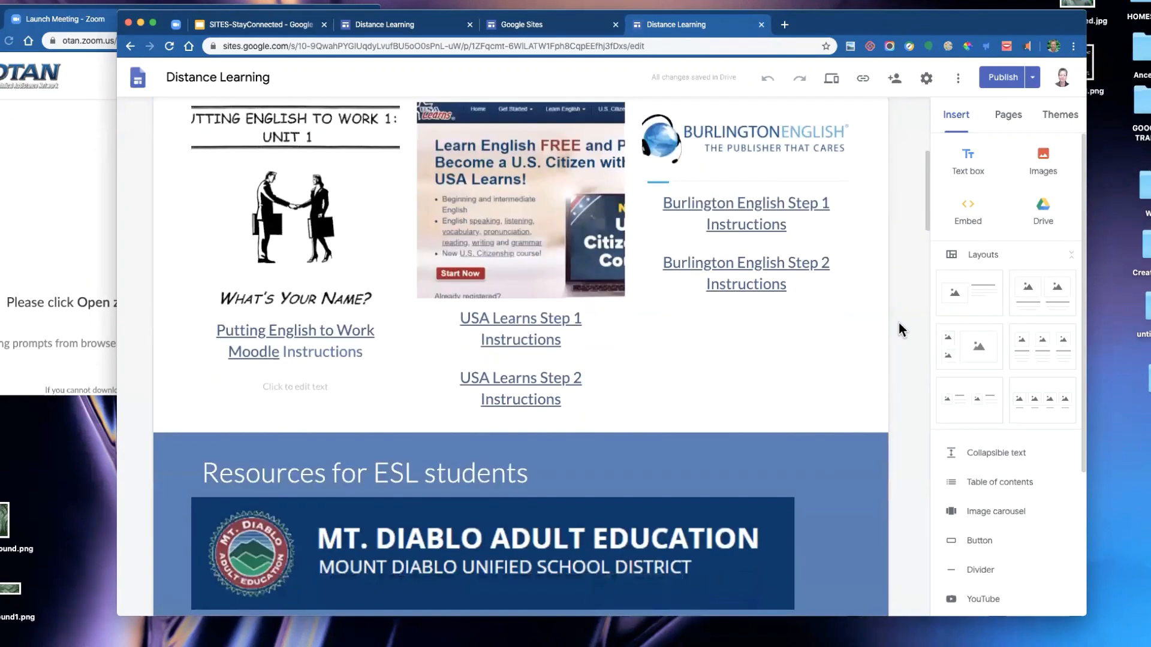
scroll(898, 323, "down", 8)
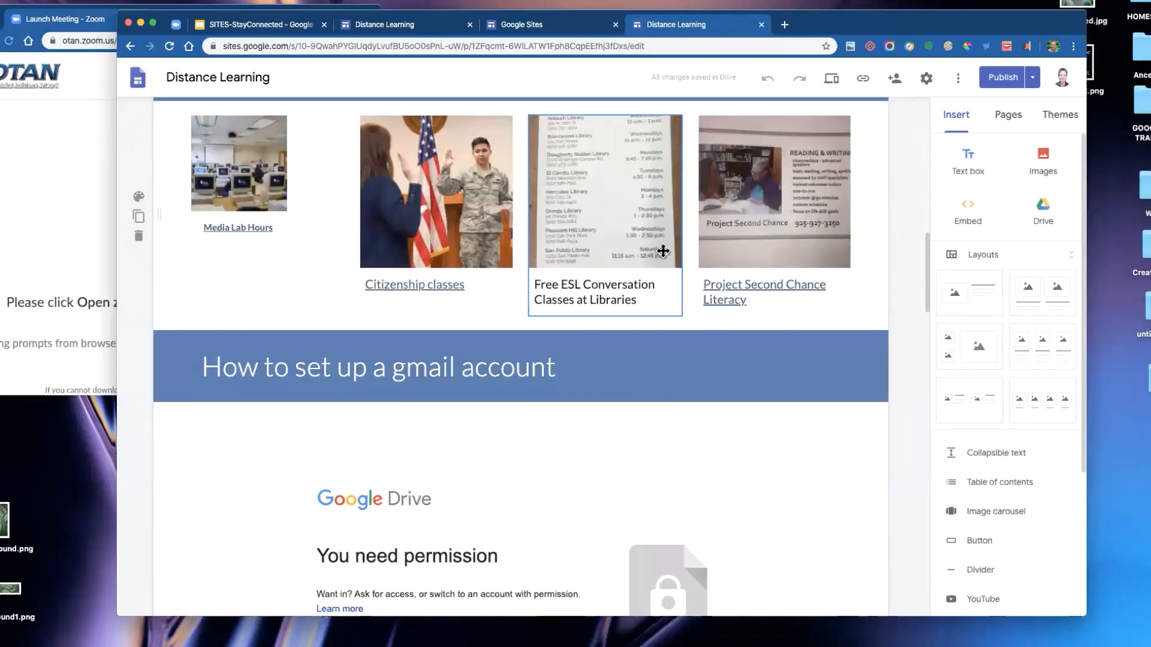
scroll(898, 227, "down", 4)
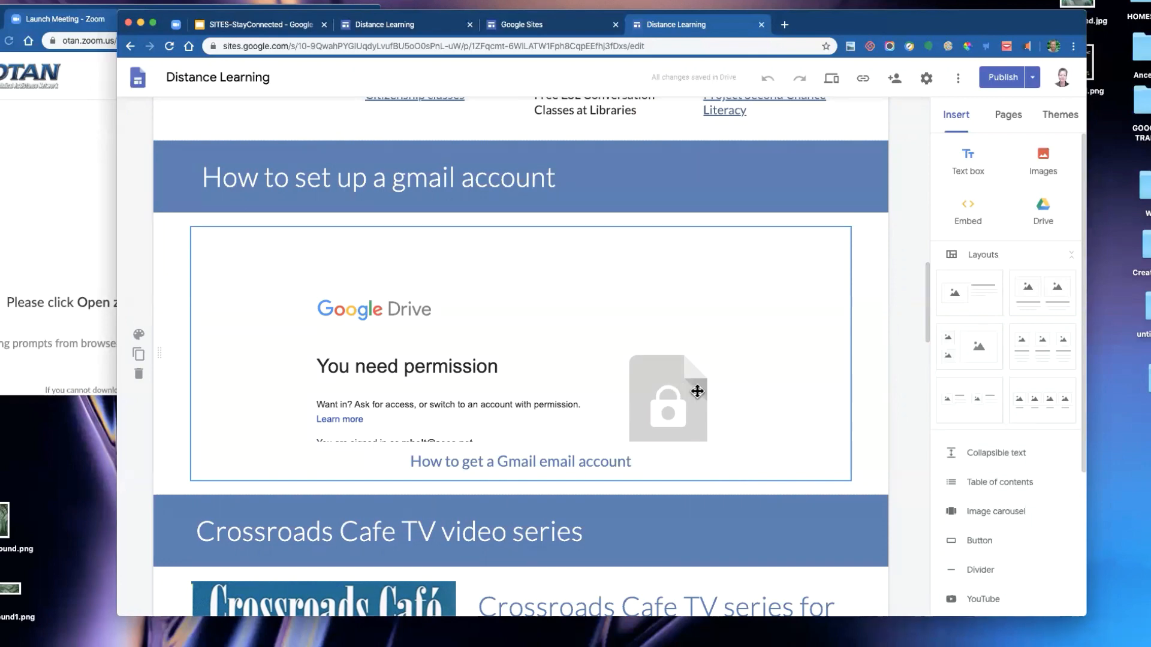
scroll(695, 390, "down", 2)
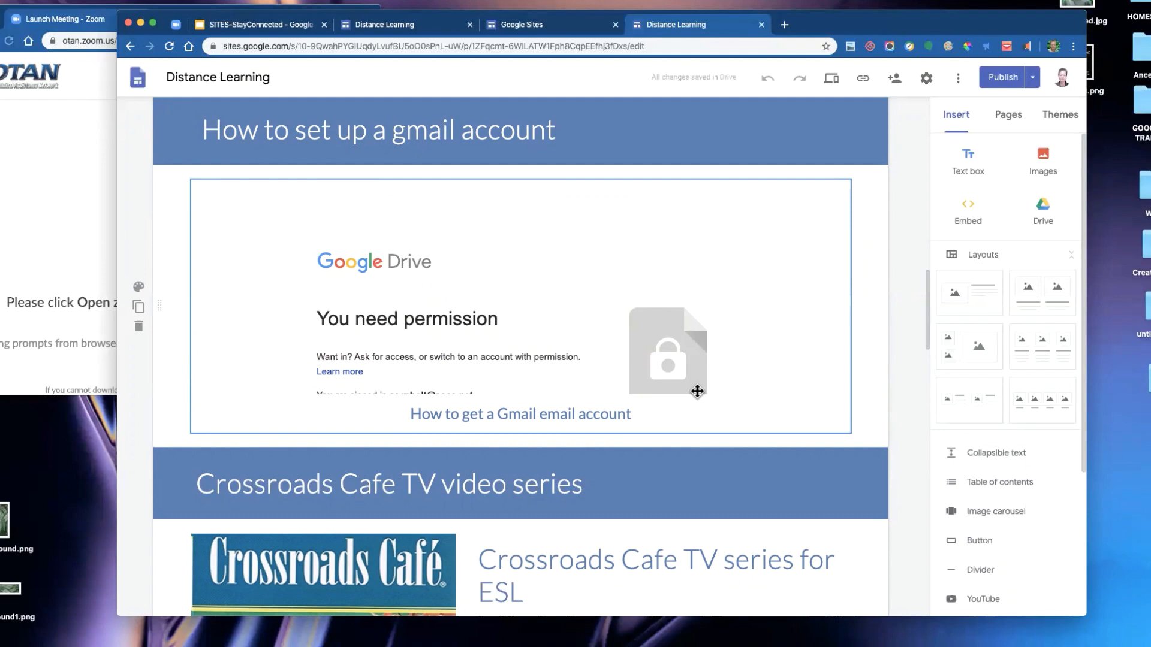
scroll(861, 266, "down", 5)
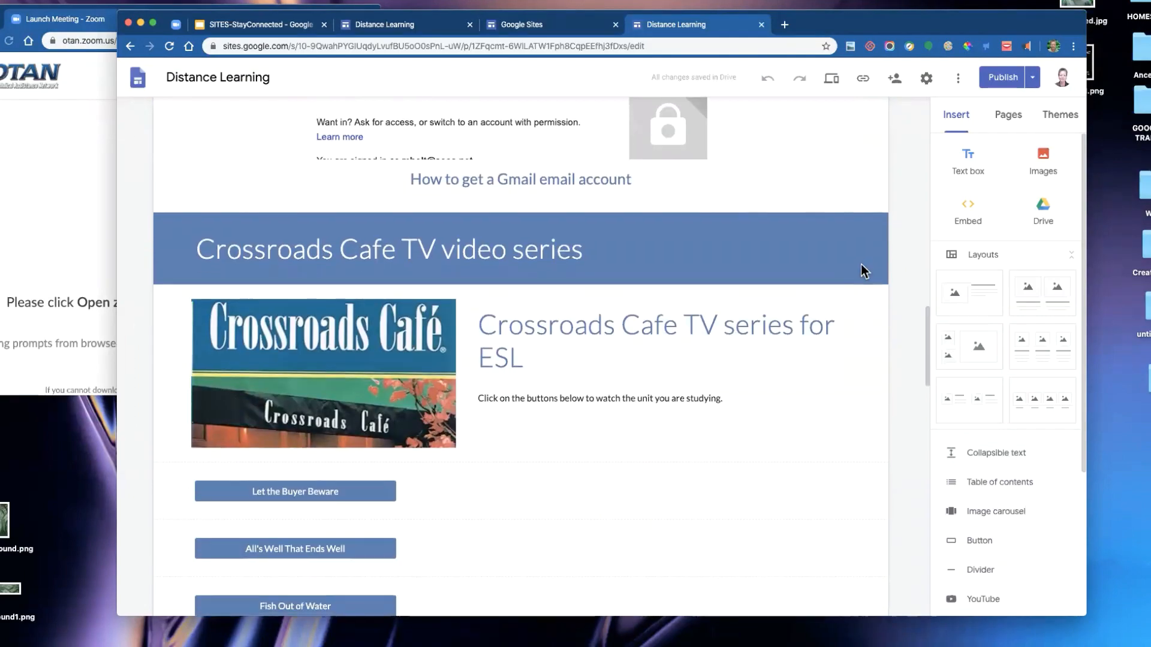
- Close the Distance Learning editor tab and open the DemoForRemote site from the recent sites
scroll(861, 266, "up", 10)
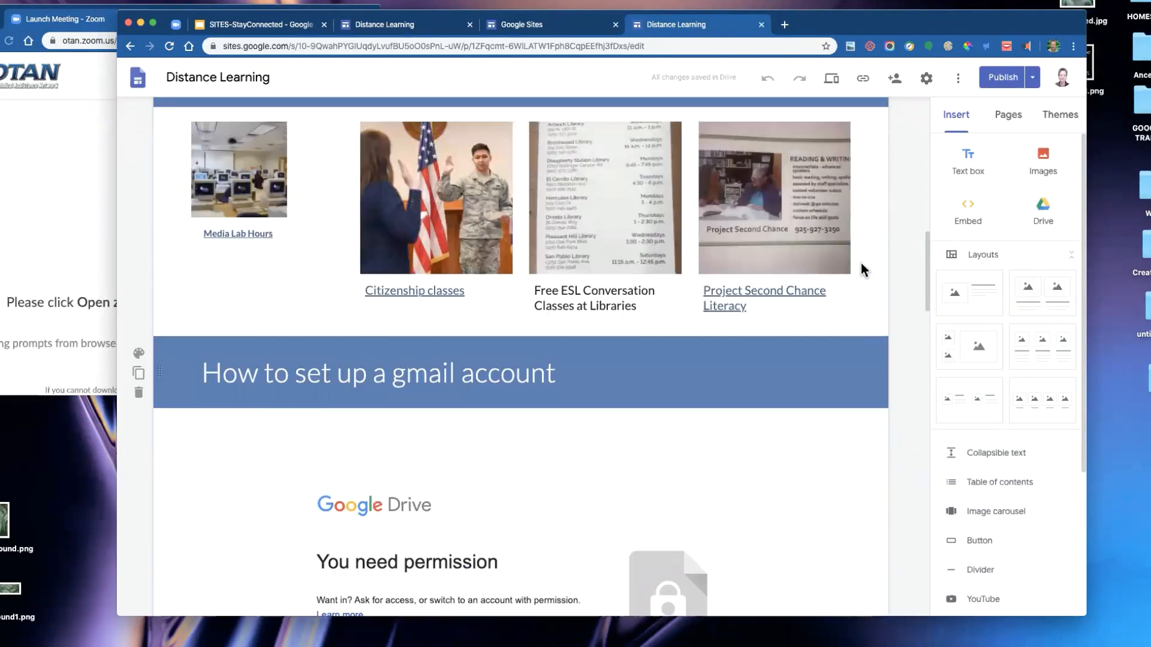
scroll(861, 269, "up", 8)
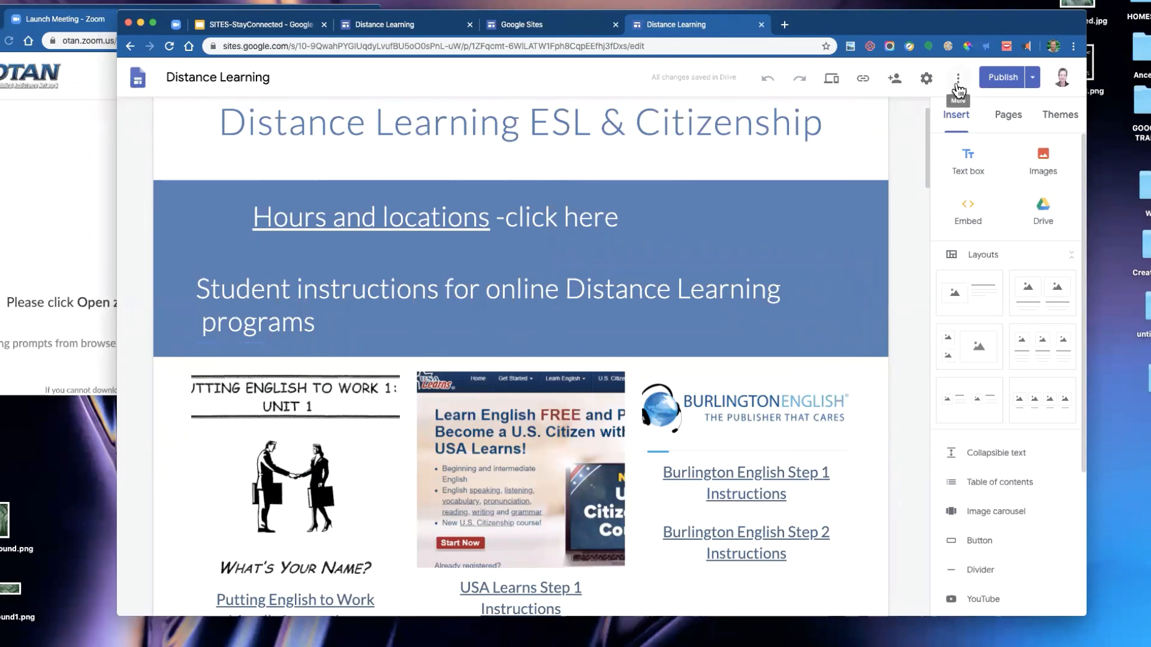
left_click(761, 25)
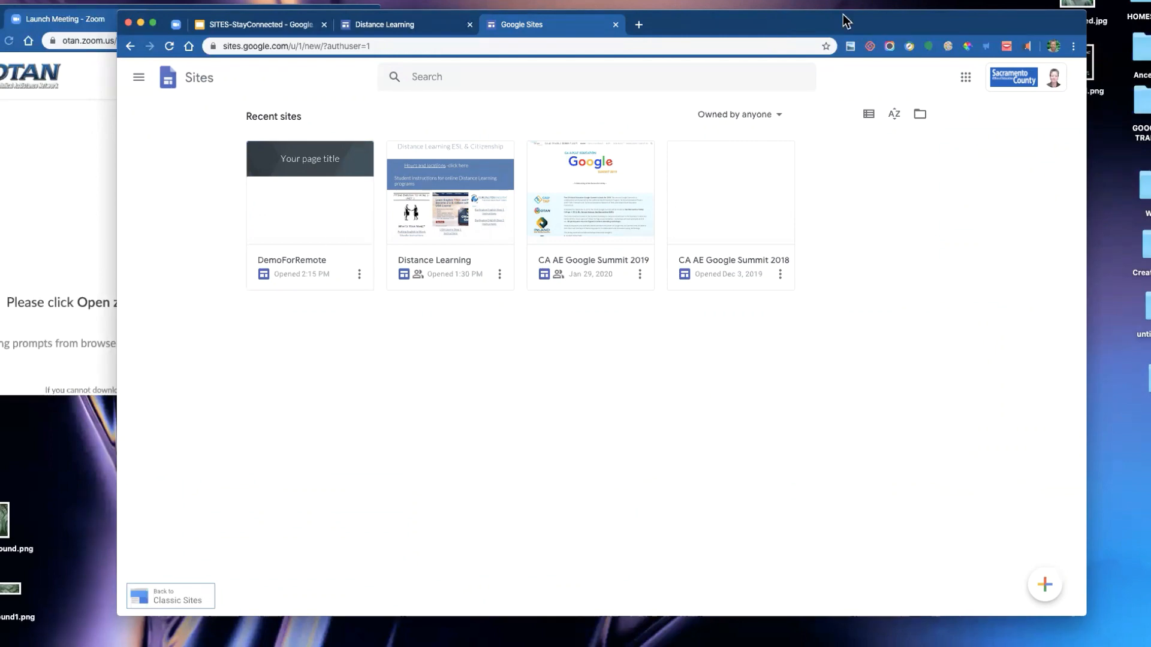
left_click_drag(823, 22, 903, 15)
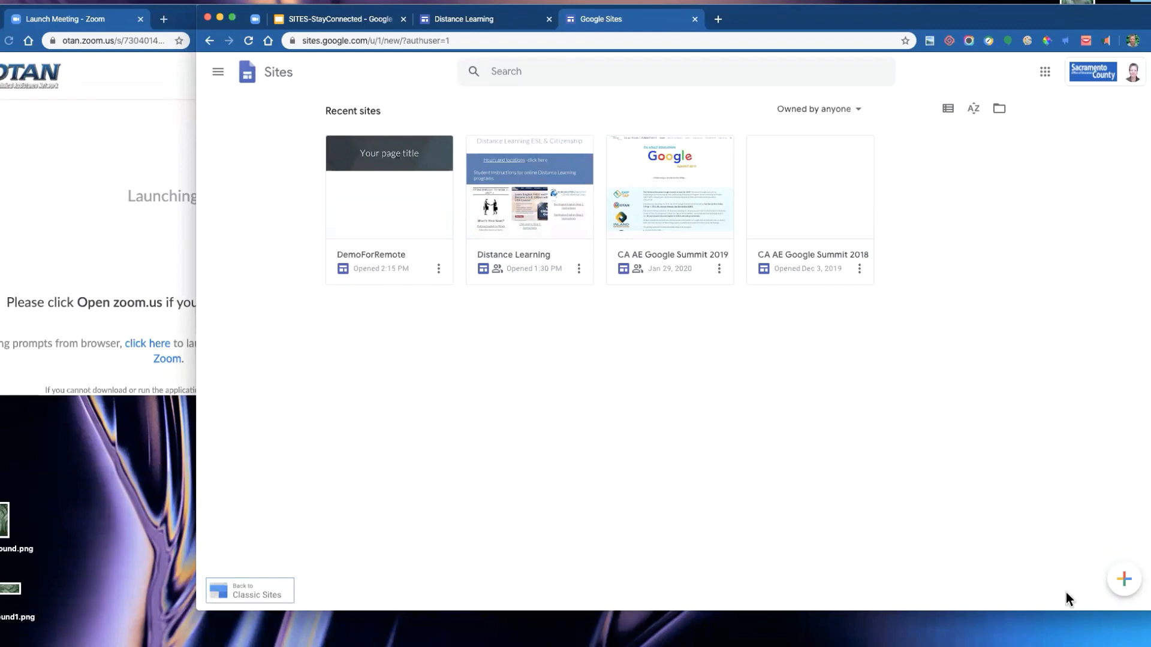
left_click(374, 179)
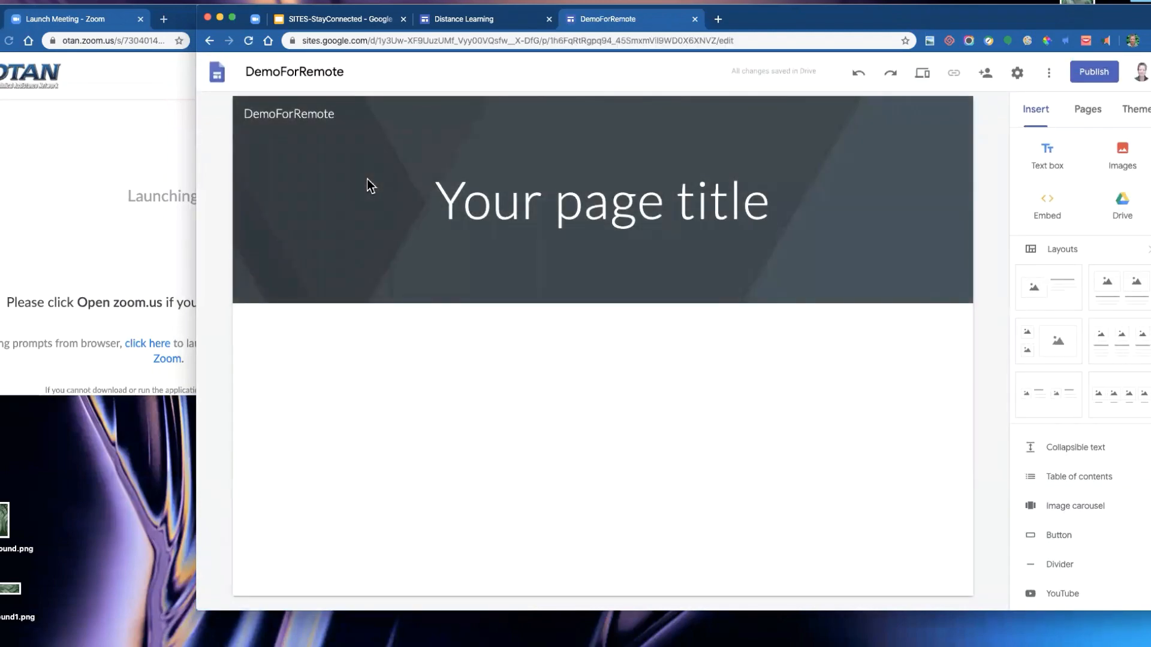
- Rename the site document as Demo4Remote
left_click(306, 111)
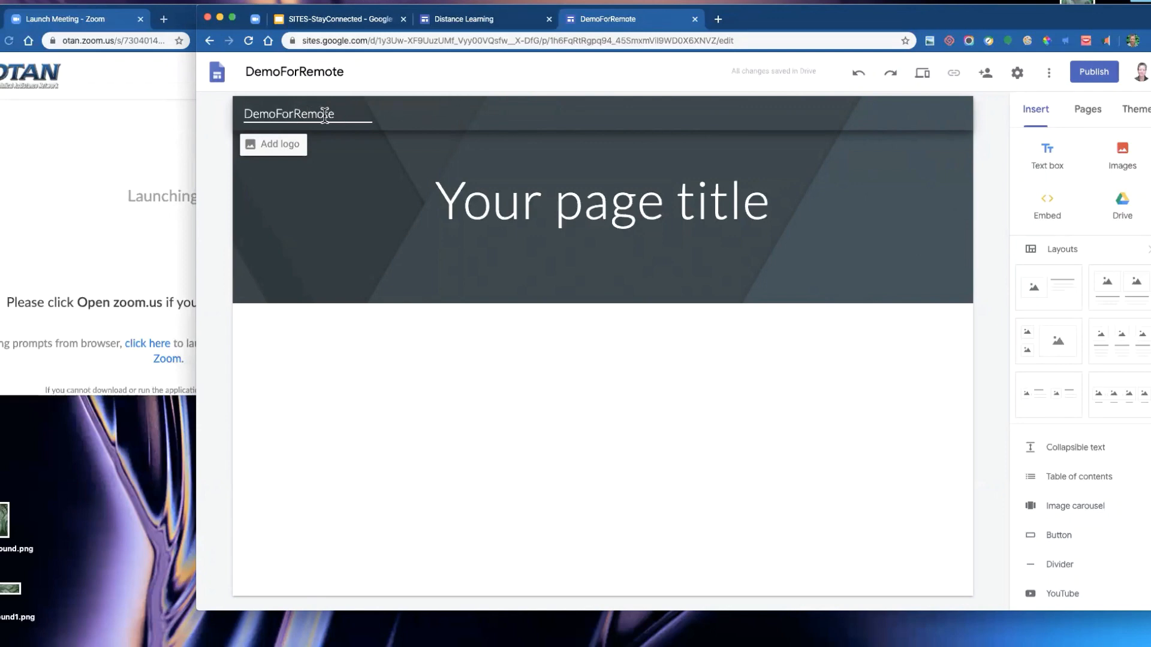
left_click_drag(353, 114, 225, 112)
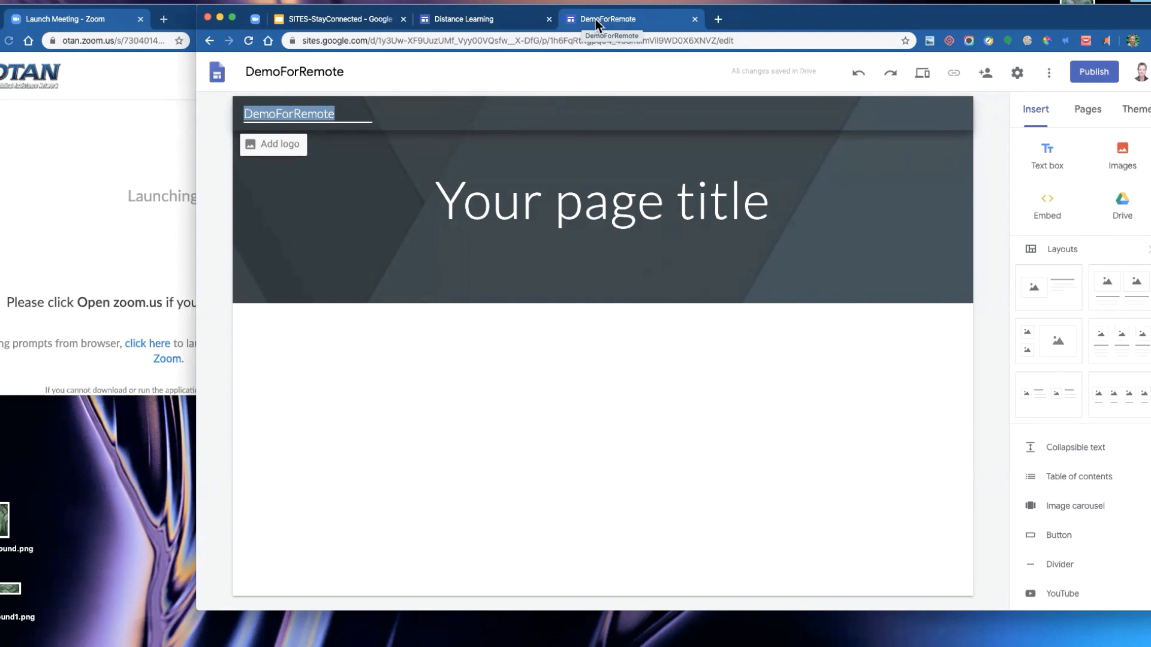
left_click(300, 72)
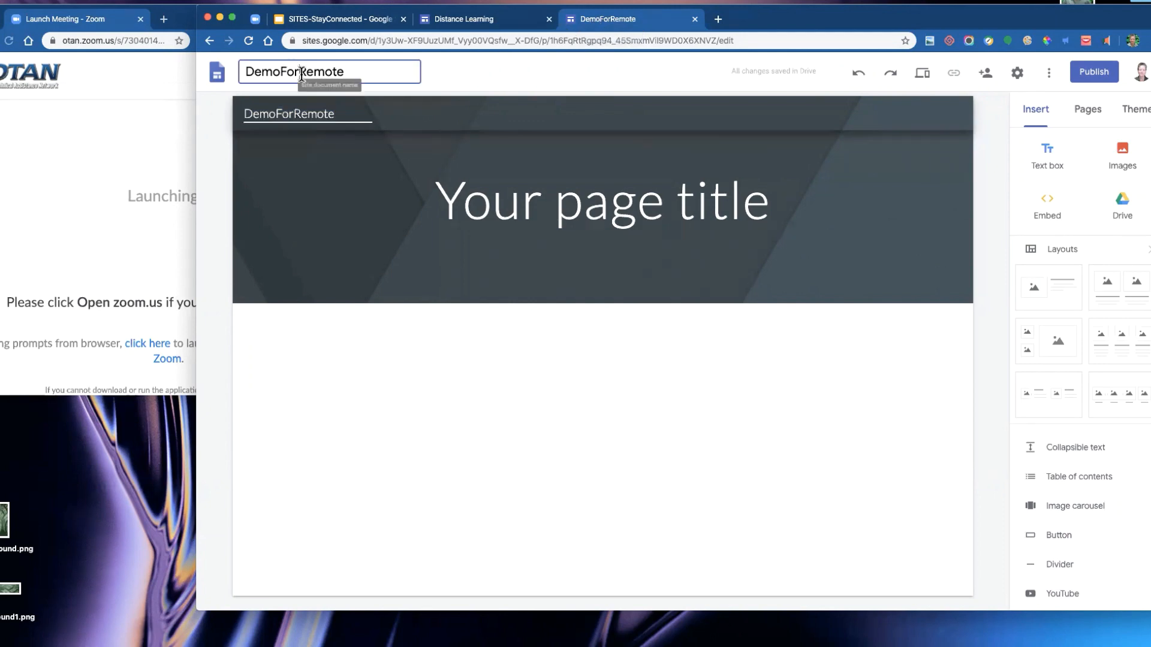
double_click(334, 71)
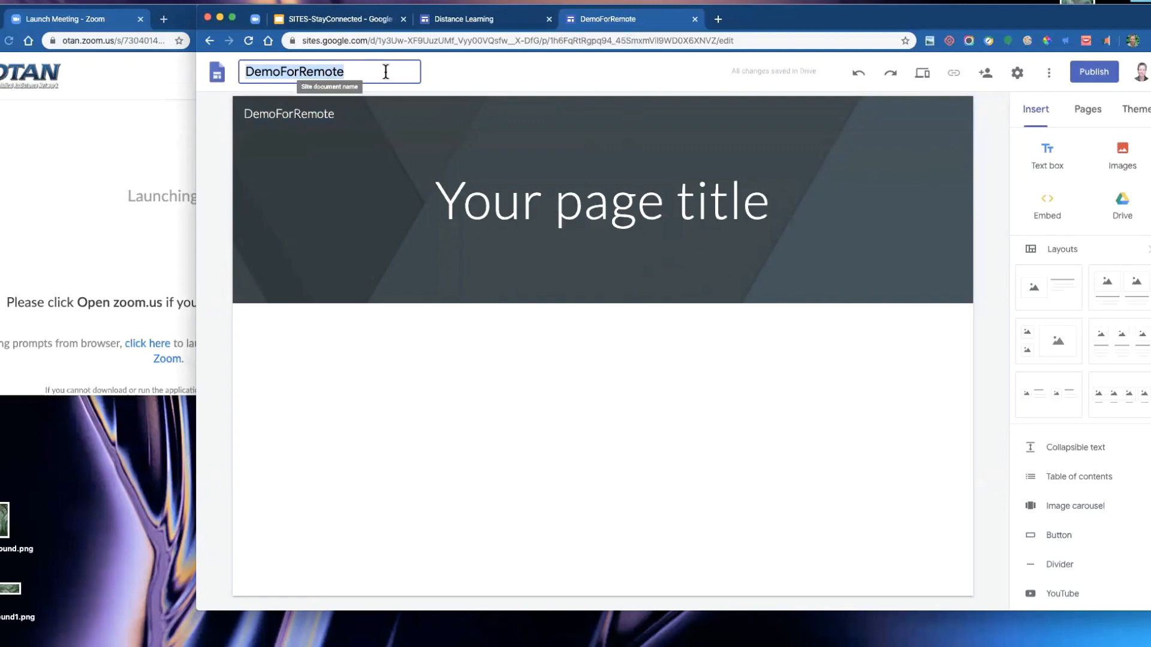
left_click(281, 72)
left_click_drag(281, 73, 299, 73)
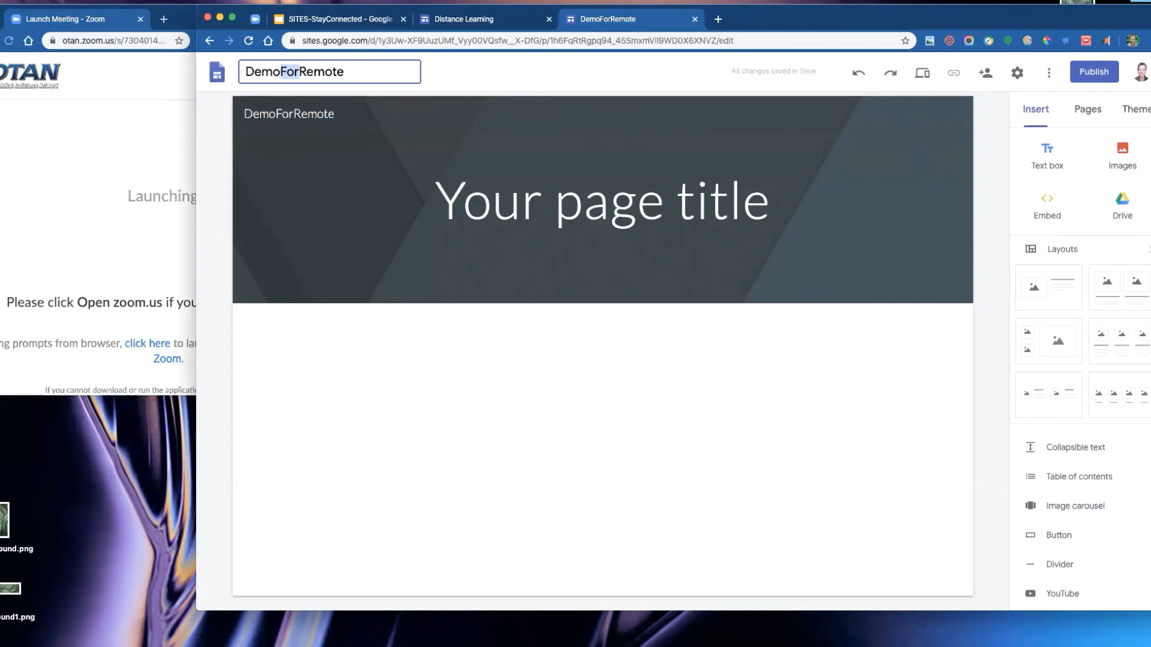
type("4")
left_click(480, 70)
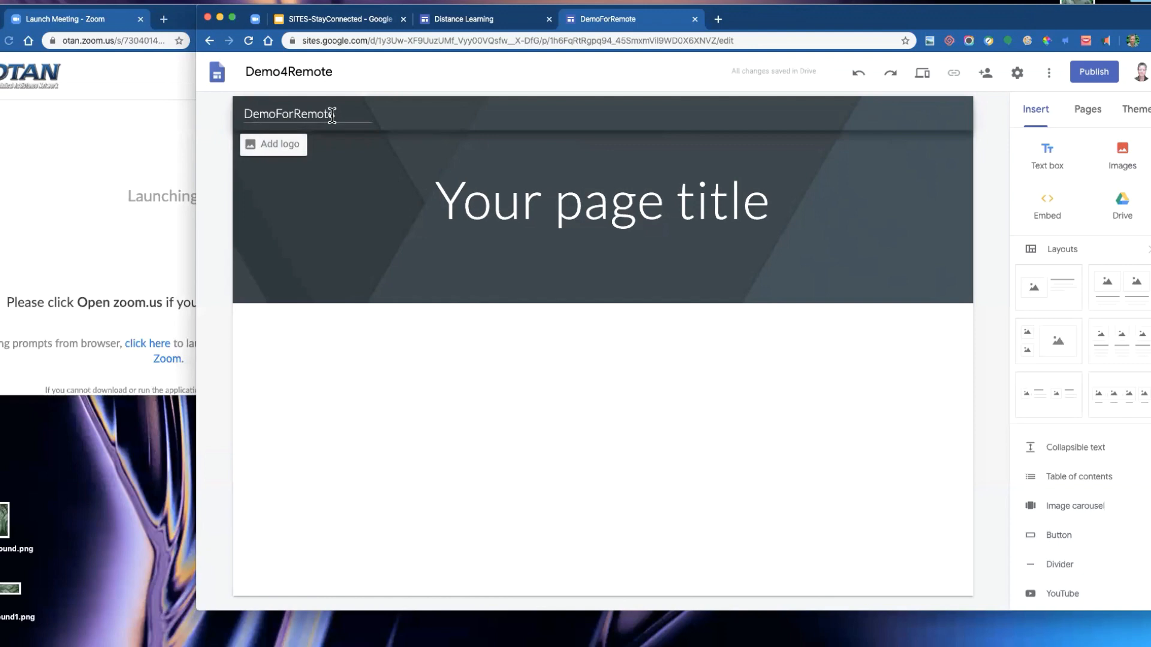
- Change the site name shown in the header to Demo For Remote
left_click(276, 114)
left_click(298, 113)
left_click(470, 115)
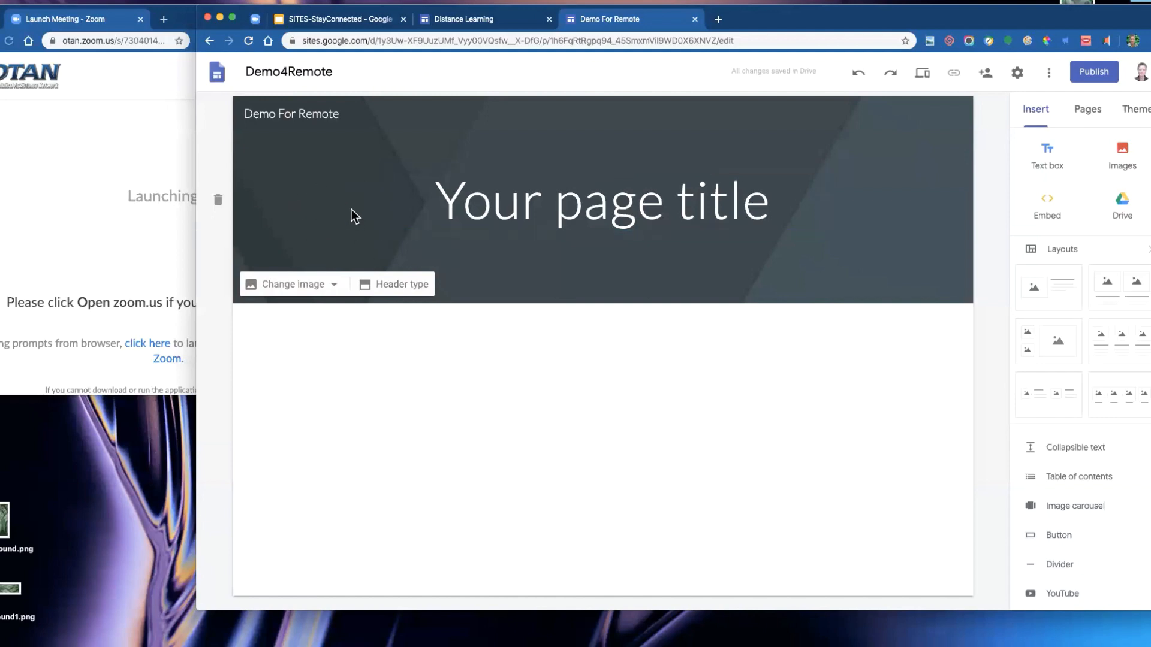
- Open the header type choices and the change image options for the page header
left_click(405, 291)
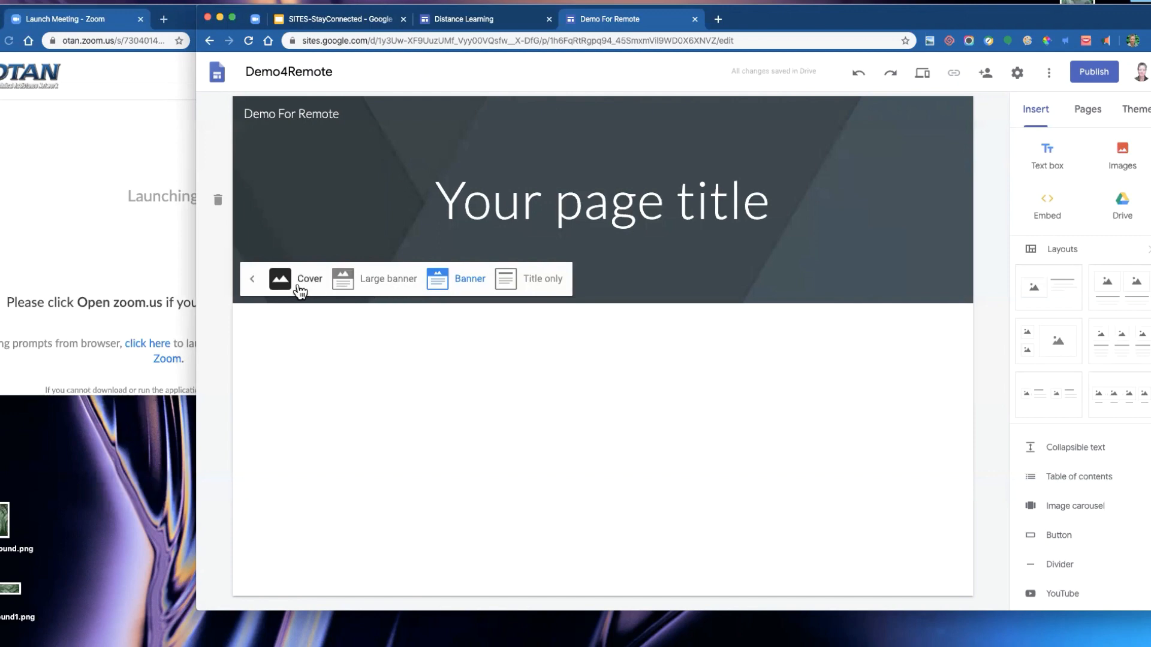
left_click(253, 280)
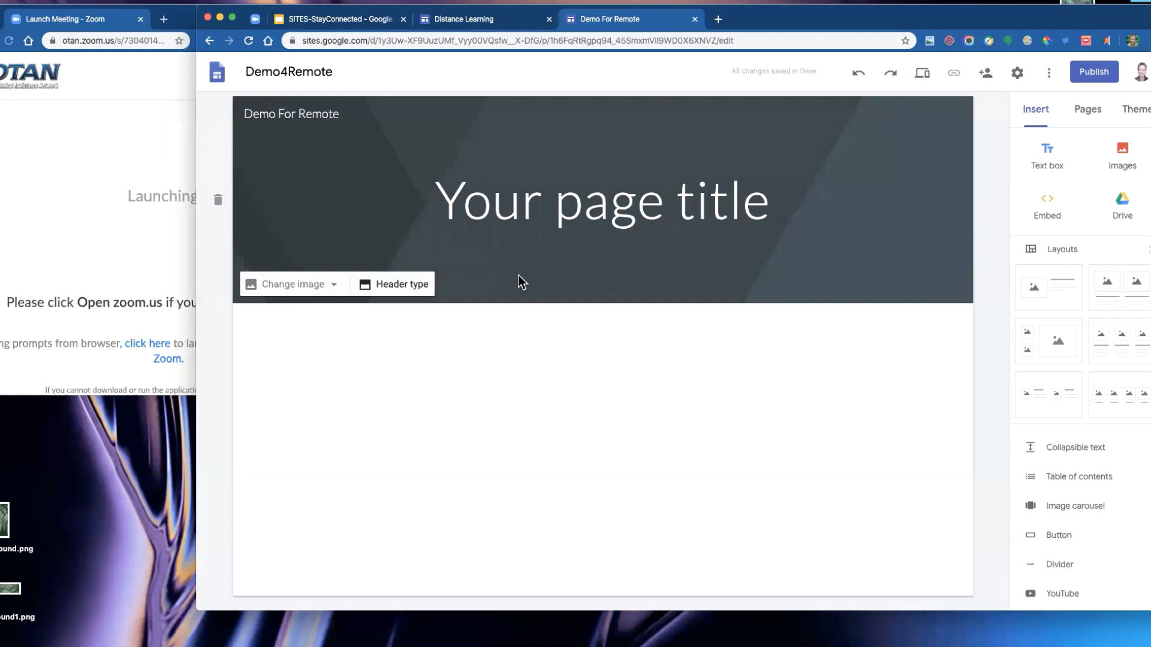
left_click(334, 286)
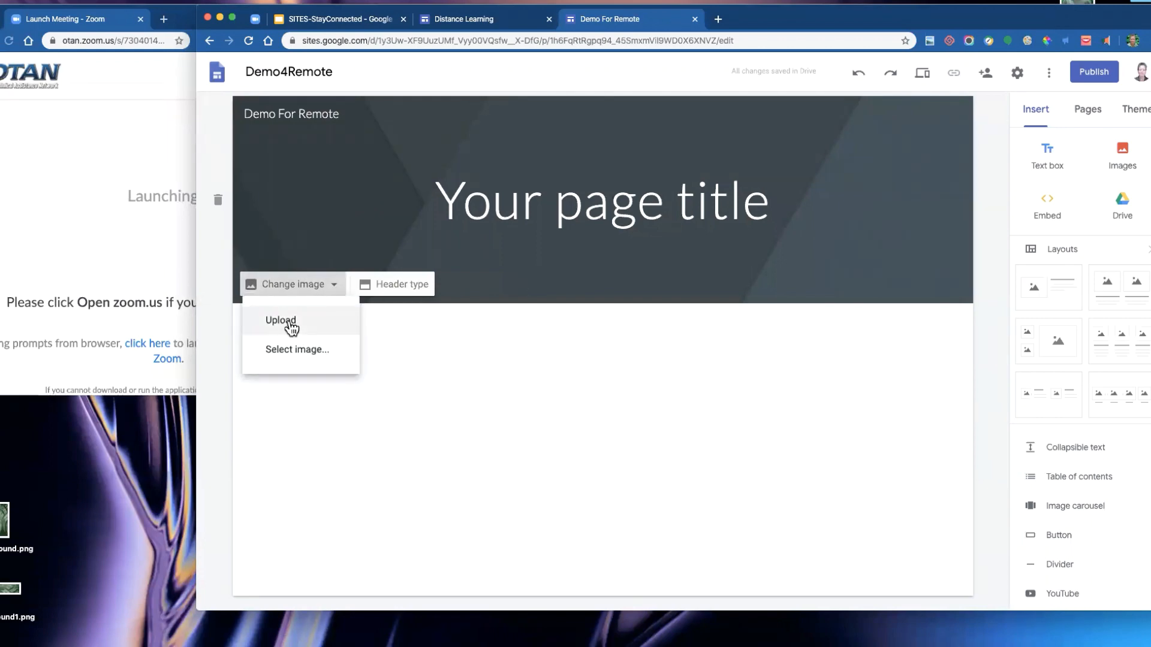
left_click(524, 292)
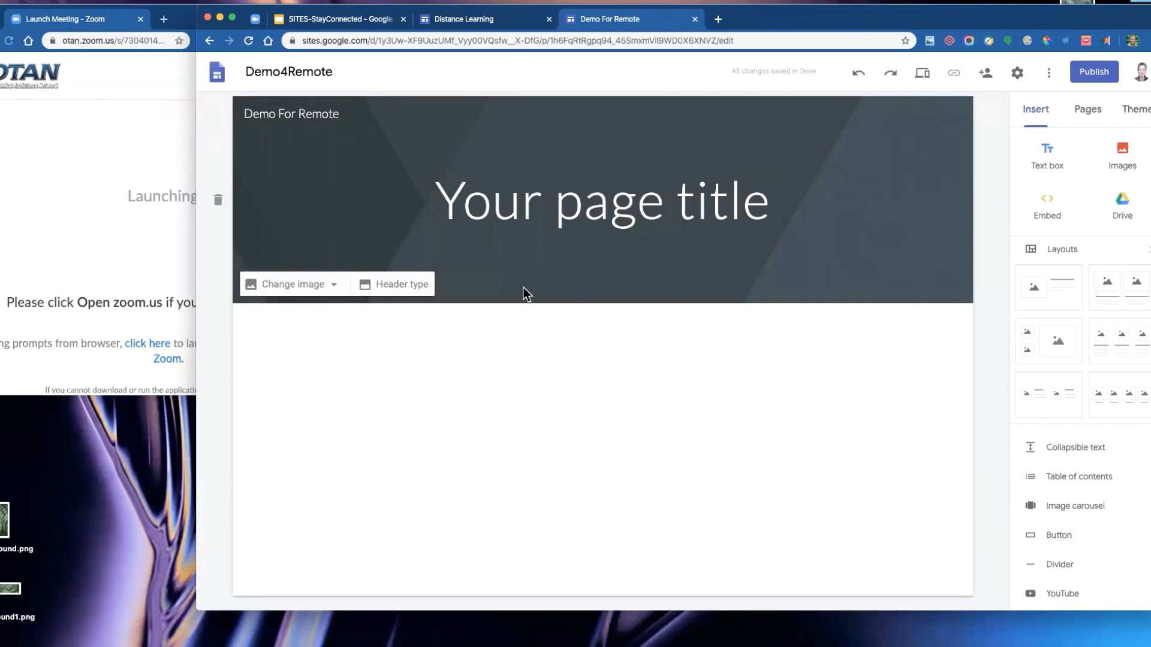
- Replace the page title with Google Class
left_click(684, 198)
triple_click(684, 198)
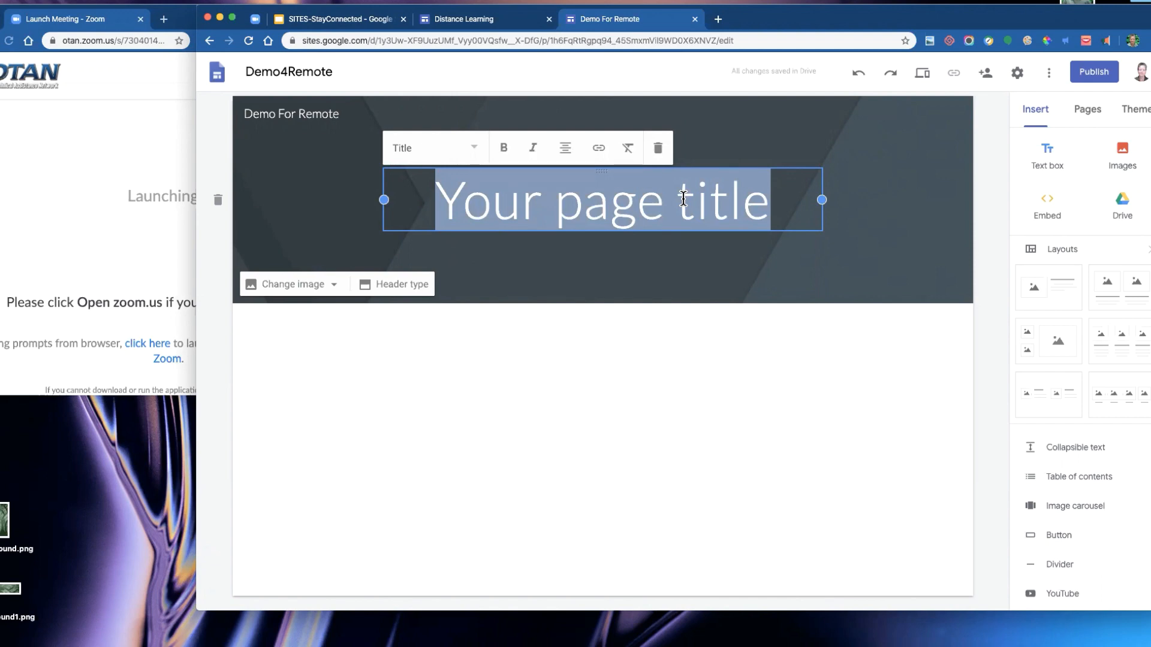
type("Google Class")
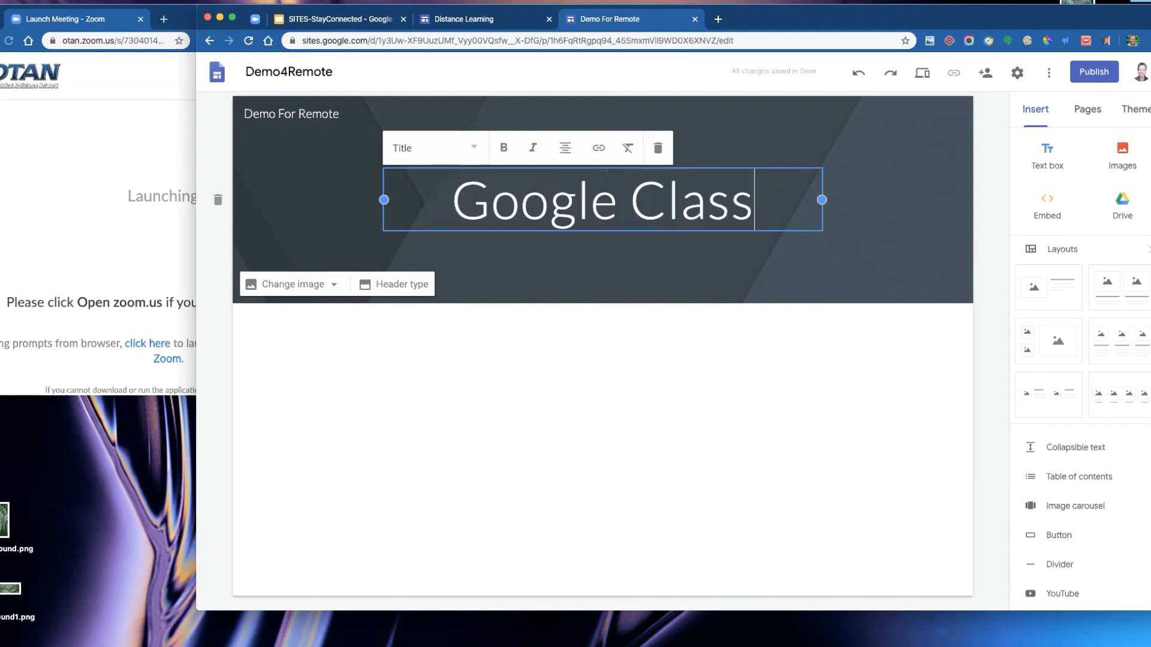
left_click(855, 157)
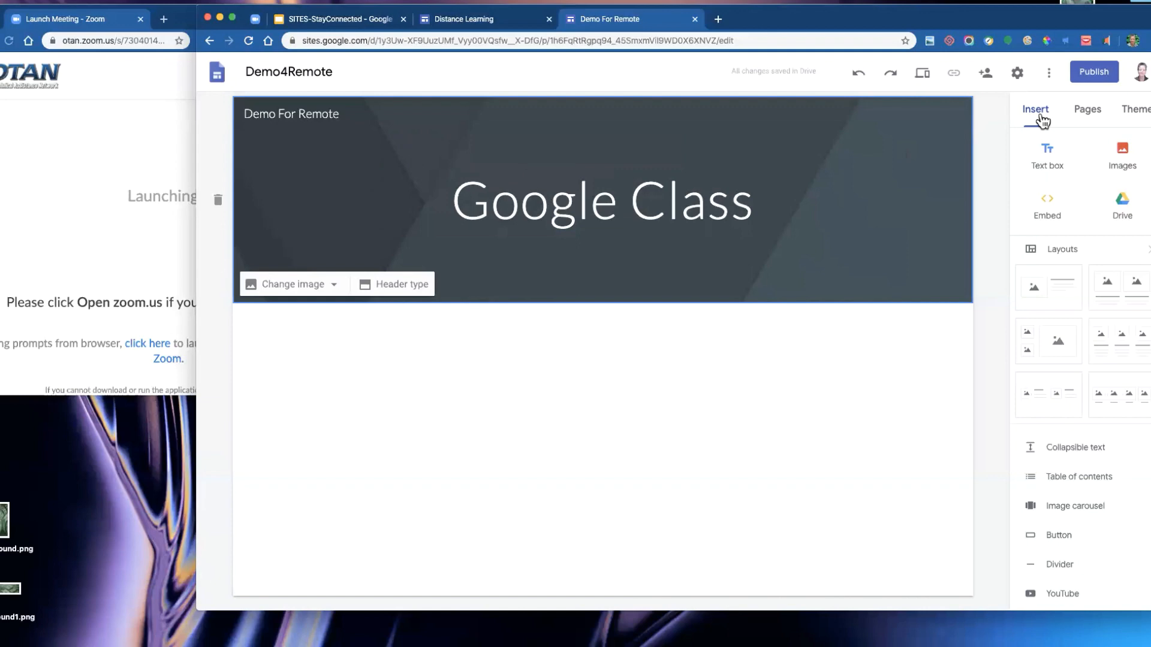
- Open the themes and try the purple and dark colour options of the Simple theme
left_click(1141, 110)
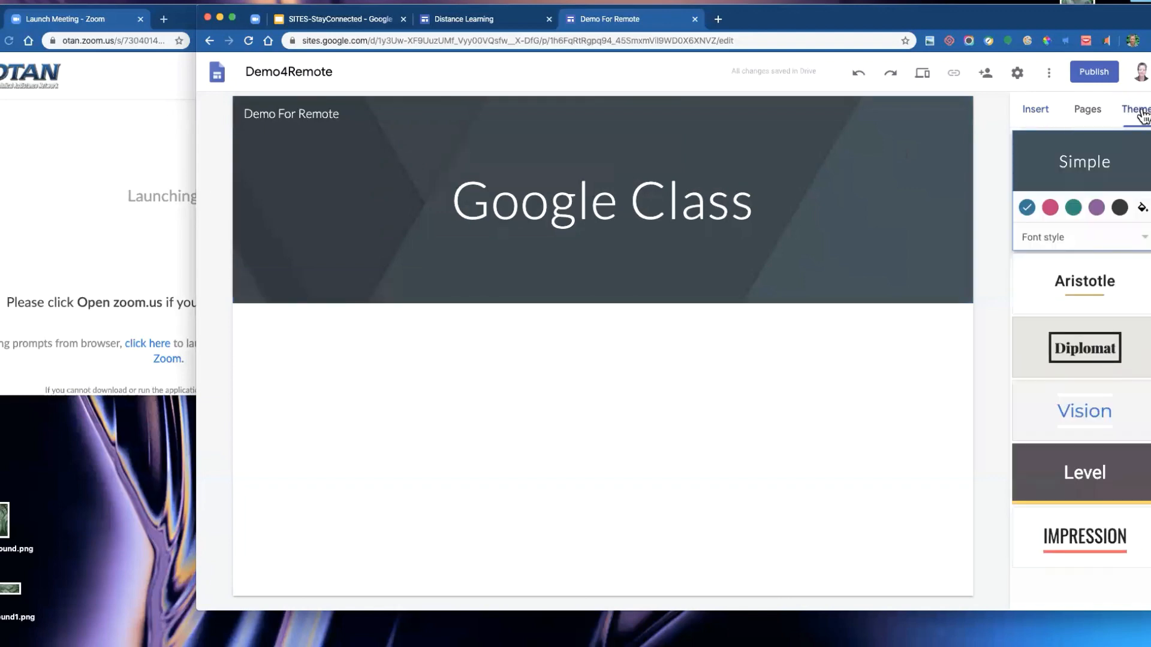
left_click_drag(1089, 21, 905, 20)
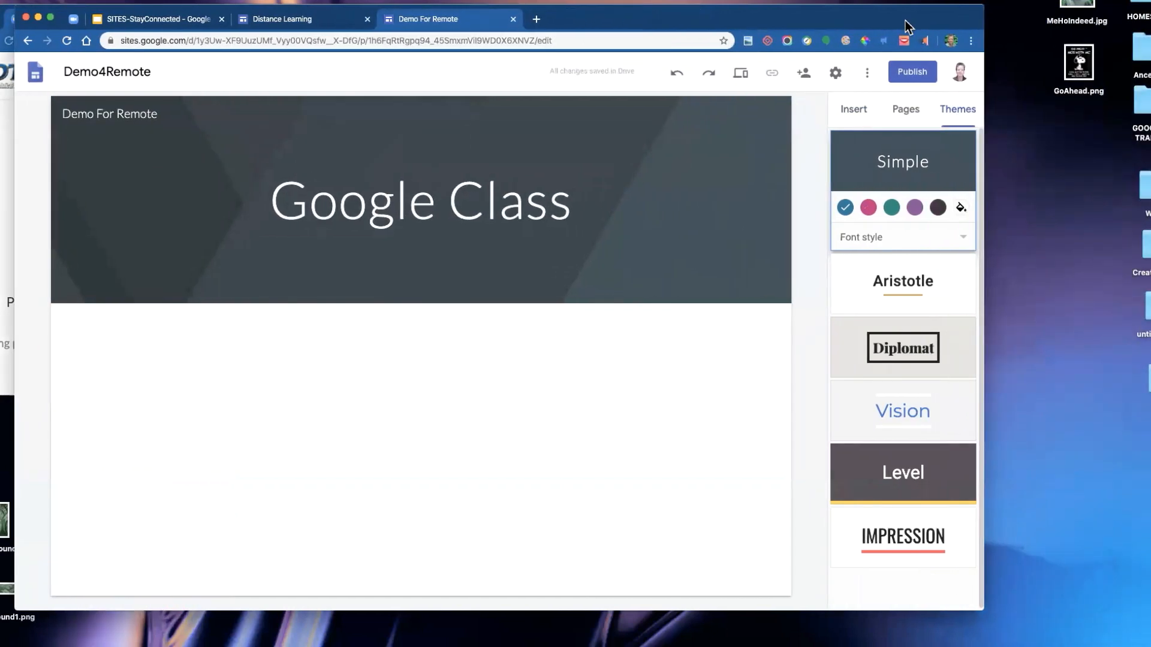
key("super+equal")
key("super+equal")
key("super+equal")
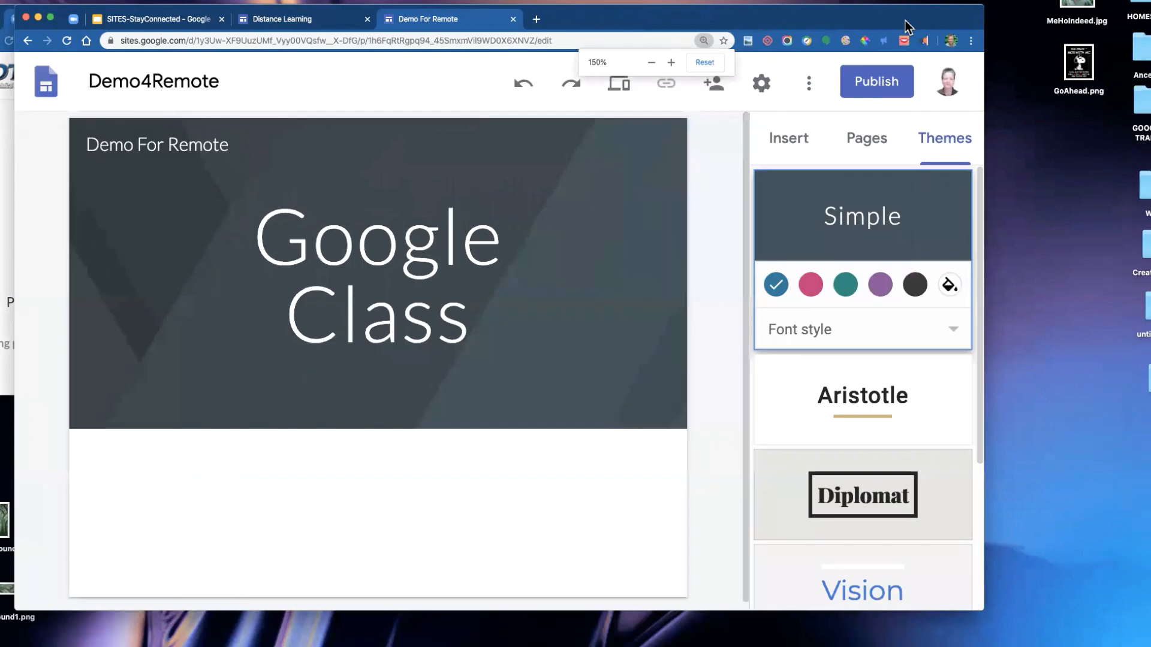
left_click_drag(984, 75, 1048, 75)
left_click_drag(1009, 22, 946, 17)
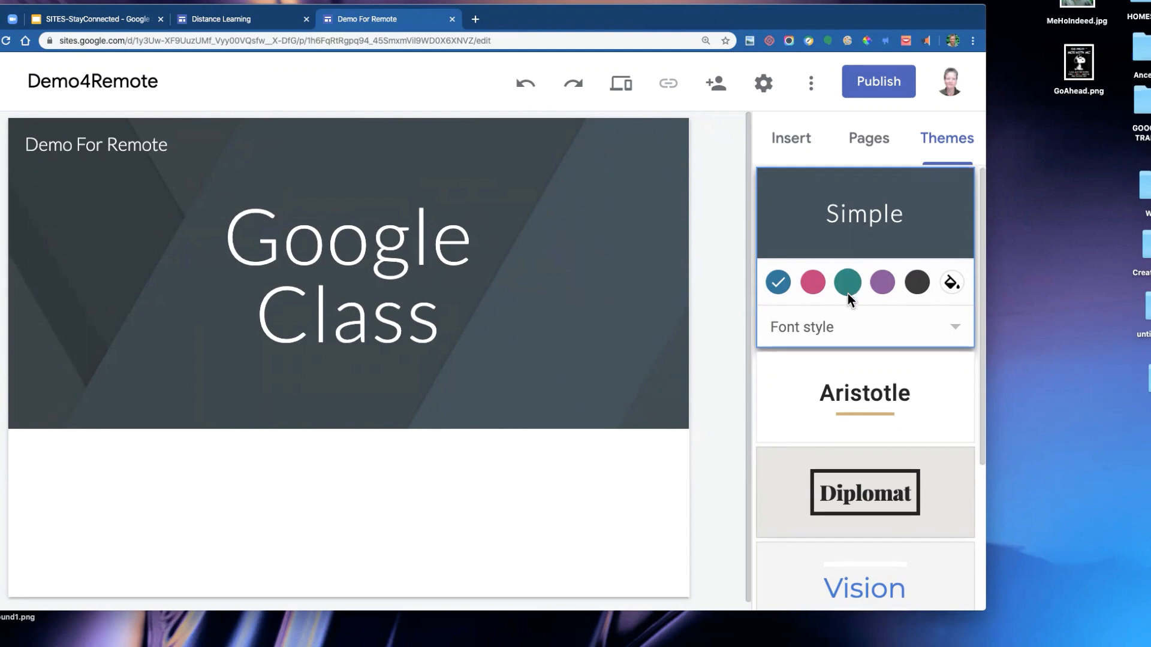
left_click(883, 282)
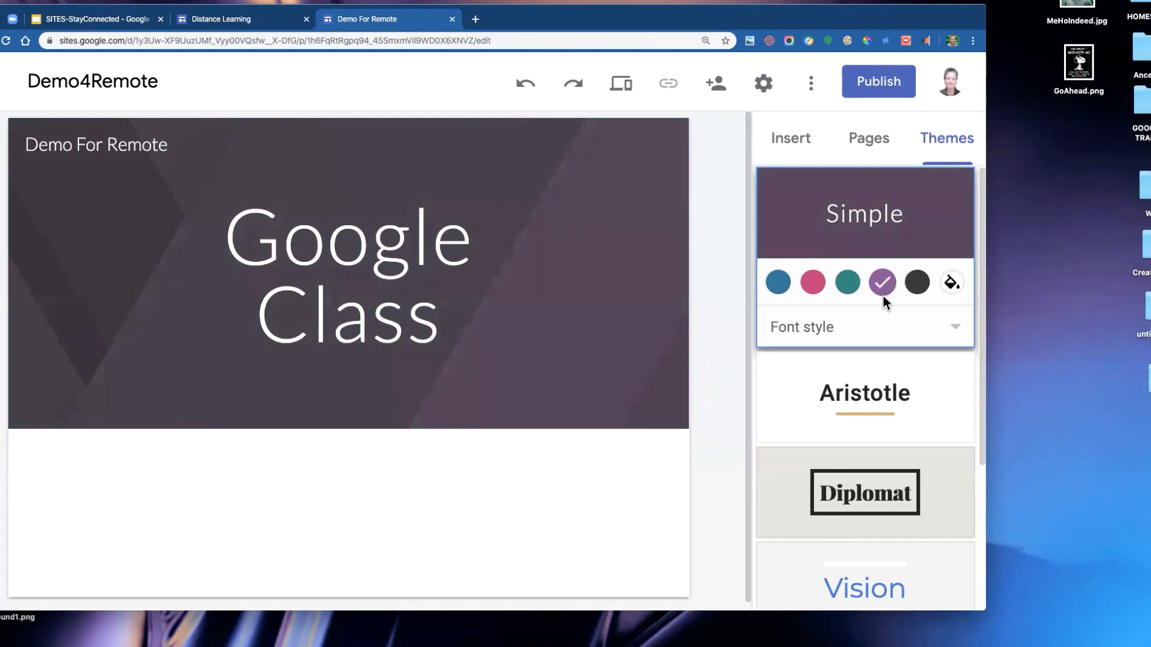
left_click(919, 286)
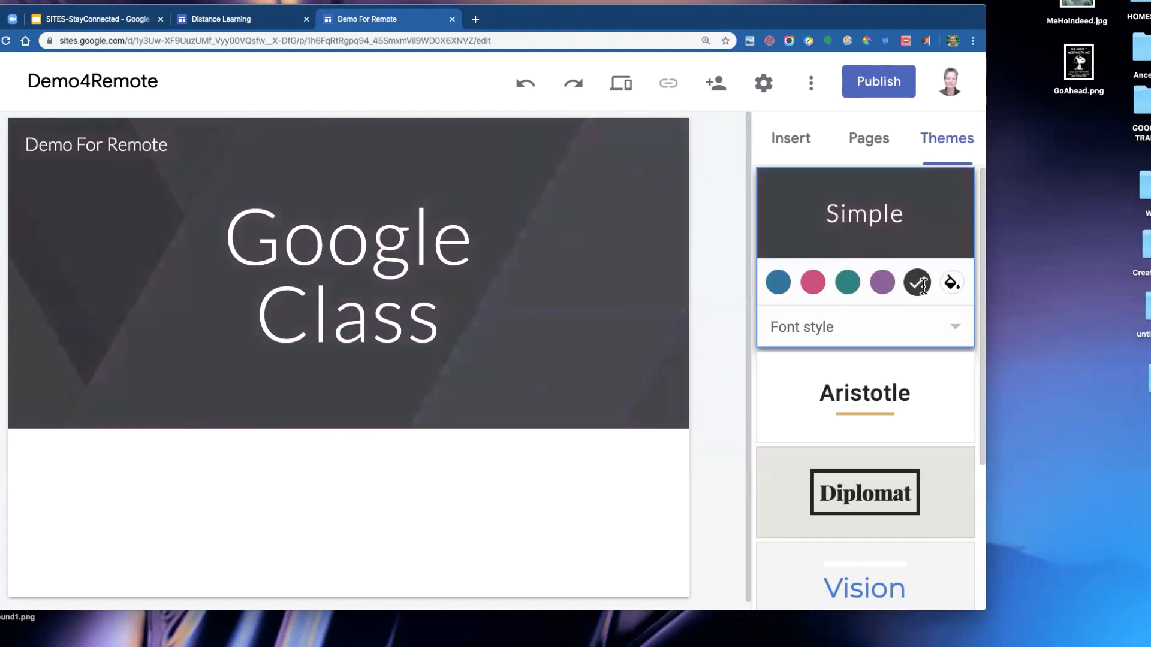
- Set a custom theme colour of #0a00ff for the Simple theme
left_click(953, 282)
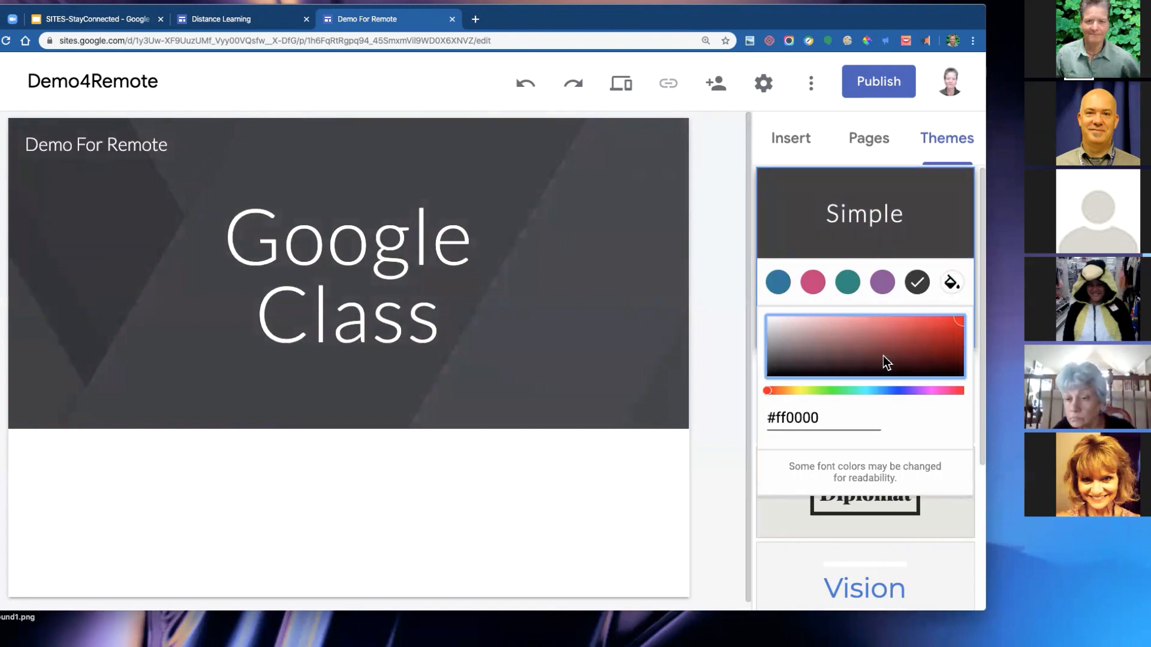
left_click(899, 390)
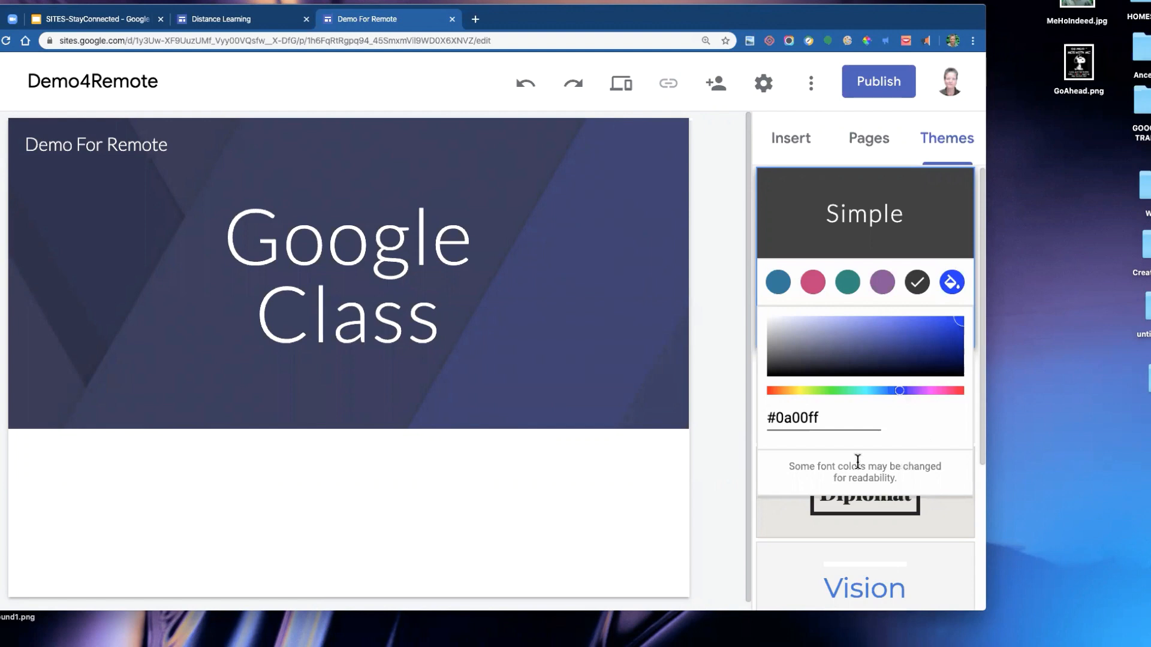
left_click_drag(803, 476, 939, 478)
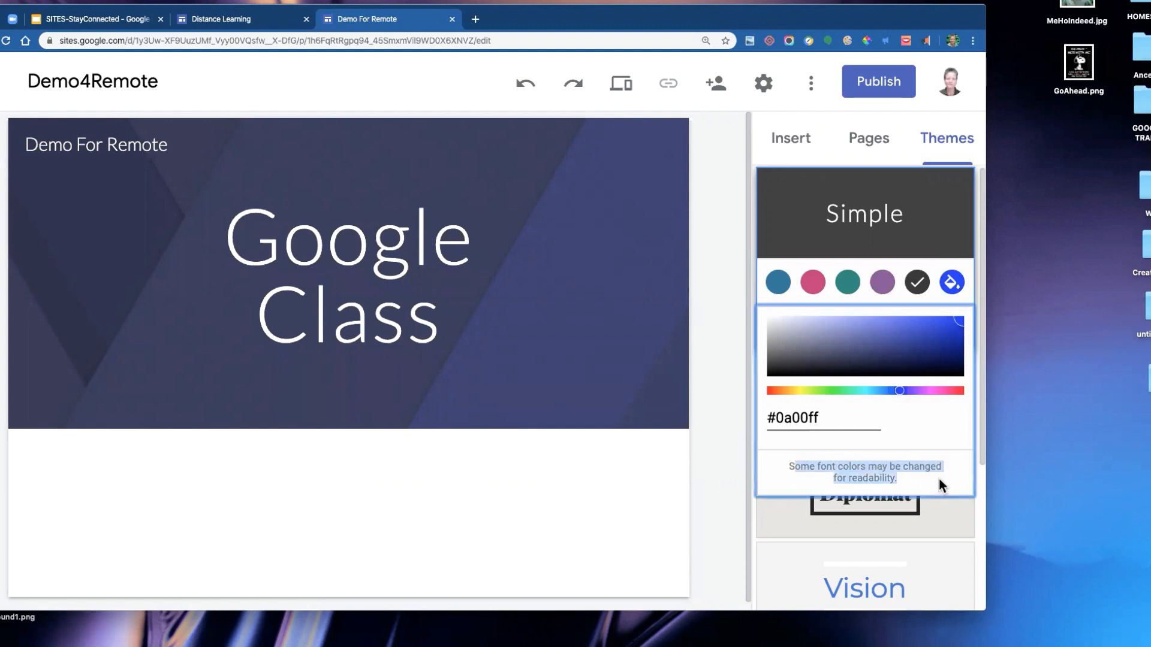
left_click(932, 261)
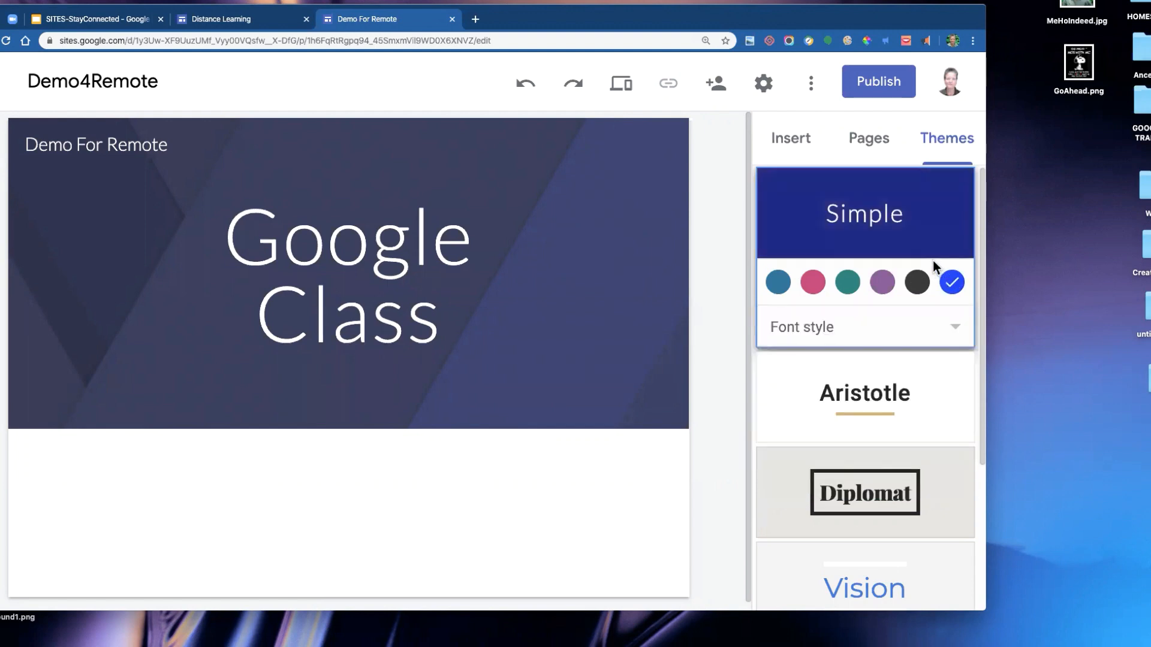
- Set the theme font style to Heavy
left_click(954, 332)
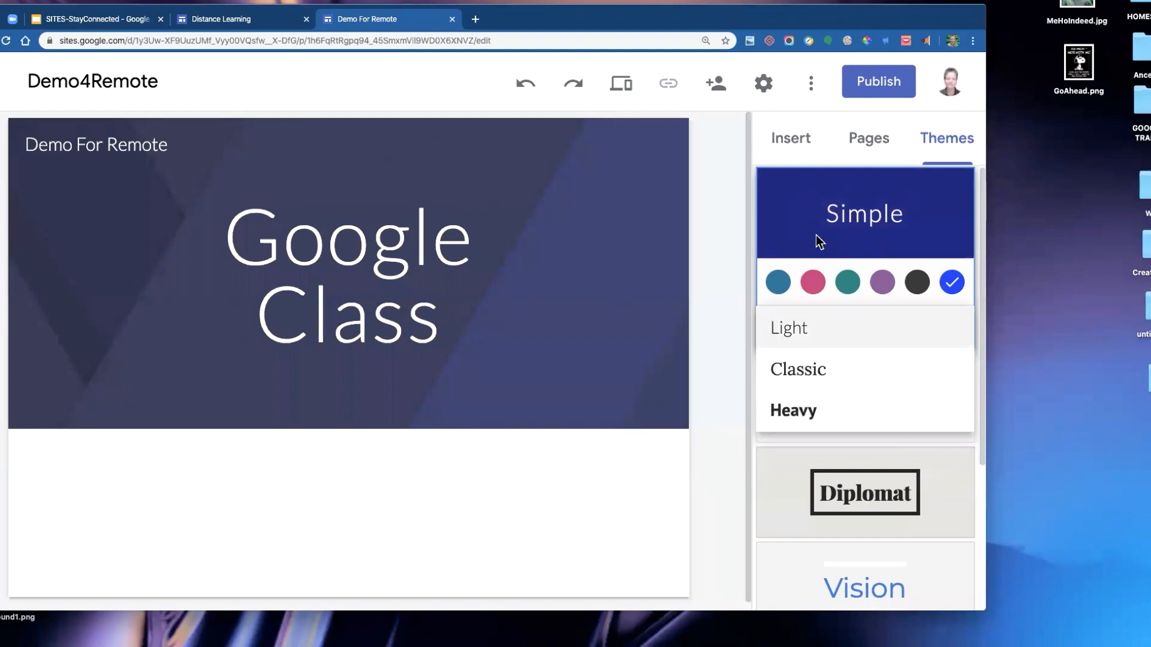
left_click(804, 332)
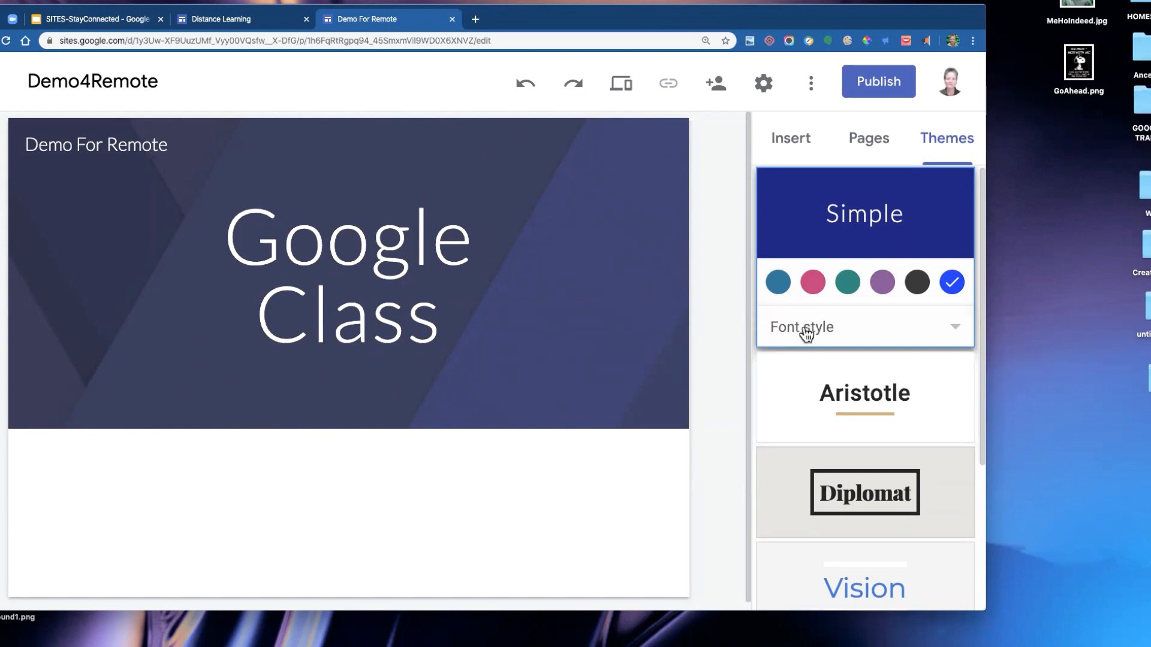
left_click(946, 329)
left_click(806, 370)
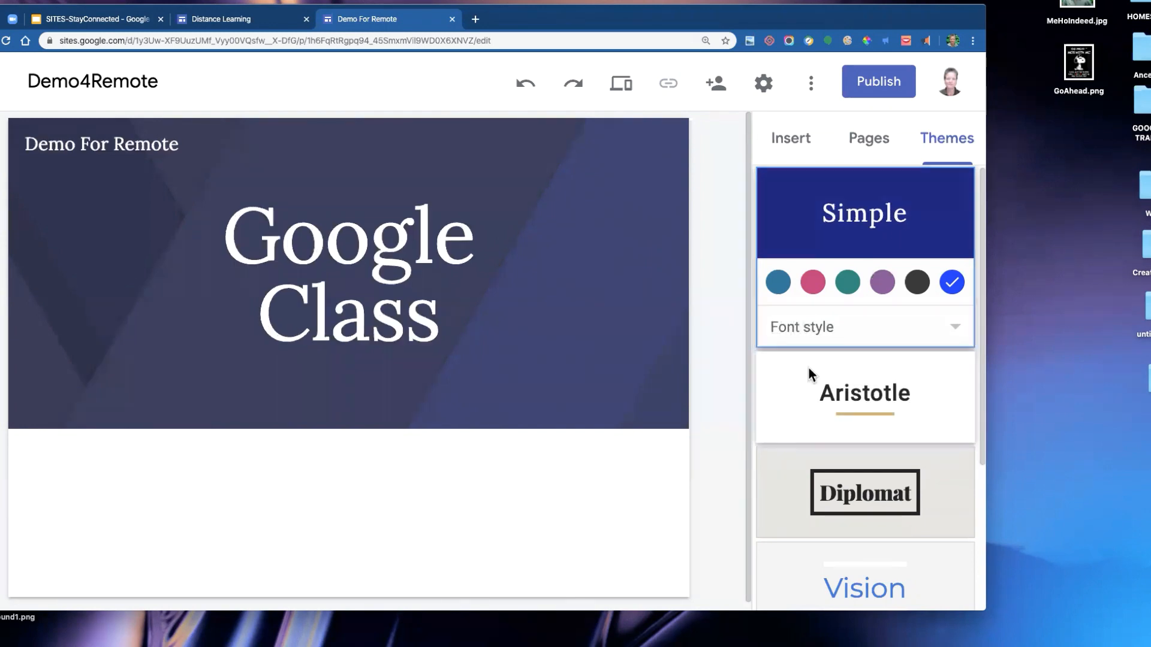
left_click(956, 333)
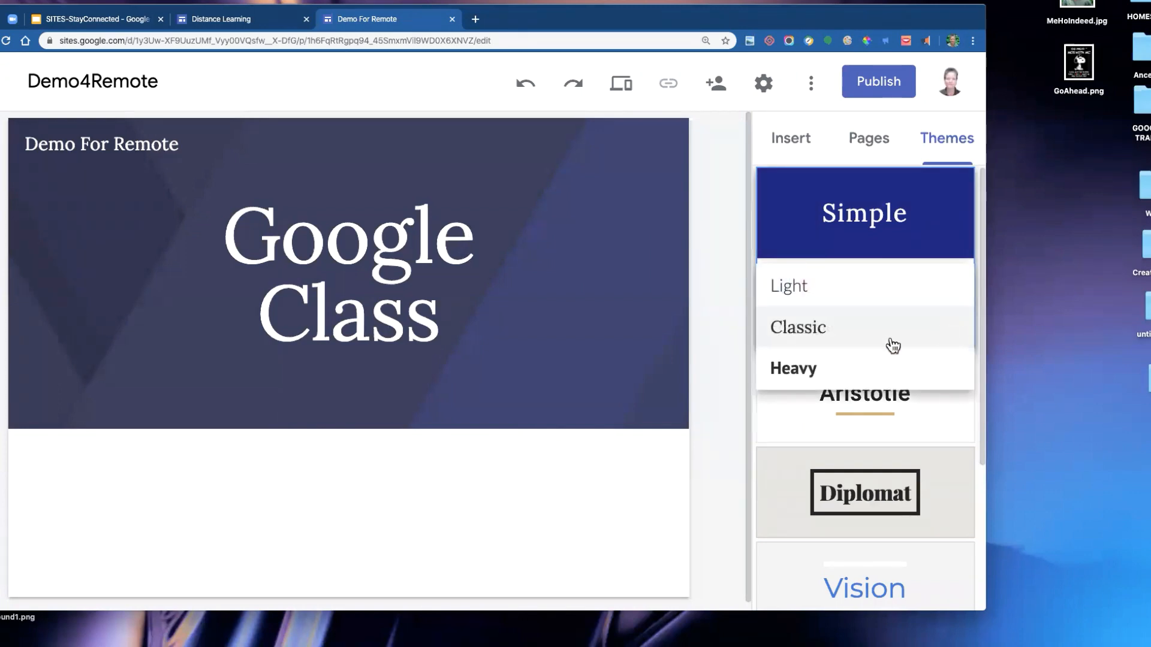
left_click(800, 366)
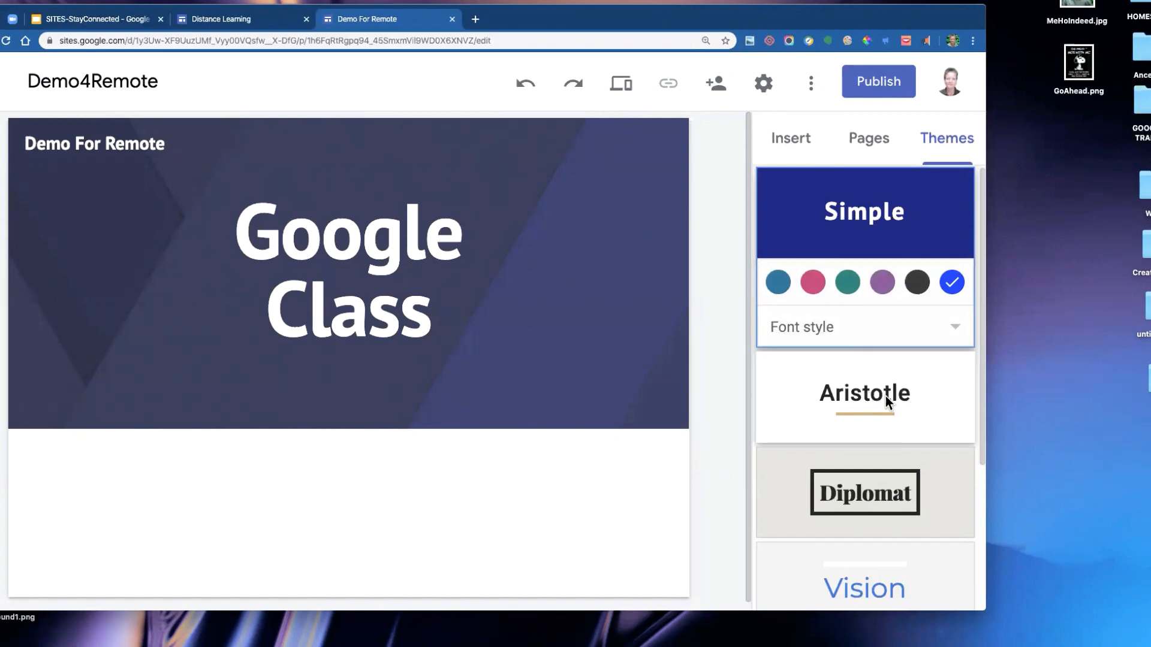
- Switch the site to the Aristotle theme
scroll(900, 381, "down", 3)
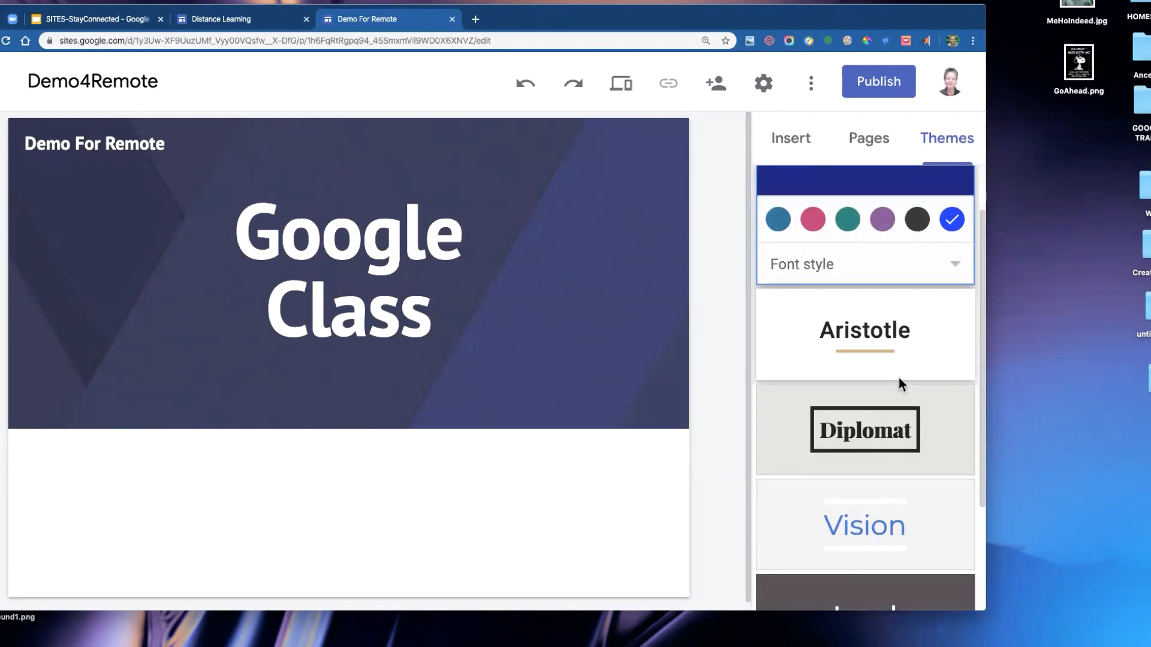
scroll(920, 318, "down", 2)
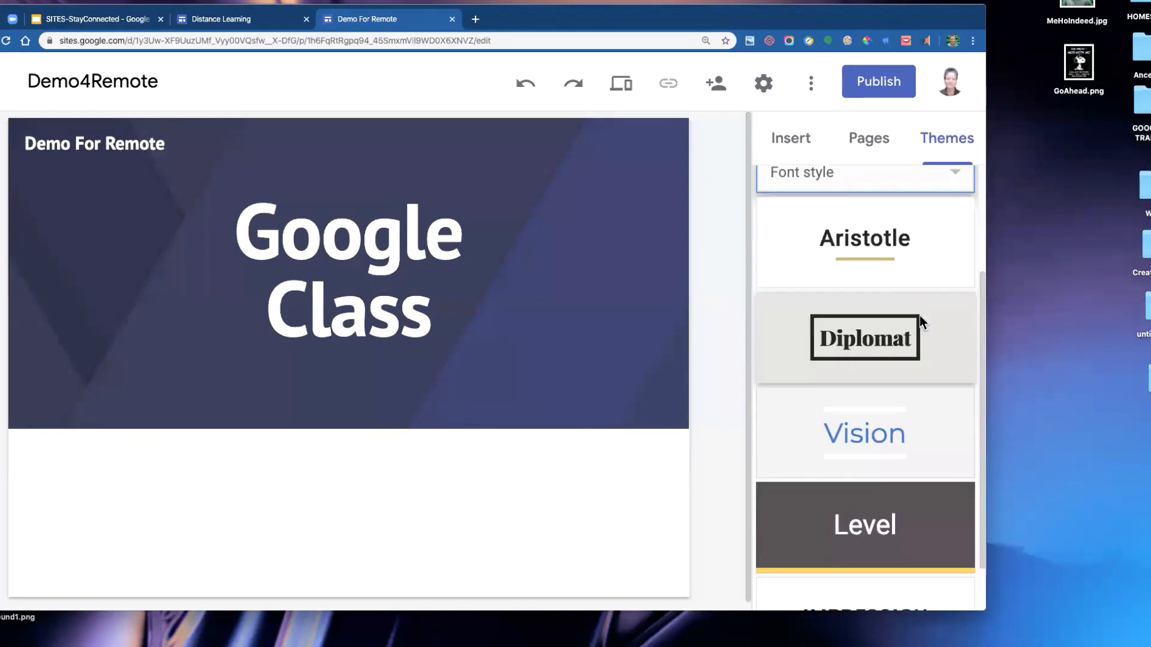
scroll(918, 315, "up", 1)
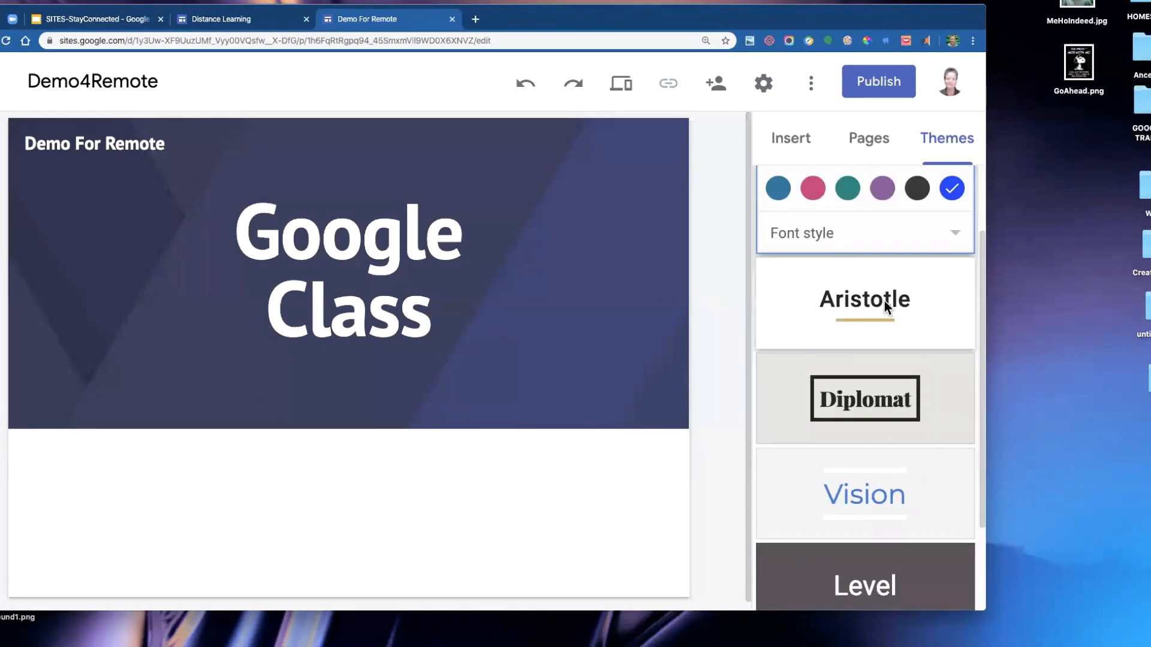
left_click(884, 301)
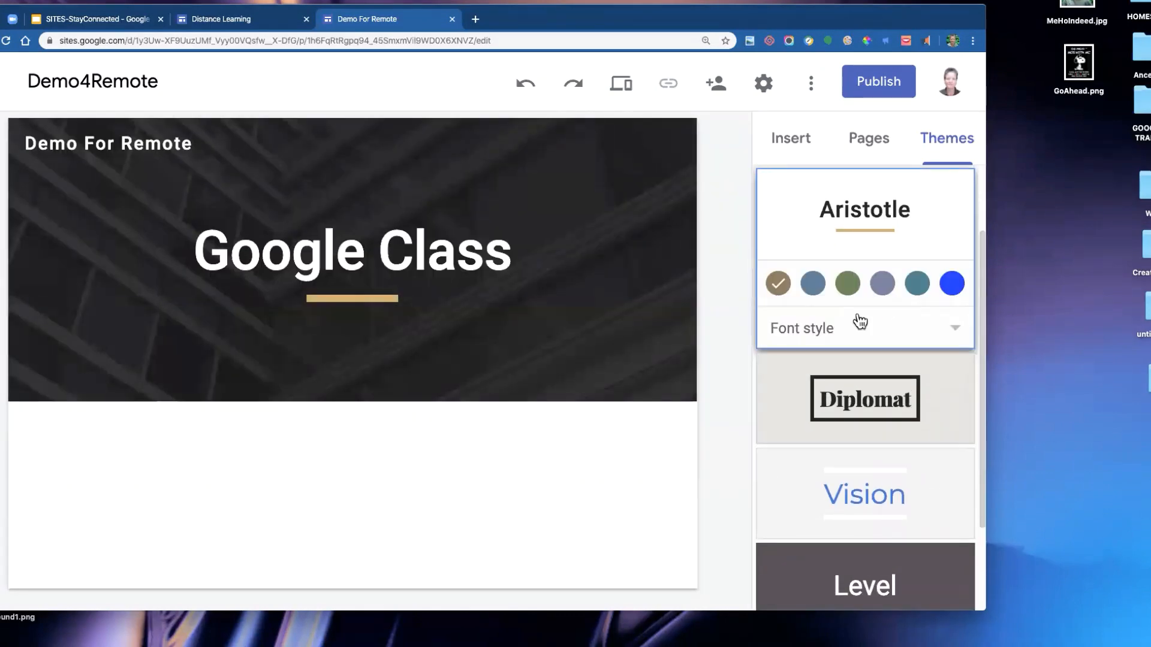
left_click(861, 323)
left_click(833, 334)
- Set a custom Aristotle theme colour of #3932ec
left_click(952, 283)
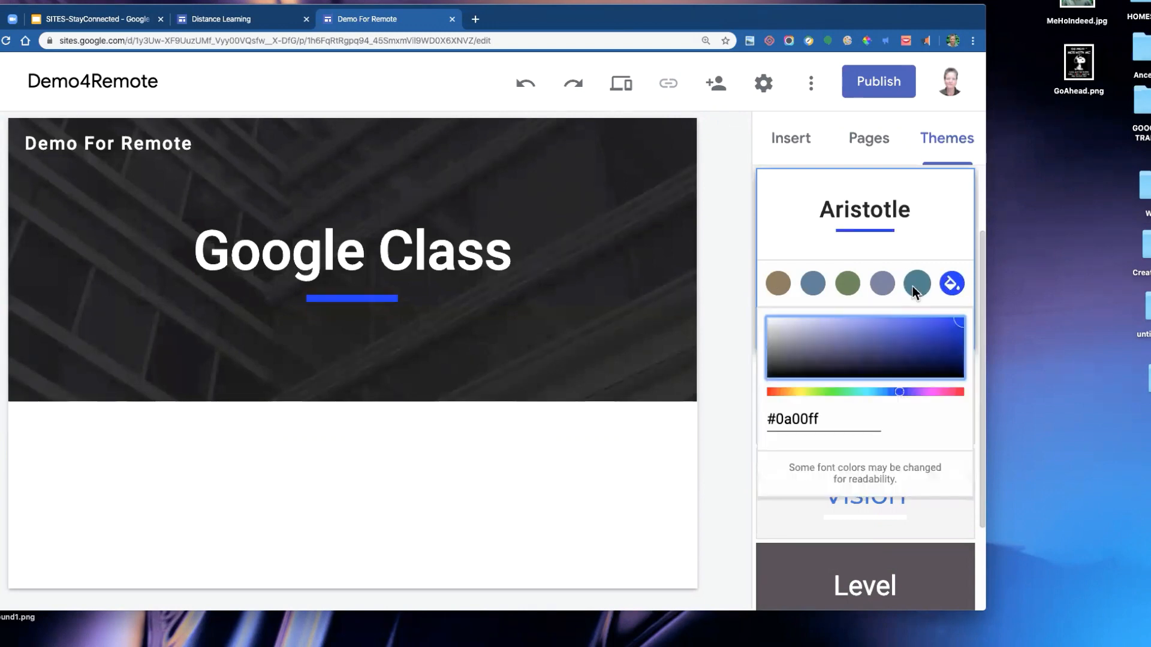
left_click(952, 325)
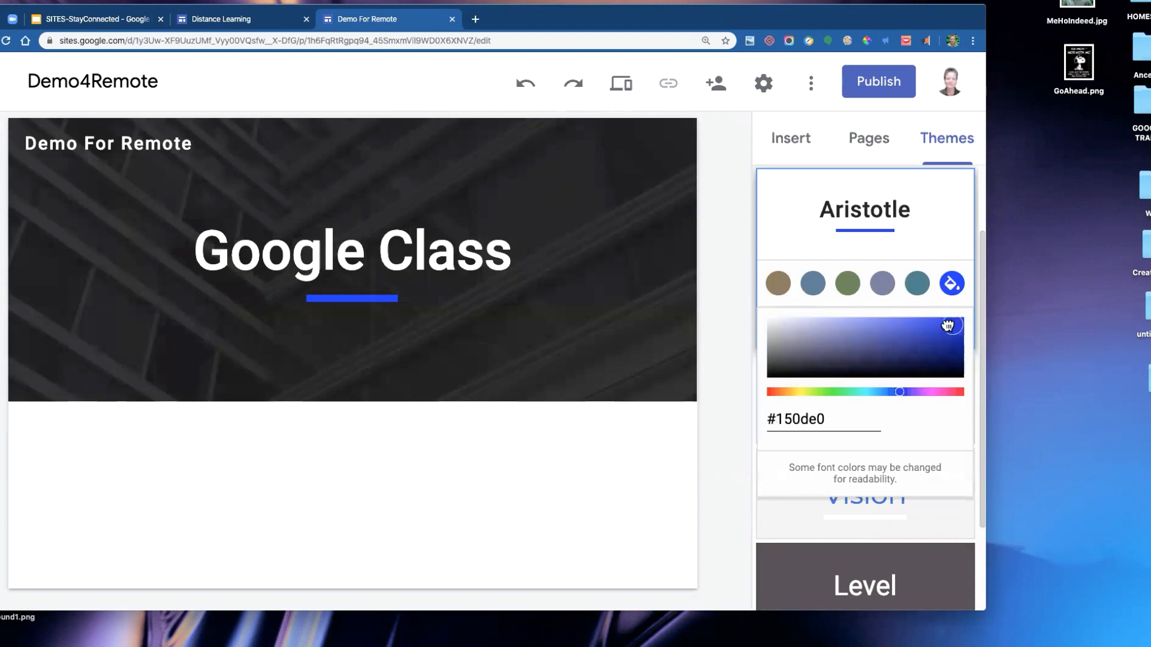
left_click_drag(947, 326, 922, 324)
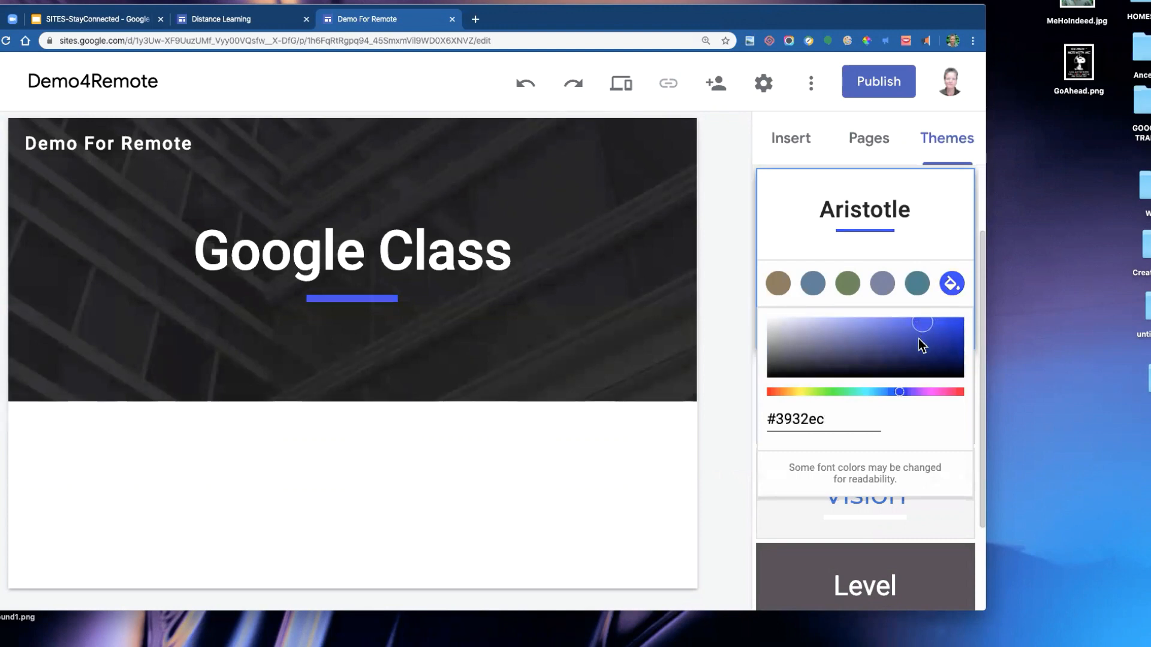
left_click(893, 290)
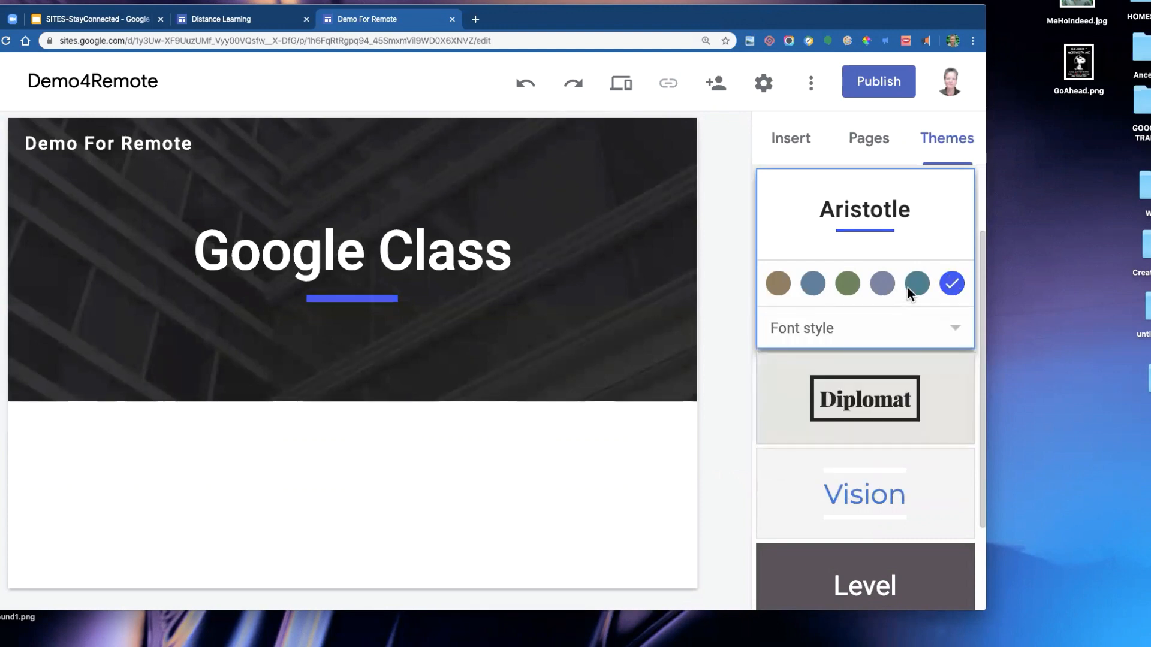
- Try the teal theme colour, then reselect the custom colour
left_click(915, 283)
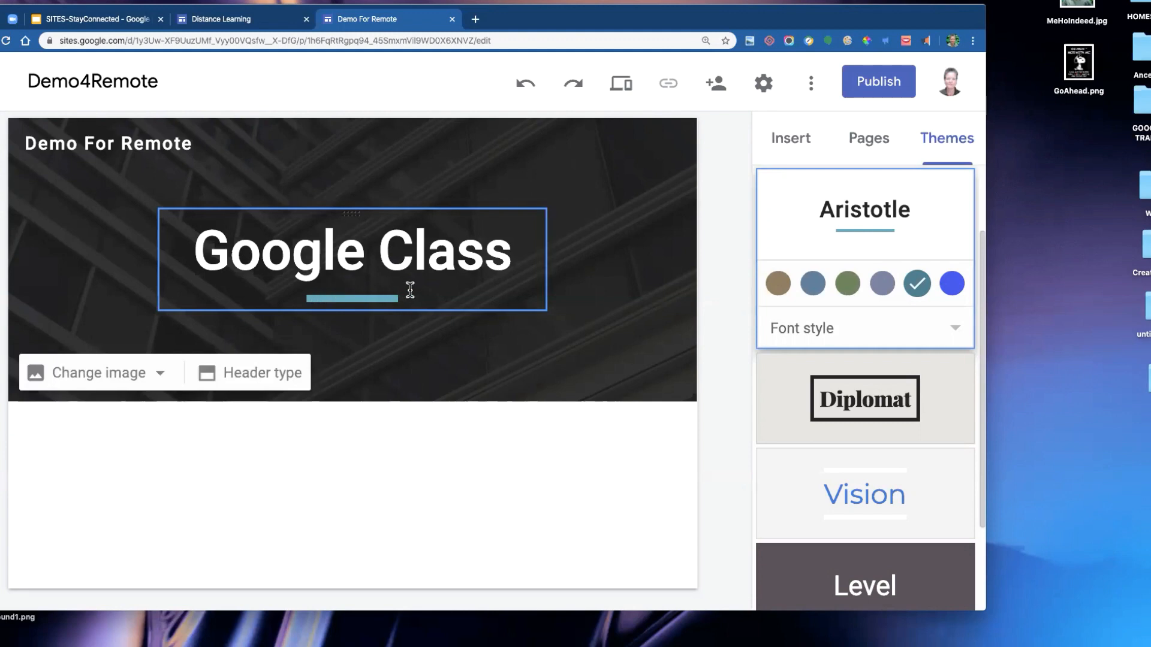
left_click(955, 282)
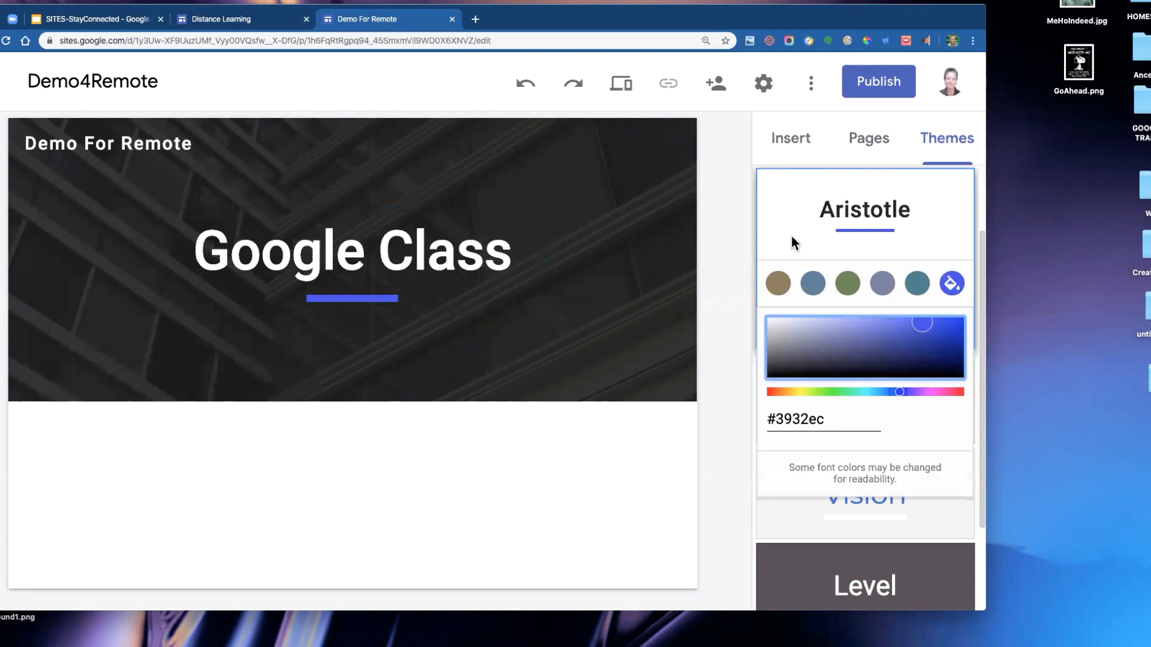
key("super+0")
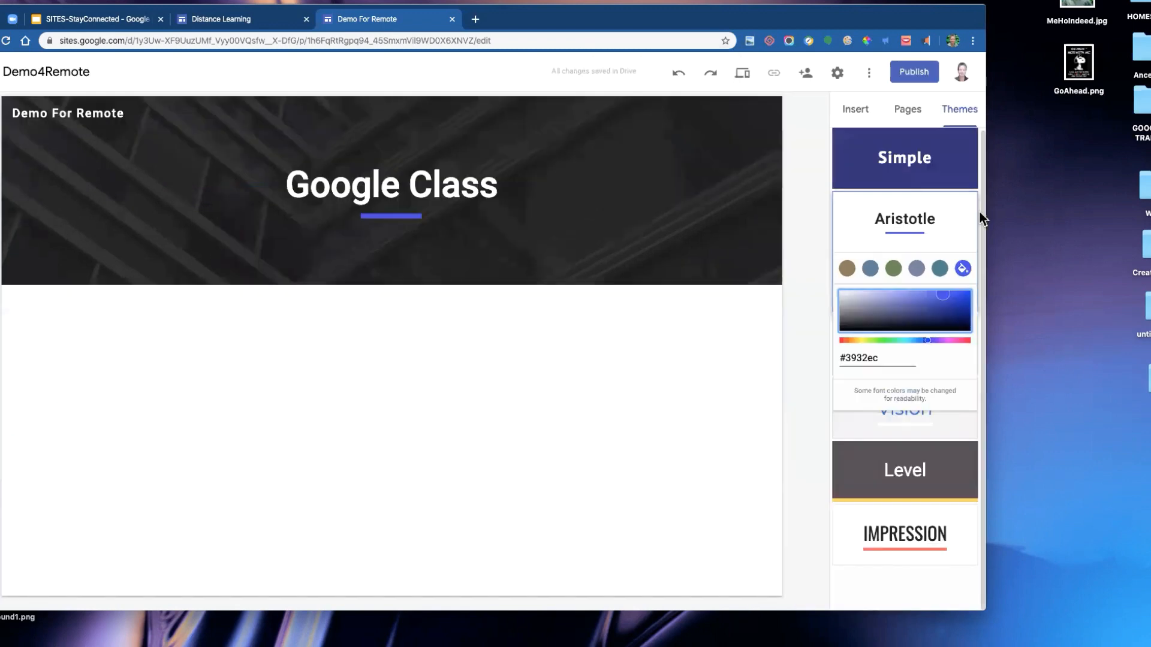
left_click_drag(985, 214, 1137, 217)
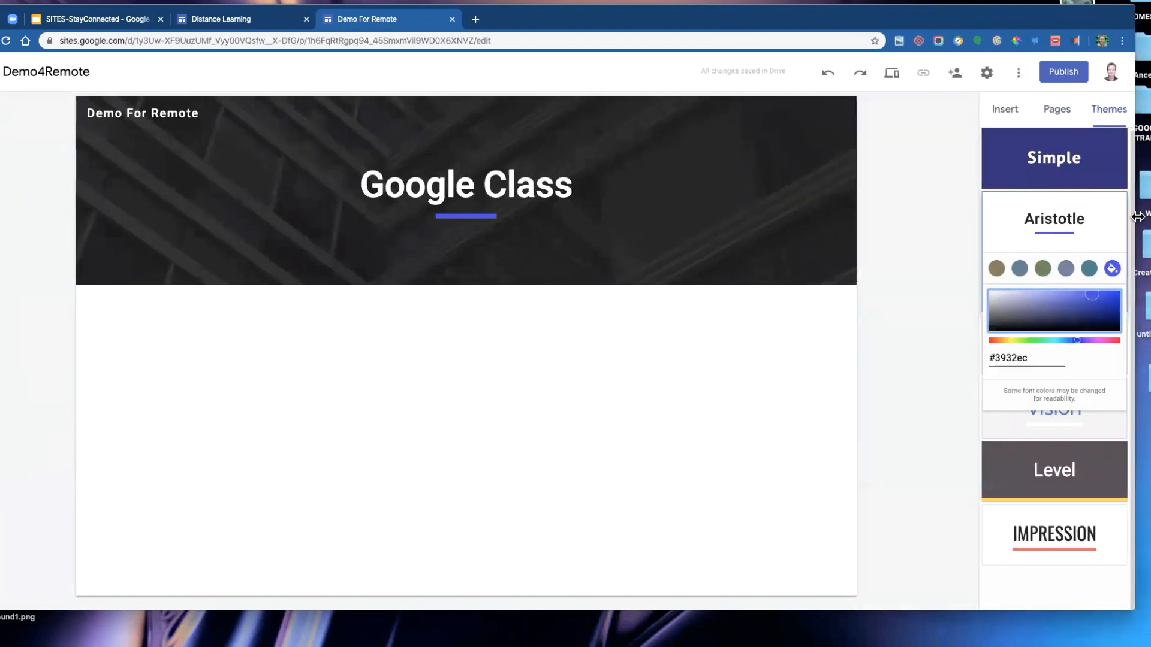
left_click(1103, 203)
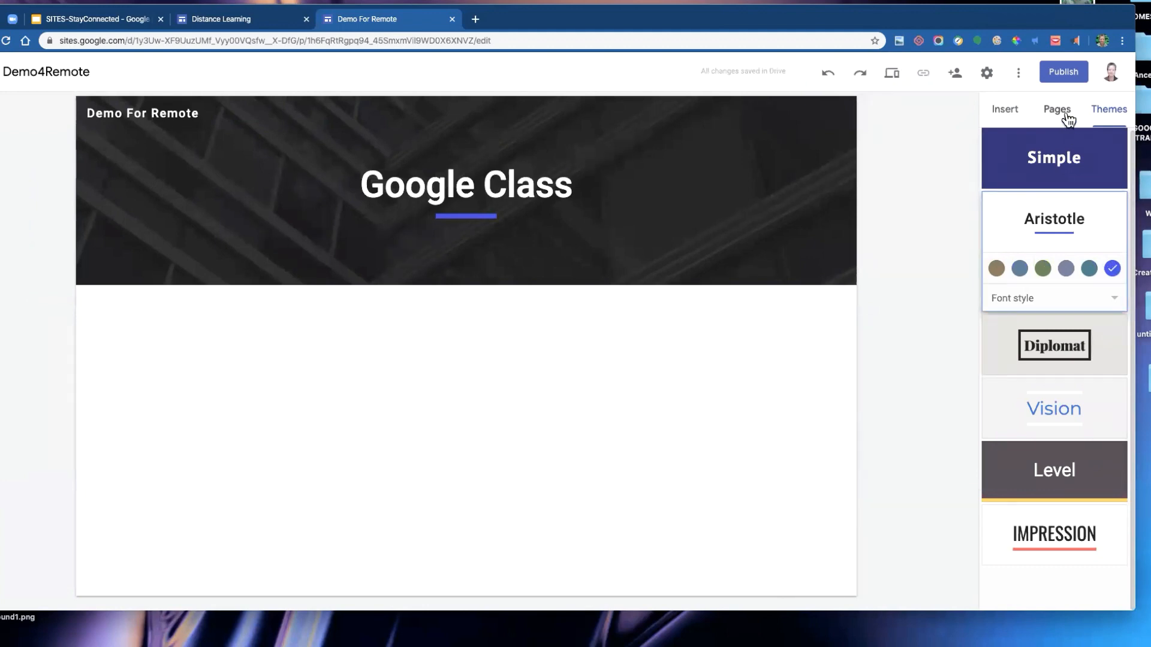
- Add a text box below the header reading About this site
left_click(1012, 115)
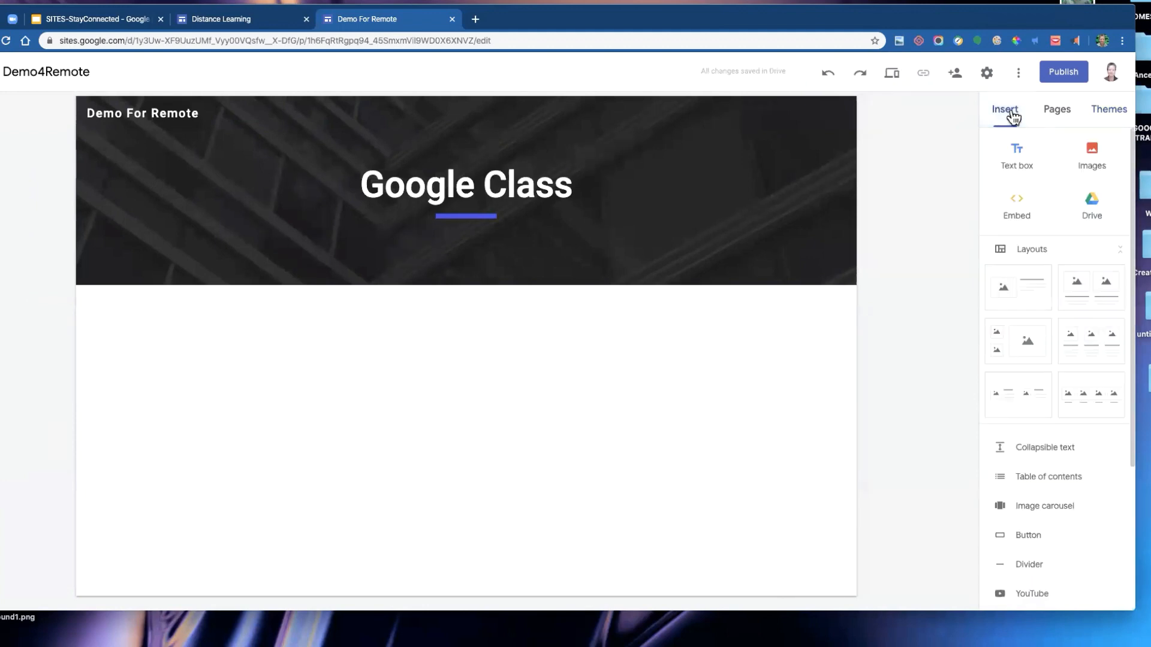
mouse_move(319, 166)
double_click(329, 353)
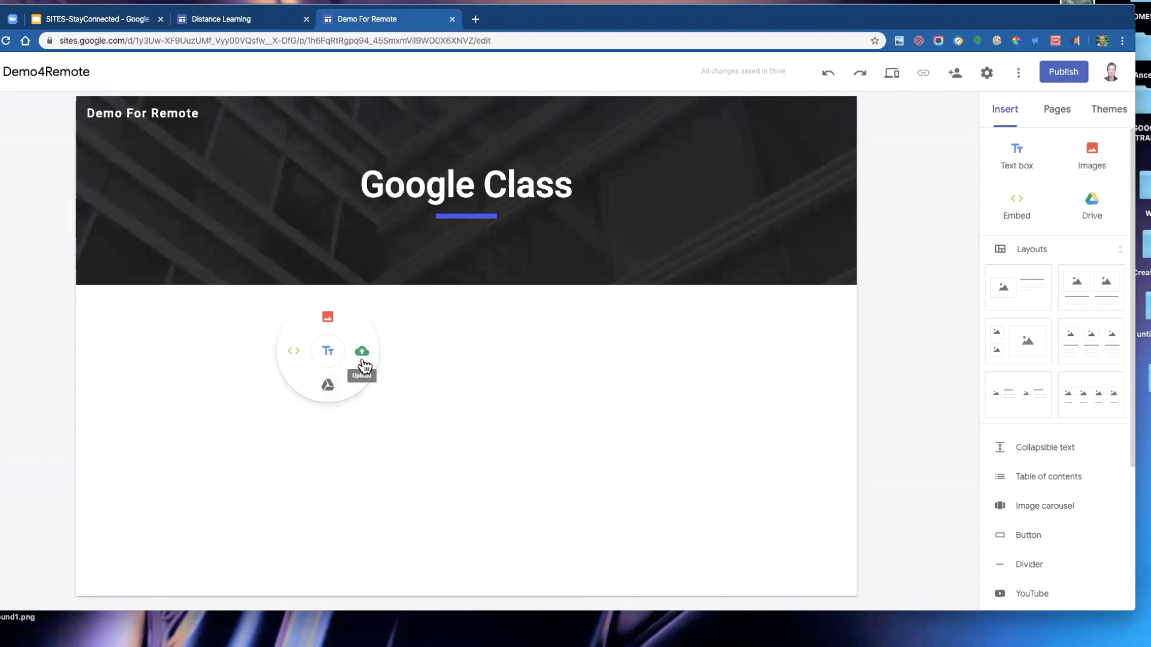
left_click(329, 354)
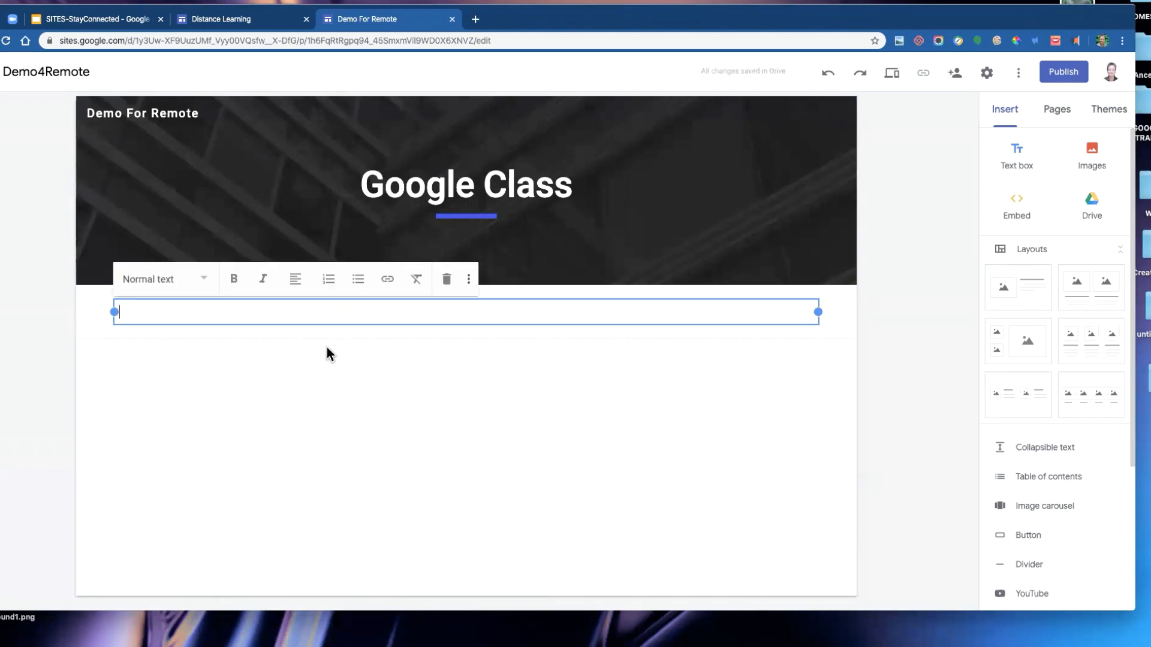
type("About this site")
- Format the About this site text as a Heading
left_click_drag(200, 313, 96, 311)
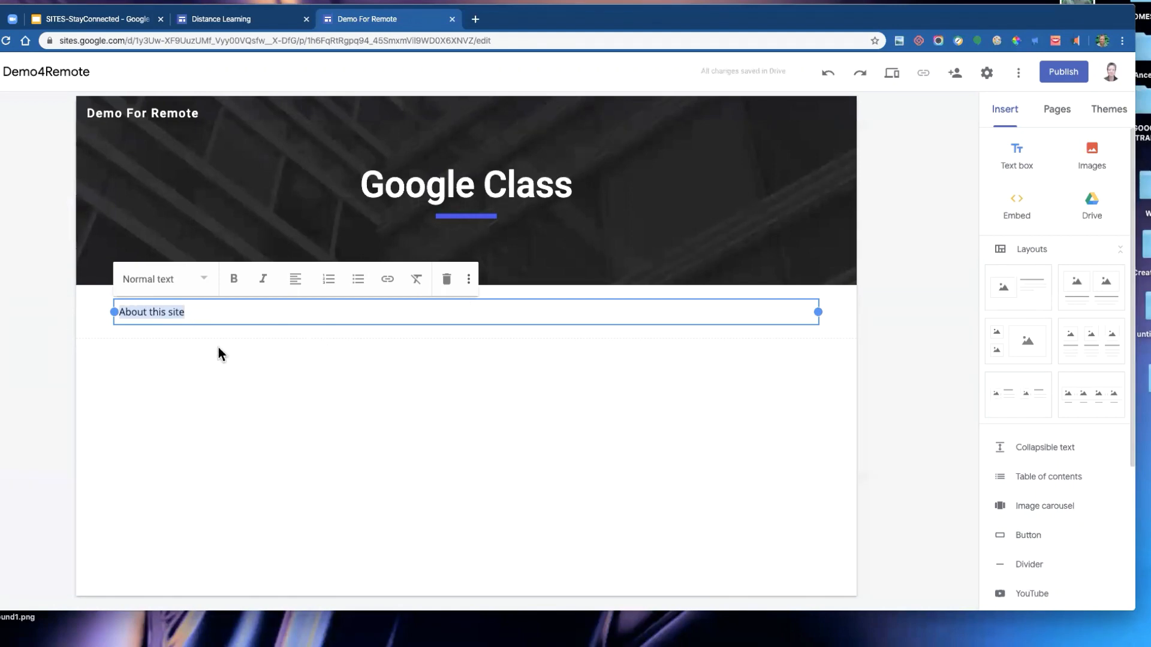
left_click(205, 281)
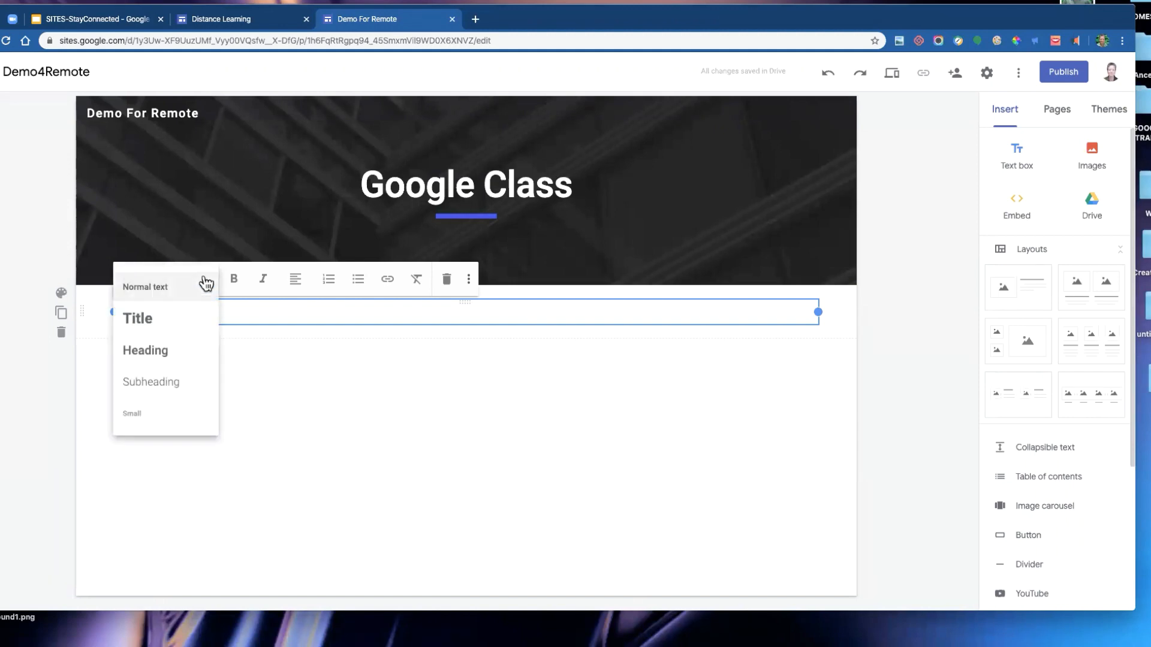
left_click(240, 305)
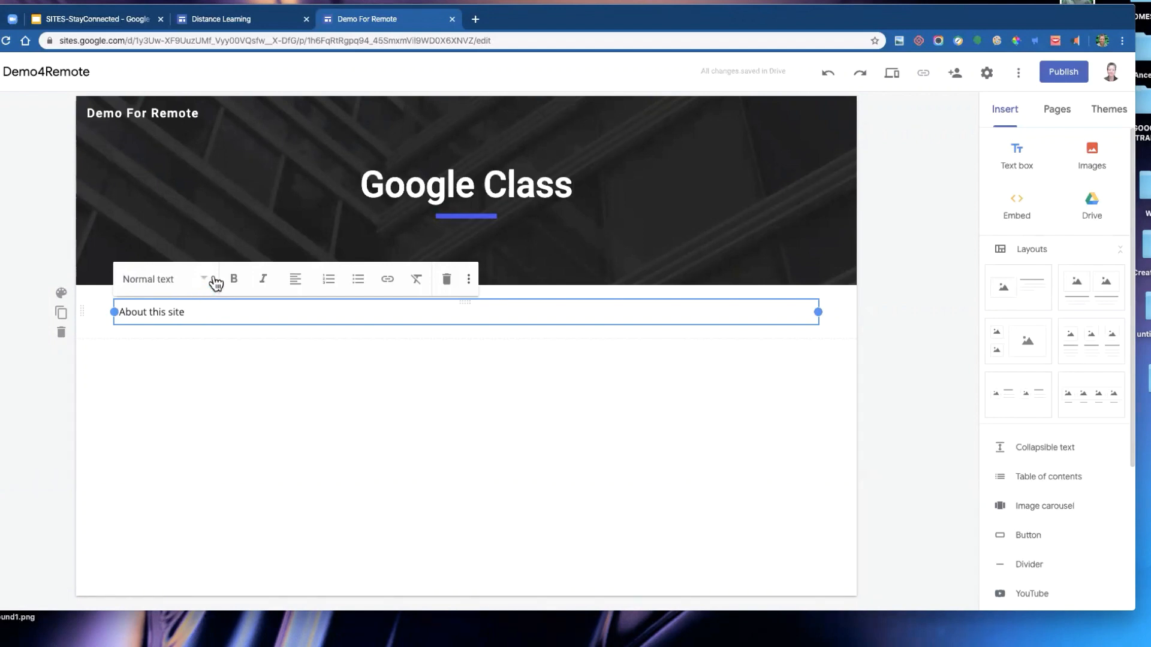
left_click(211, 392)
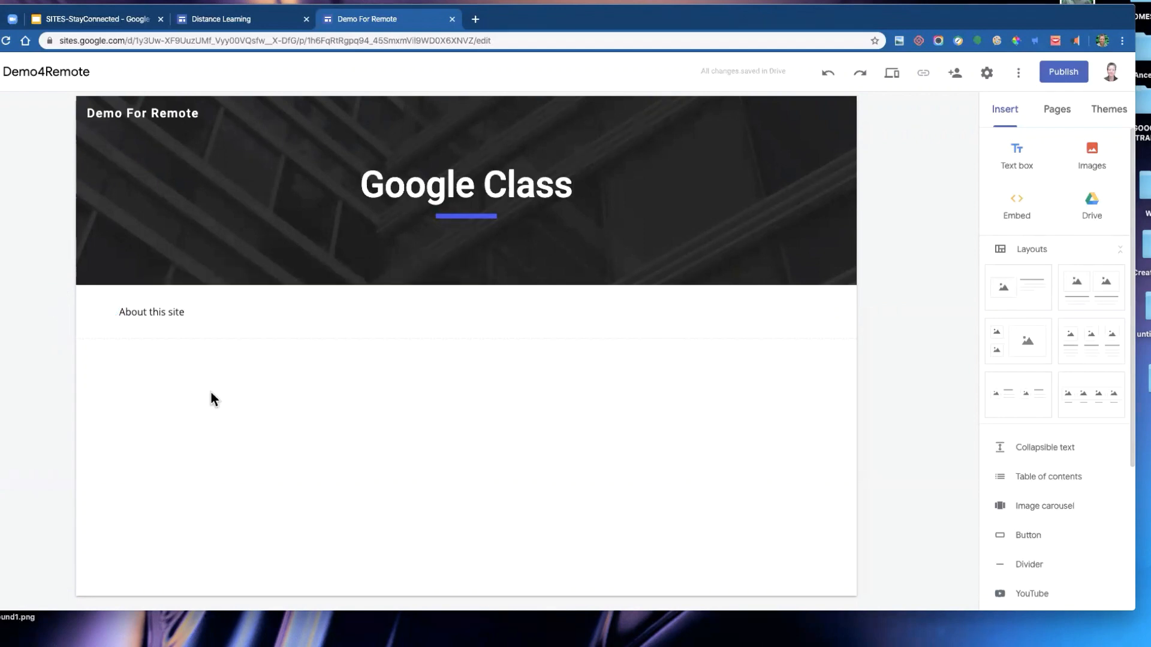
left_click(193, 312)
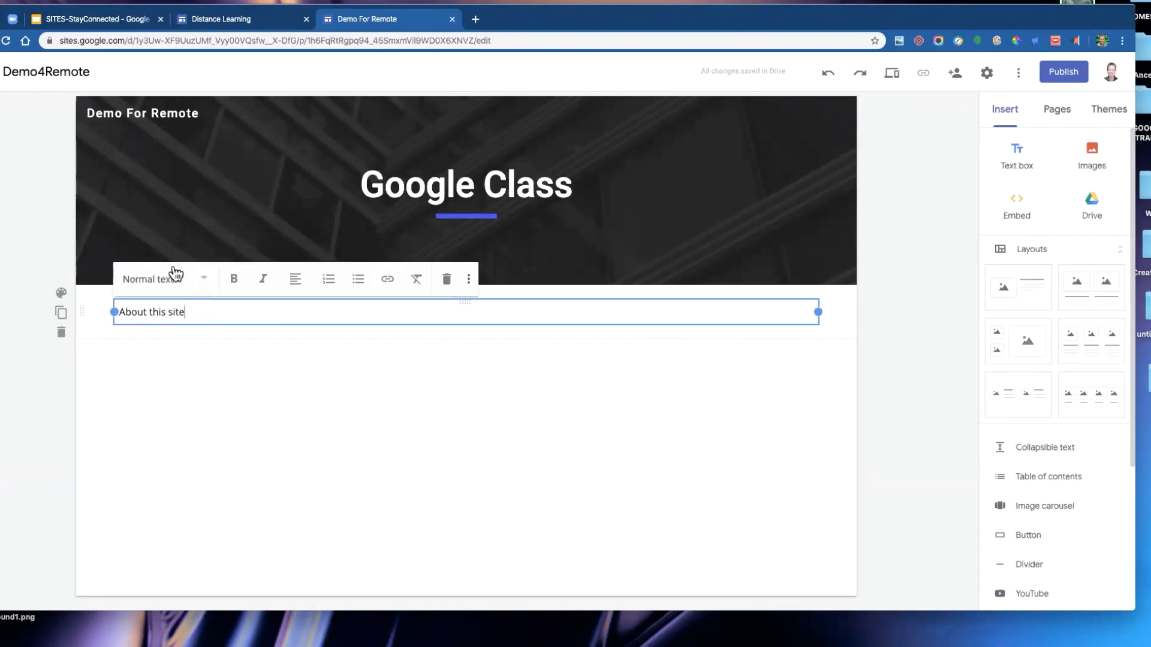
left_click(205, 281)
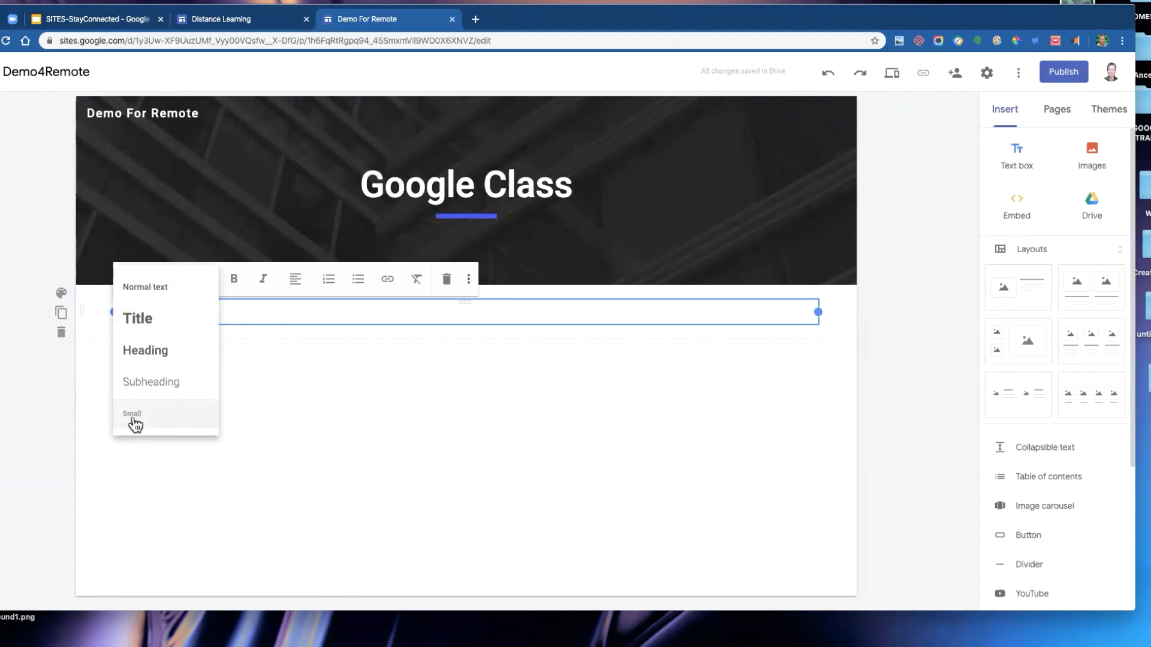
left_click(152, 352)
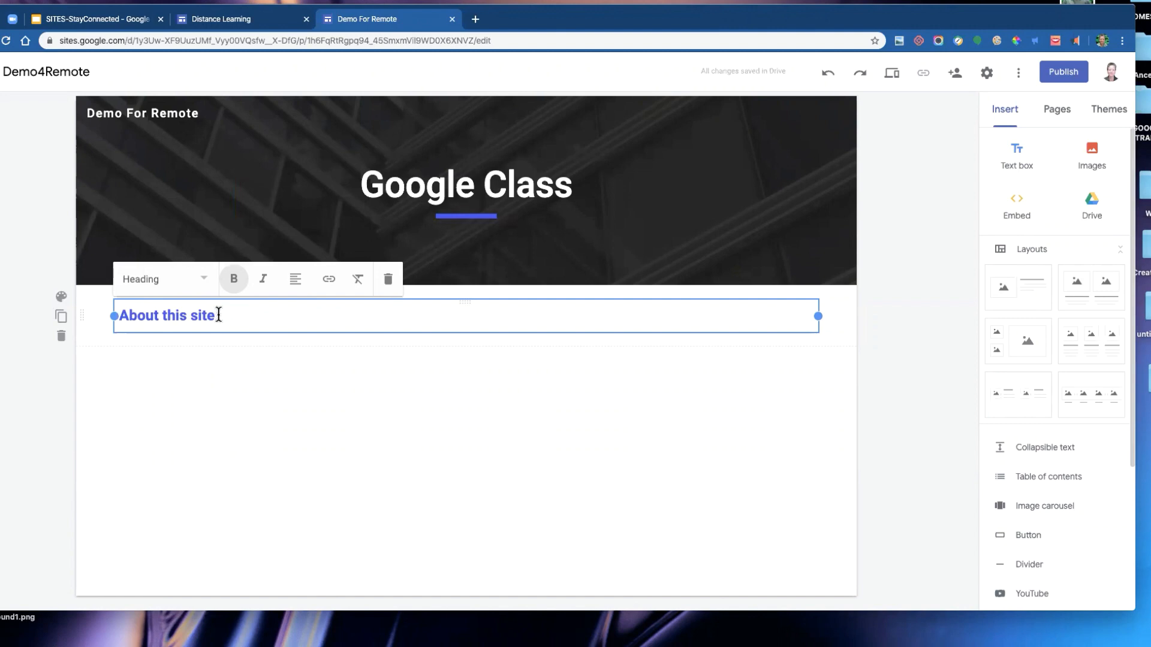
left_click(210, 358)
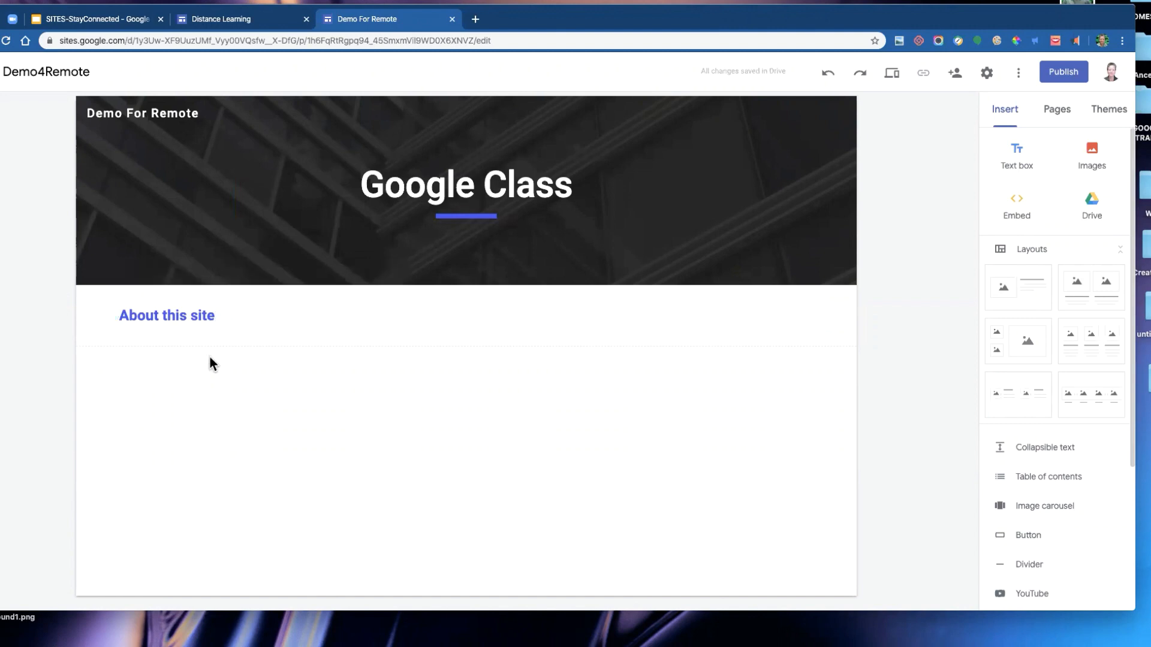
- Add a line beneath the heading reading This site will never be used
left_click(238, 317)
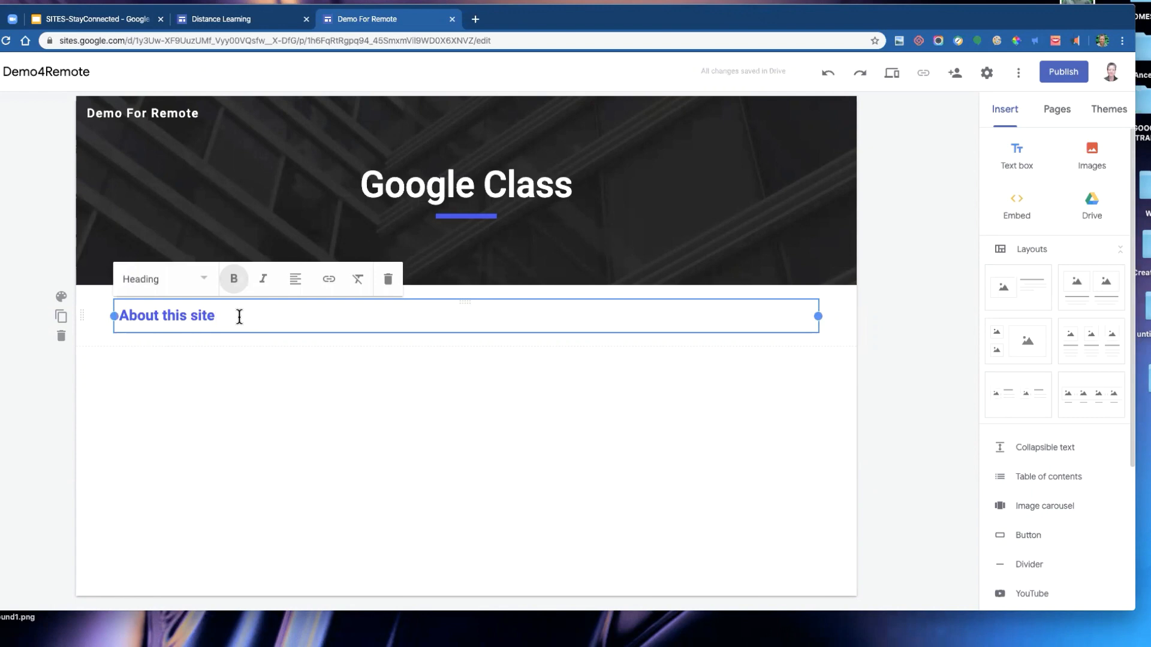
key("Return")
type("Thsi")
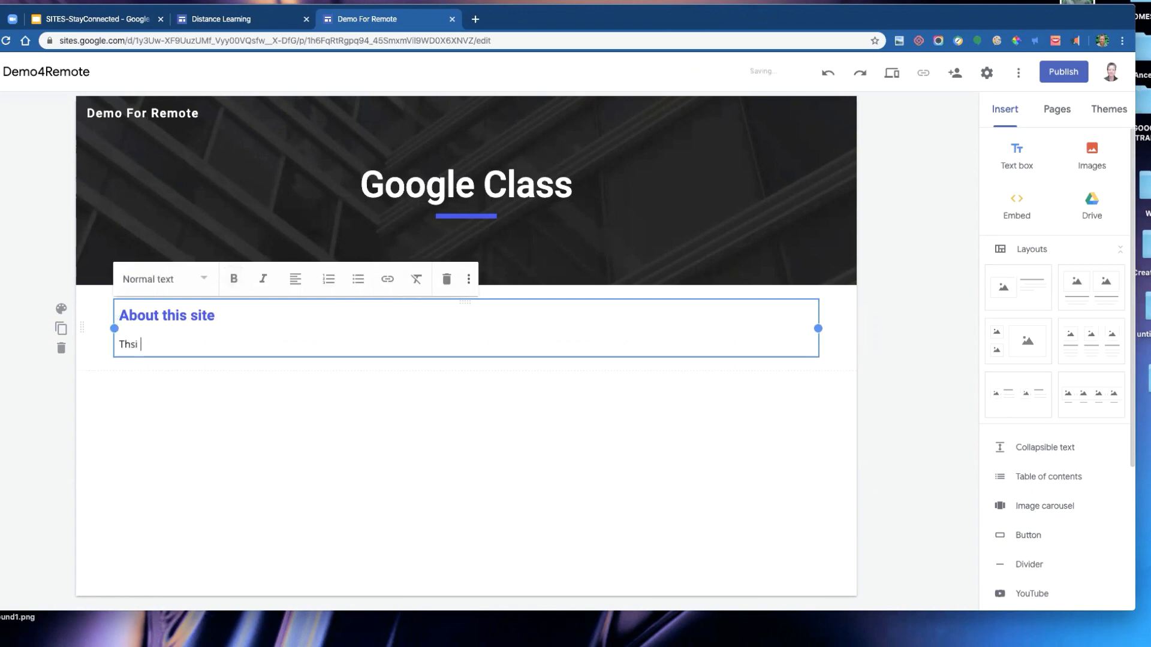
key("BackSpace")
key("BackSpace")
key("BackSpace")
type("is sit e")
key("BackSpace")
key("BackSpace")
type("e will never be used.")
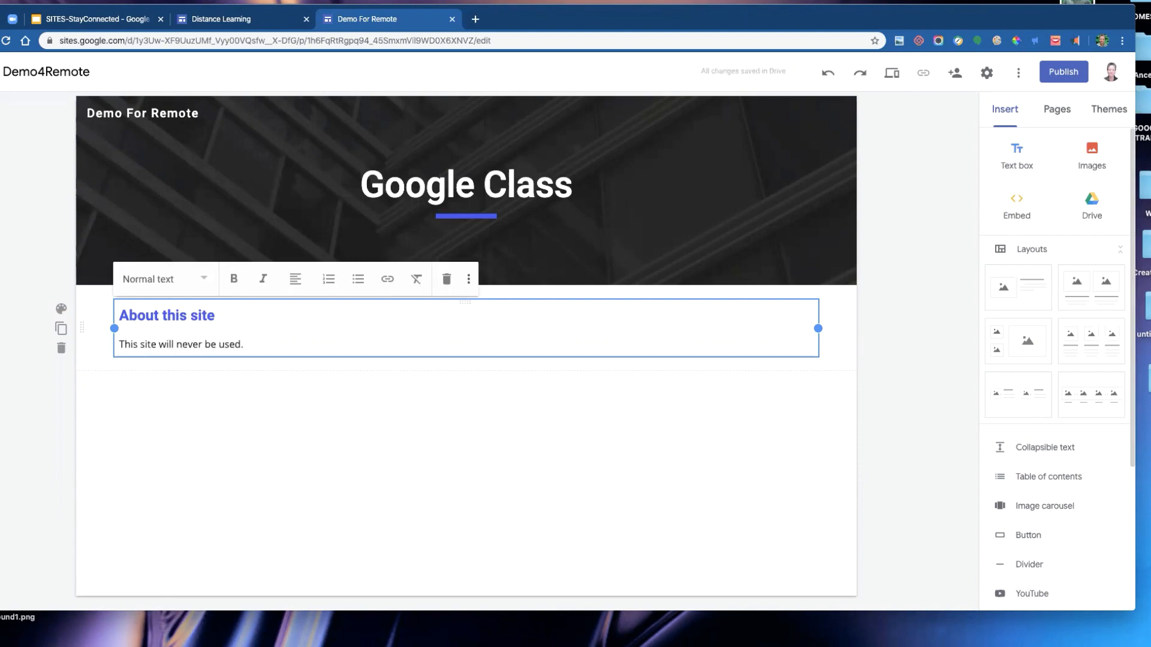
- Narrow the About this site text box to about a third of the page width
left_click(310, 400)
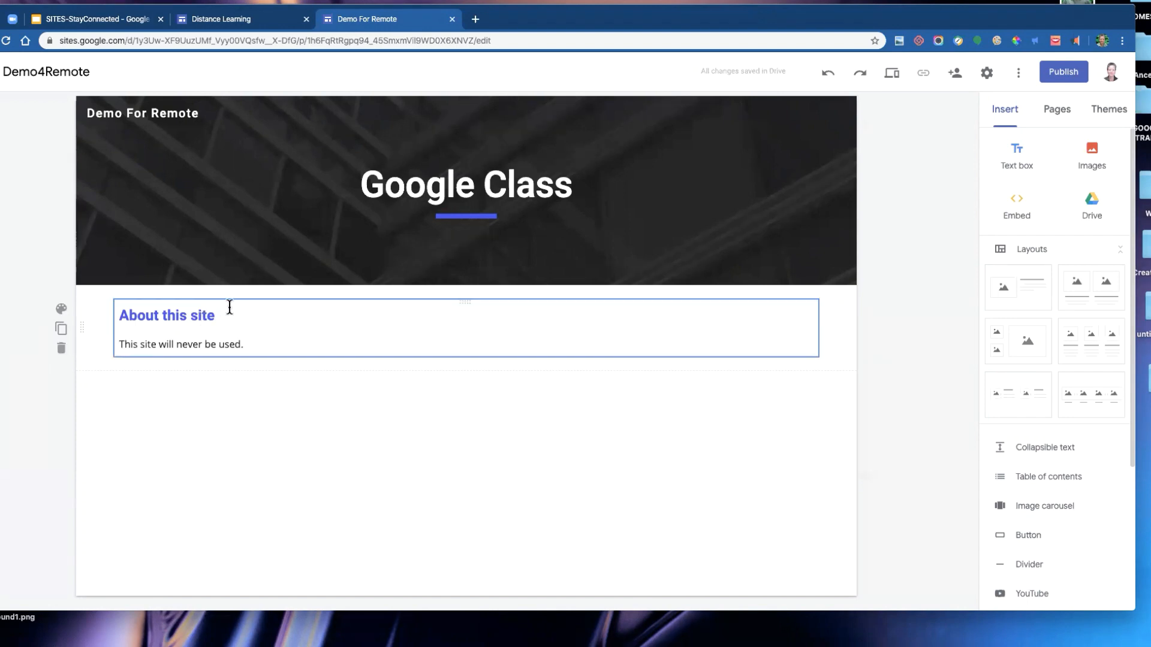
left_click(312, 302)
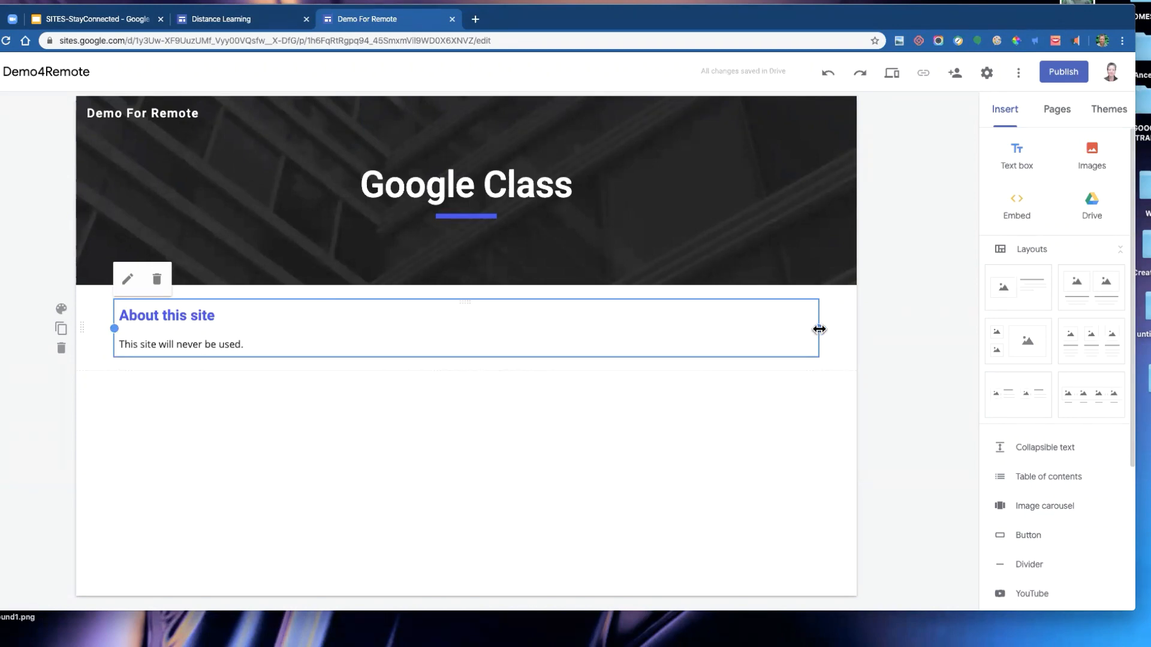
left_click_drag(818, 329, 294, 327)
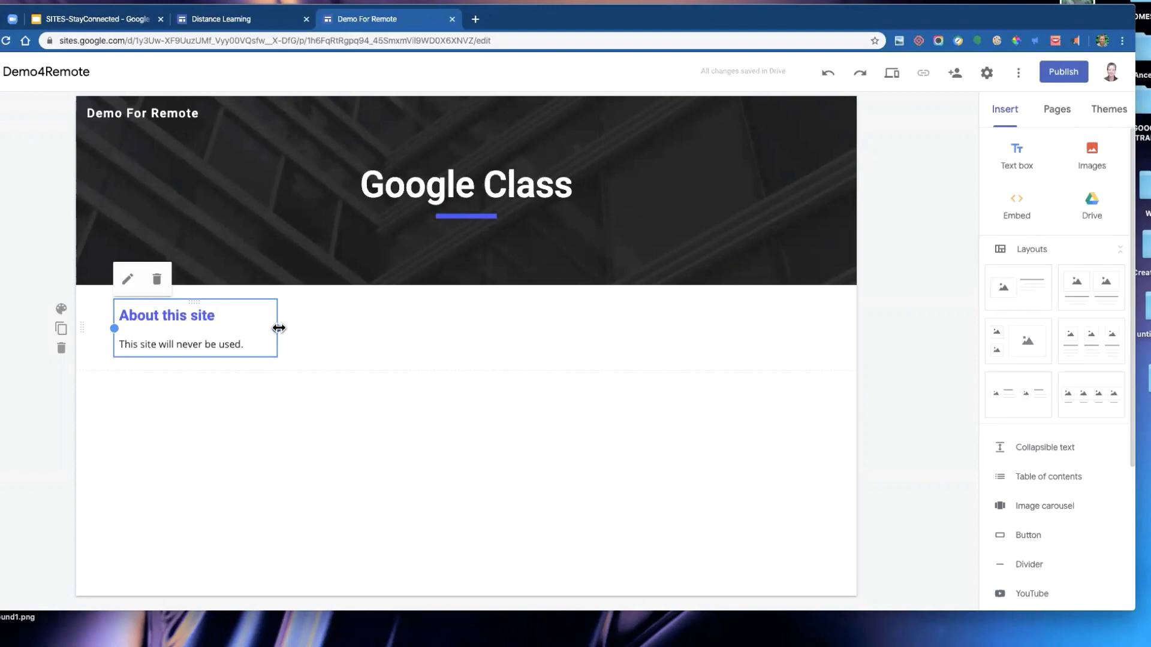
left_click_drag(278, 329, 338, 325)
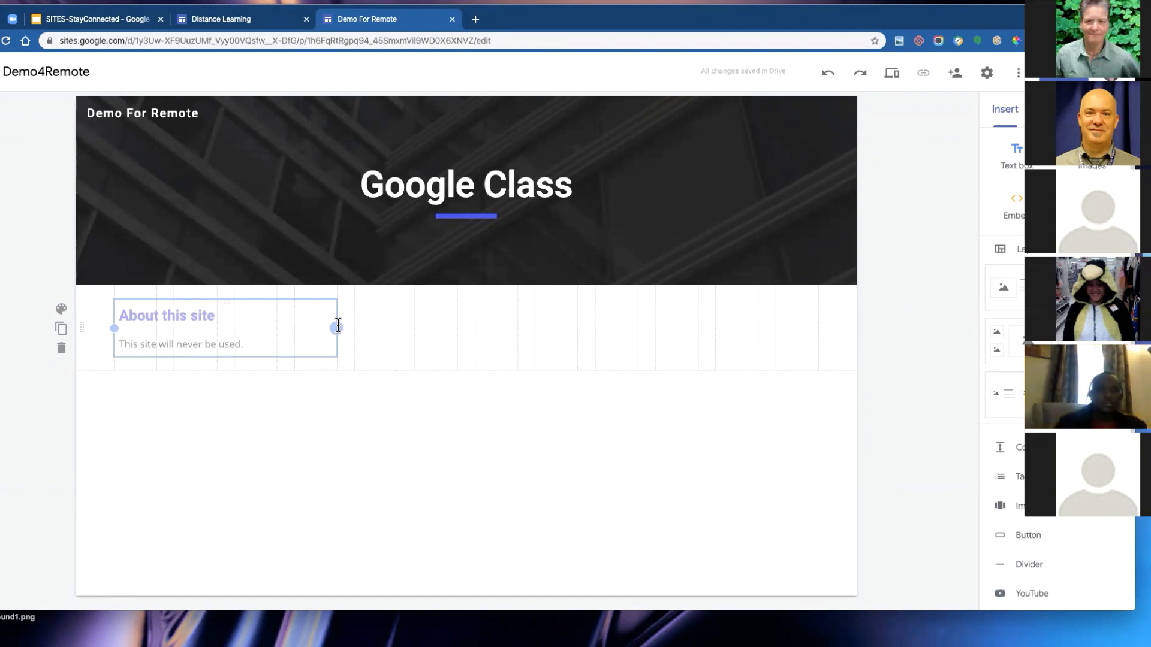
left_click_drag(338, 326, 338, 326)
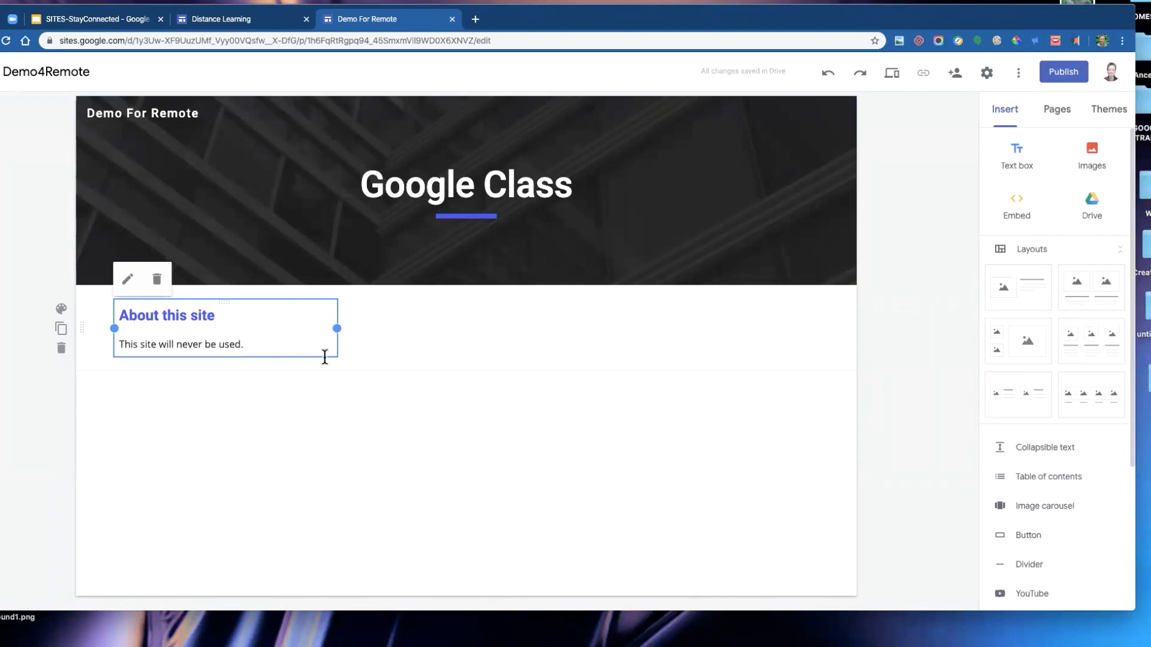
- Add a second text box beside it reading Lorem diddly who
double_click(537, 318)
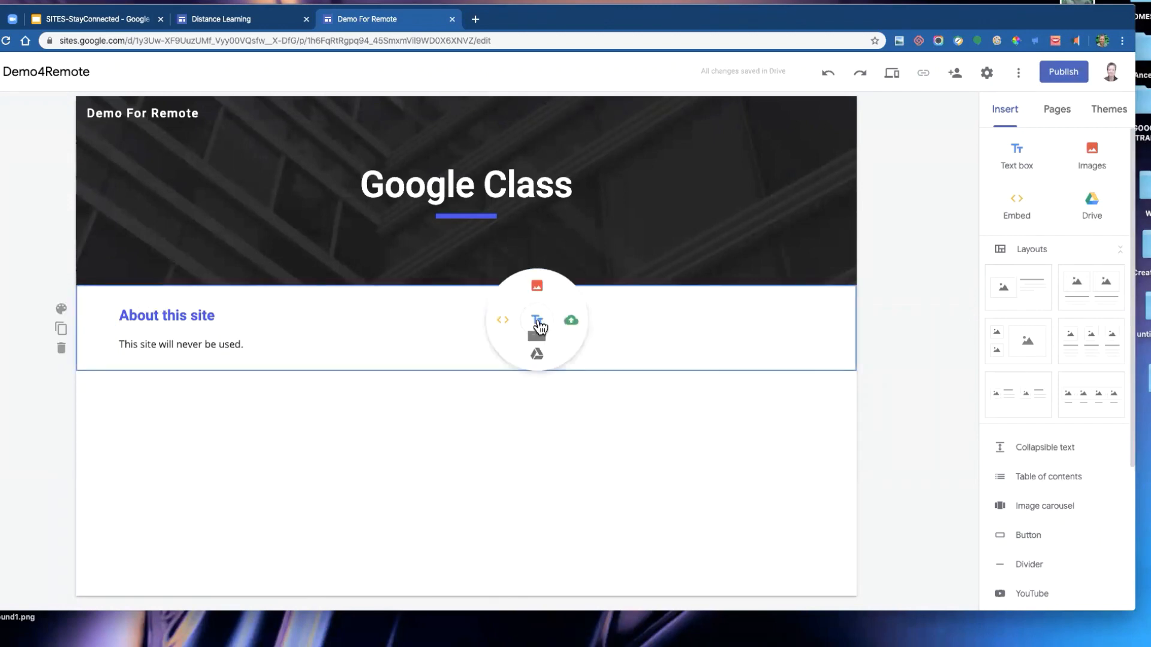
left_click(538, 320)
type("Lorem diddly who")
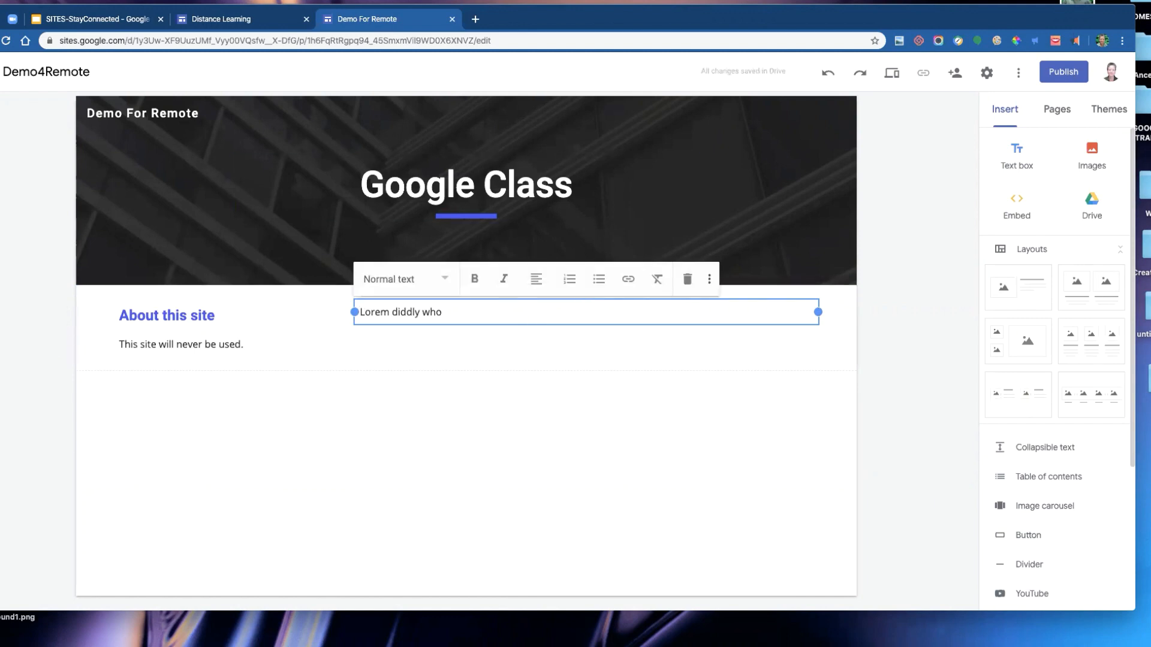
- Open a new browser tab and search the web for lorem ipsum
left_click(475, 20)
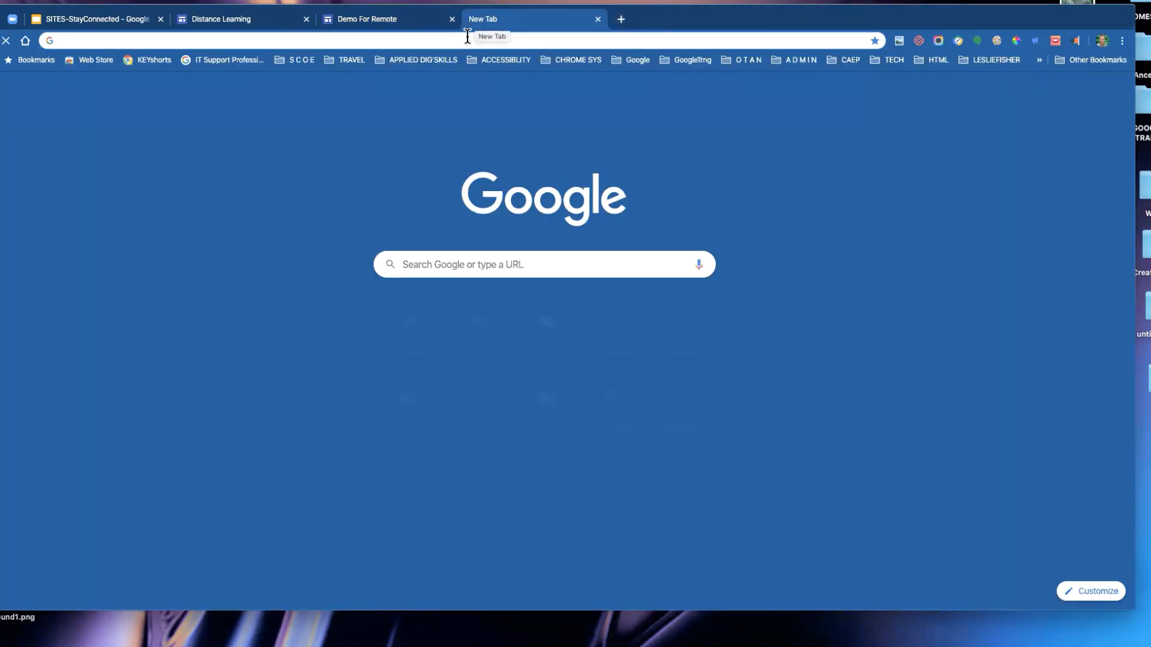
type("lo")
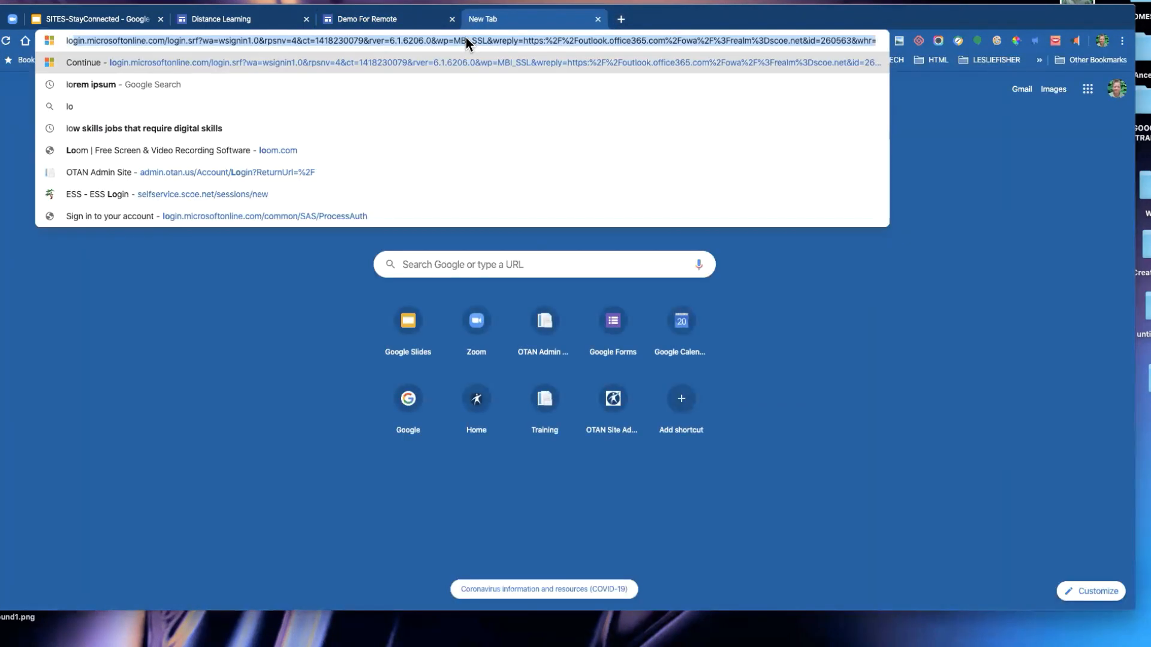
type("rem ipsum")
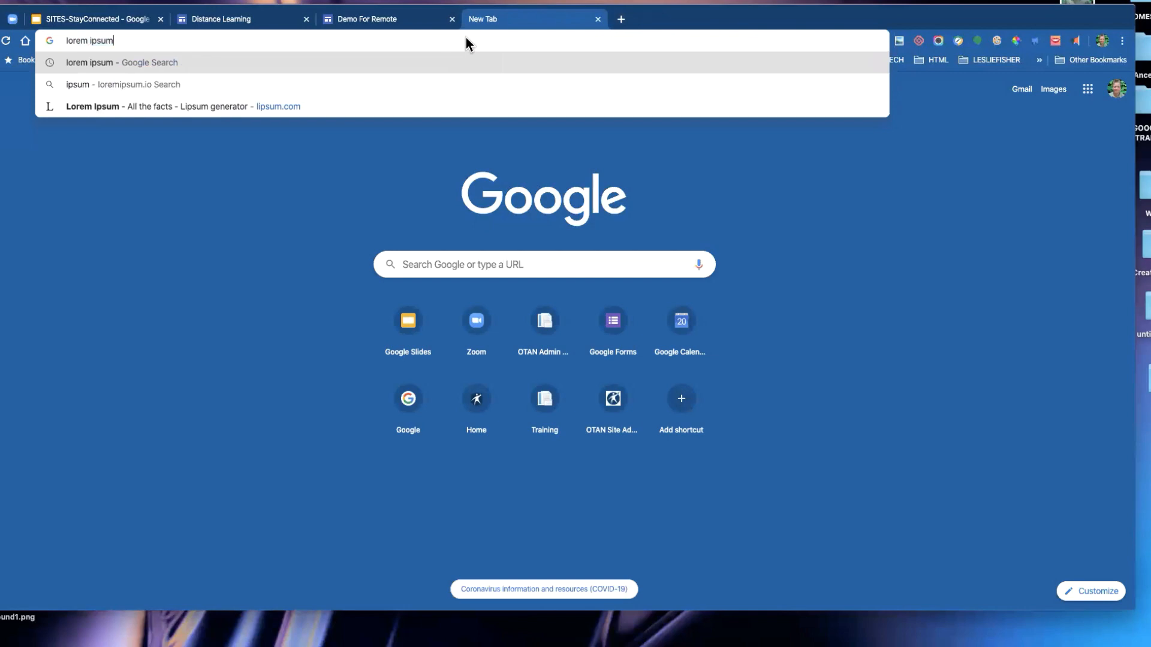
key("Return")
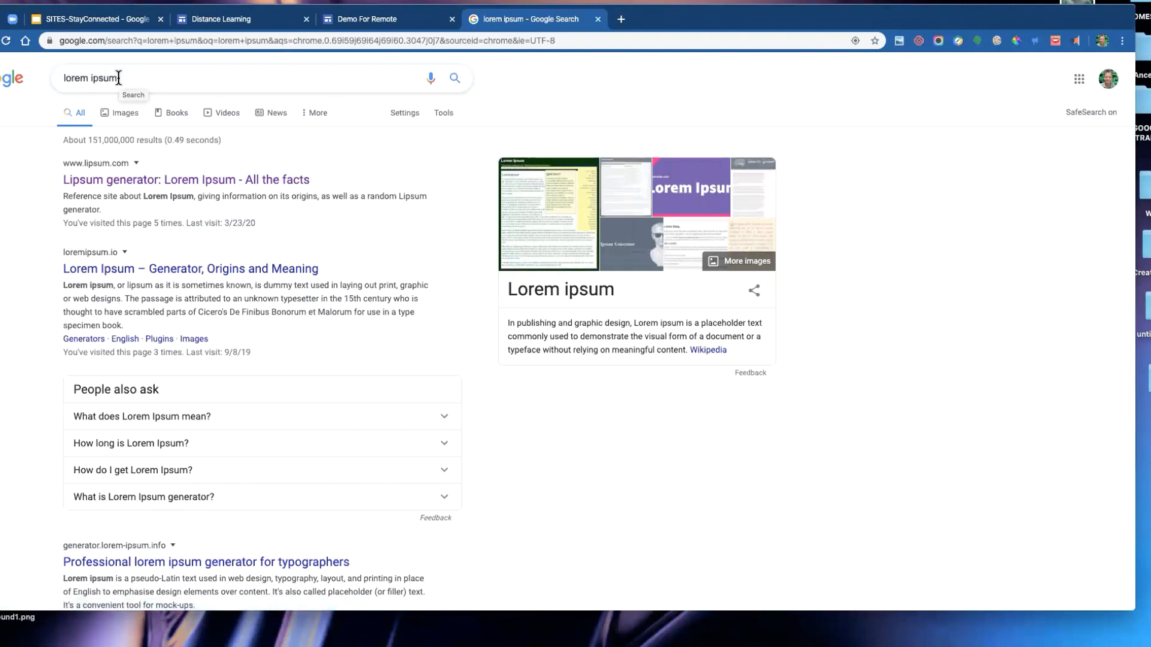
- Open lipsum.com and copy the standard Lorem Ipsum passage used since the 1500s
left_click(129, 181)
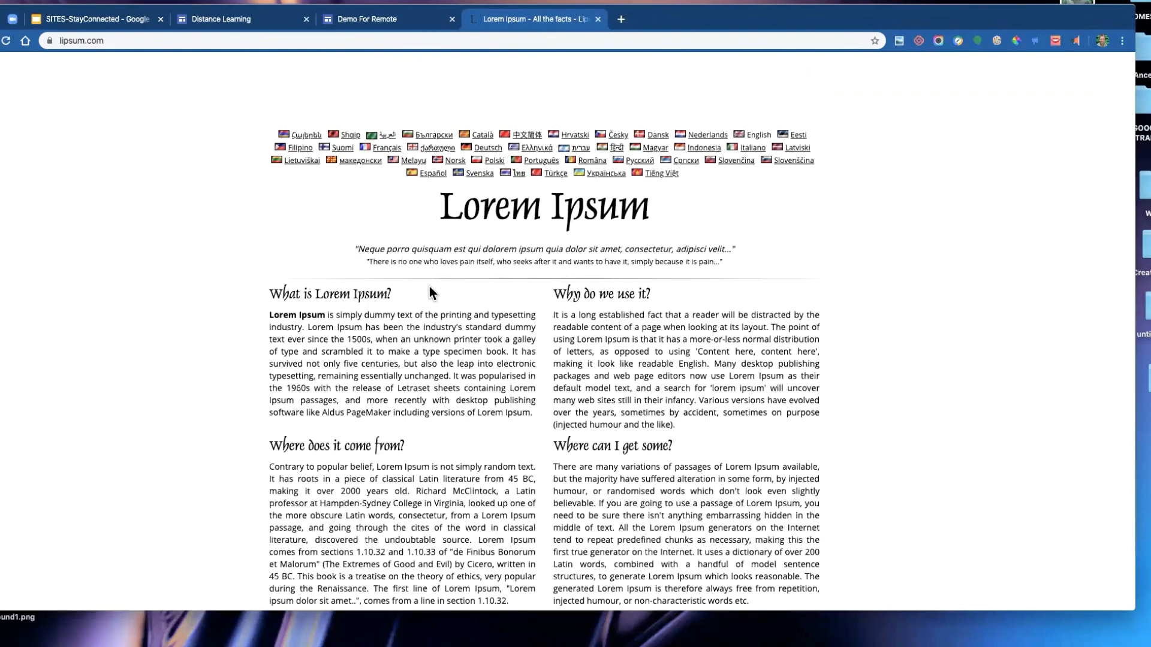
scroll(429, 292, "down", 4)
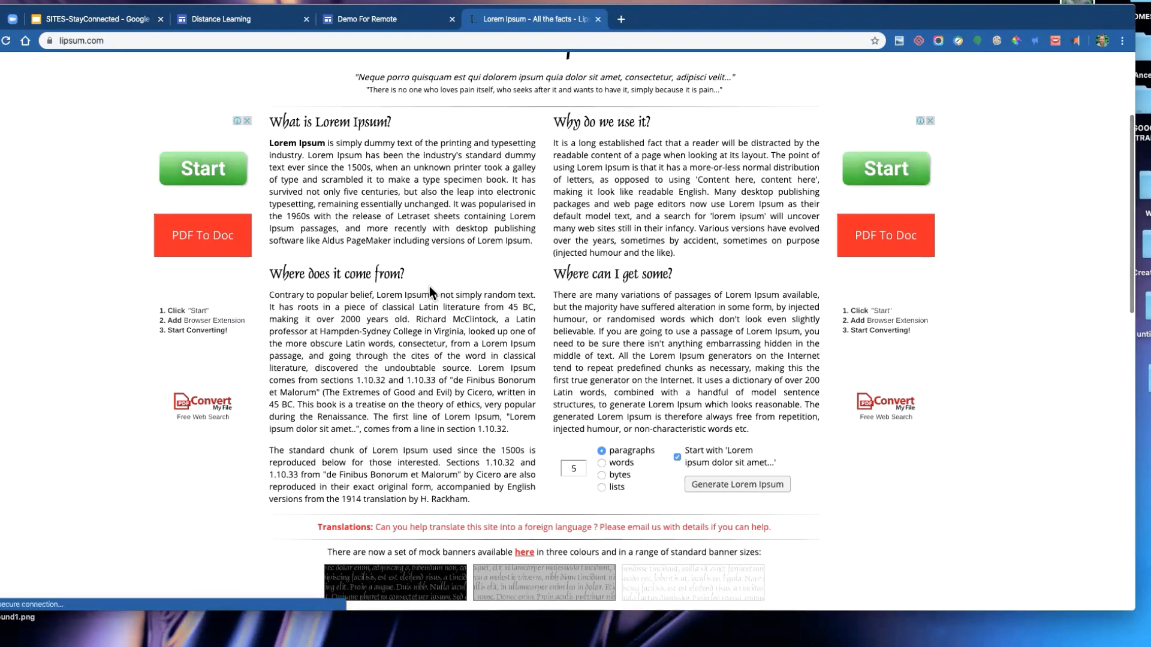
scroll(429, 286, "up", 1)
scroll(430, 286, "down", 6)
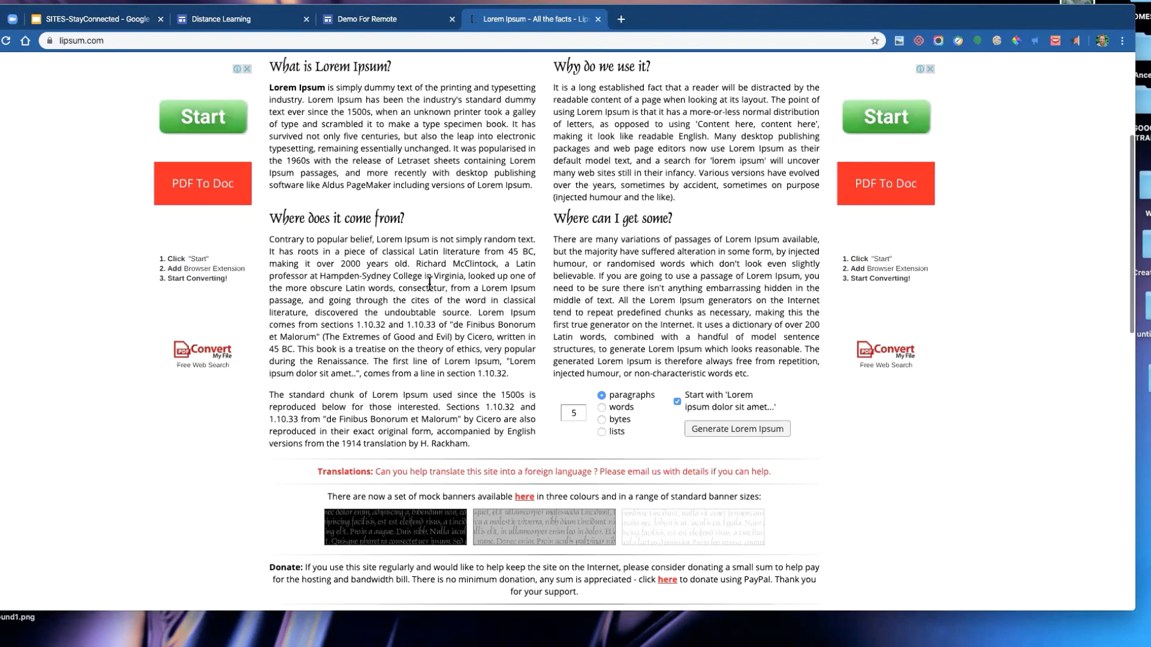
scroll(429, 284, "down", 3)
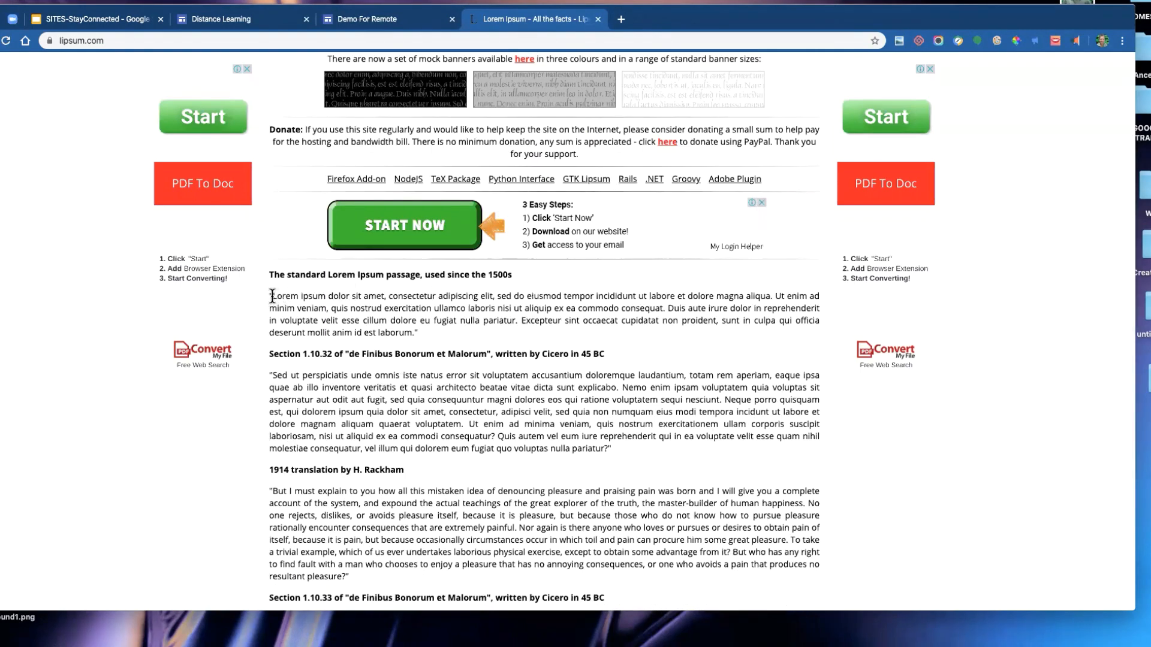
left_click_drag(273, 297, 469, 334)
key("ctrl+c")
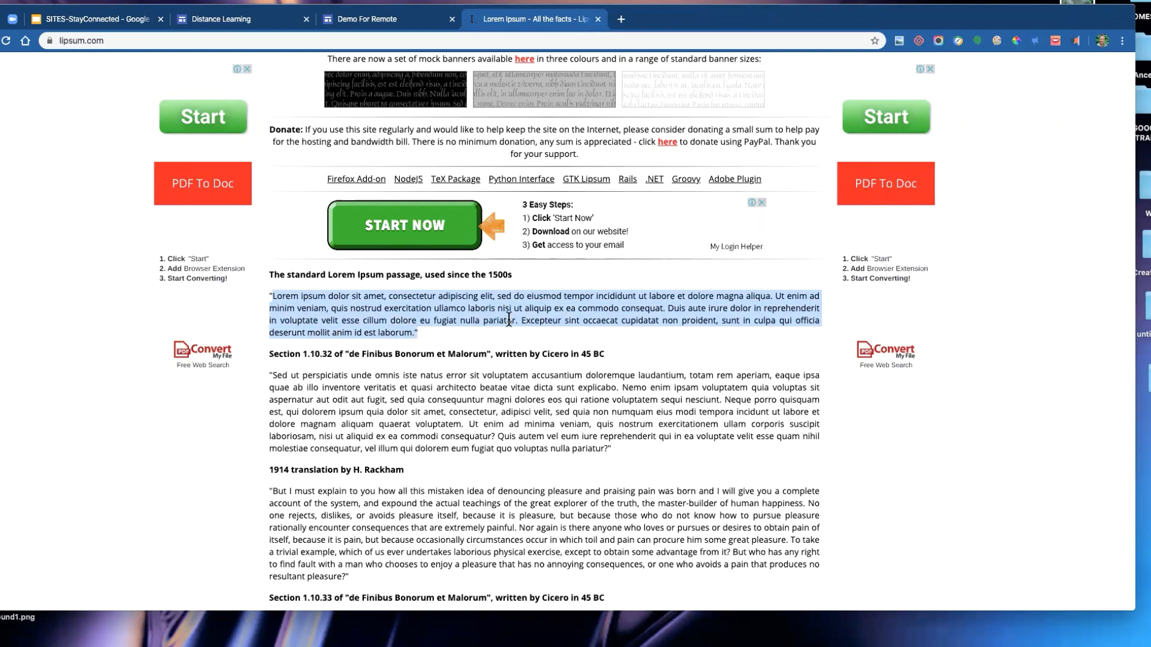
- Replace the Lorem diddly who text in the site's second text box with the copied Lorem Ipsum passage
left_click(370, 17)
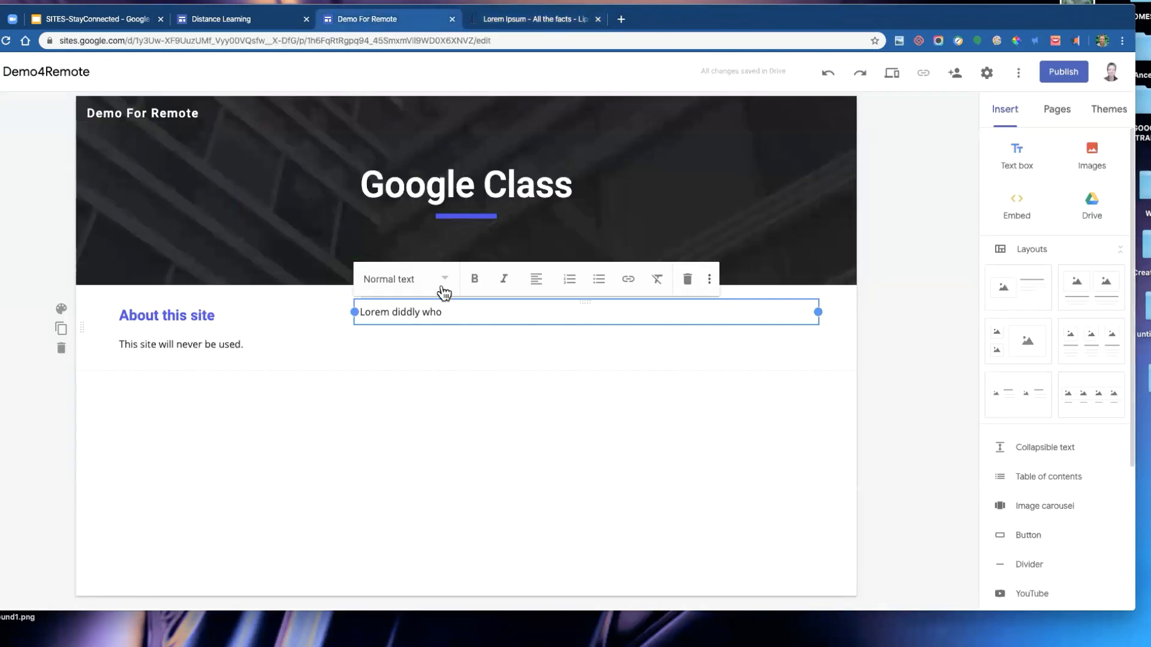
left_click_drag(452, 313, 353, 312)
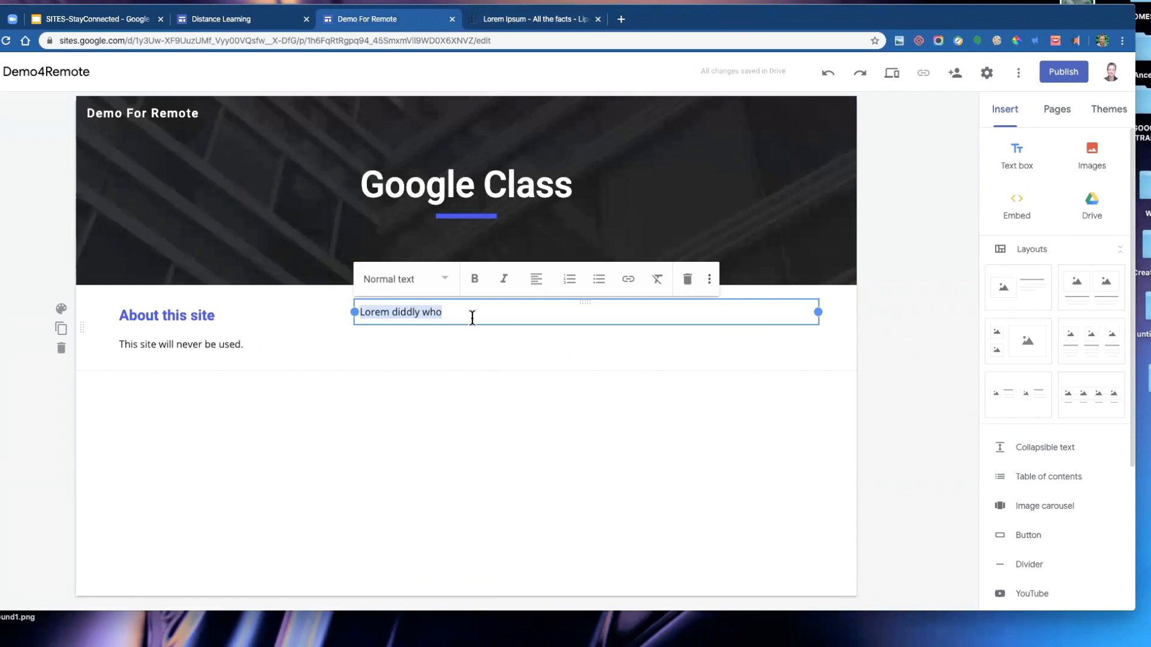
key("ctrl+v")
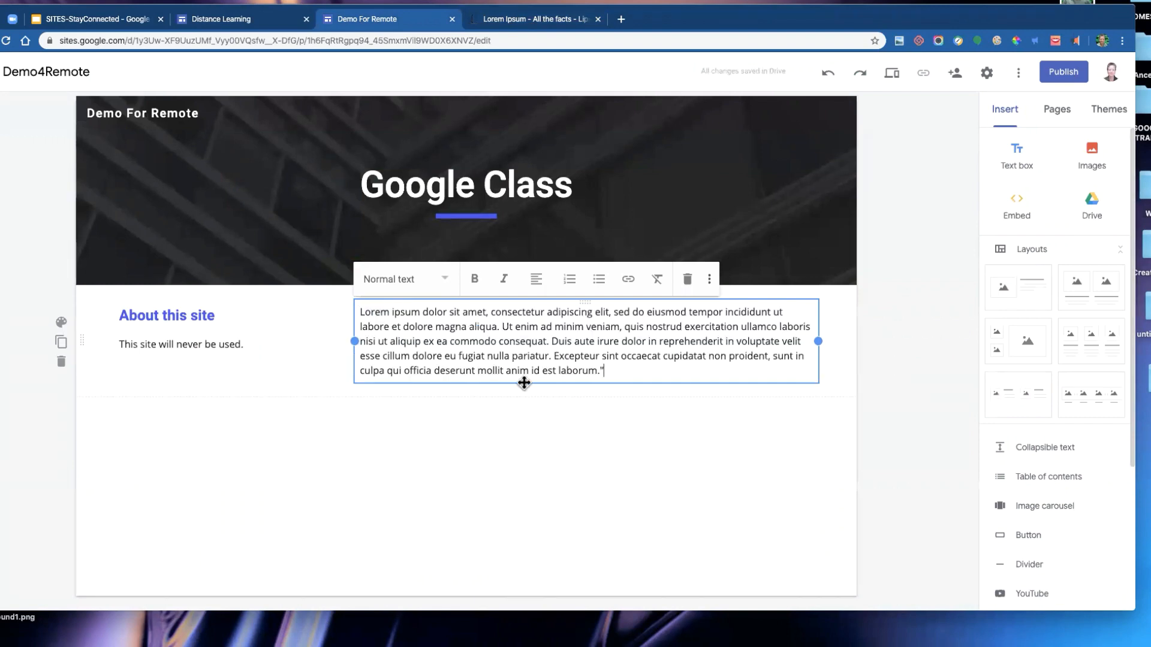
- Narrow the Lorem Ipsum text box from its left edge to about a third of the page width
left_click(512, 435)
left_click(382, 341)
left_click_drag(358, 340, 502, 347)
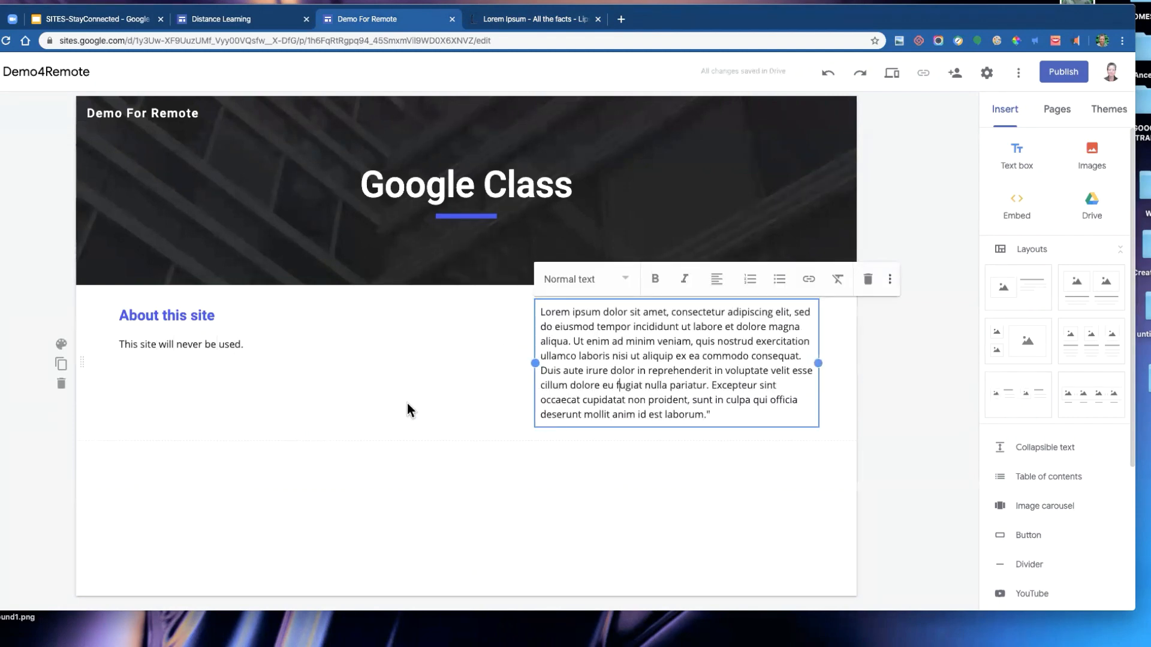
left_click(293, 334)
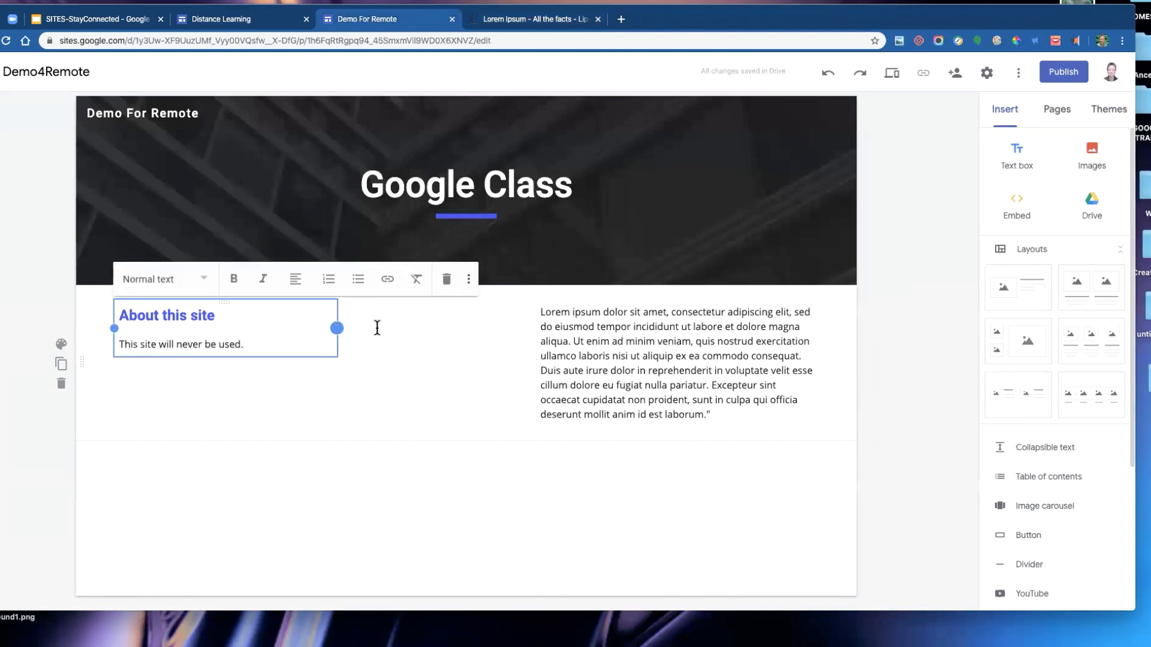
left_click_drag(337, 327, 480, 327)
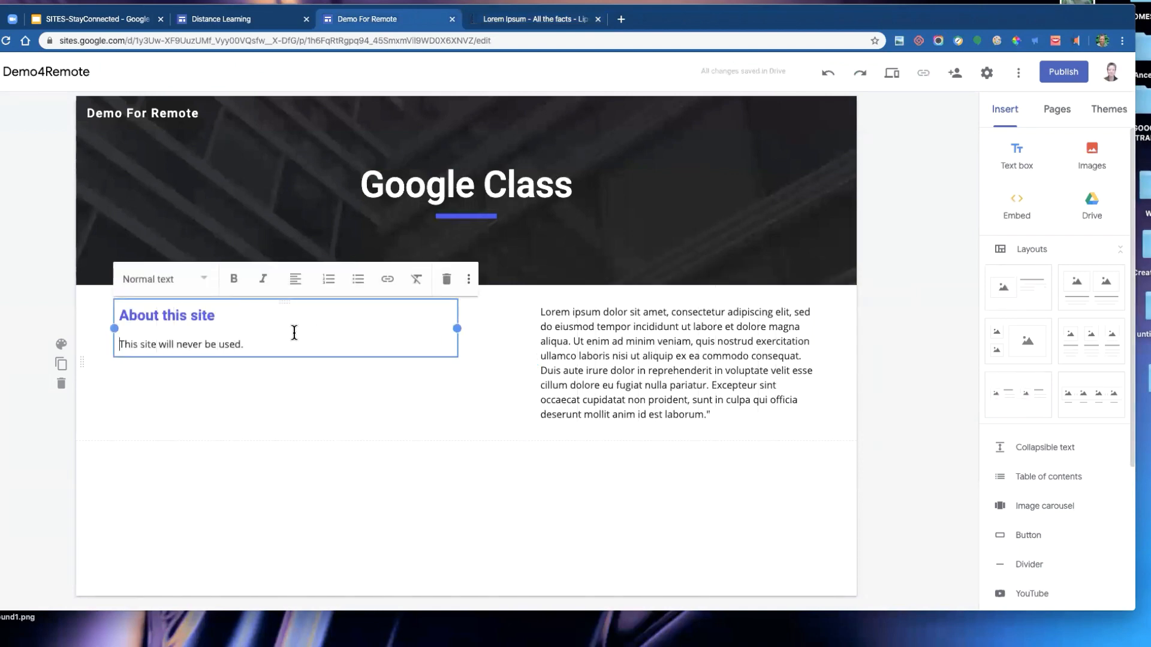
left_click_drag(458, 329, 347, 333)
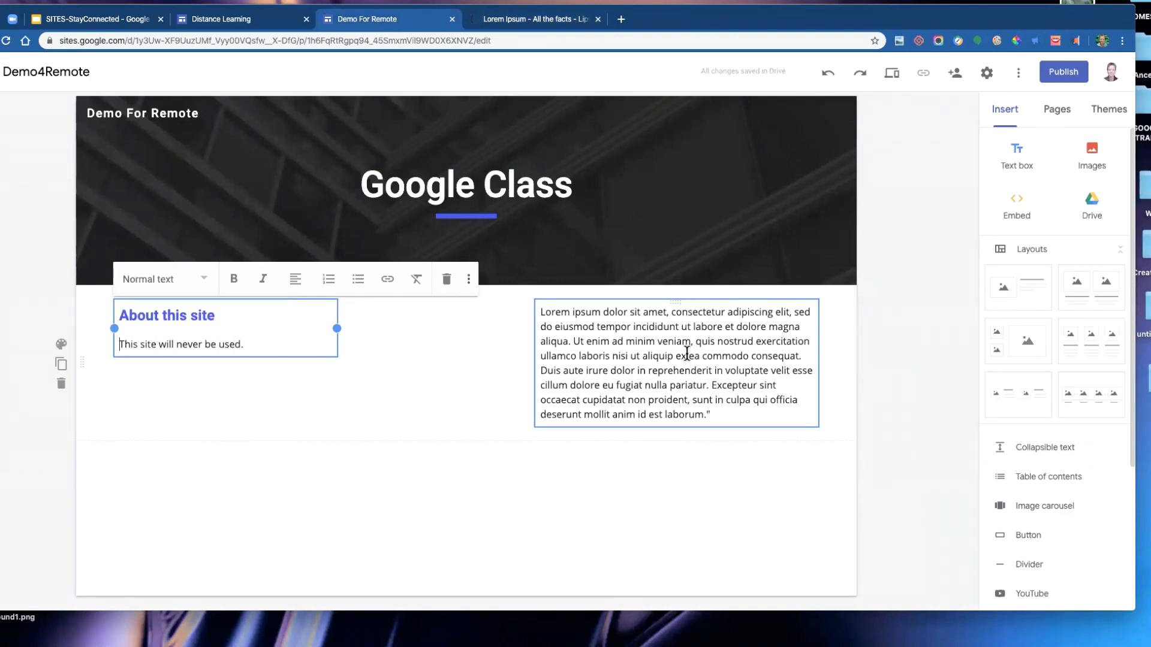
- Move the Lorem Ipsum text box into its own section below the heading, aligned to the left
key("ctrl+plus")
key("ctrl+plus")
key("ctrl+plus")
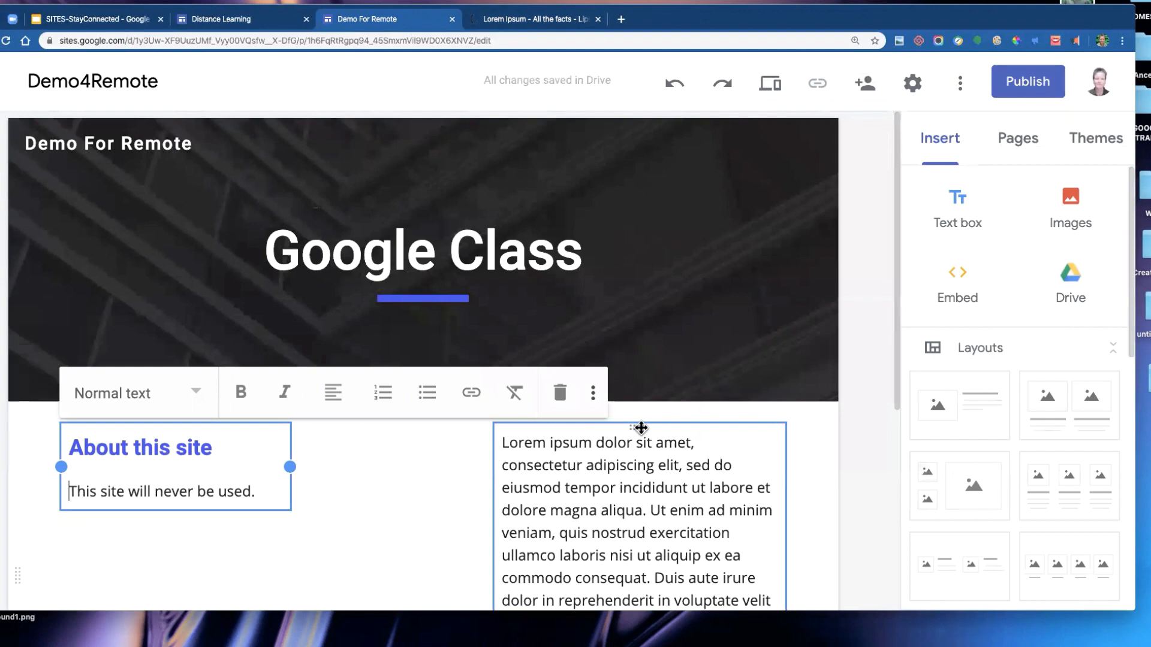
key("super+0")
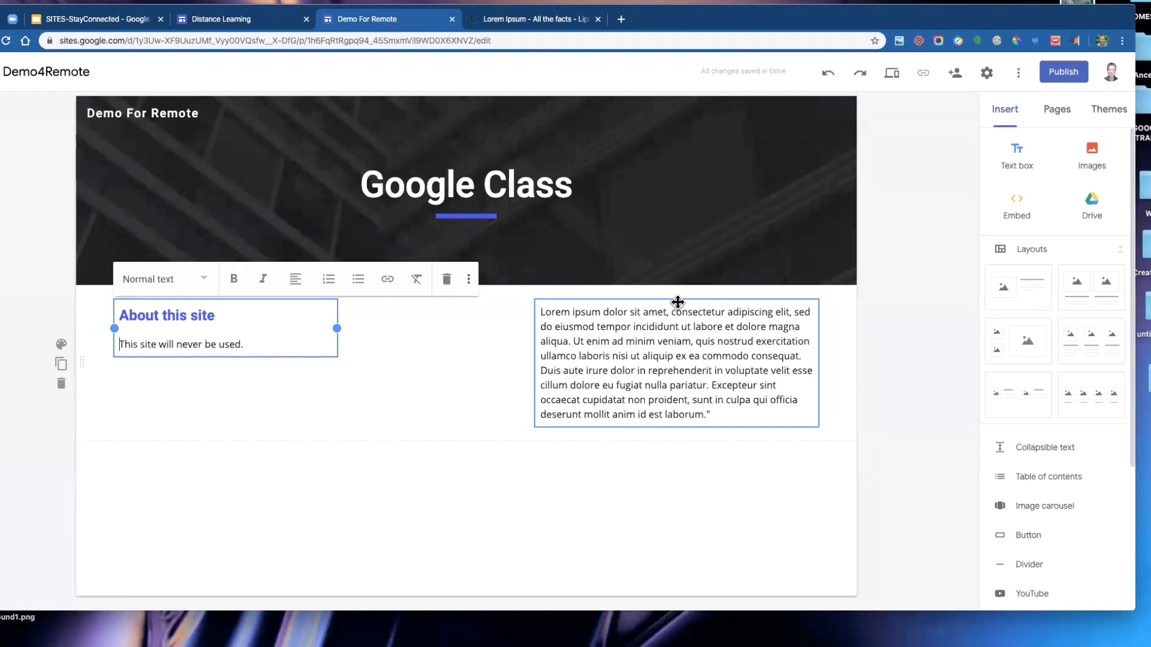
left_click_drag(677, 302, 142, 488)
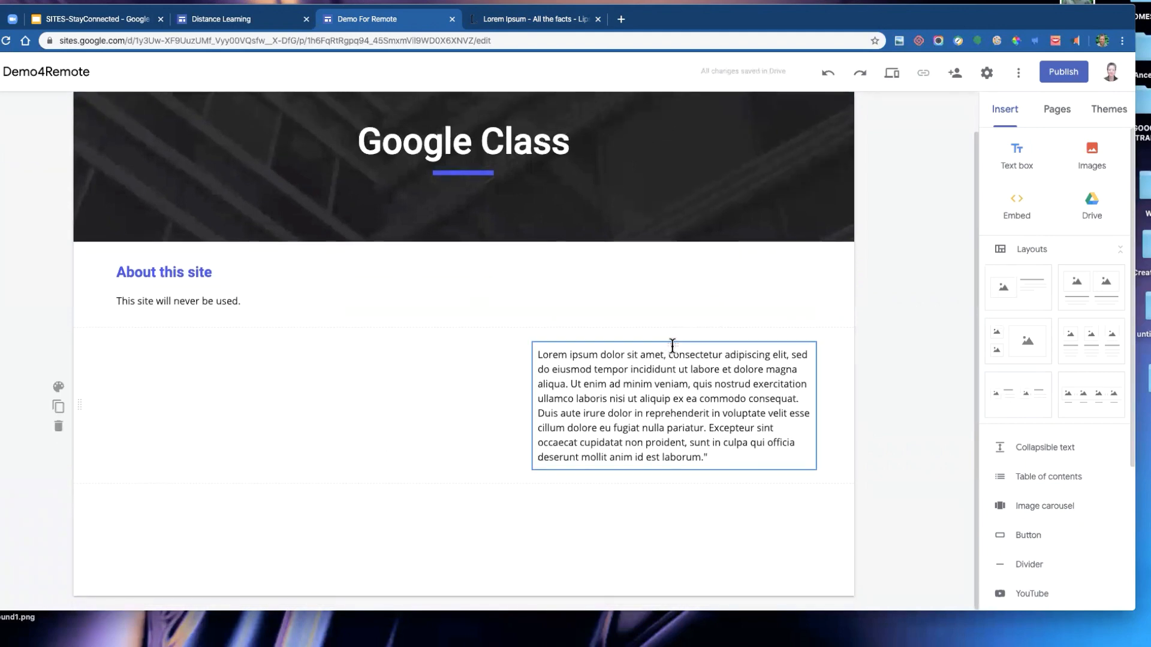
left_click_drag(678, 344, 234, 393)
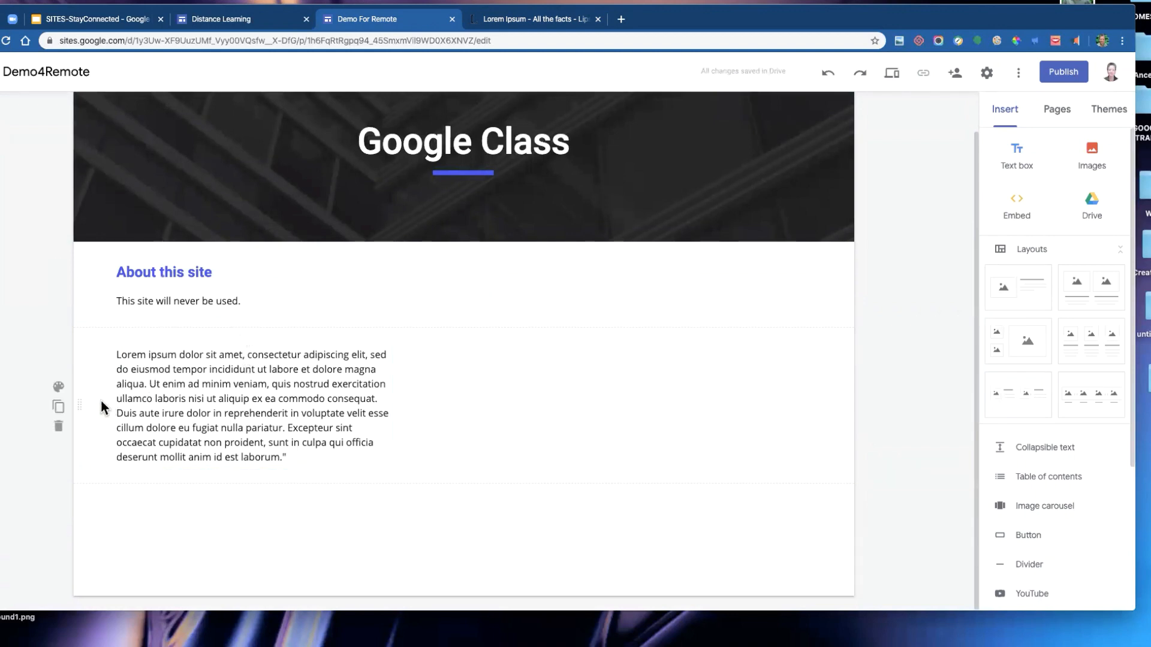
left_click_drag(82, 402, 82, 345)
left_click(1094, 156)
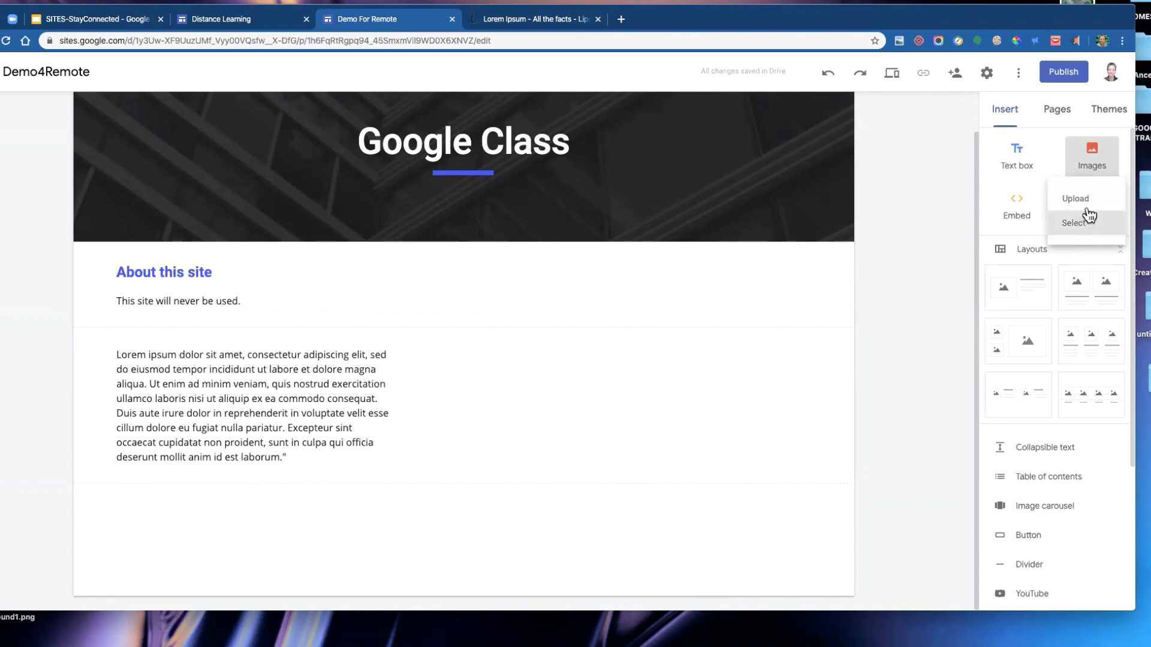
left_click(1083, 223)
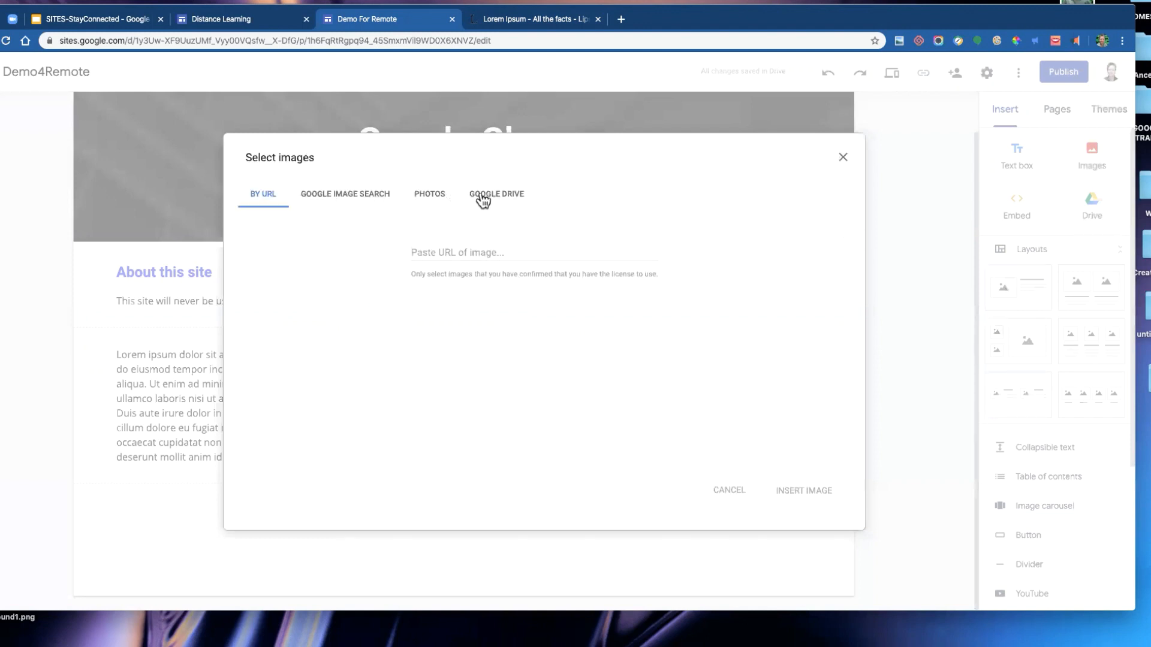
left_click(437, 200)
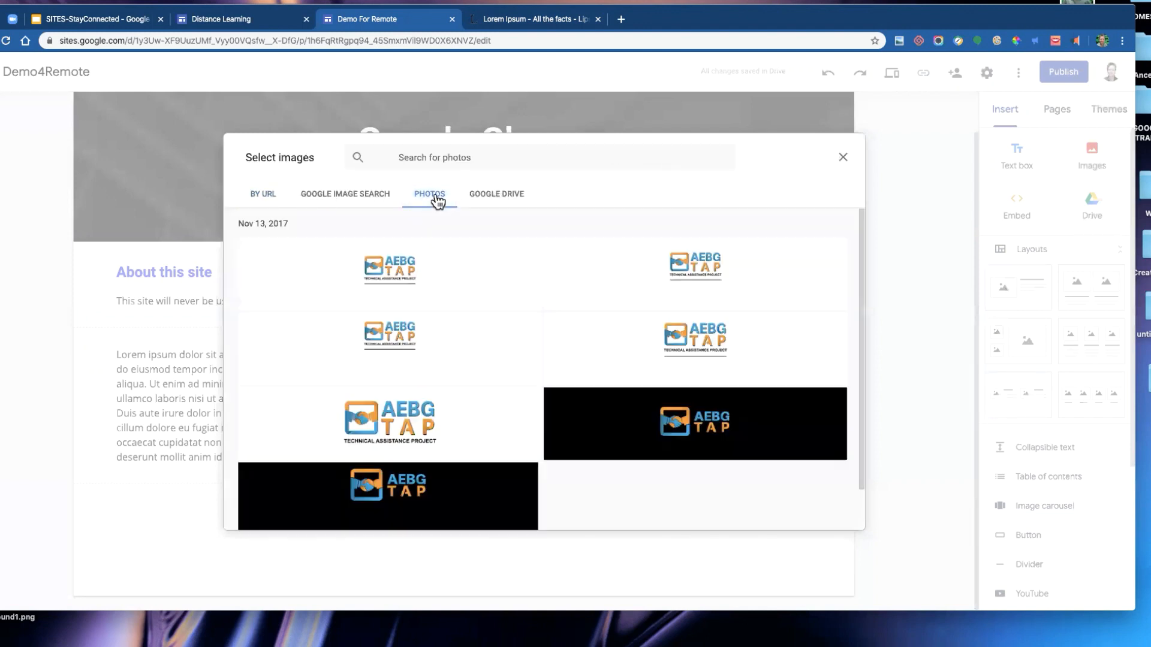
left_click(497, 201)
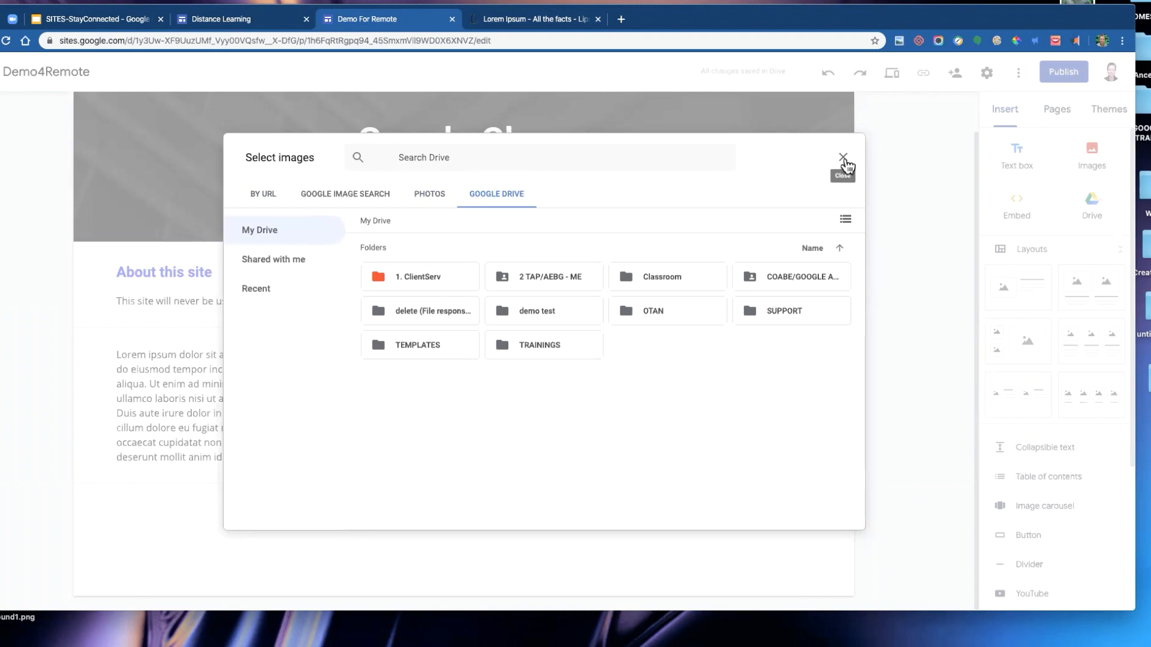
left_click(843, 159)
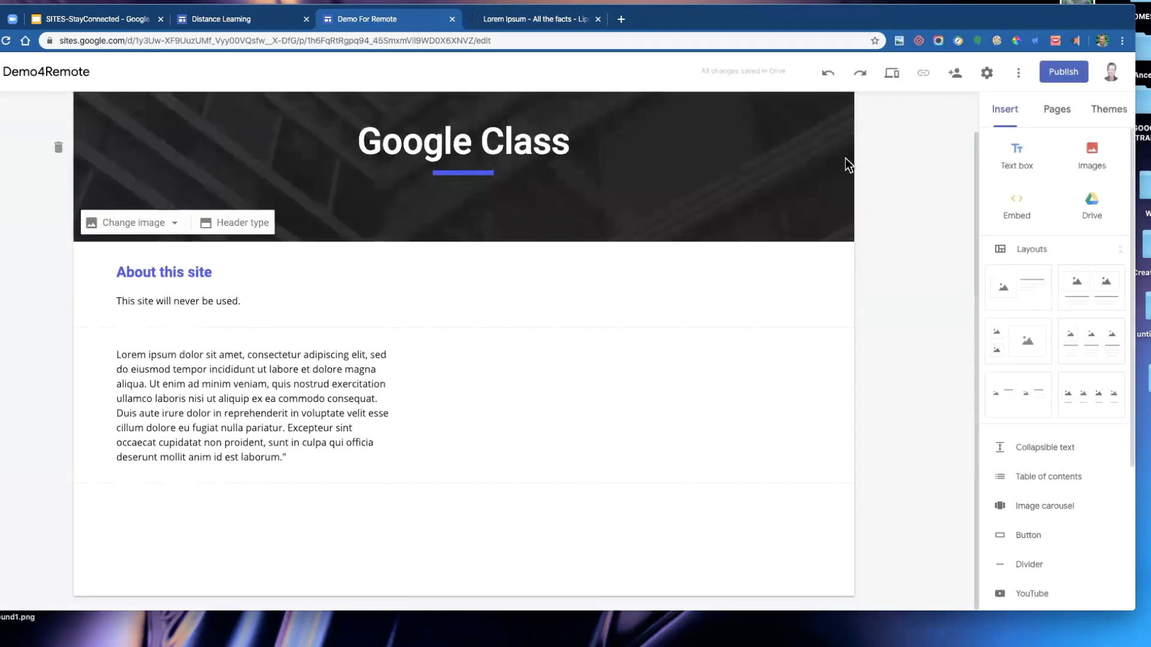
- Upload the PagesMenus.png image from the computer and place it beside the About this site text
left_click(1083, 165)
left_click(1082, 211)
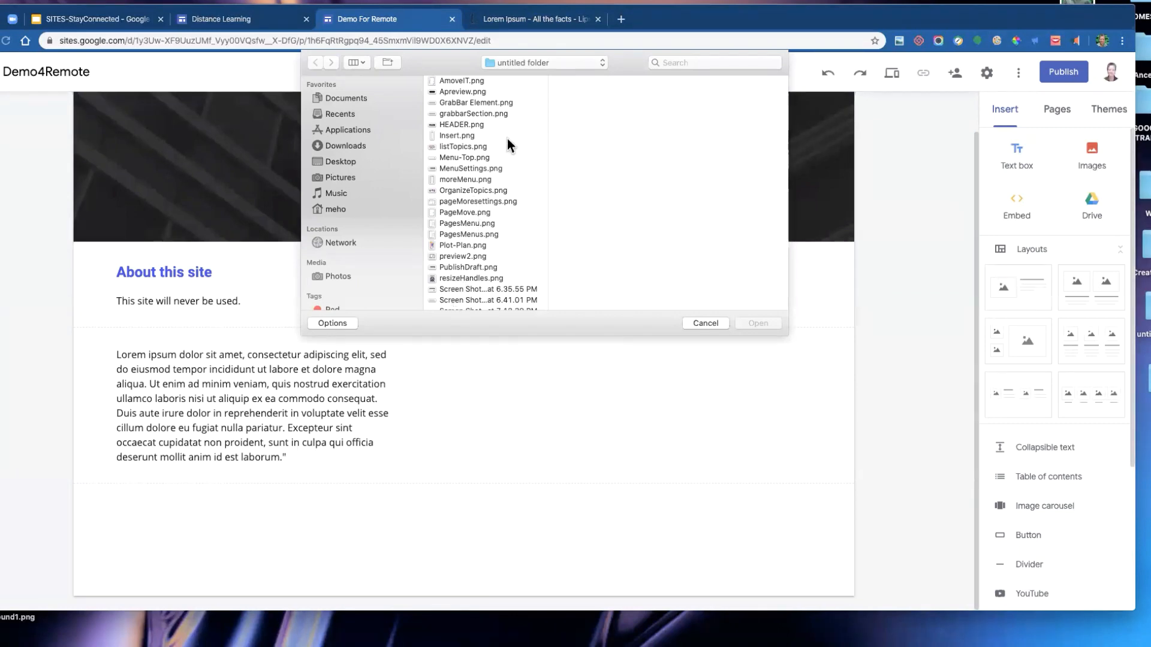
double_click(487, 234)
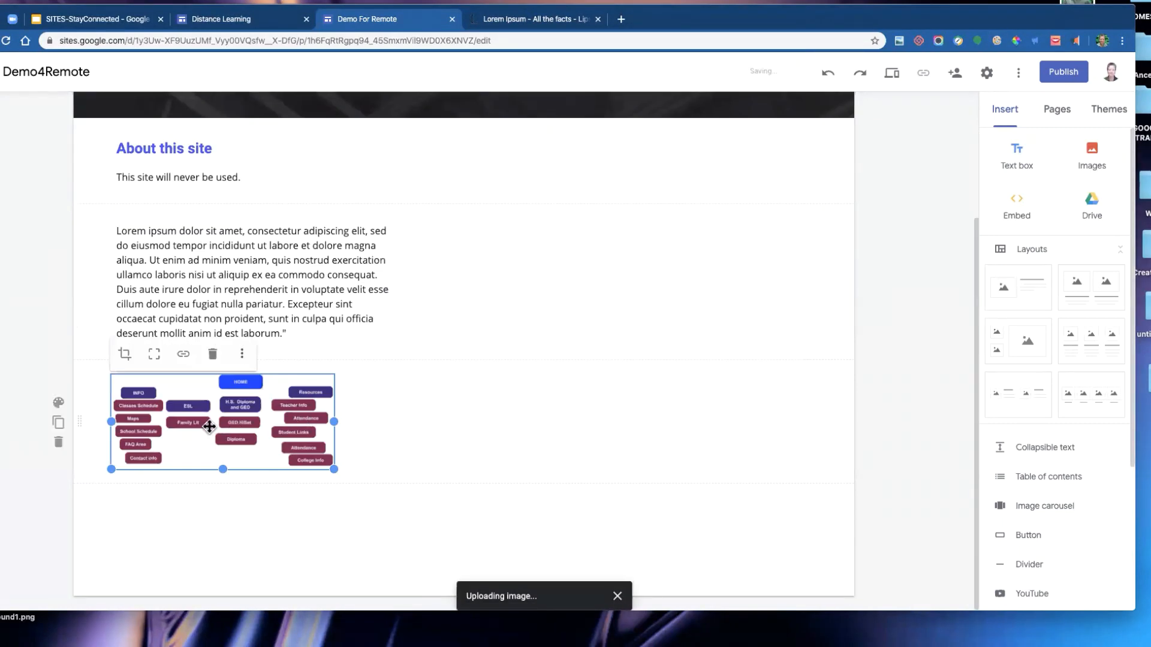
left_click_drag(207, 430, 110, 261)
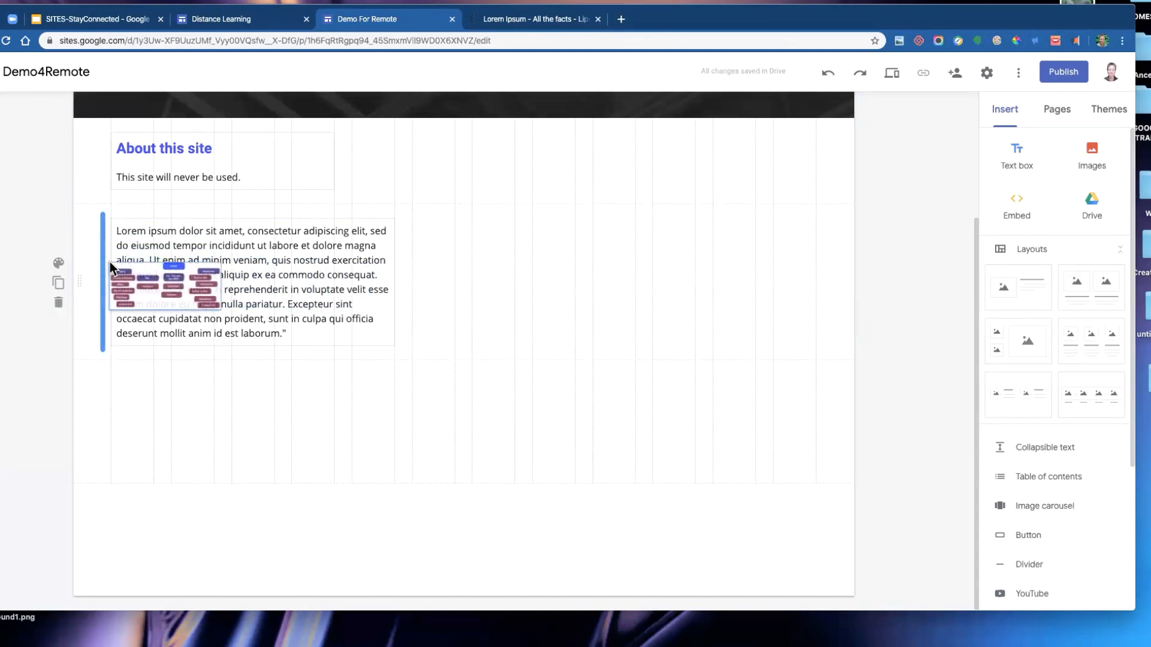
left_click_drag(110, 261, 452, 307)
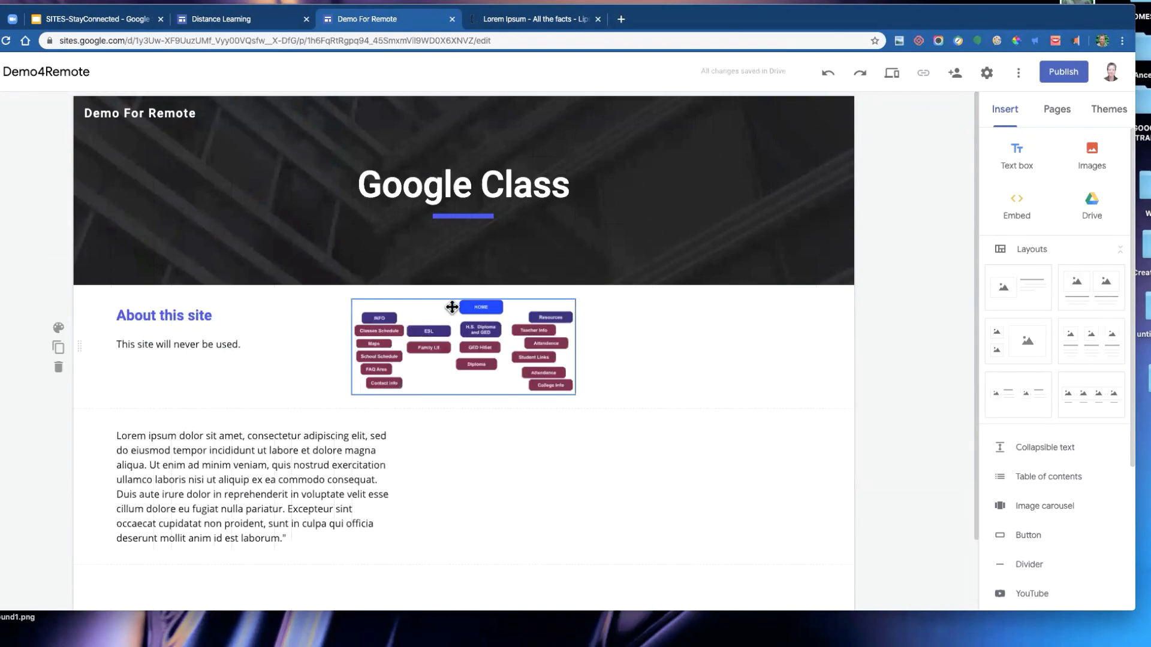
- Enlarge the menu image and set it to fit the whole picture inside its frame
left_click(468, 370)
left_click_drag(576, 395, 659, 470)
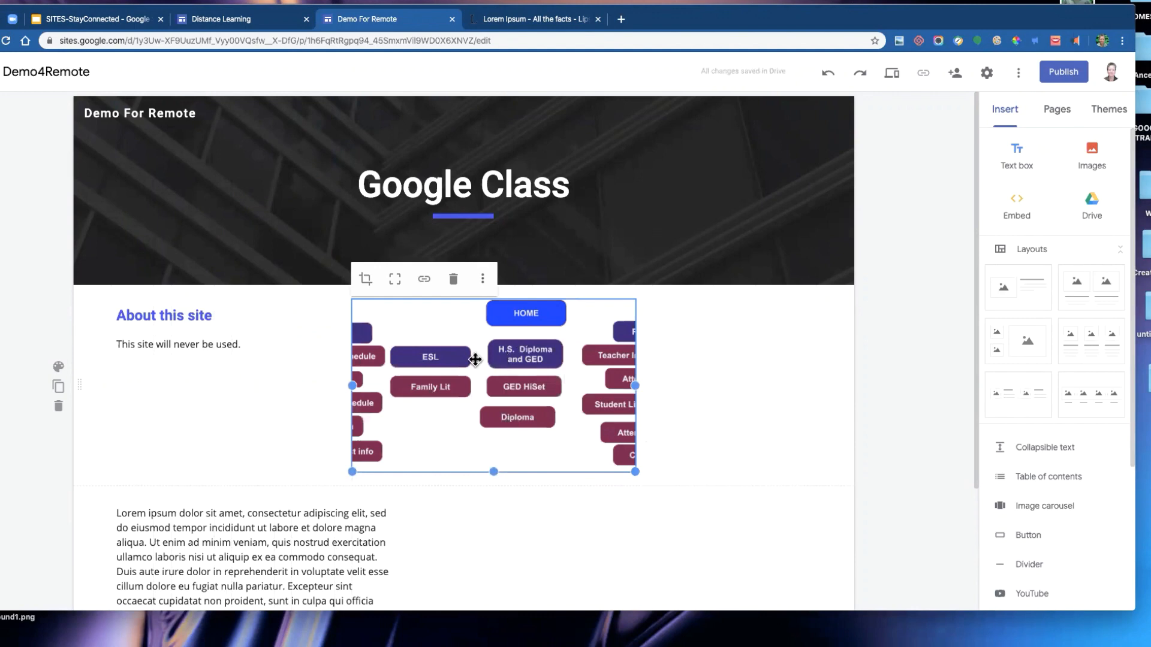
left_click(699, 392)
left_click(571, 376)
left_click(396, 281)
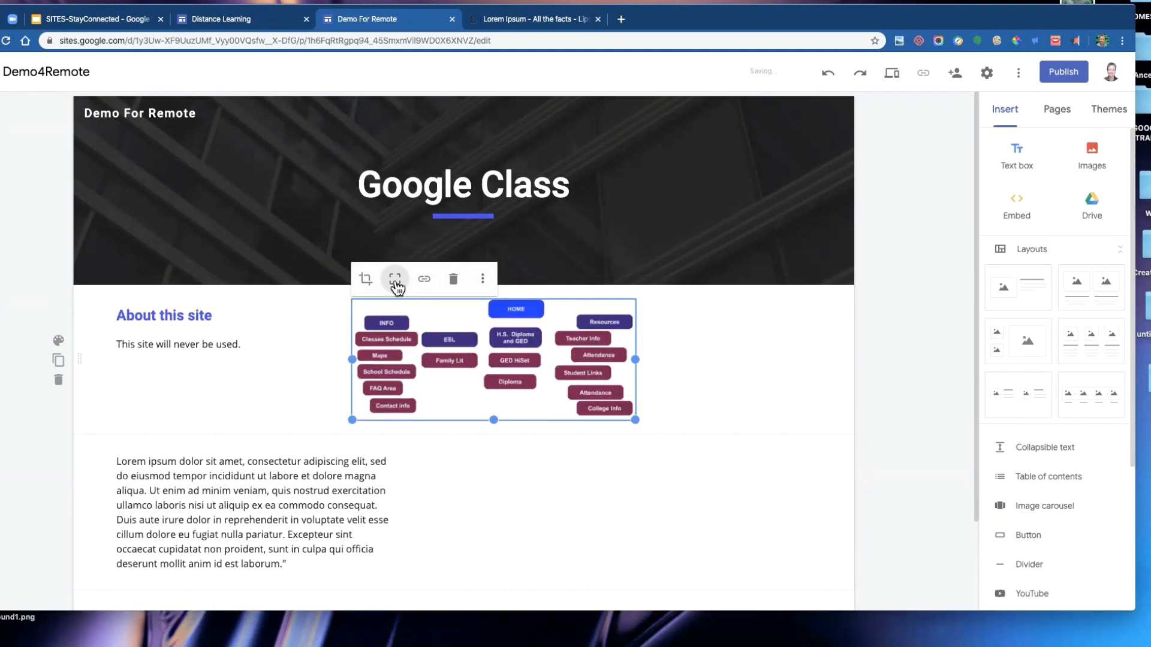
left_click(743, 370)
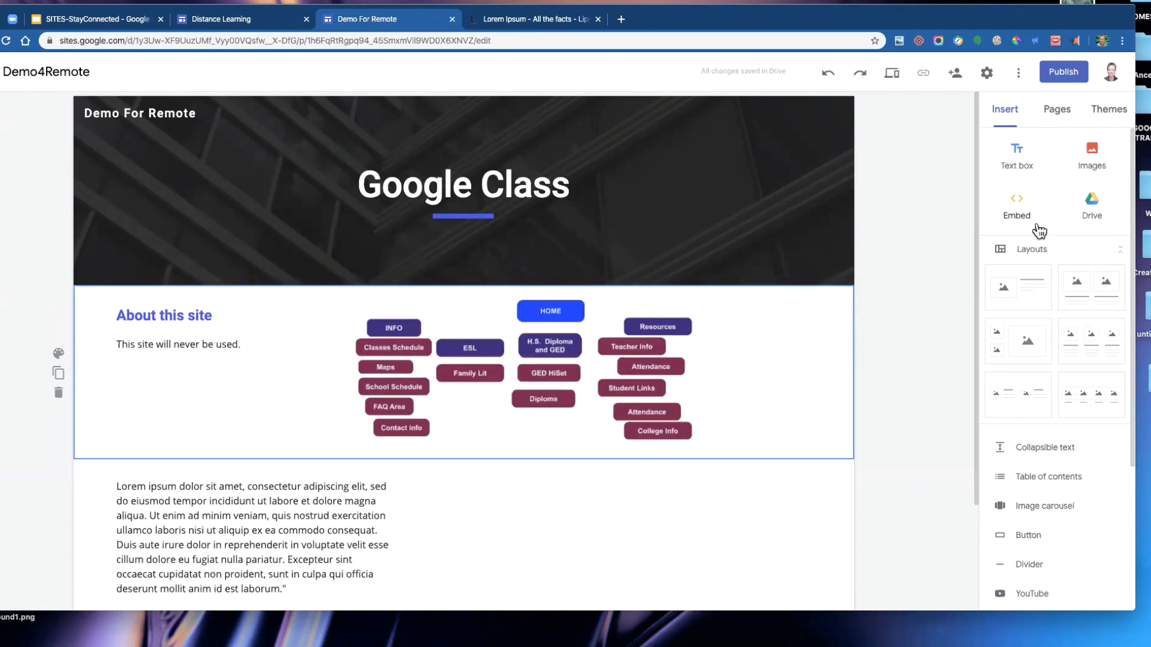
- Open the Home page's properties from the pages list and close them without changes
scroll(1034, 264, "down", 3)
scroll(1042, 249, "up", 3)
scroll(1040, 316, "down", 3)
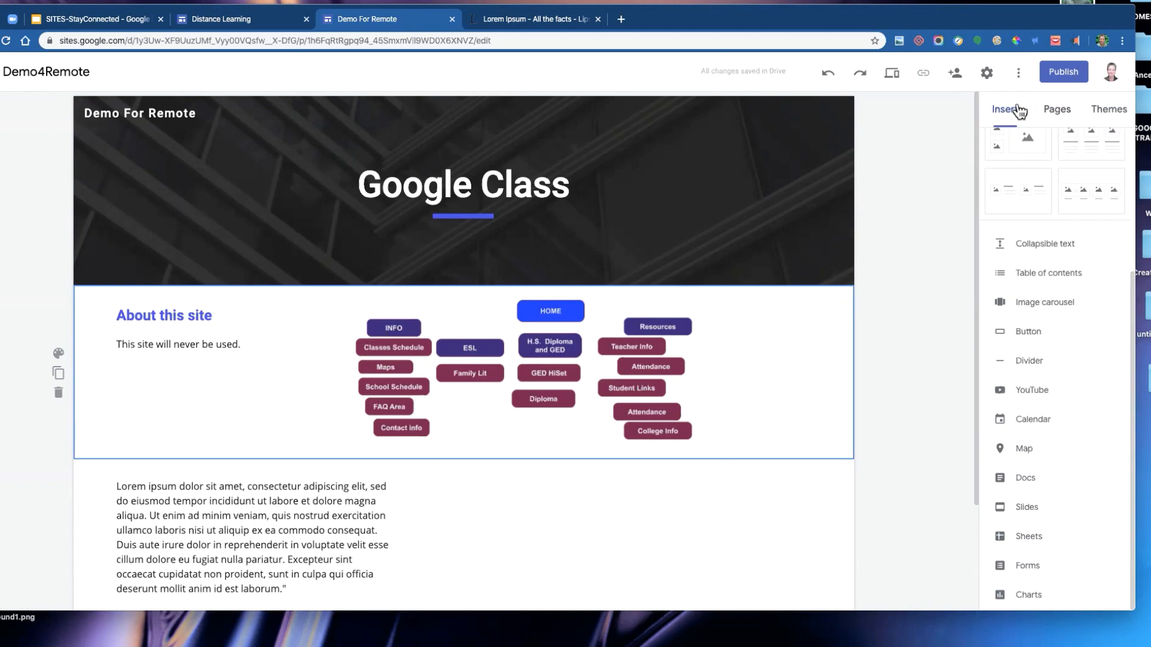
left_click(1064, 114)
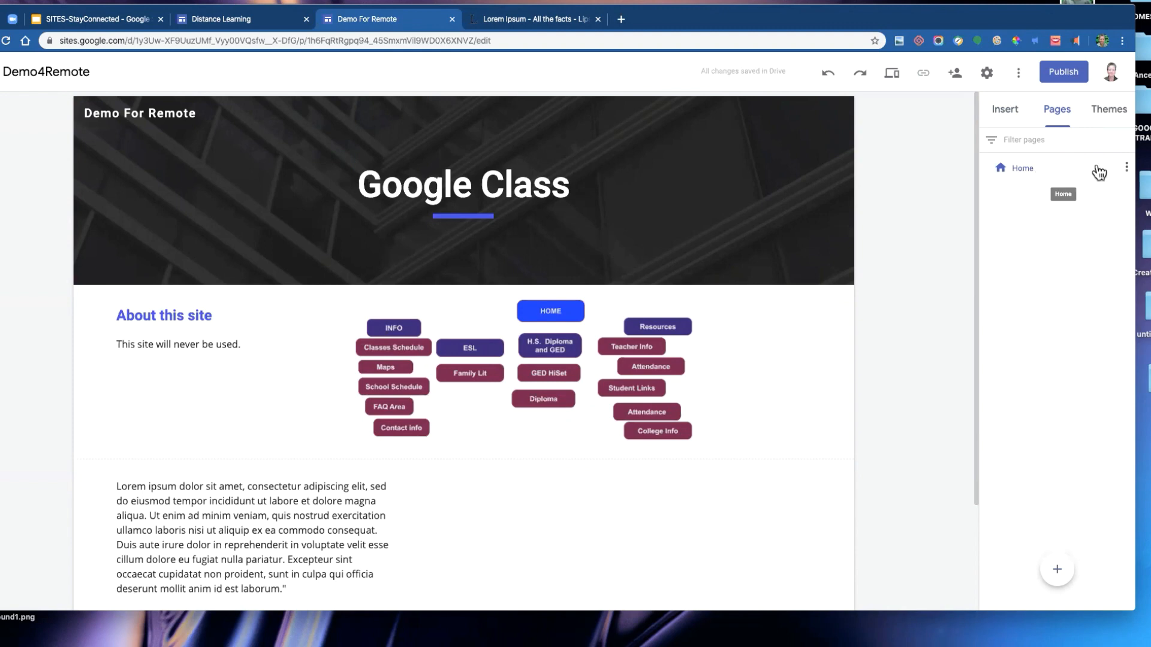
left_click(1127, 170)
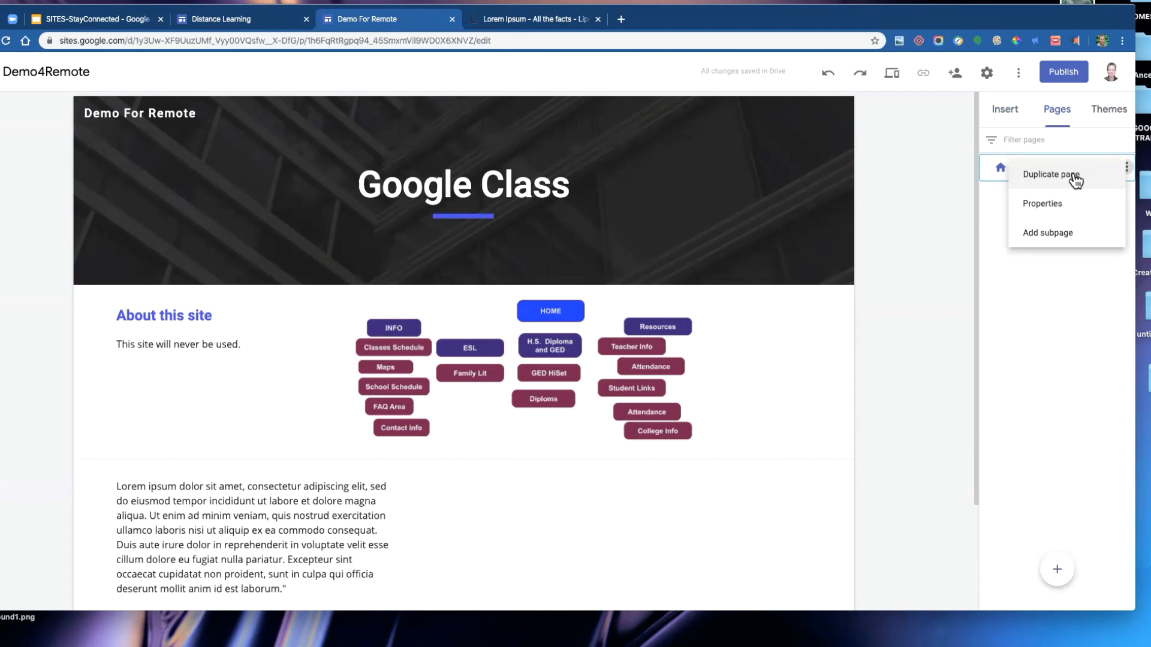
left_click(1058, 206)
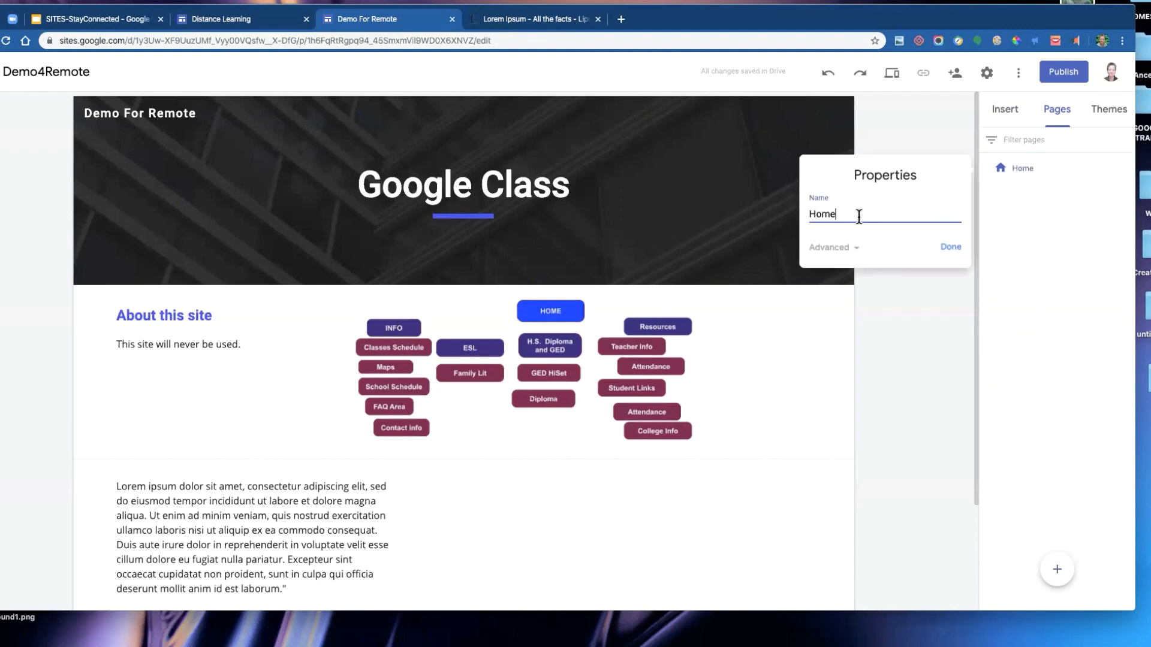
left_click(950, 248)
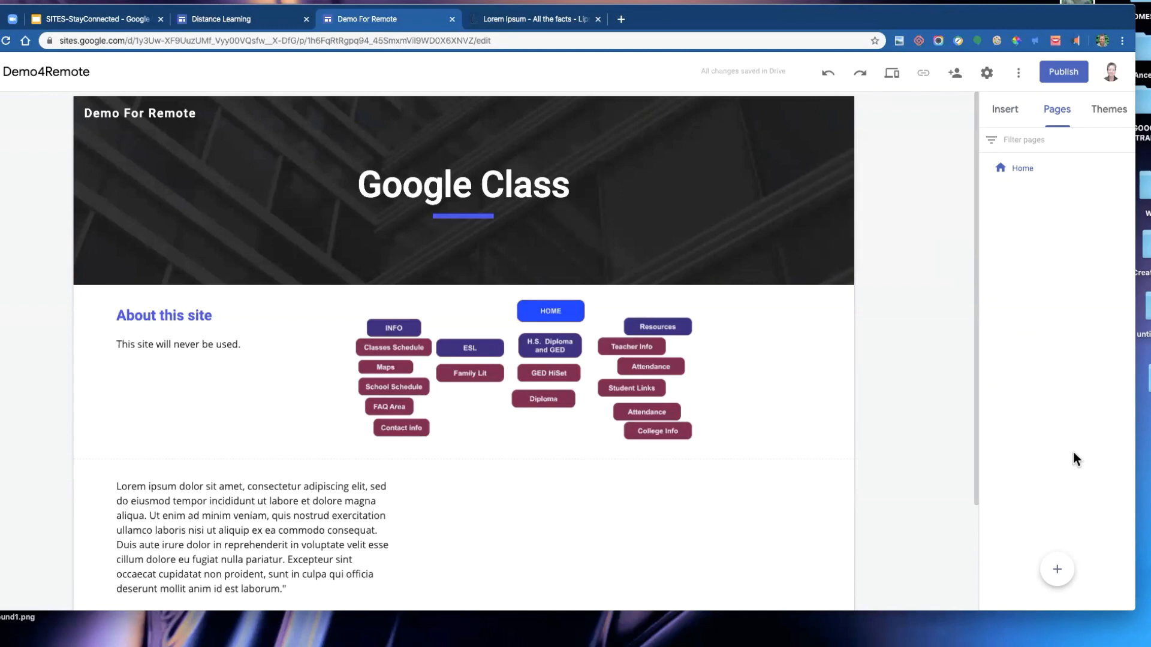
- Add a new page named Videos to the site
mouse_move(1055, 574)
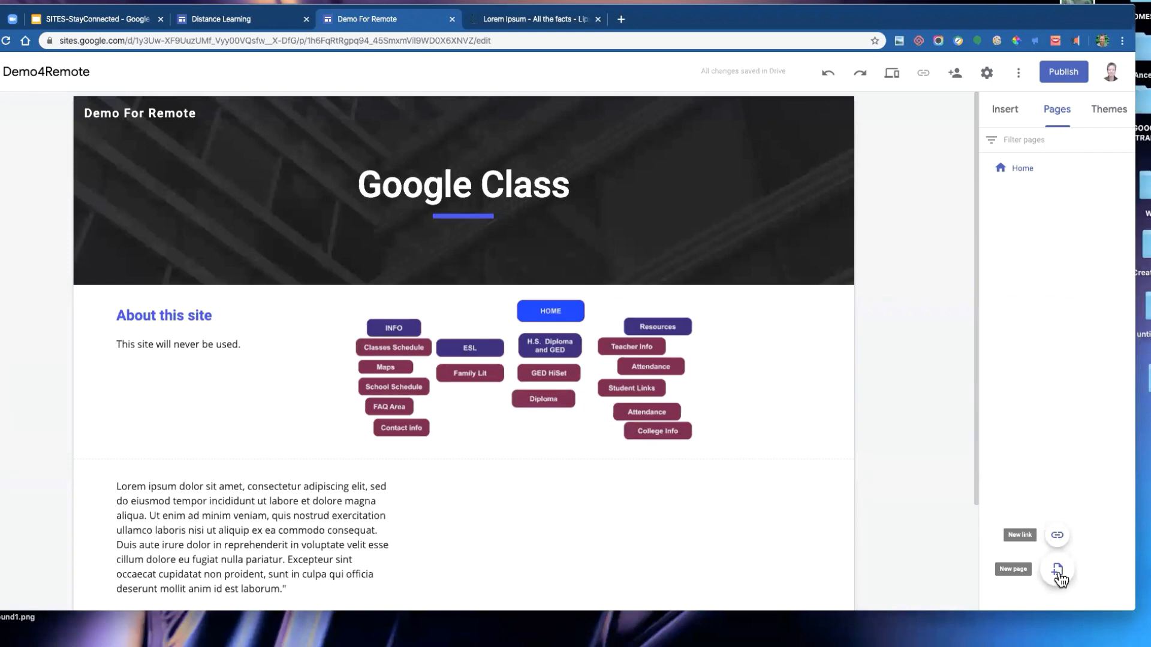
left_click(1058, 572)
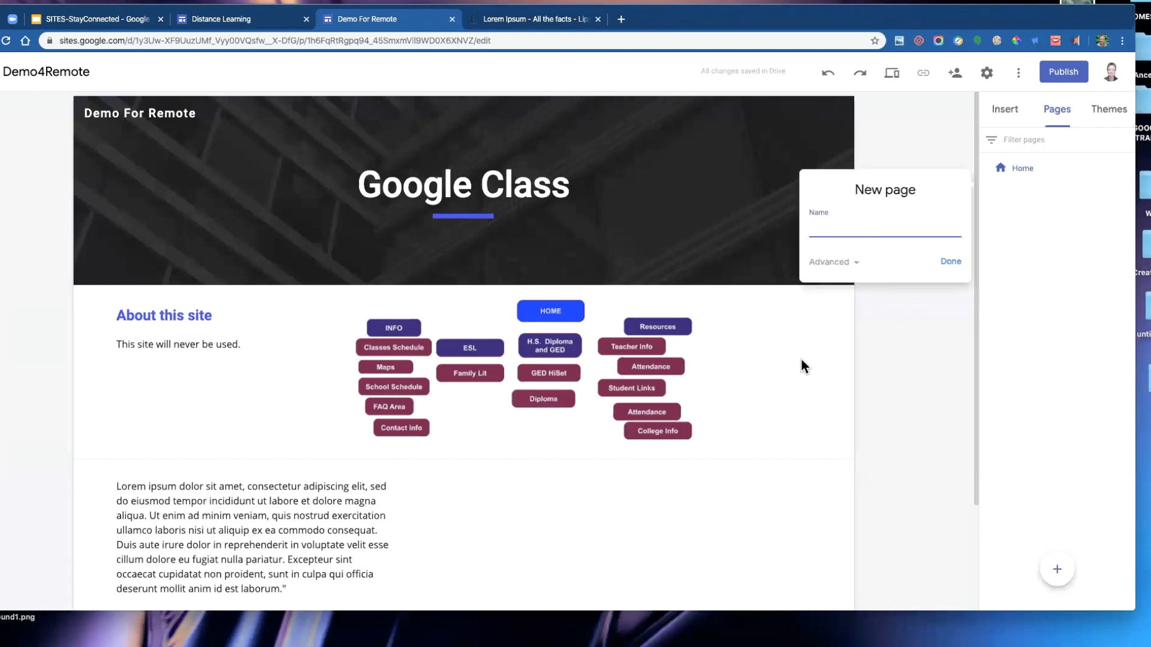
type("Videos")
left_click(947, 263)
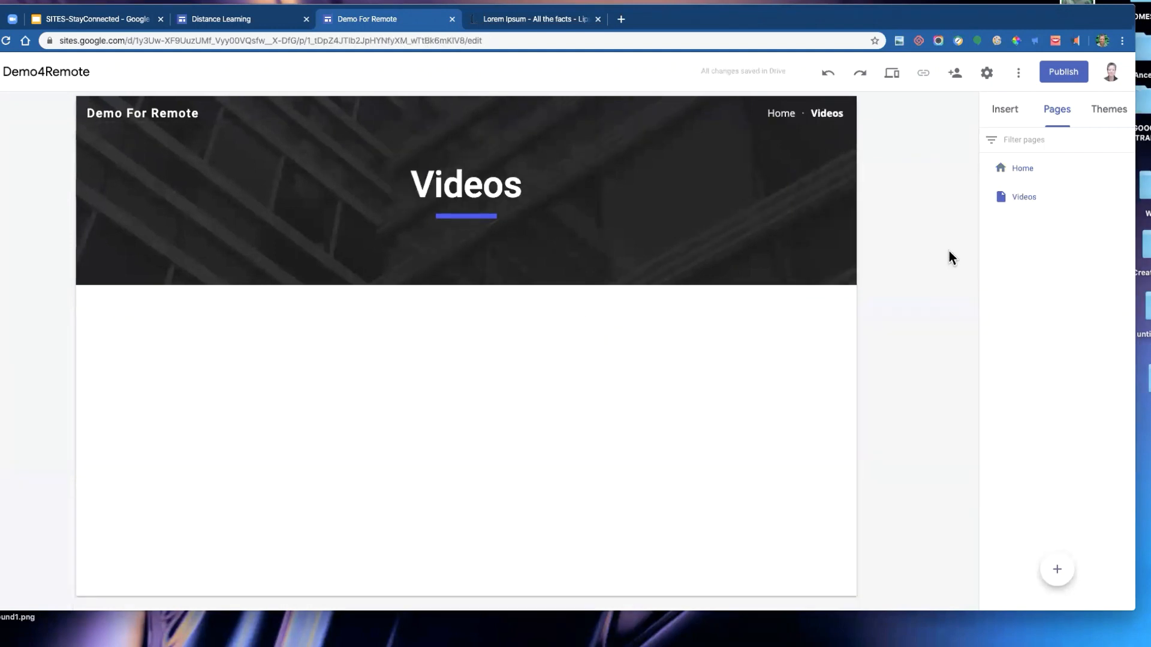
- Search YouTube for googlin it and insert the video Googlin' IT: Maneuvering Google Drive on the Videos page
mouse_move(533, 196)
left_click(1009, 116)
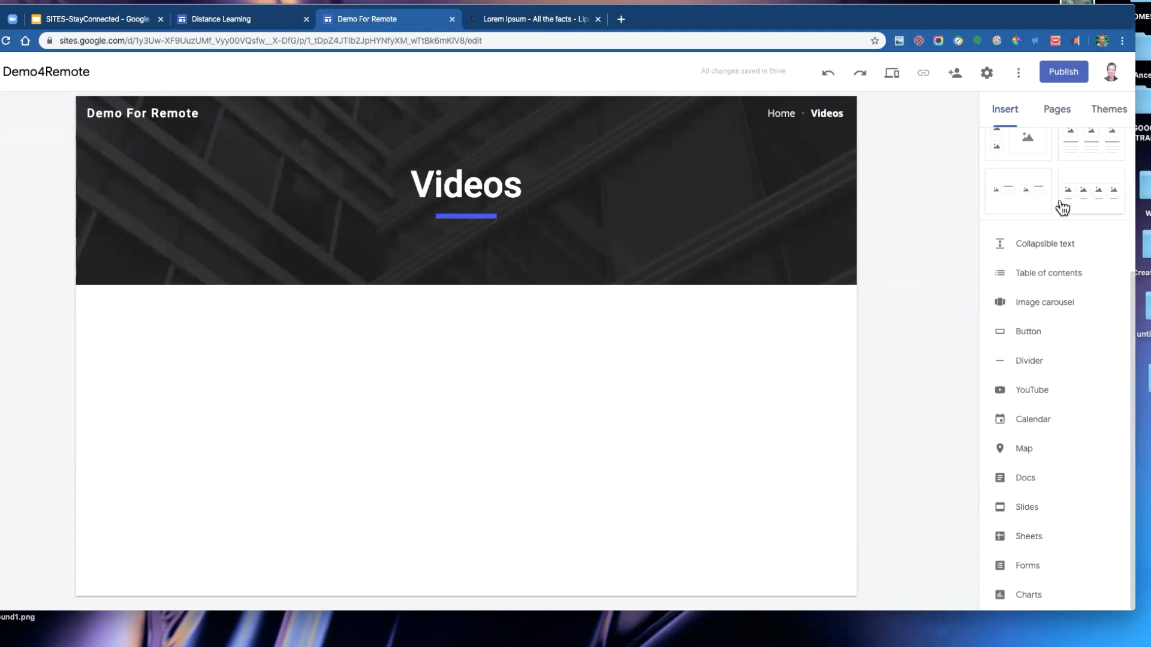
left_click(1039, 396)
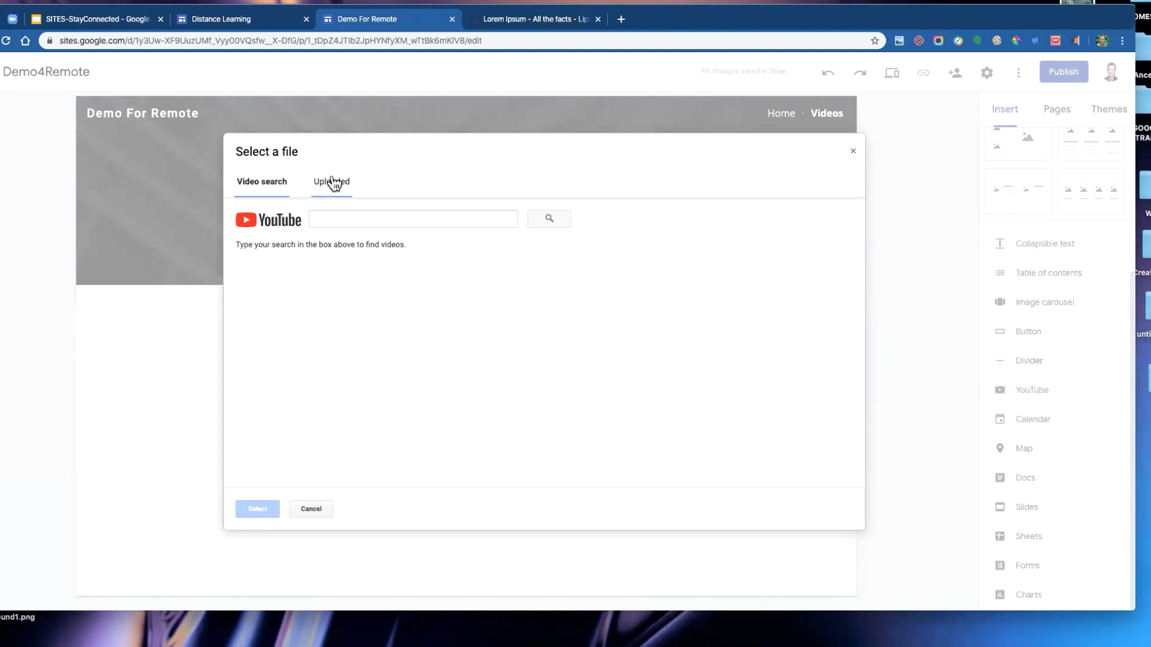
left_click(345, 216)
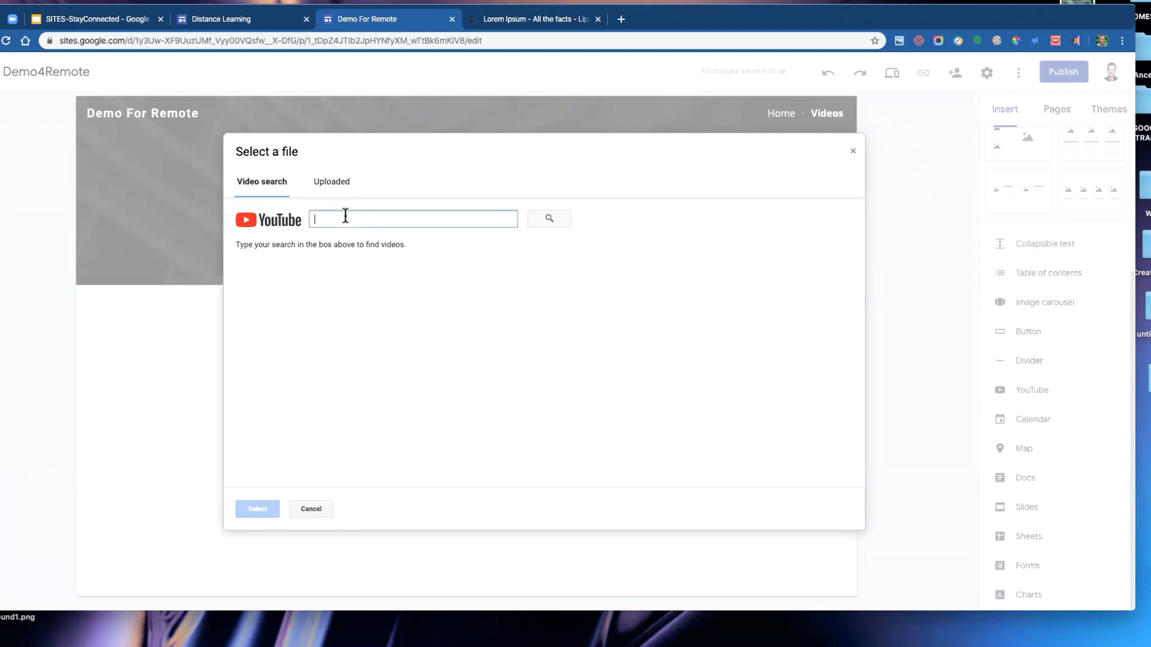
type("googlin it")
key("Return")
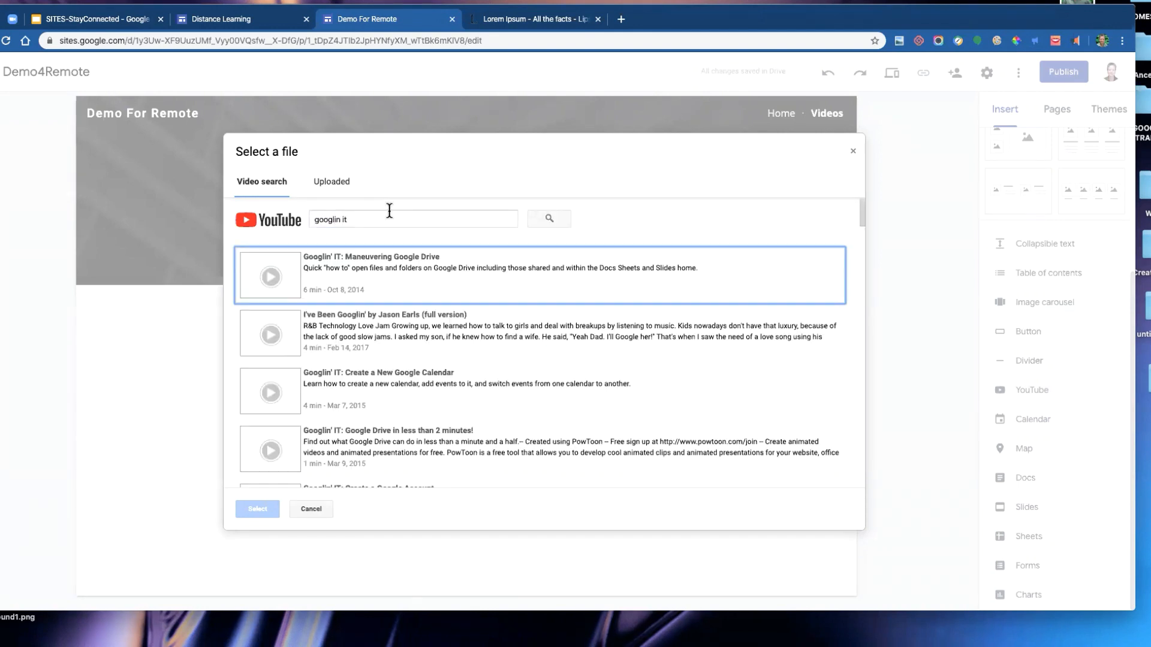
left_click(393, 273)
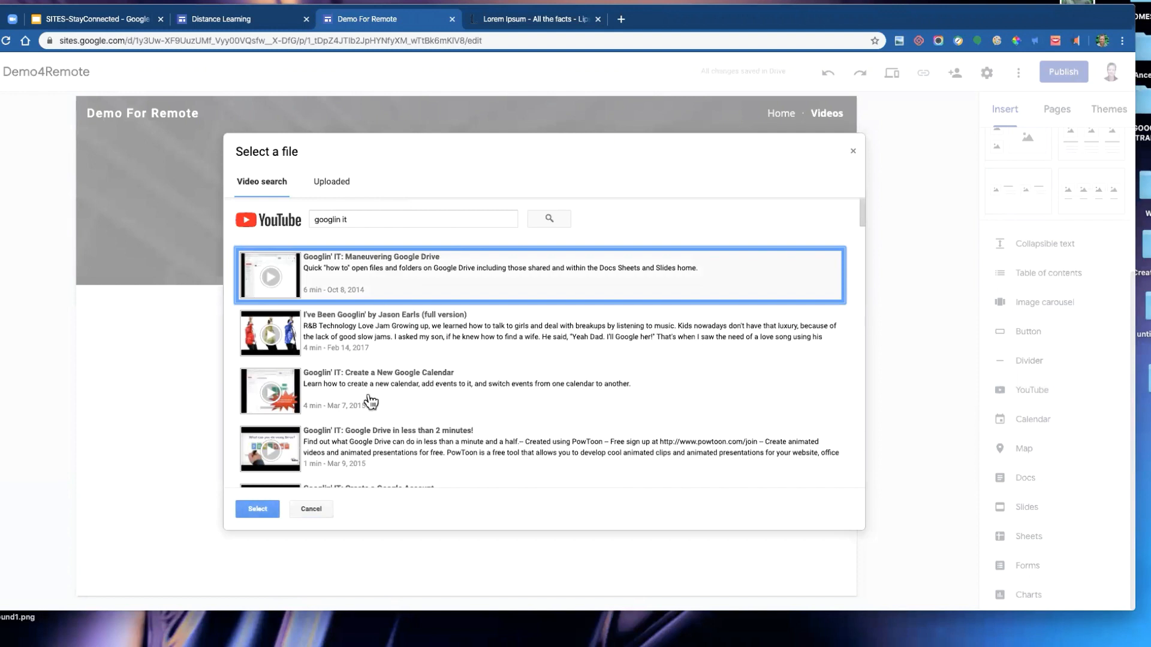
left_click(256, 510)
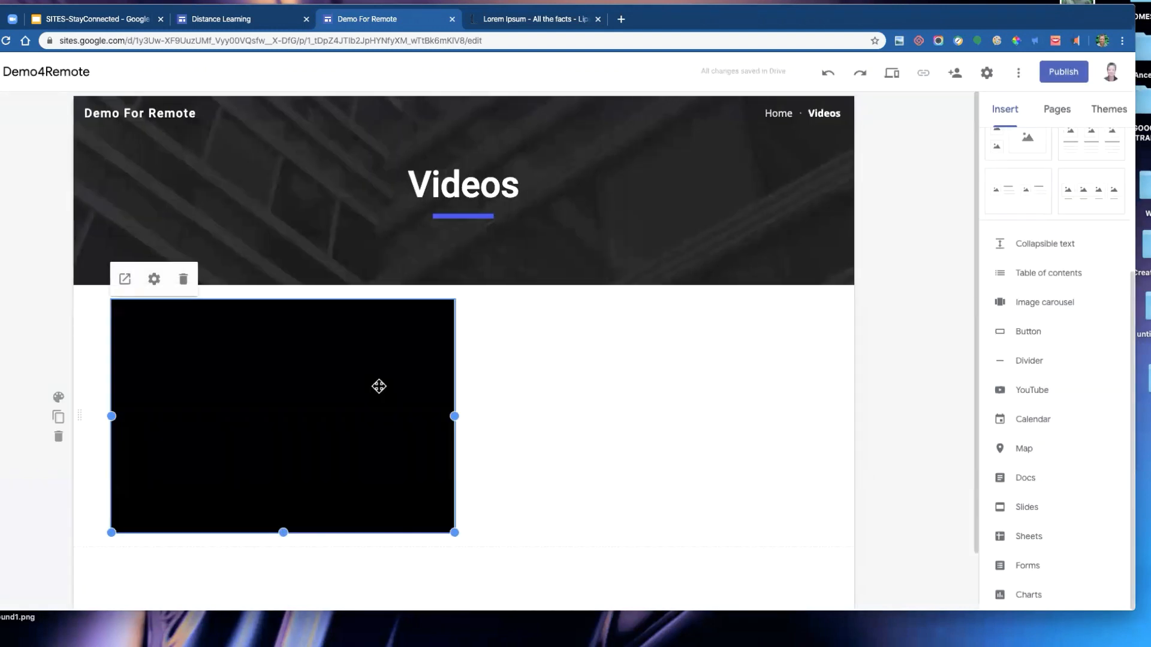
- Resize the embedded video slightly from its lower corner handle
left_click(598, 437)
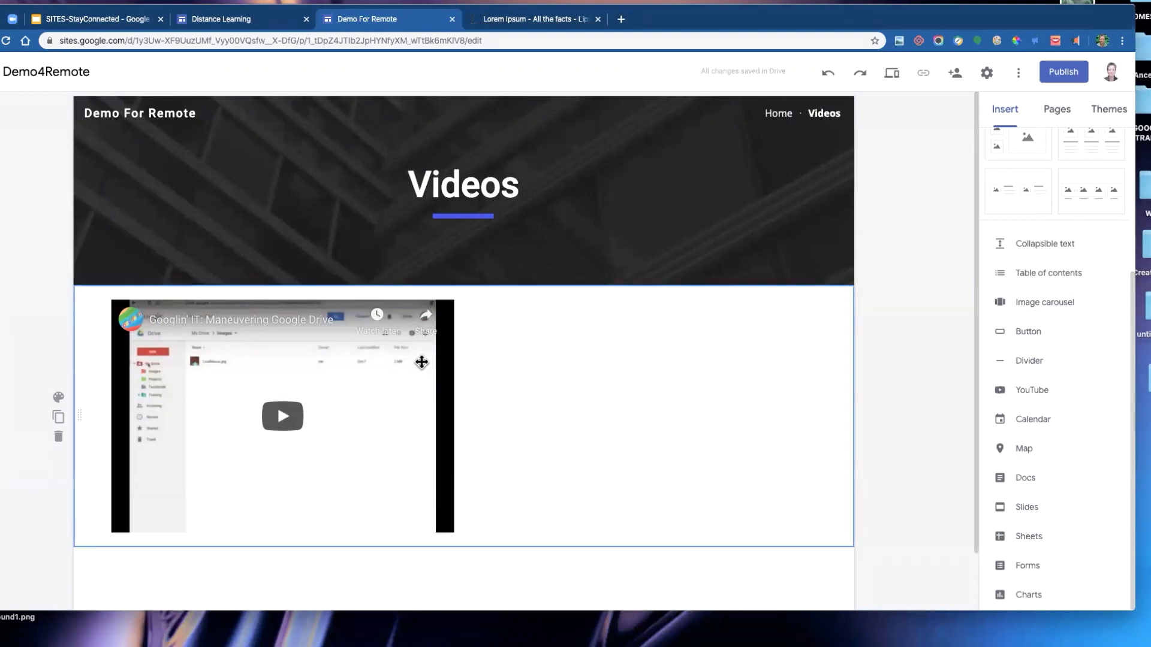
left_click(385, 496)
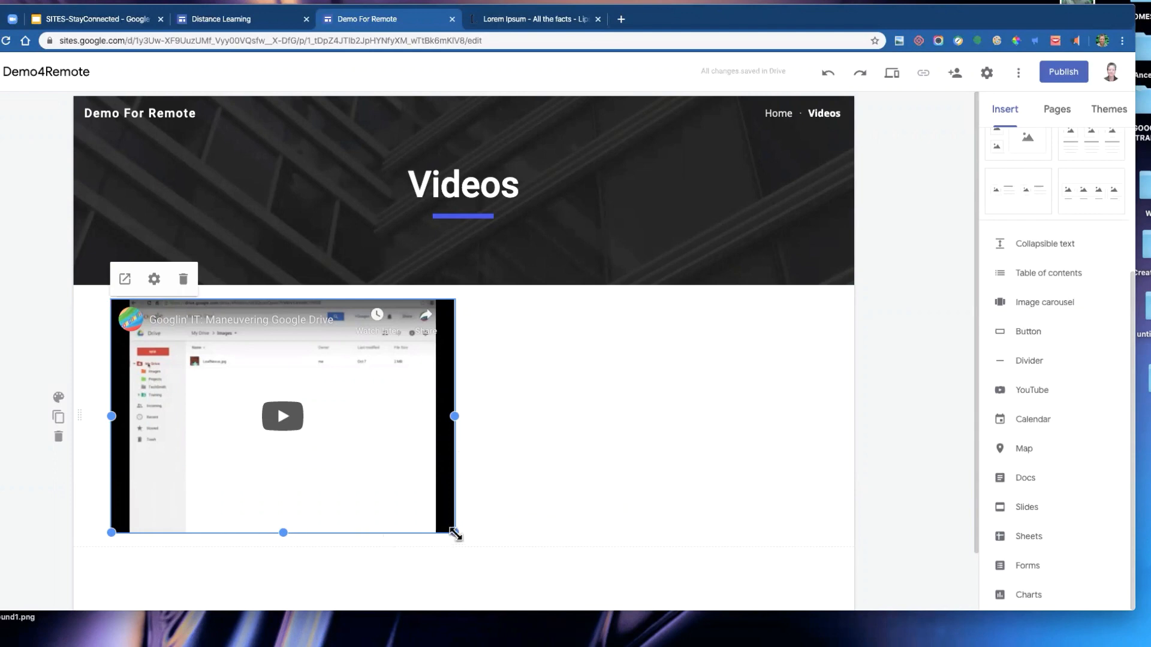
mouse_move(454, 532)
left_mouse_down()
mouse_move(316, 458)
mouse_move(468, 525)
left_mouse_up()
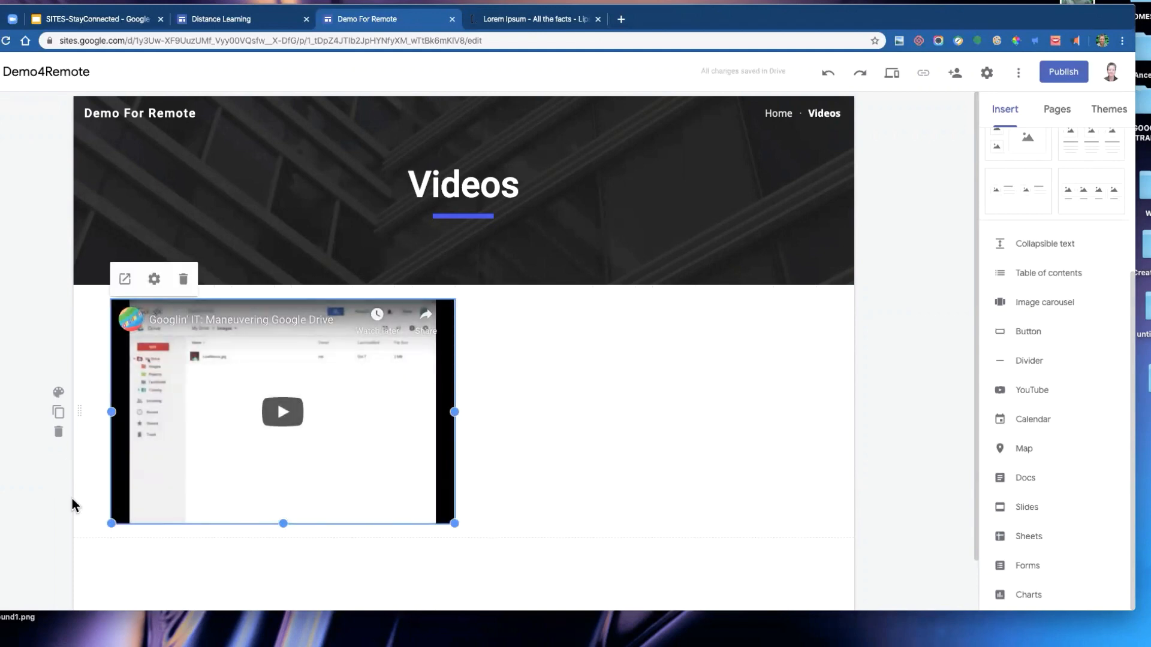
left_click_drag(148, 423, 131, 397)
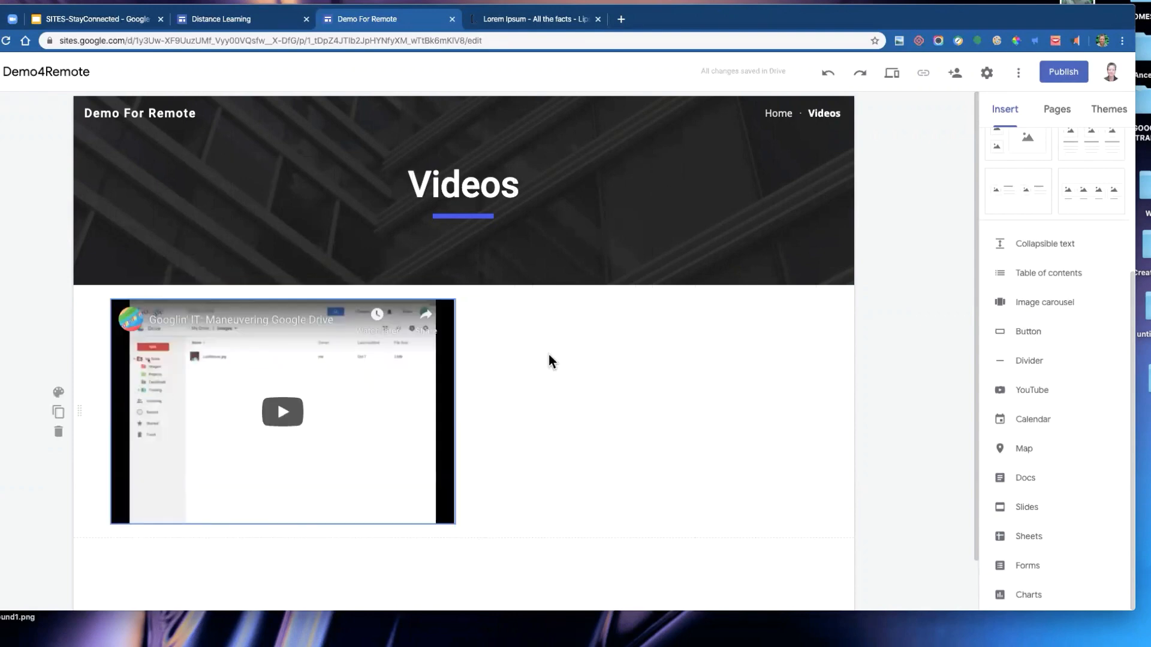
- Add a text box beside the video reading "Watch this video and remember for the test"
scroll(515, 384, "down", 1)
scroll(516, 385, "down", 2)
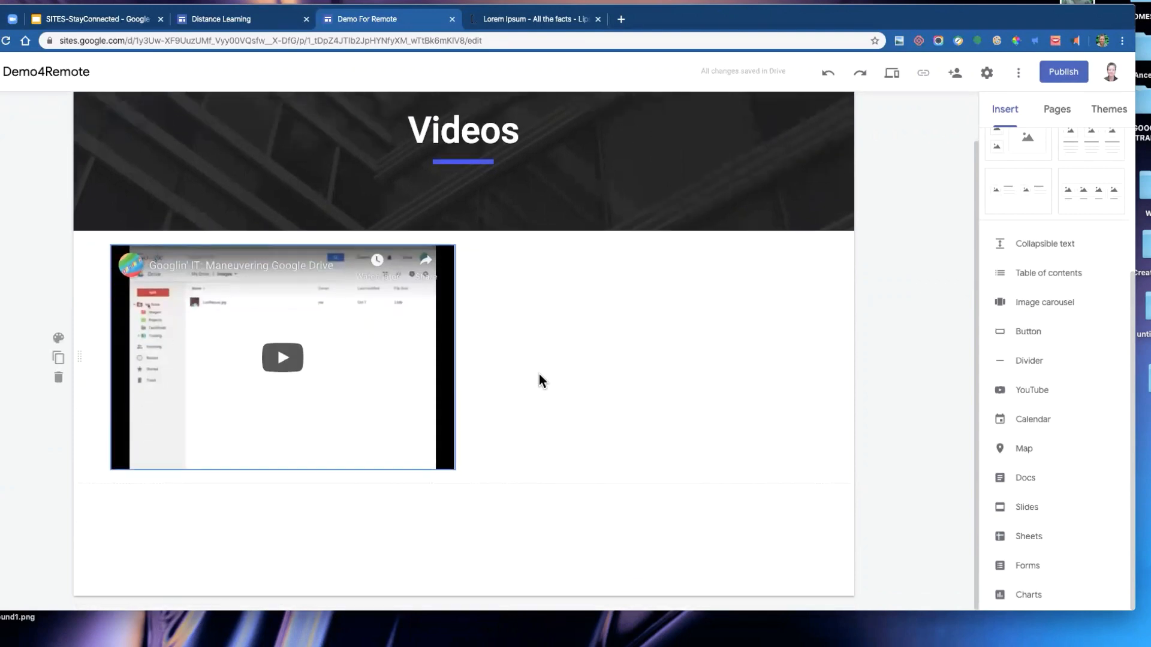
double_click(640, 321)
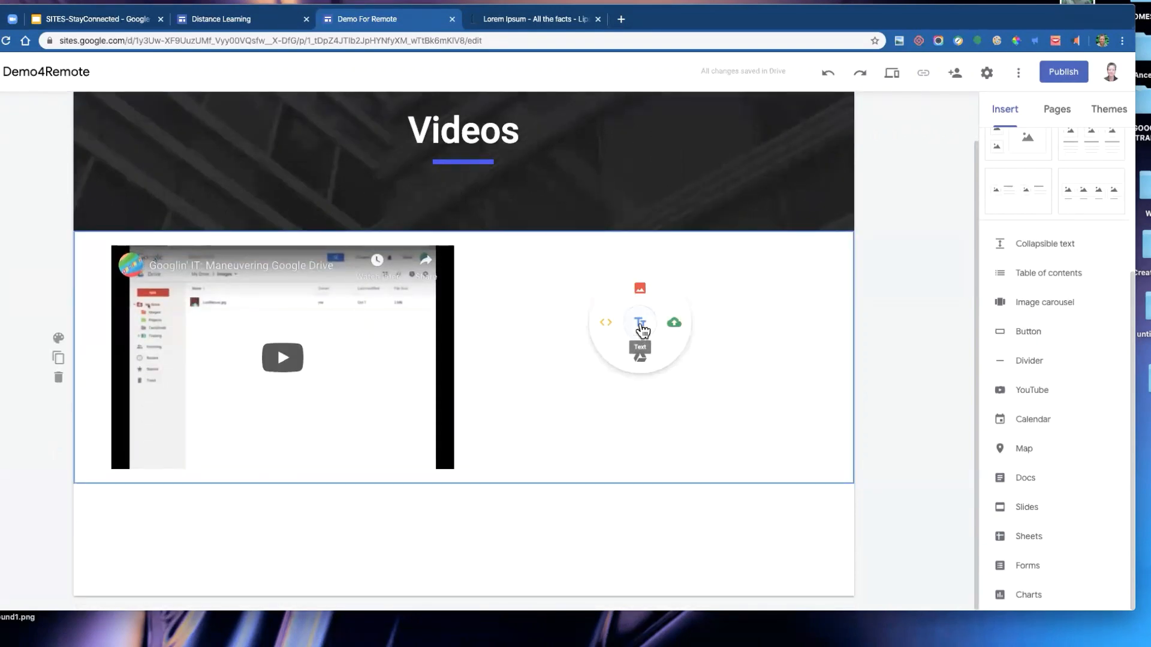
left_click(640, 323)
type("T")
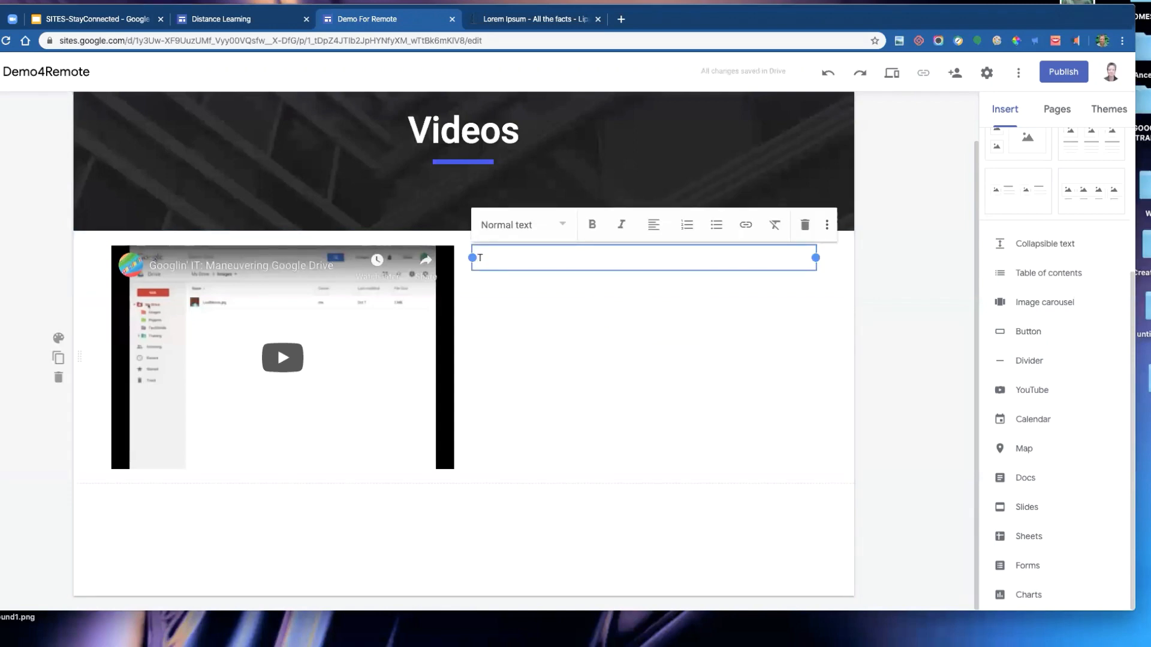
type("watch this video and remember ")
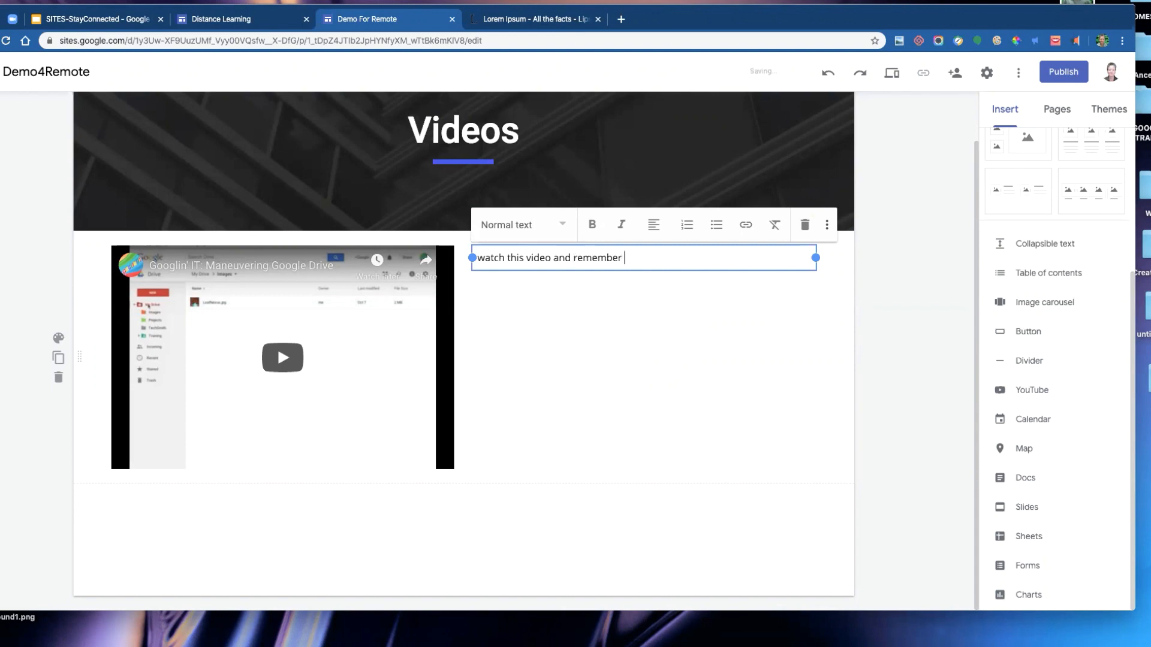
type("for the test")
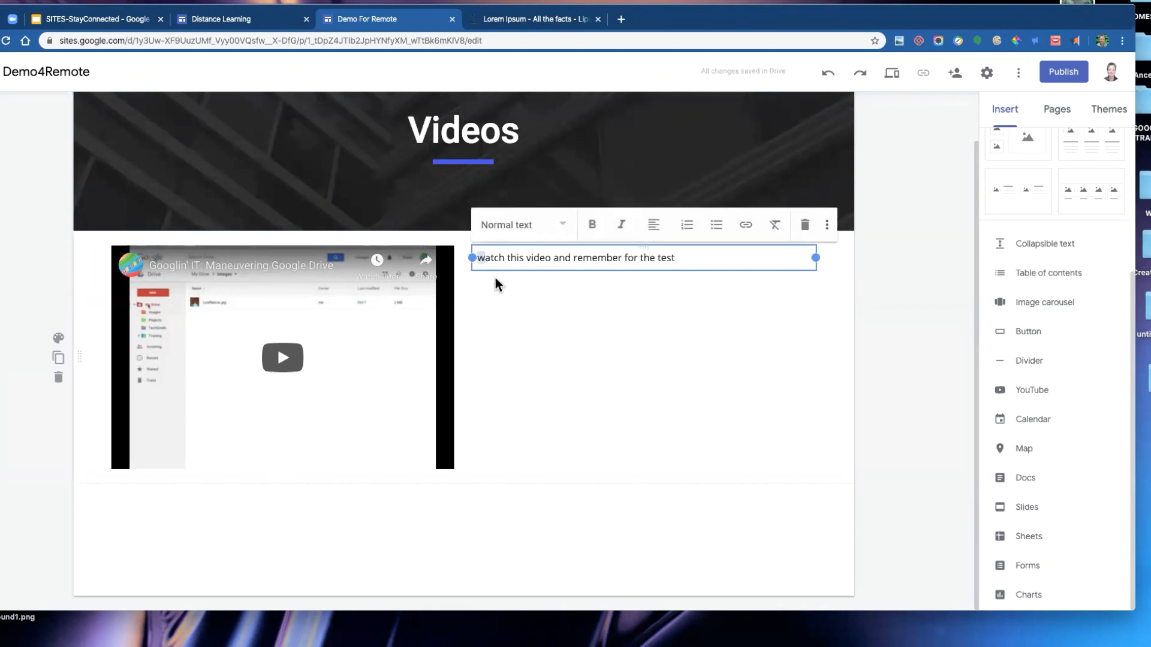
type("W")
left_click(610, 306)
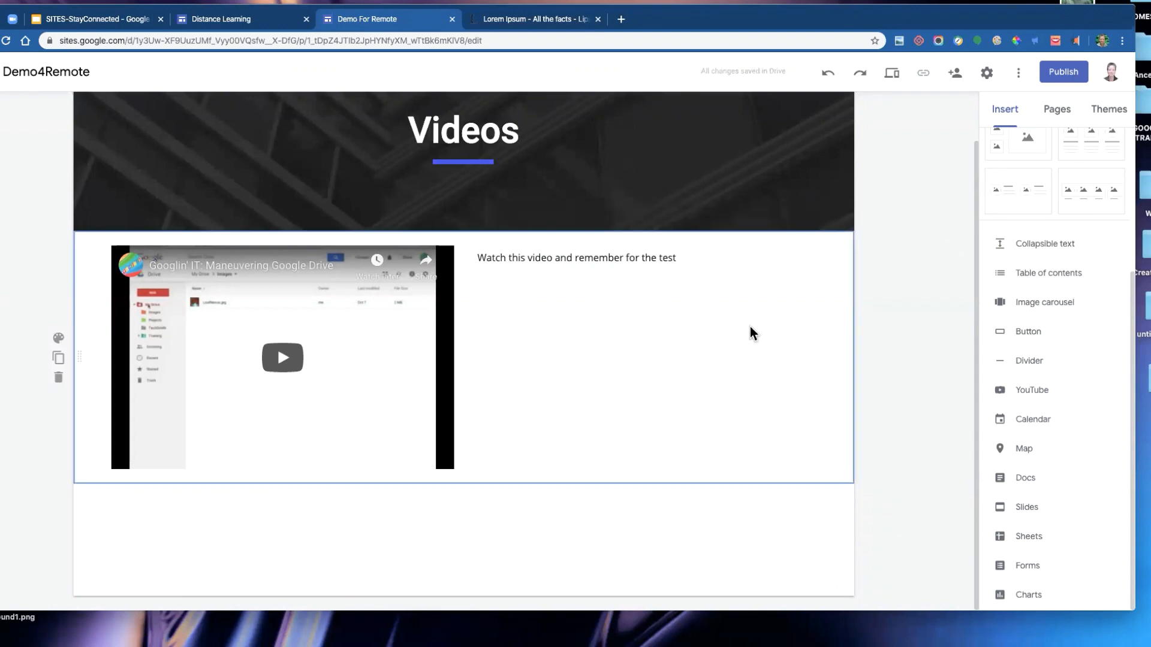
left_click(642, 259)
scroll(785, 220, "up", 2)
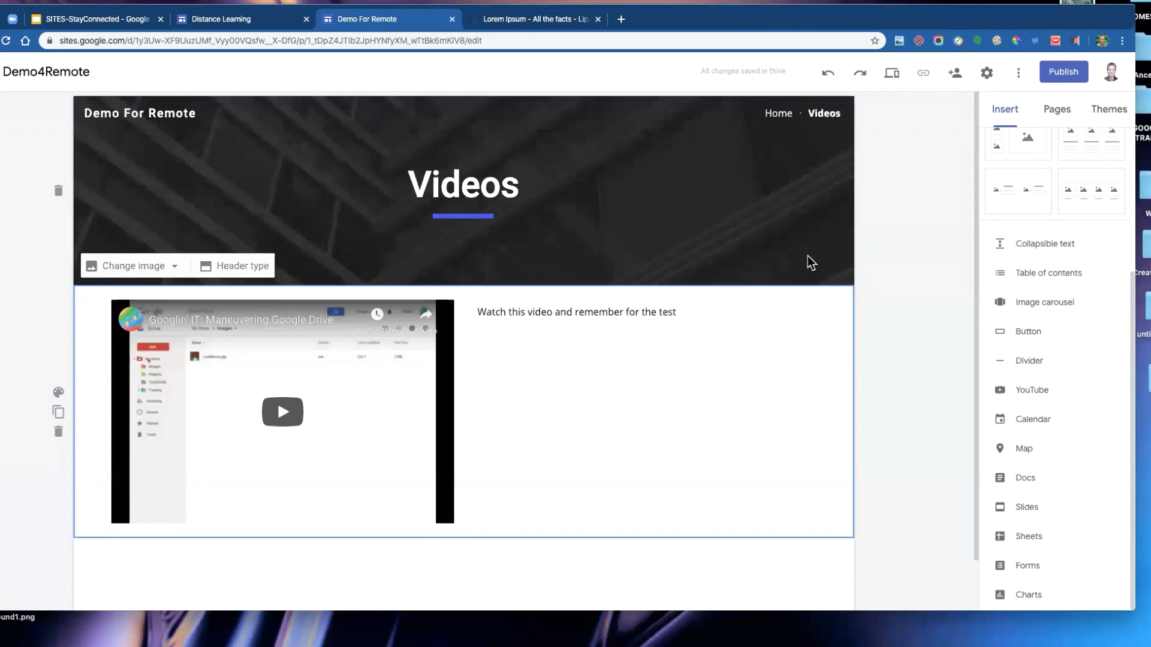
- Add a new page named Vocab Lists
left_click(1060, 112)
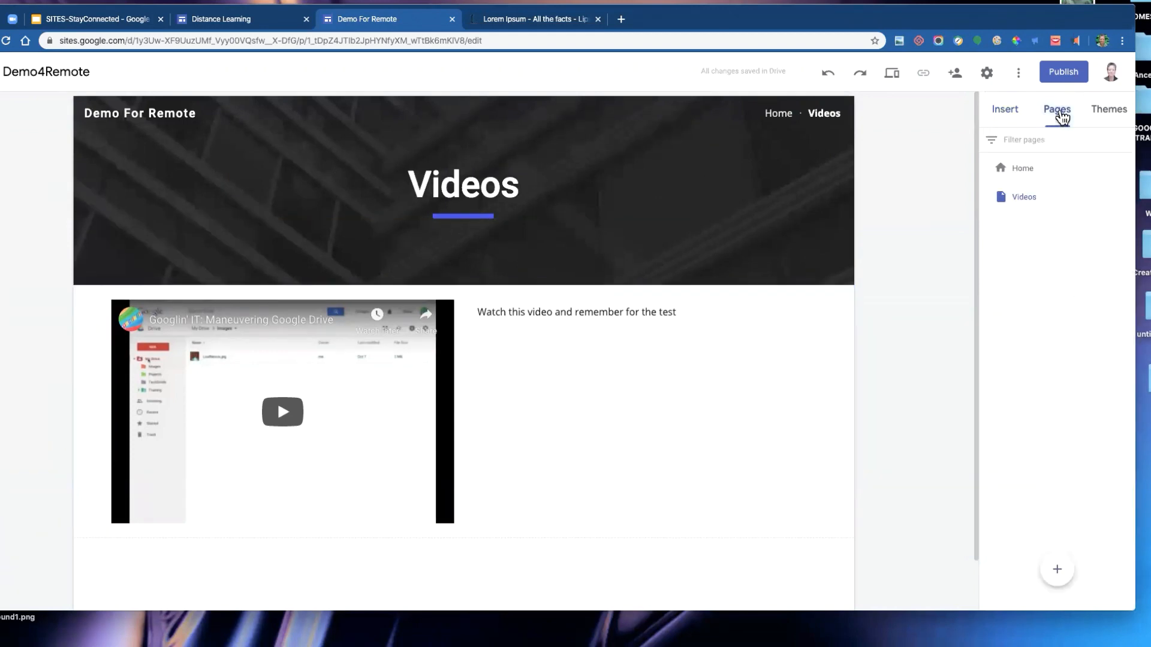
left_click(1060, 574)
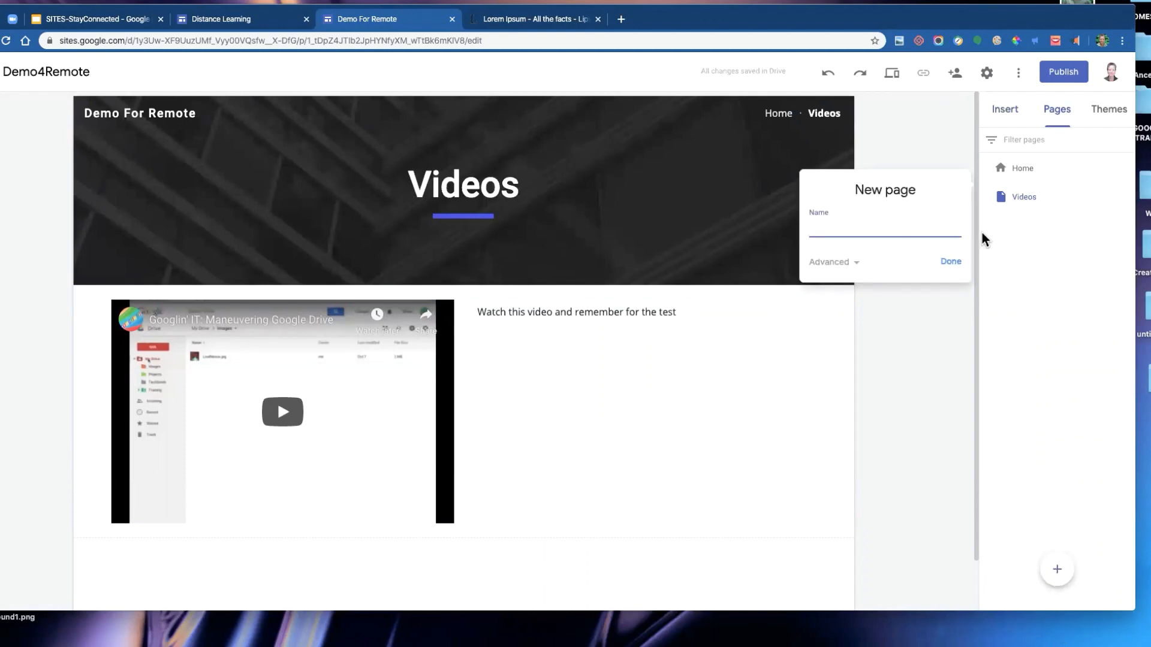
type("Vocab Ls")
key("BackSpace")
type("ists")
key("Return")
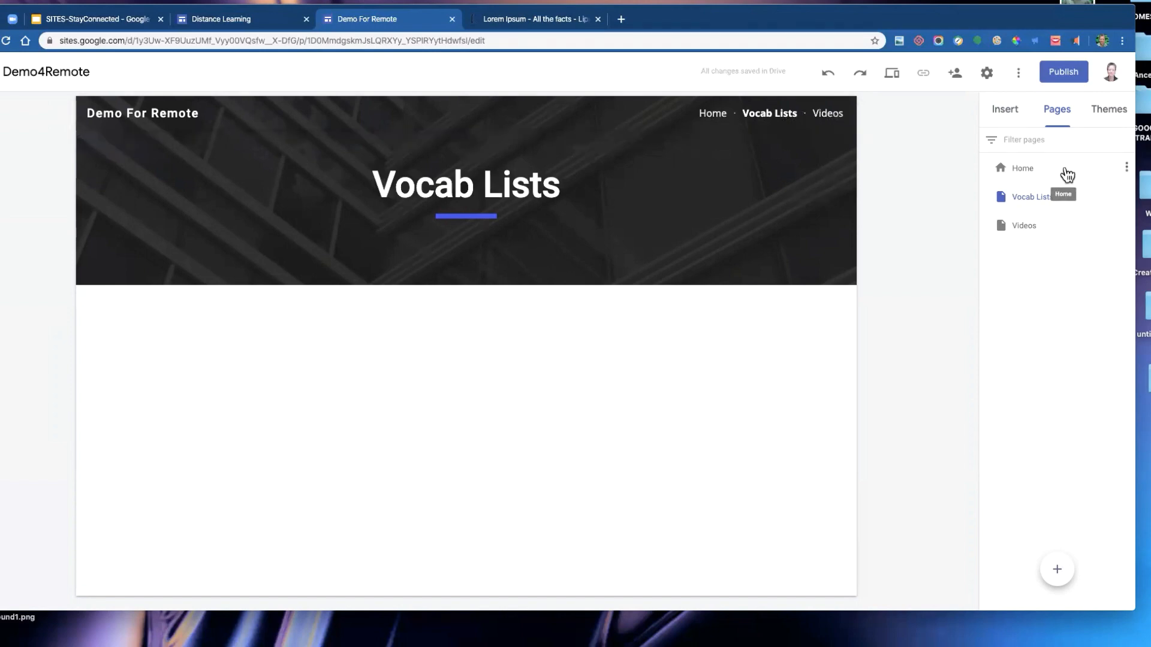
- Add a new page named Resources
left_click(1057, 571)
type("Resources")
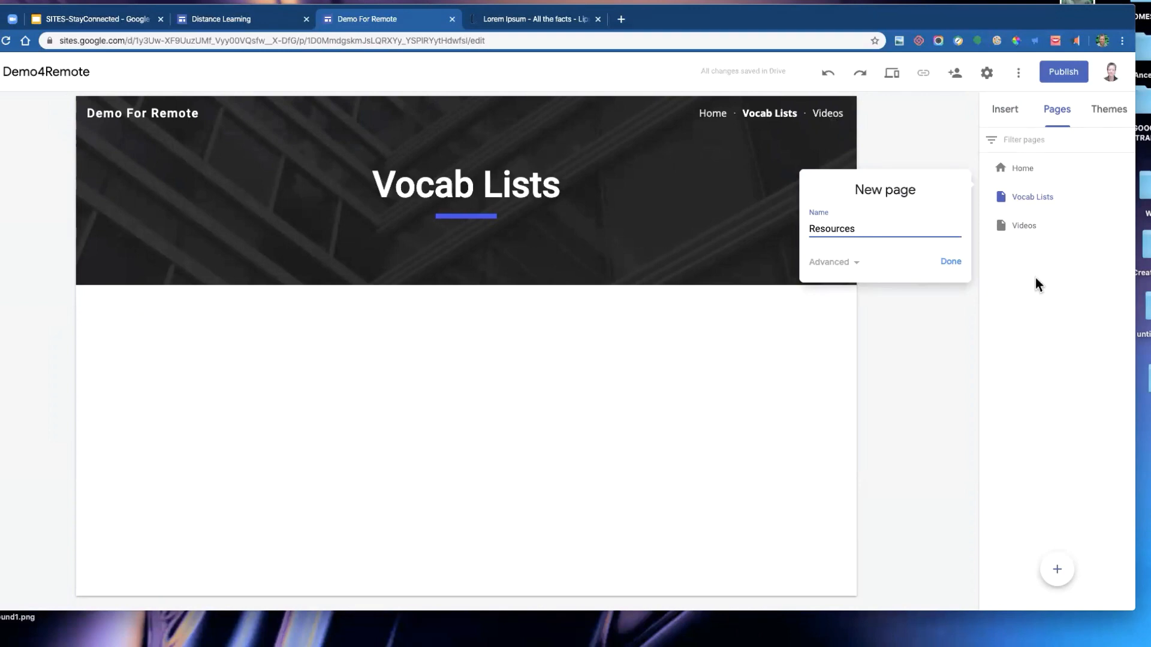
left_click(953, 263)
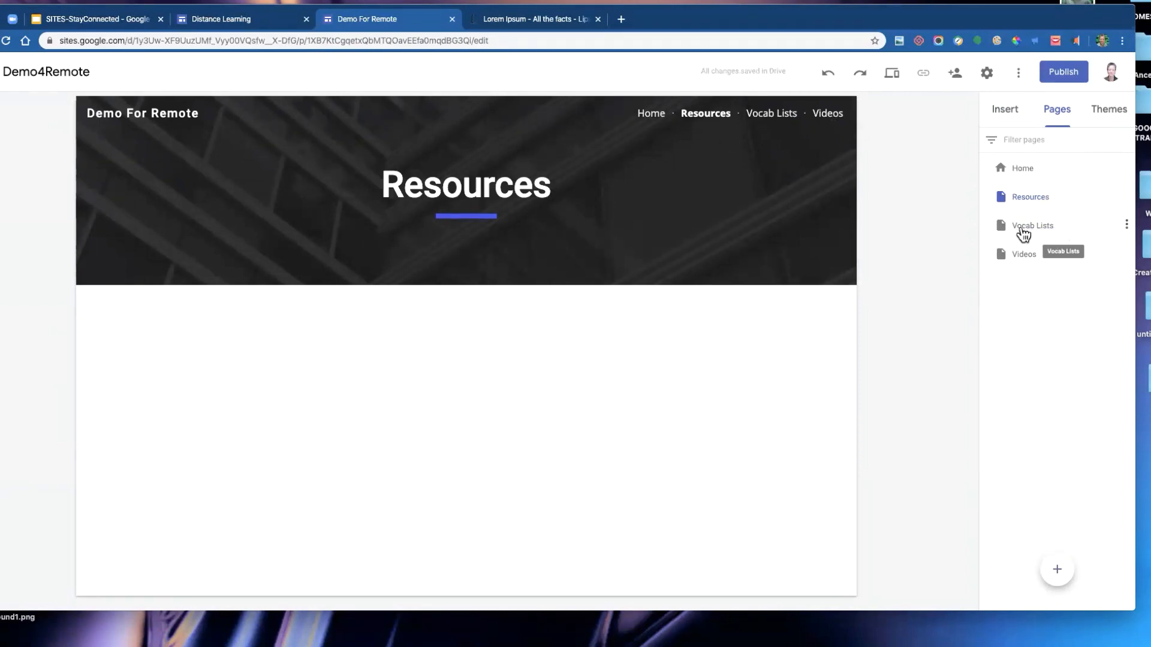
- Nest the Vocab Lists and Videos pages as subpages under Resources
left_click_drag(1034, 234, 1030, 204)
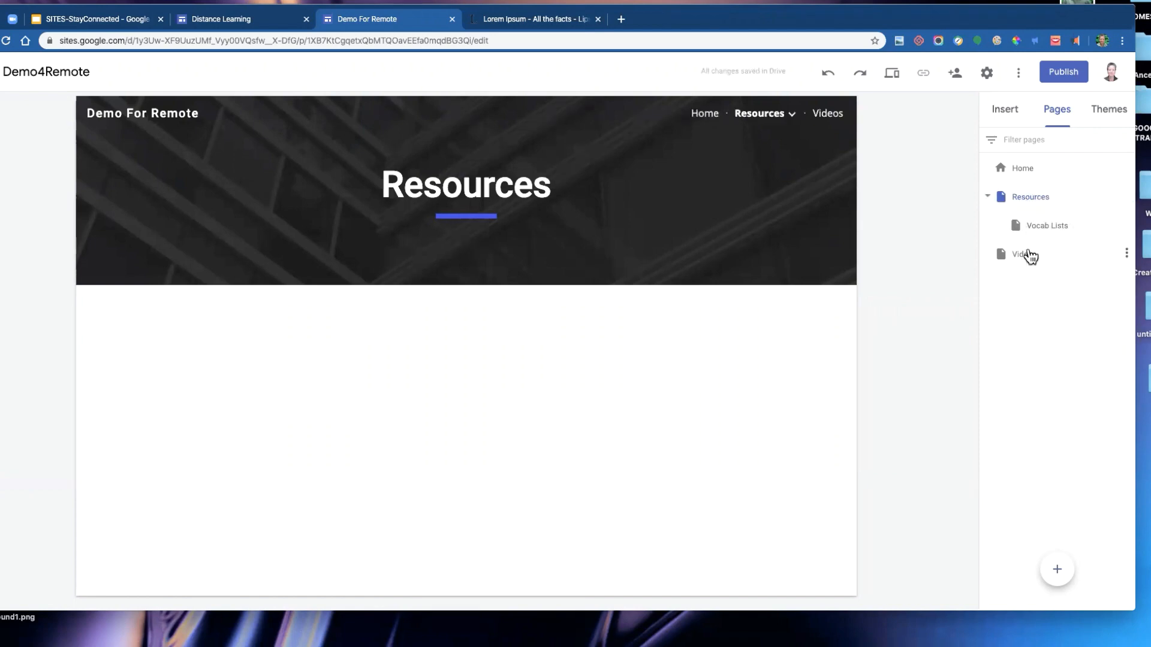
mouse_move(781, 119)
left_click_drag(1030, 247, 1032, 205)
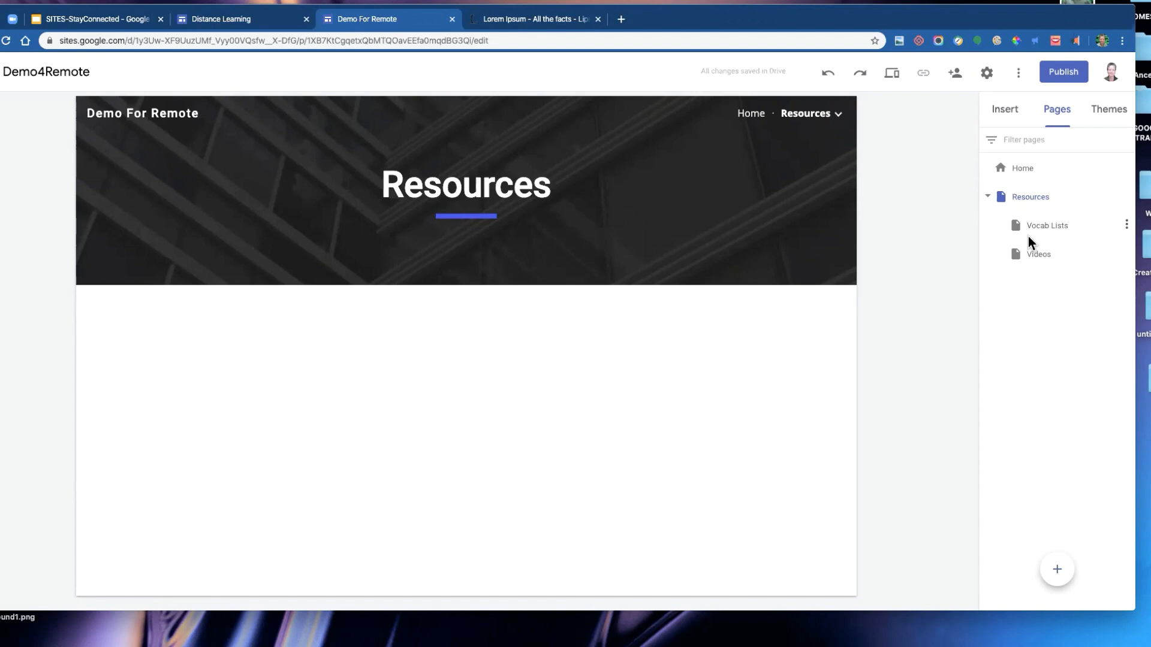
- Add a new page named Quizzes
mouse_move(838, 120)
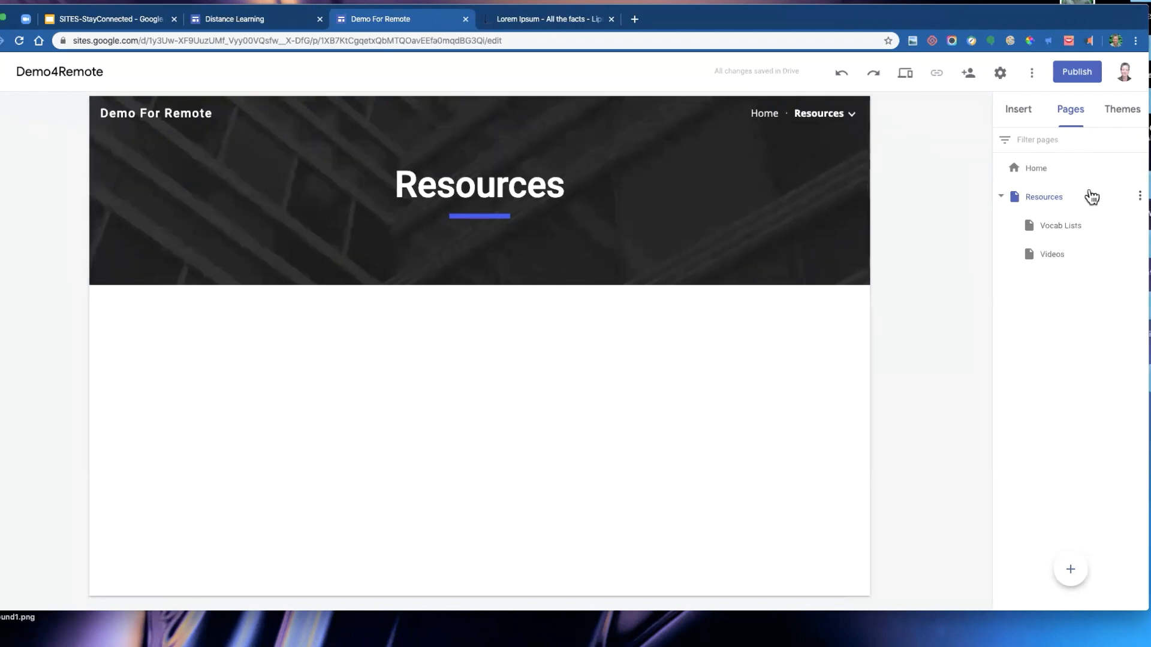
left_click(1071, 569)
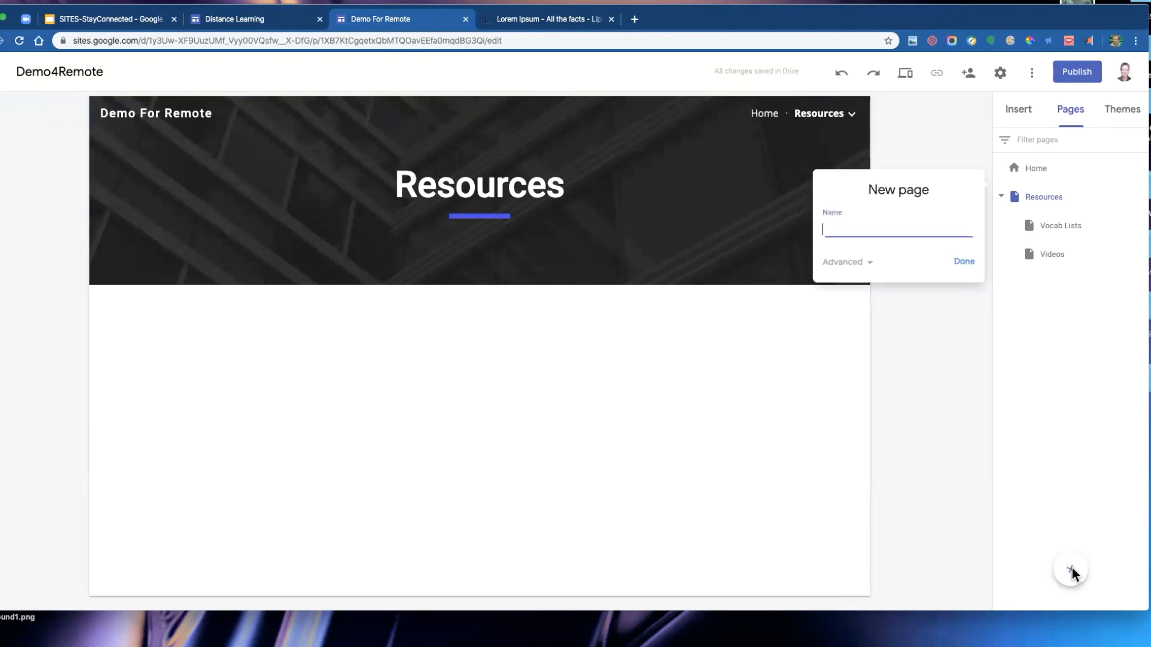
type("Quizzes")
left_click(971, 264)
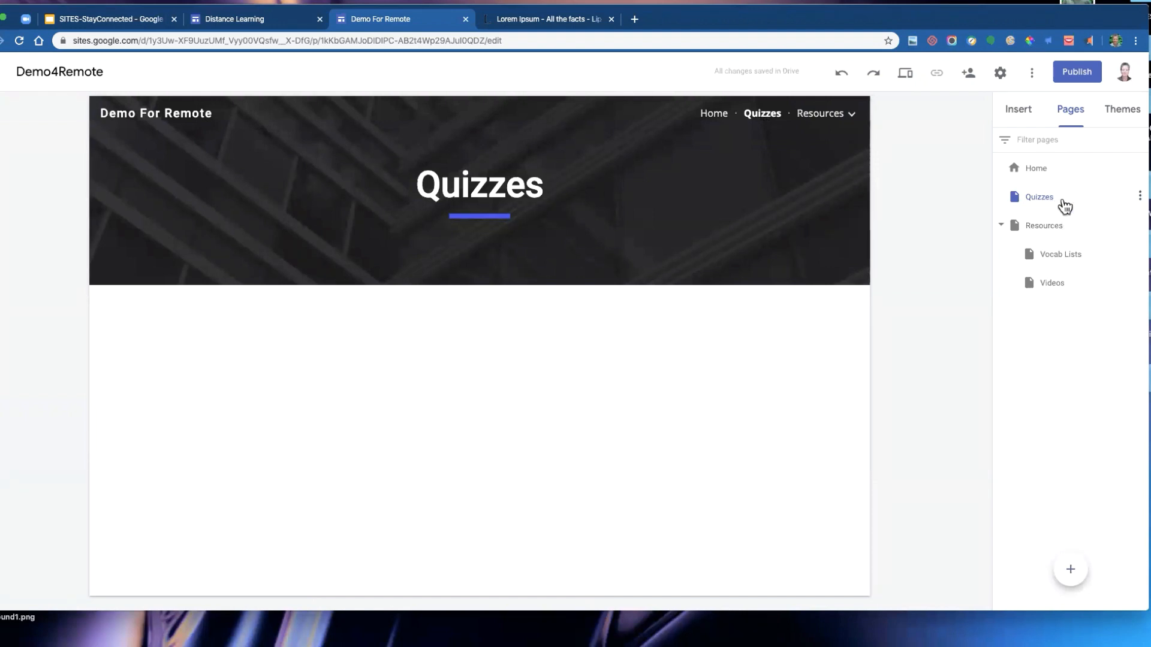
- Hide the Quizzes page from the site navigation
left_click(1140, 198)
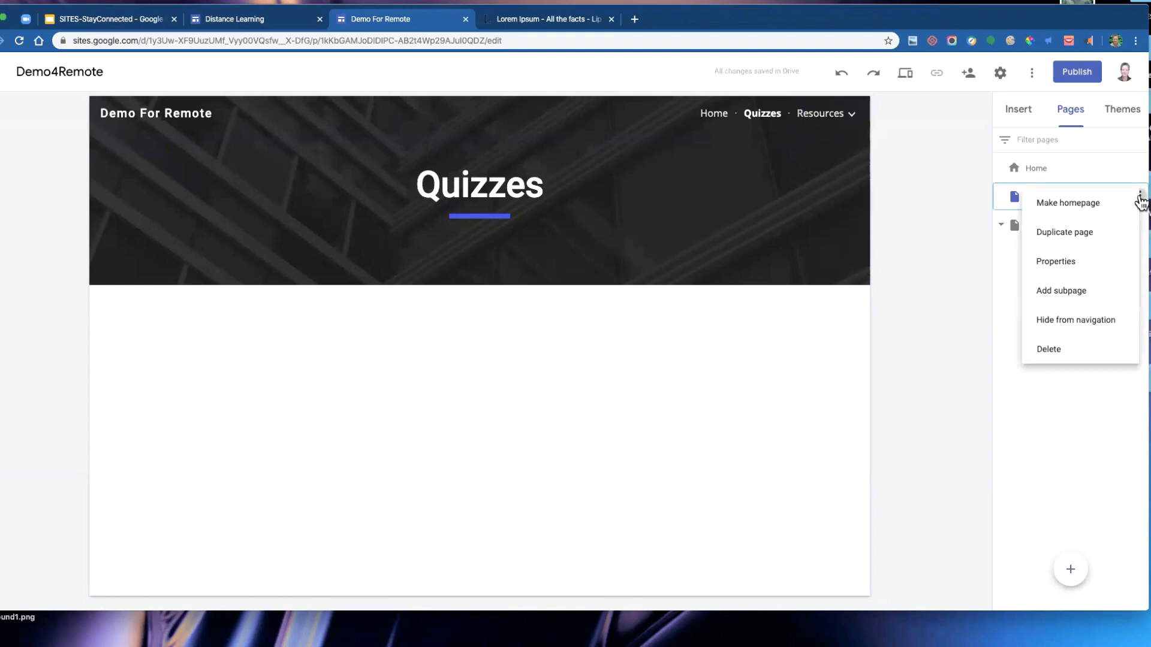
left_click(1101, 330)
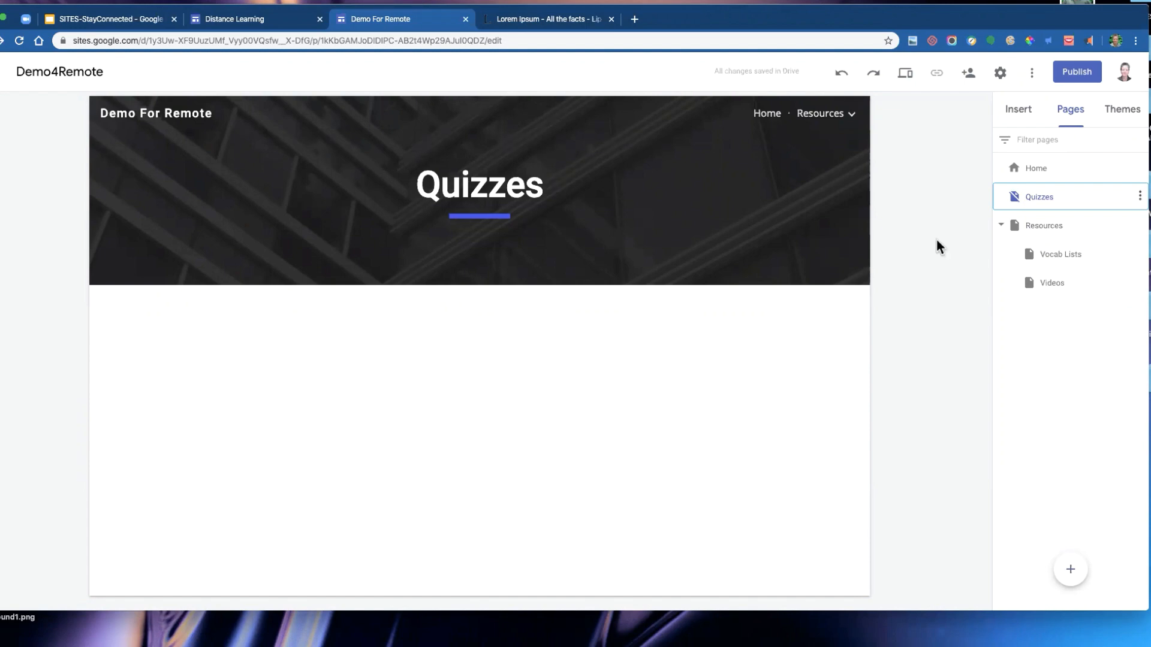
- Move the Vocab Lists page out of Resources to the top level just below Home
left_click(1001, 227)
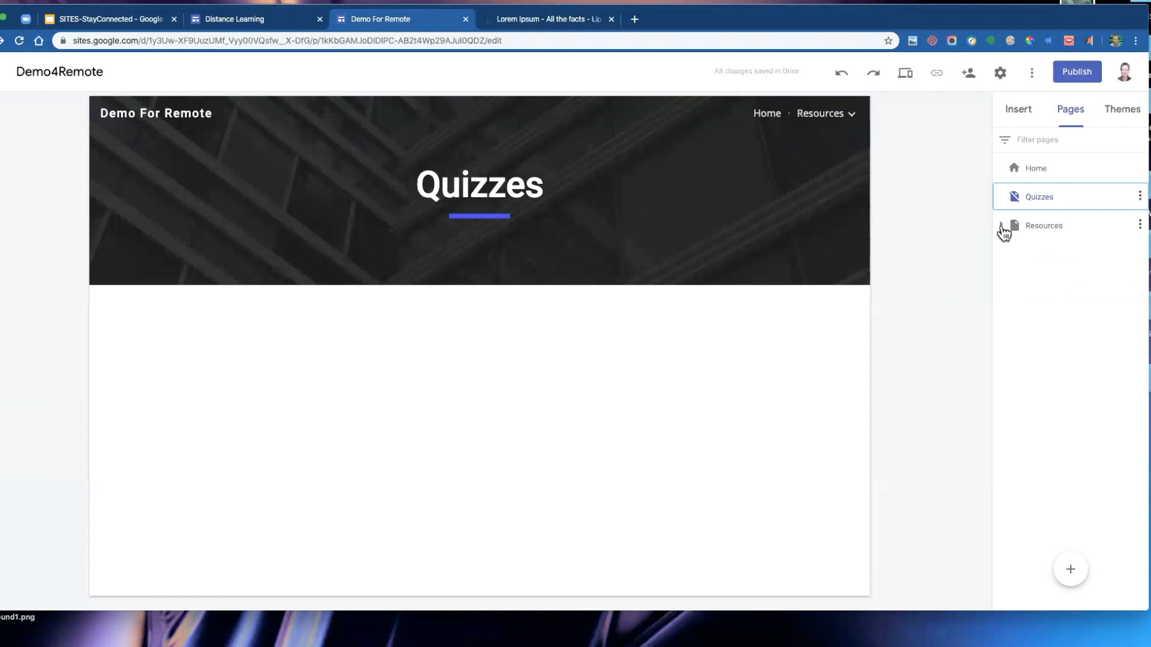
left_click(1034, 231)
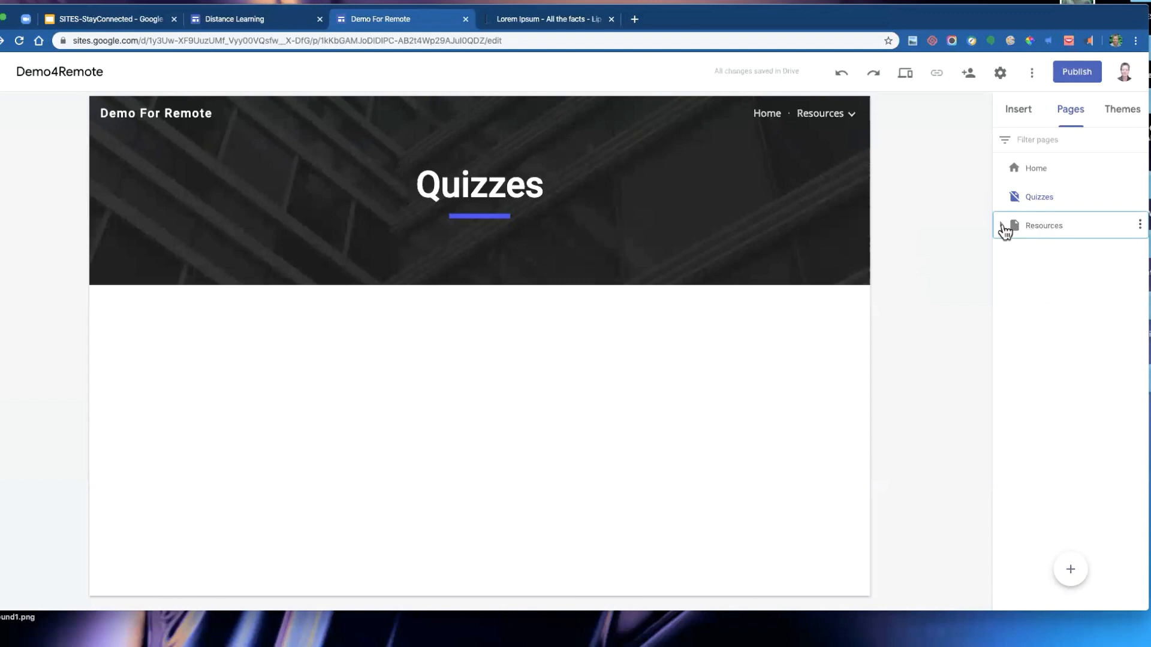
left_click(1001, 226)
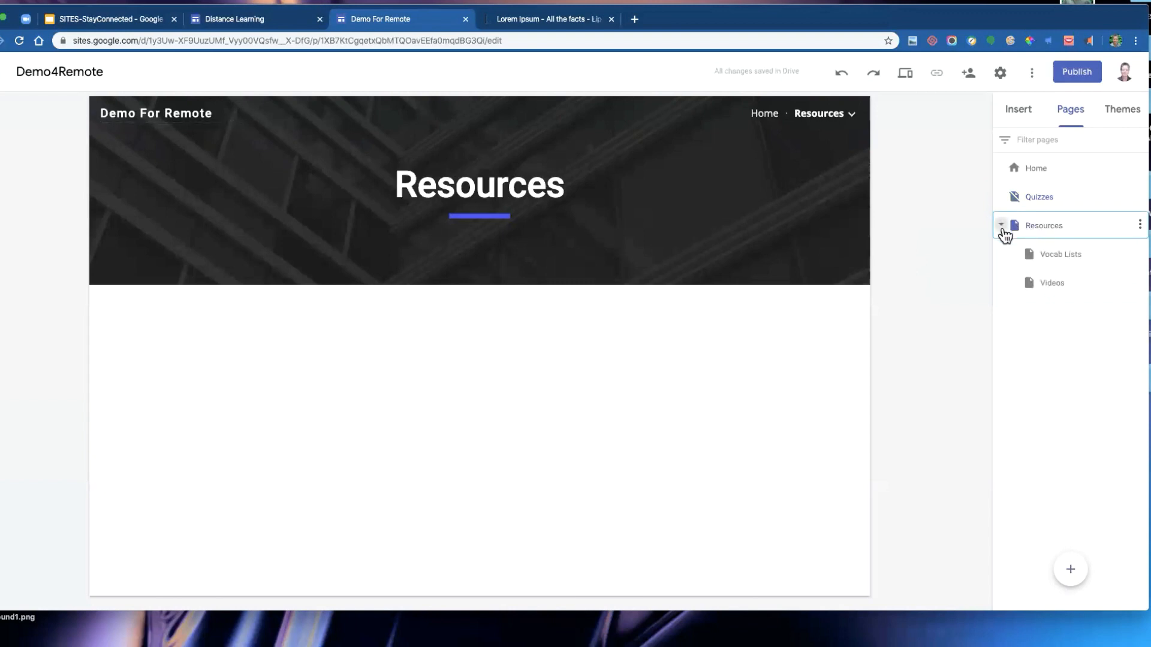
left_click(1052, 290)
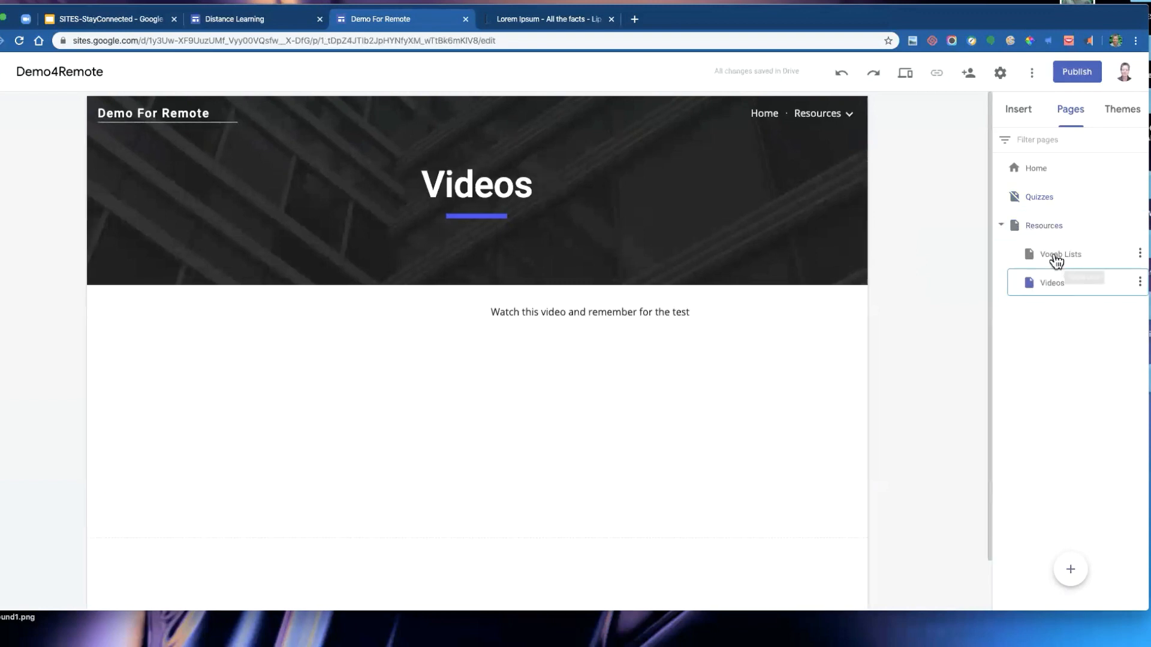
left_click_drag(1053, 260, 1022, 165)
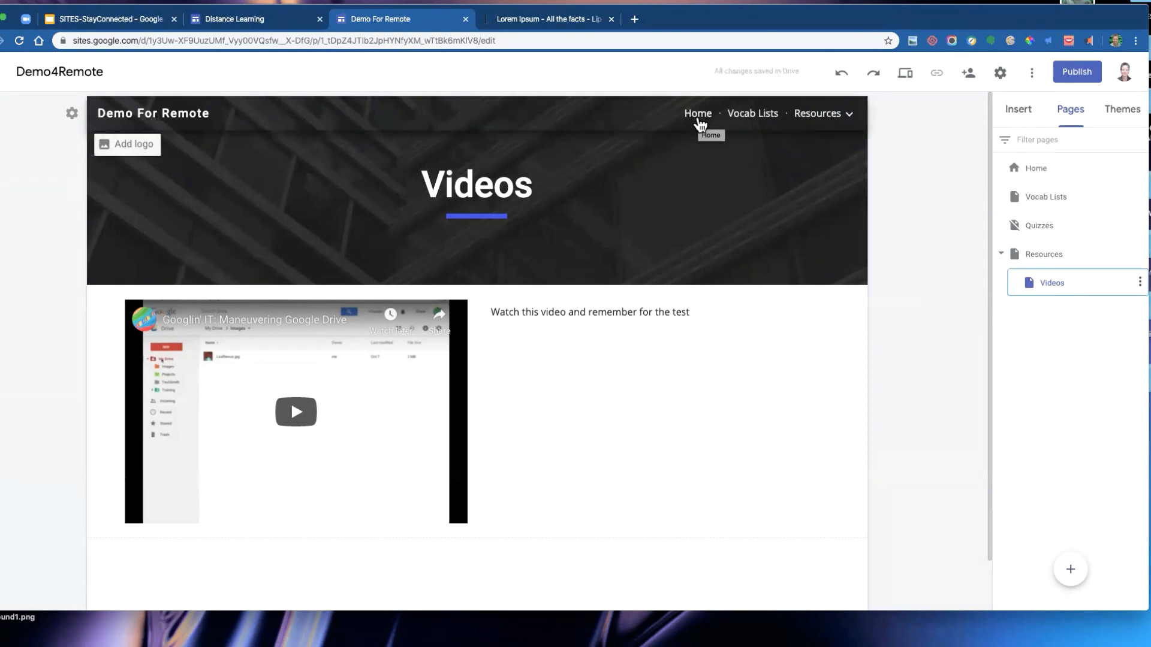
- Reorder the pages so Resources follows Home, then Vocab Lists, with Quizzes last
mouse_move(835, 125)
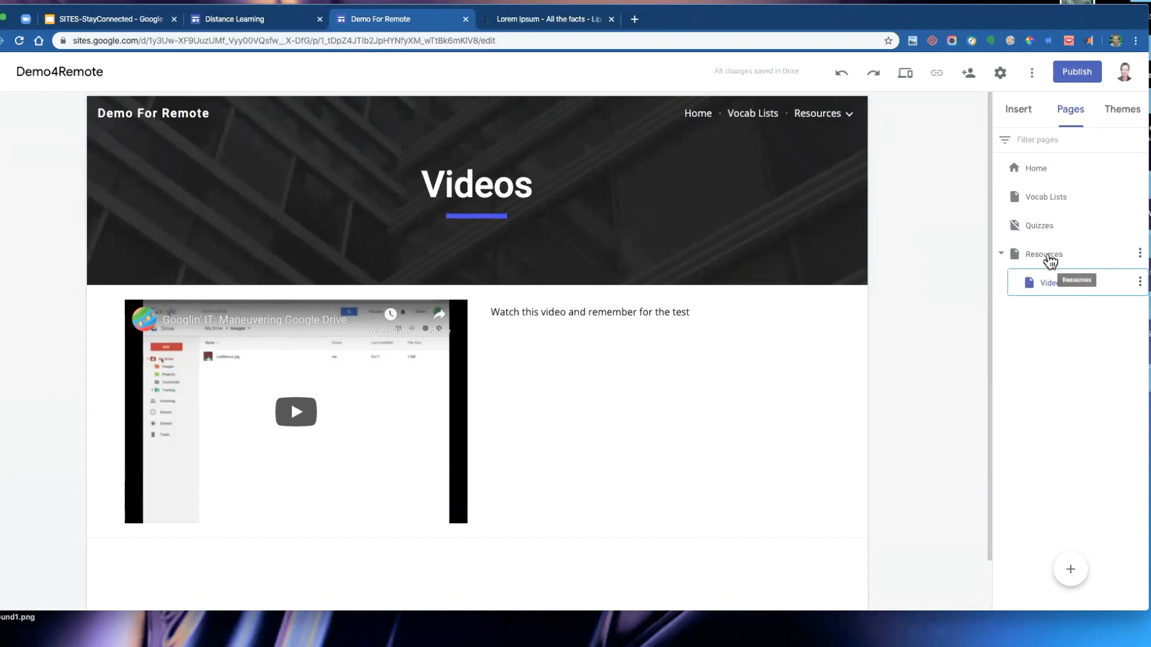
left_click_drag(1049, 259, 1039, 217)
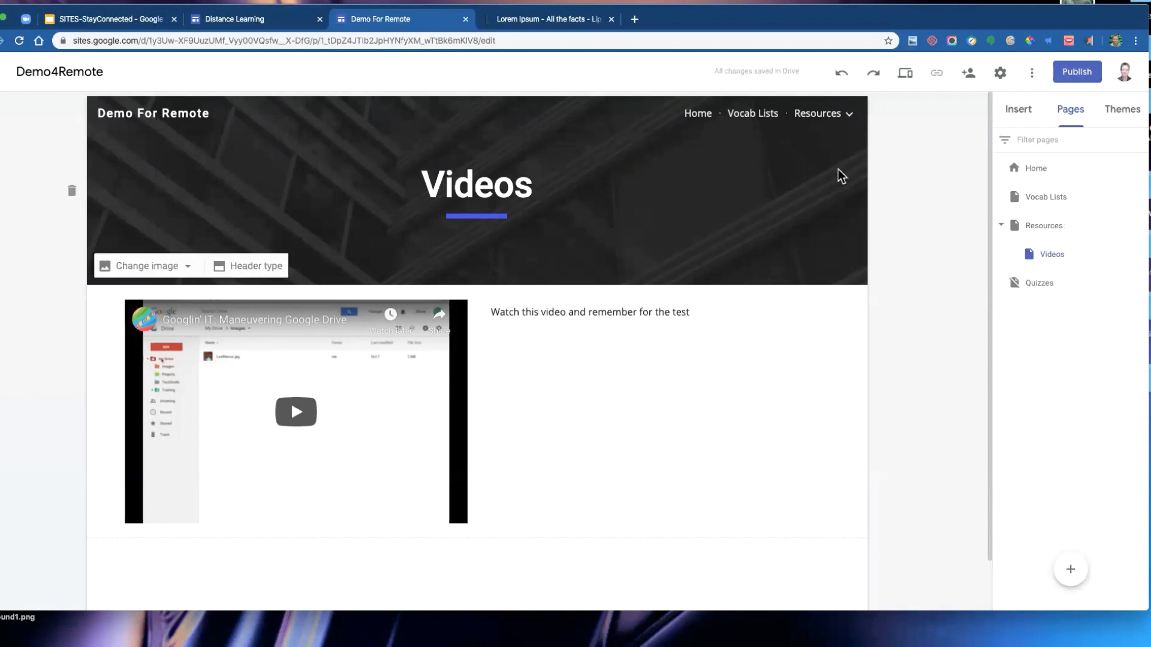
left_click_drag(1043, 200, 1027, 268)
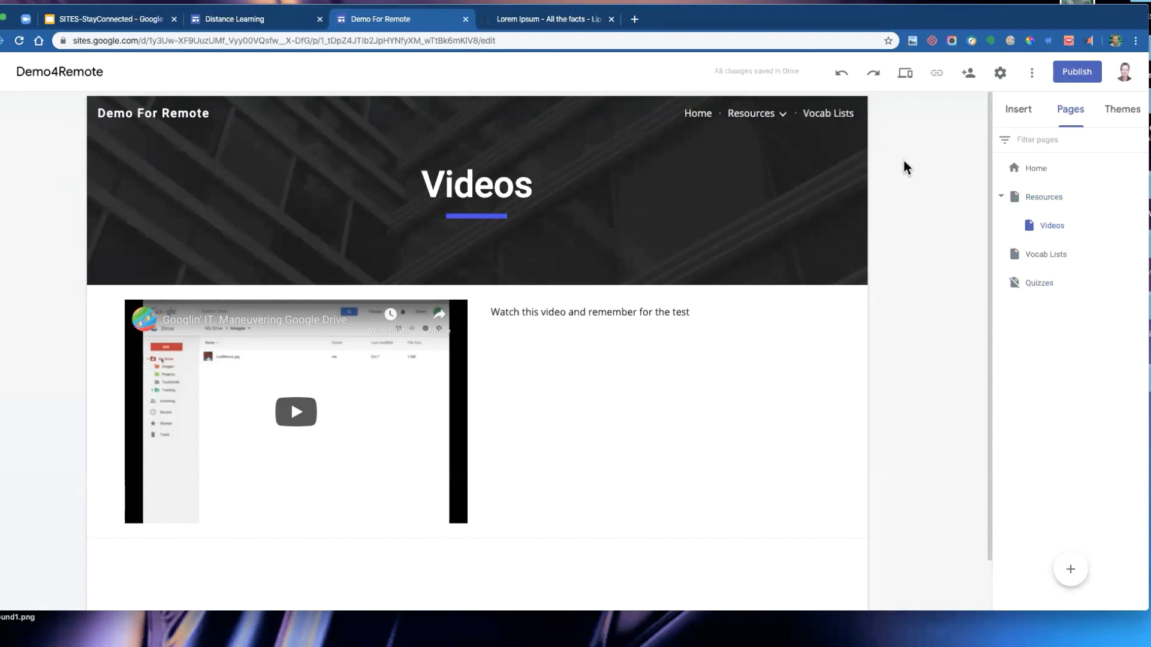
mouse_move(827, 277)
left_click(1026, 114)
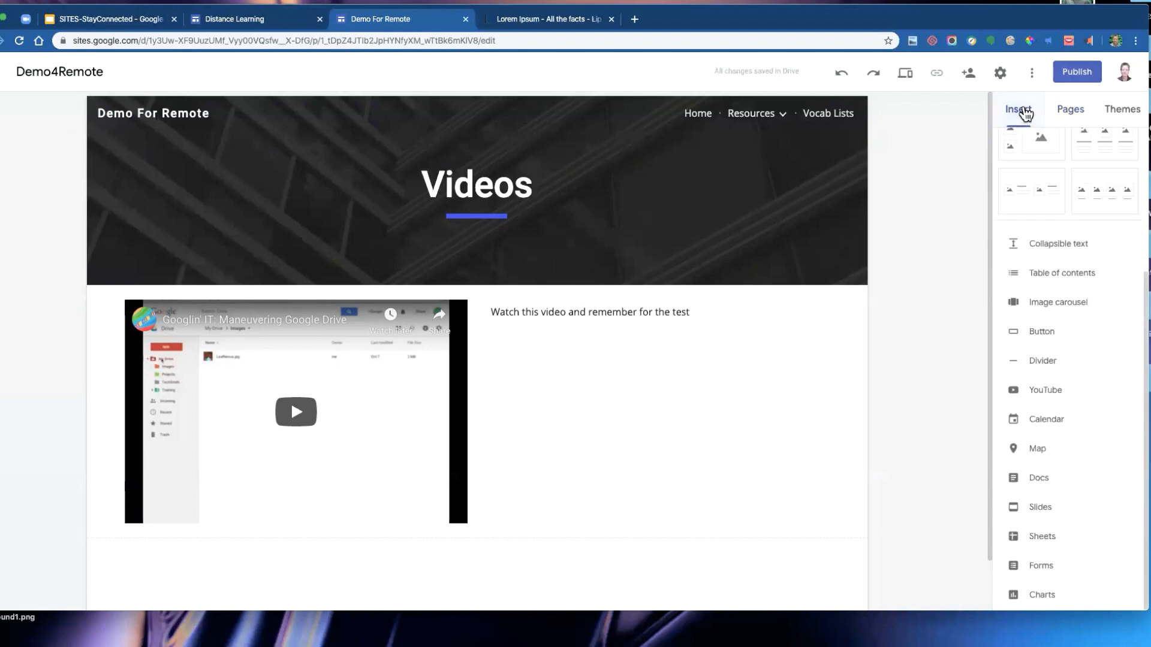
left_click(1068, 111)
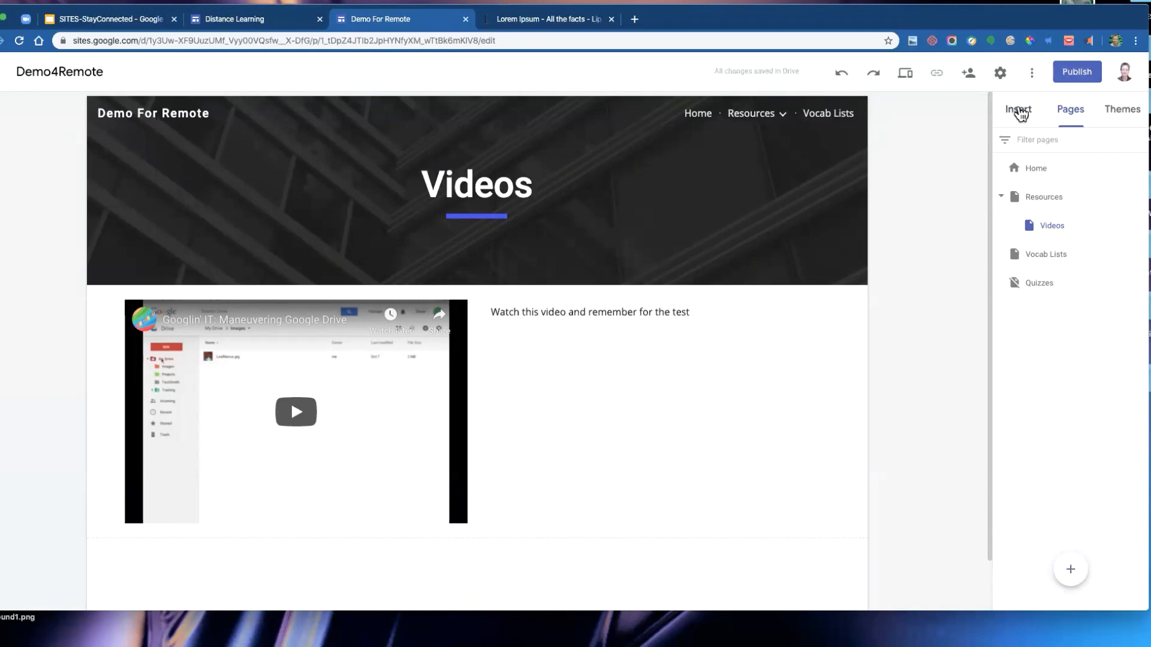
left_click(1019, 111)
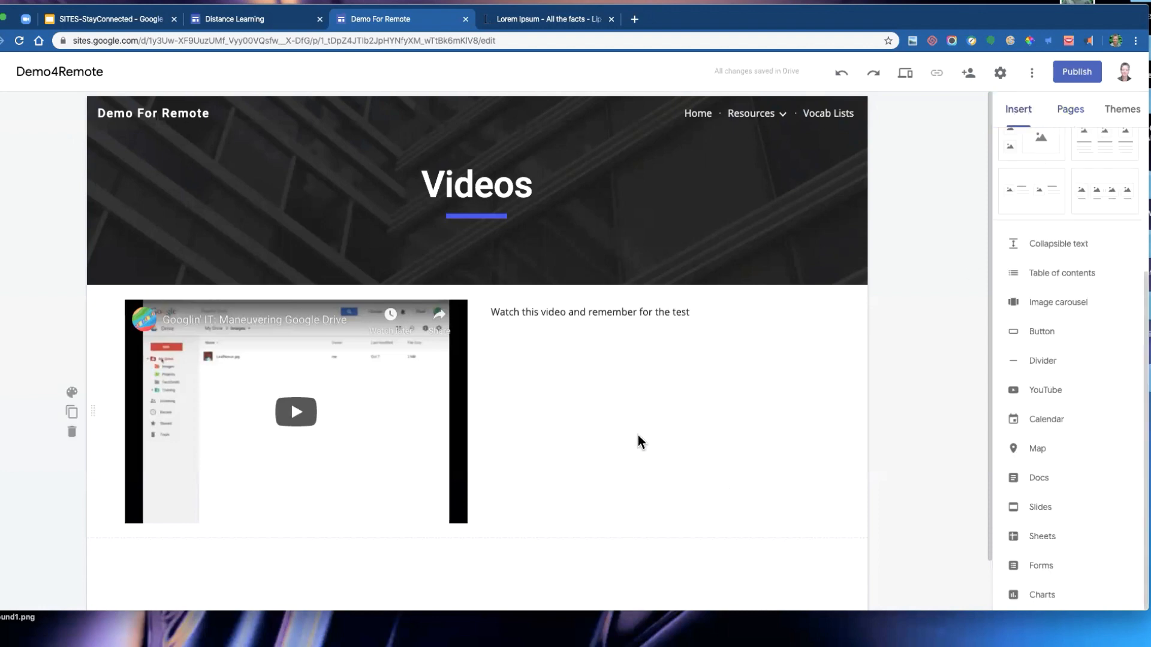
- Shift the site map image on the Home page further to the right
left_click(698, 117)
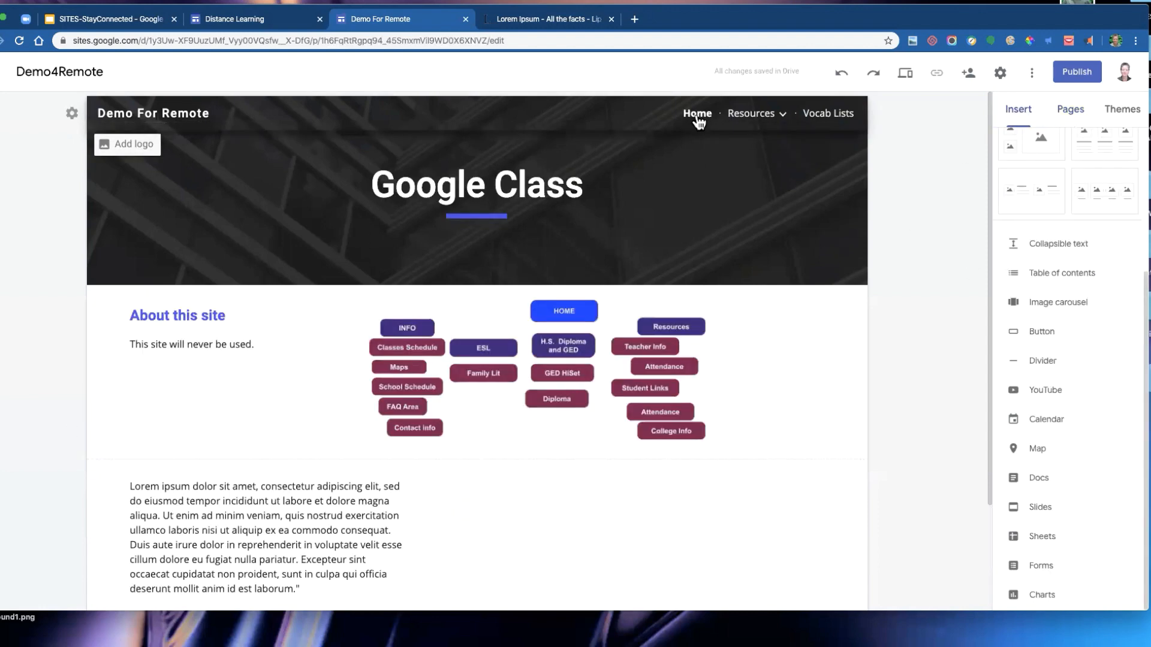
left_click(504, 322)
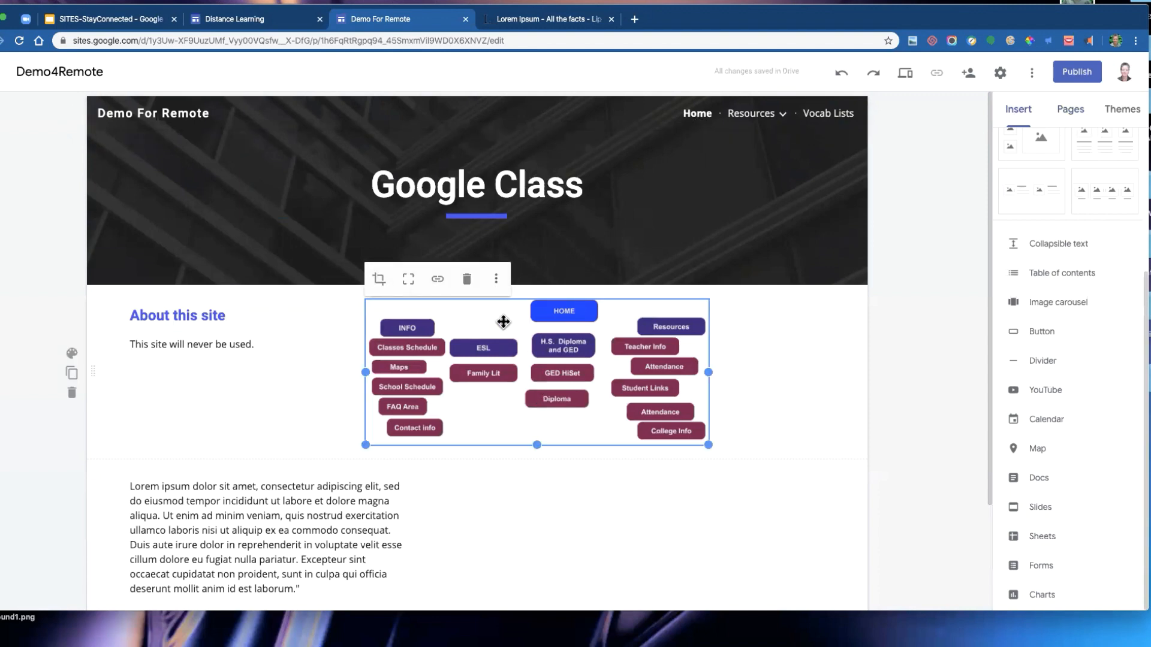
left_click_drag(504, 322, 653, 313)
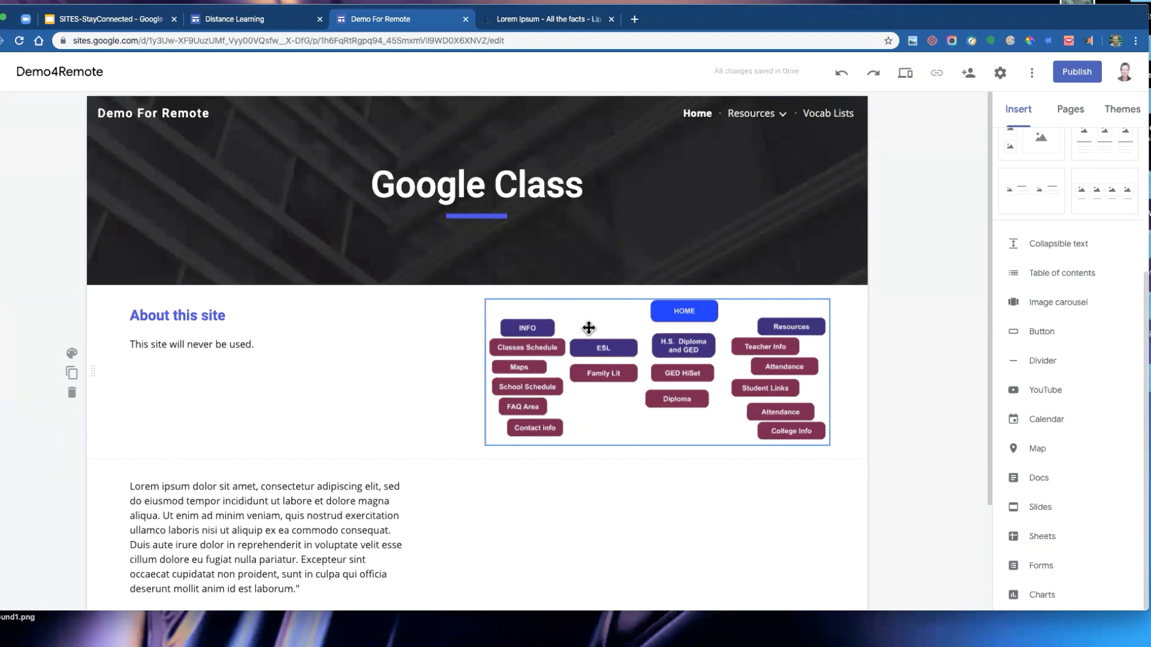
left_click_drag(588, 328, 628, 342)
double_click(333, 369)
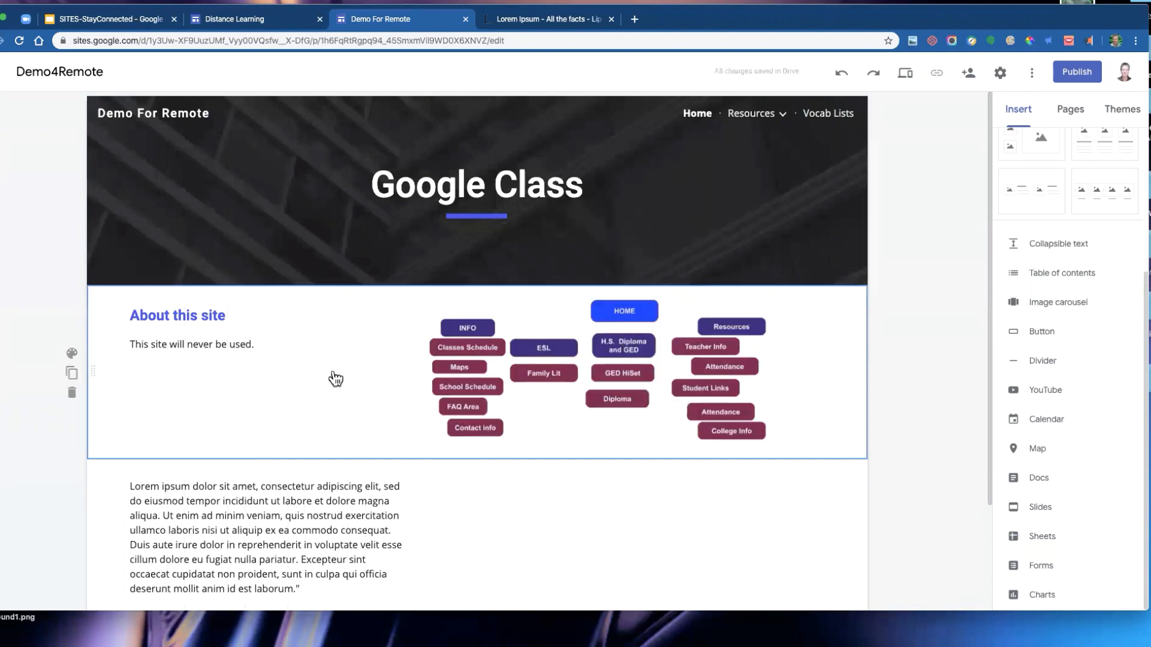
left_click(335, 371)
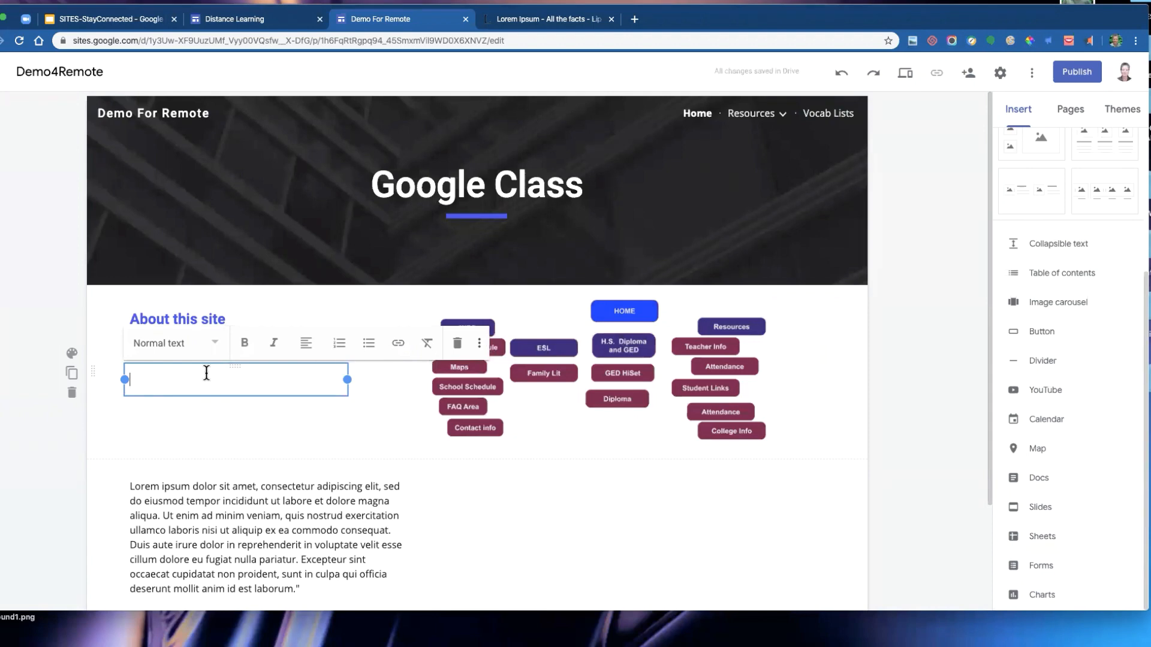
type("www.otan.us")
left_click(207, 411)
left_click(203, 391)
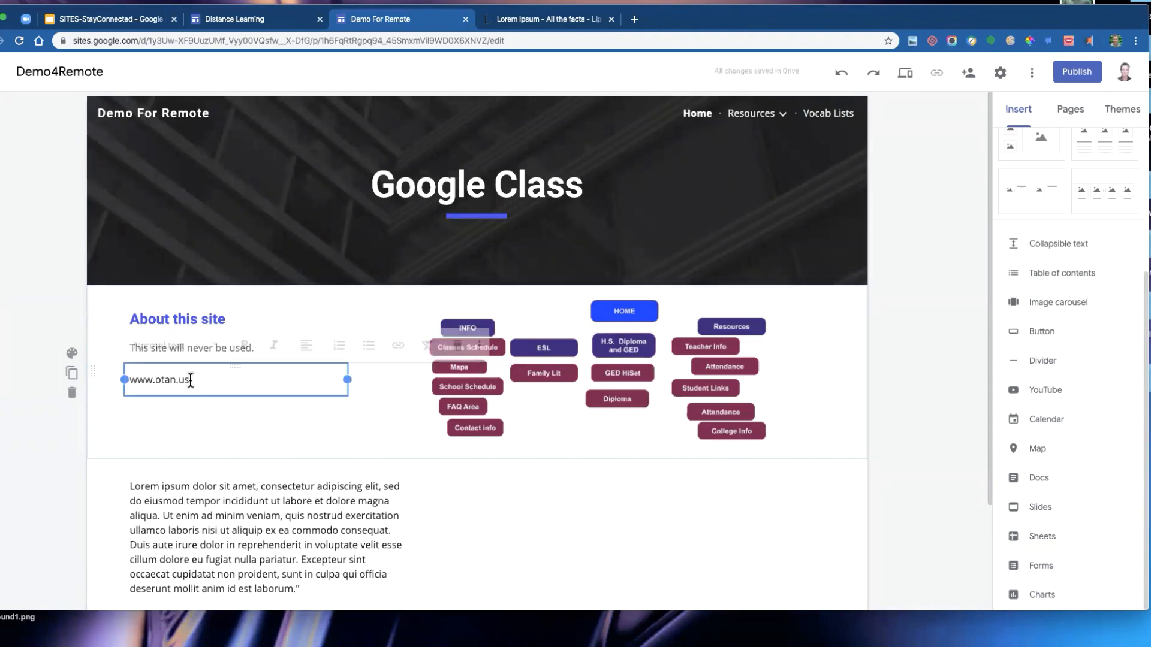
left_click_drag(180, 365, 558, 290)
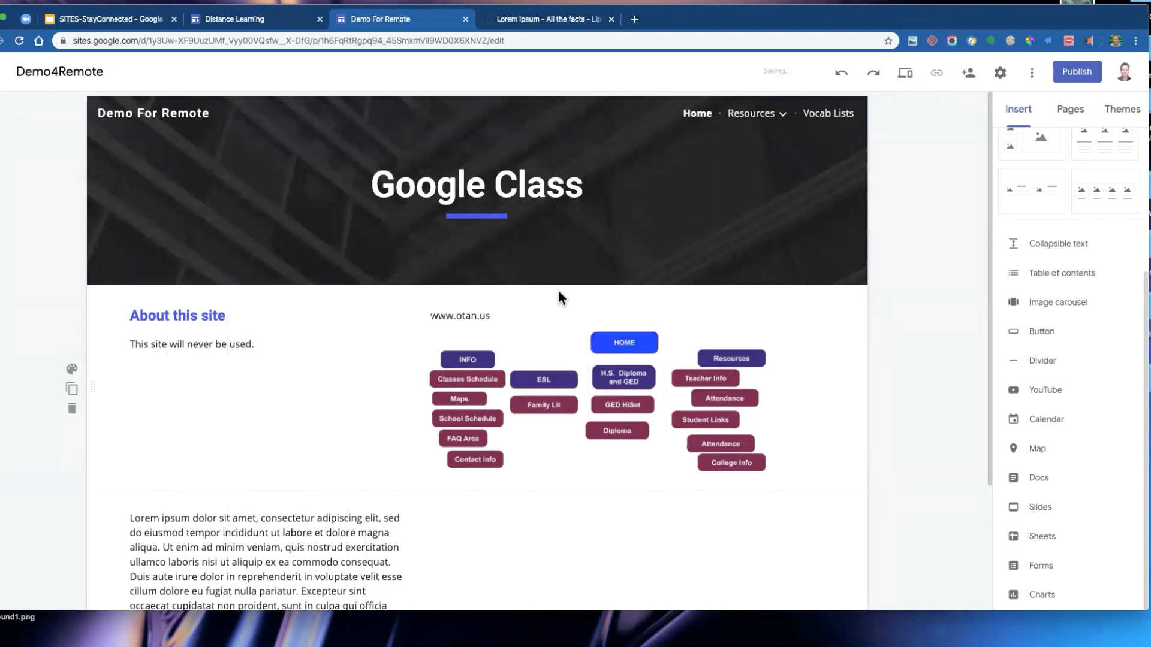
left_click(506, 341)
left_click(488, 317)
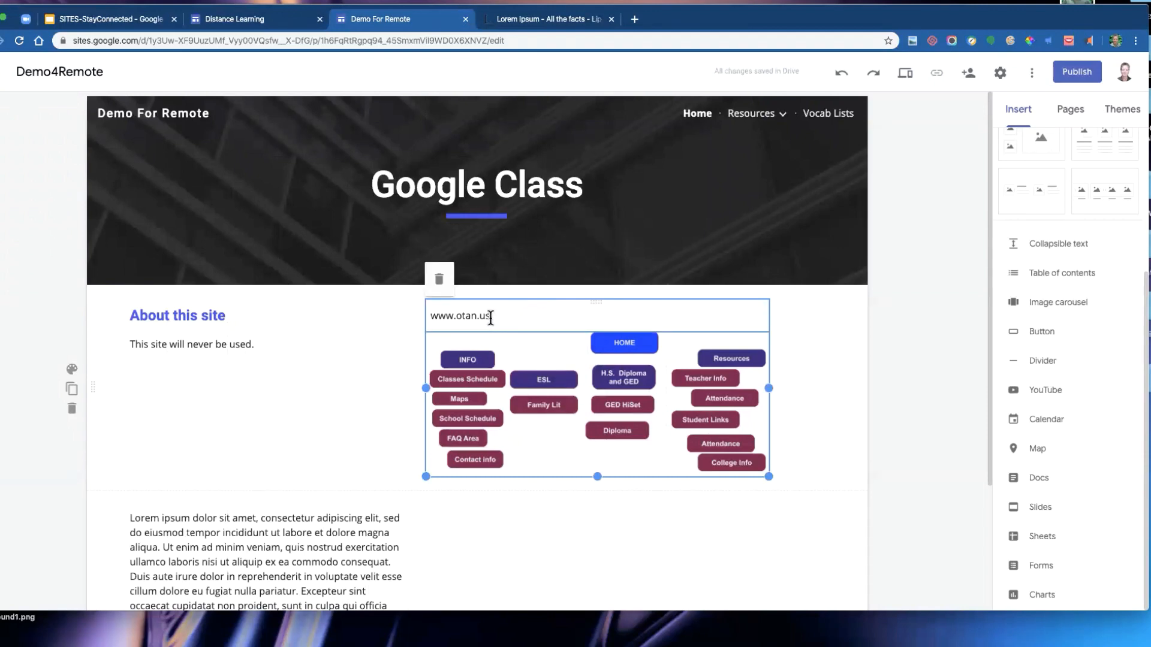
left_click(419, 314)
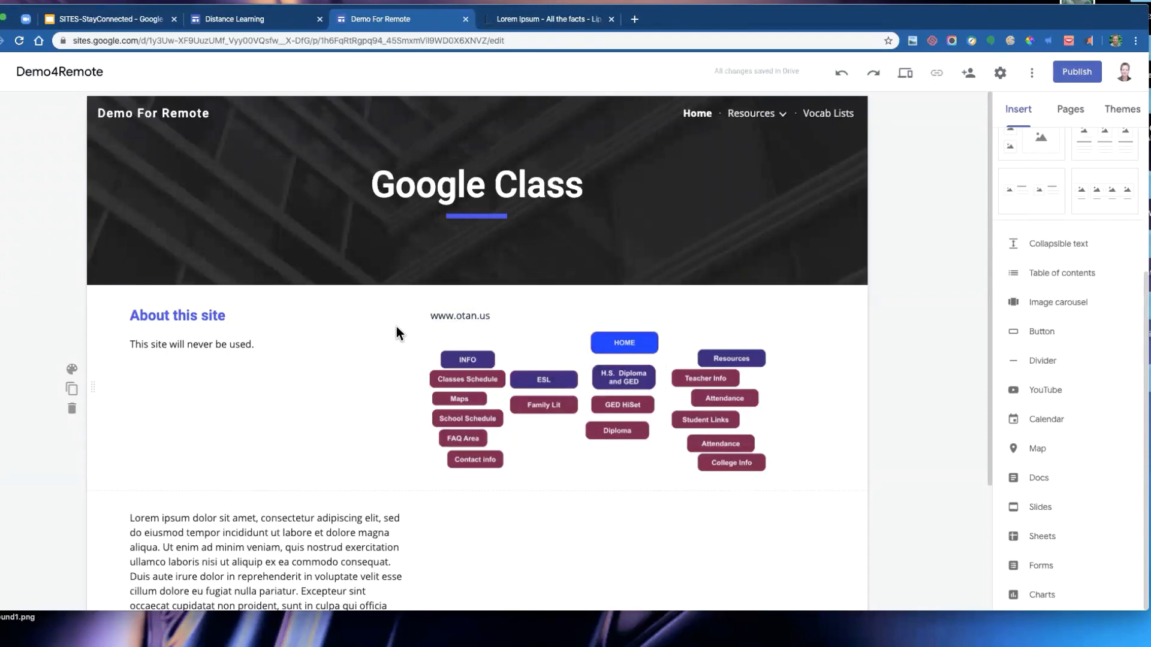
double_click(469, 315)
triple_click(469, 315)
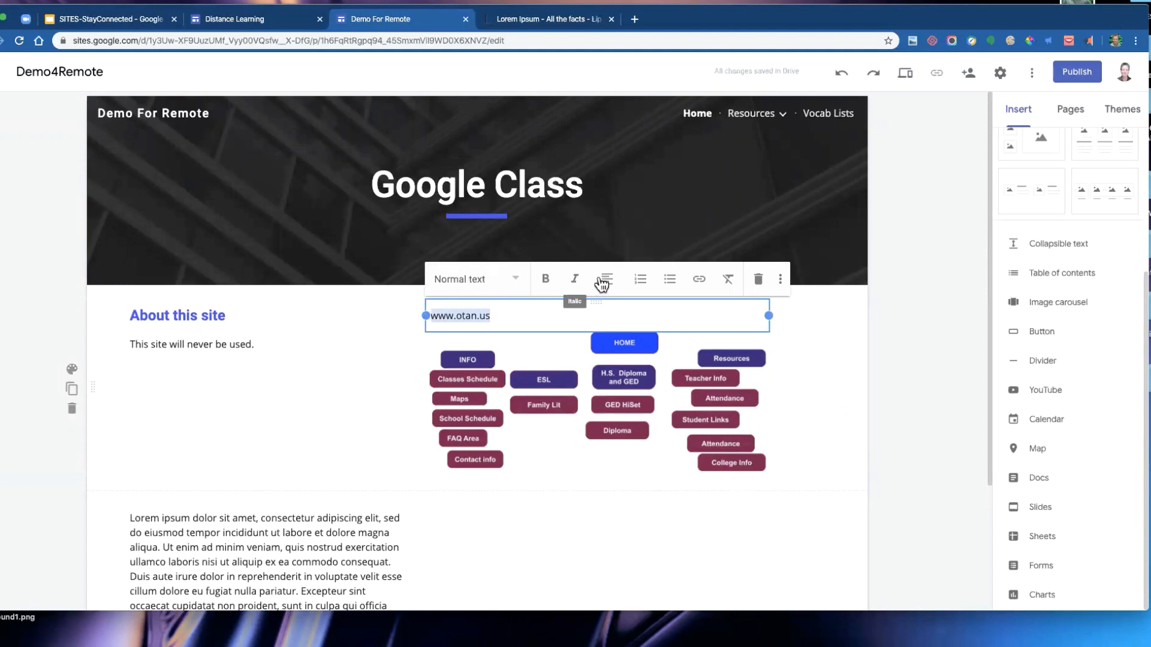
left_click(701, 280)
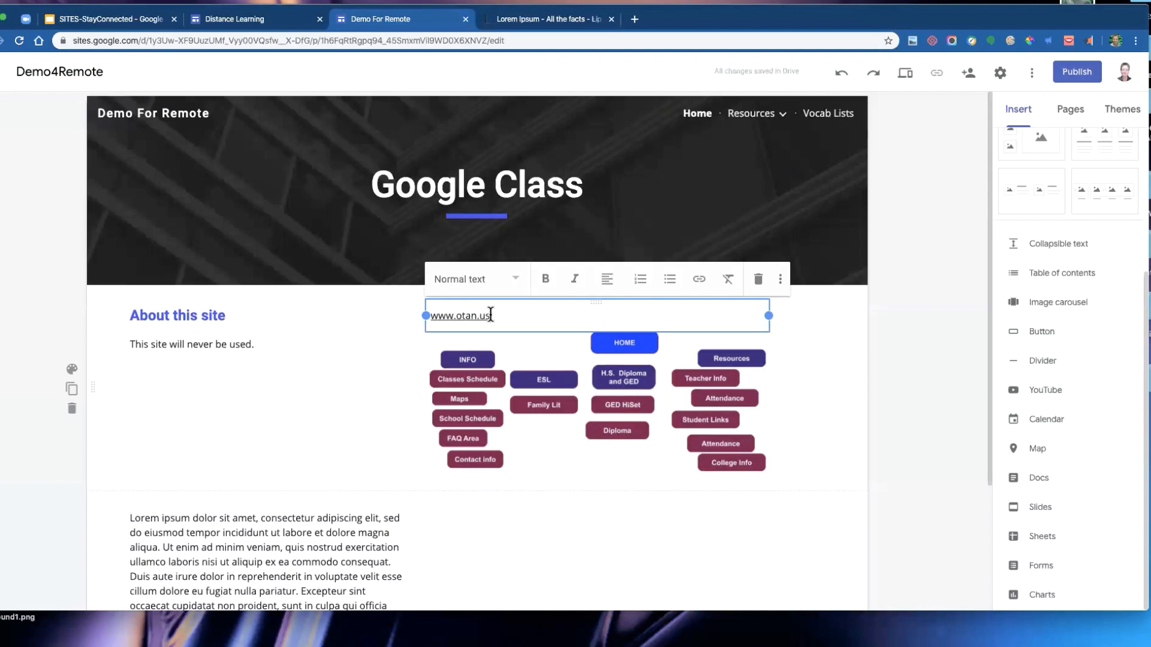
left_click_drag(490, 315, 405, 317)
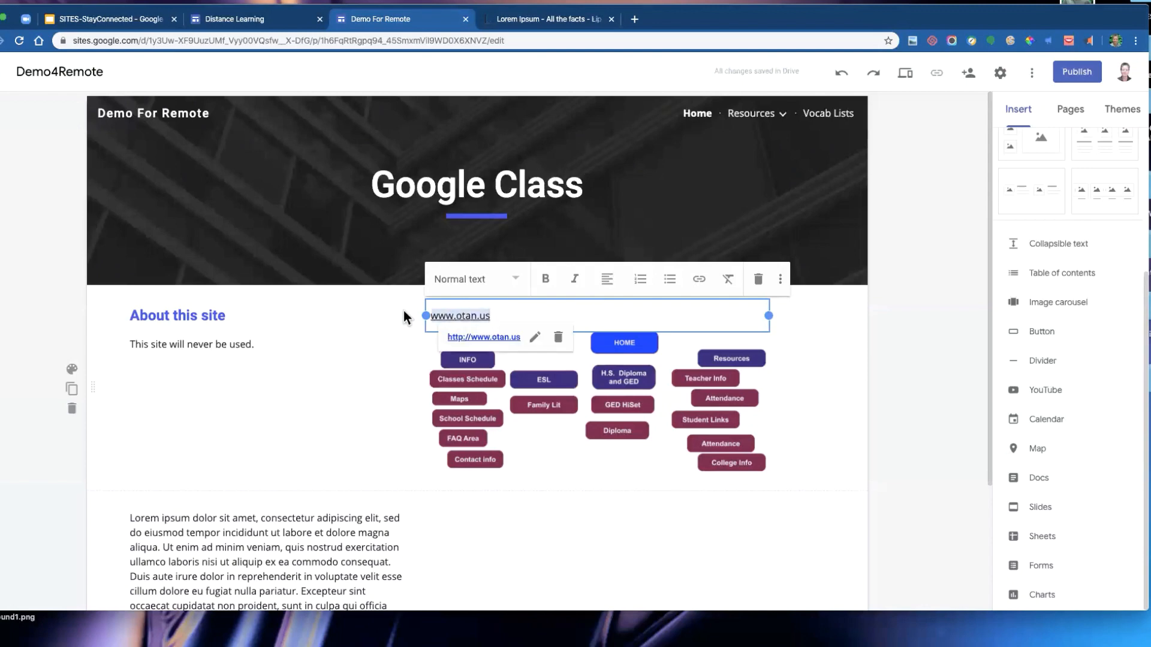
type("OTAN")
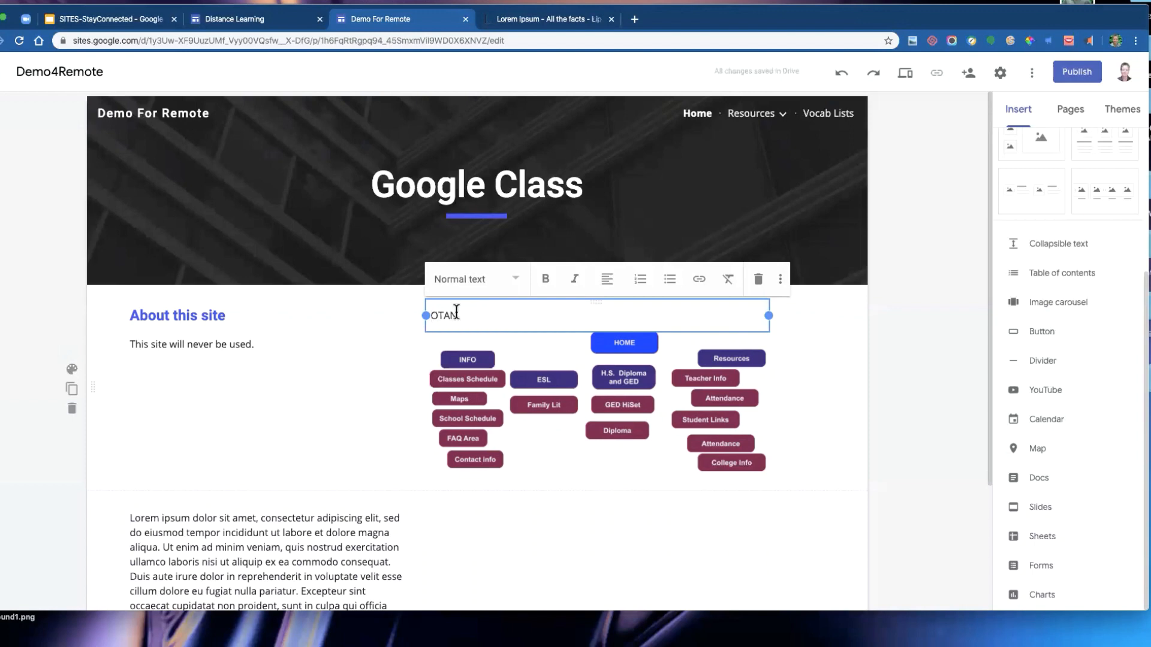
left_click_drag(459, 316, 416, 313)
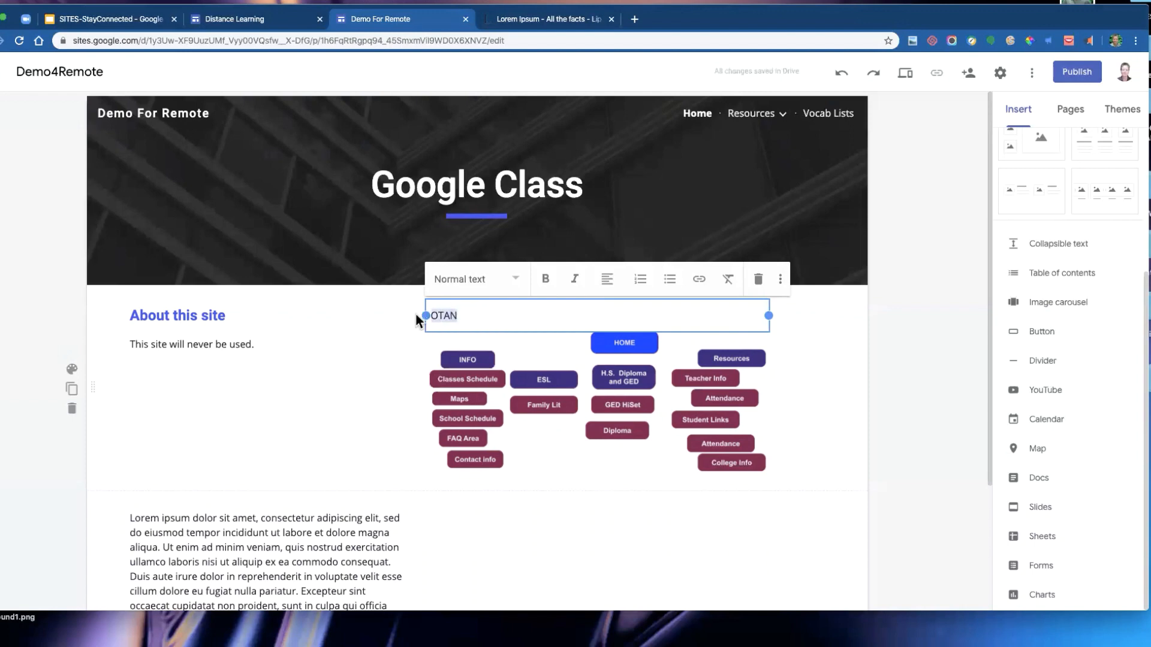
left_click(700, 279)
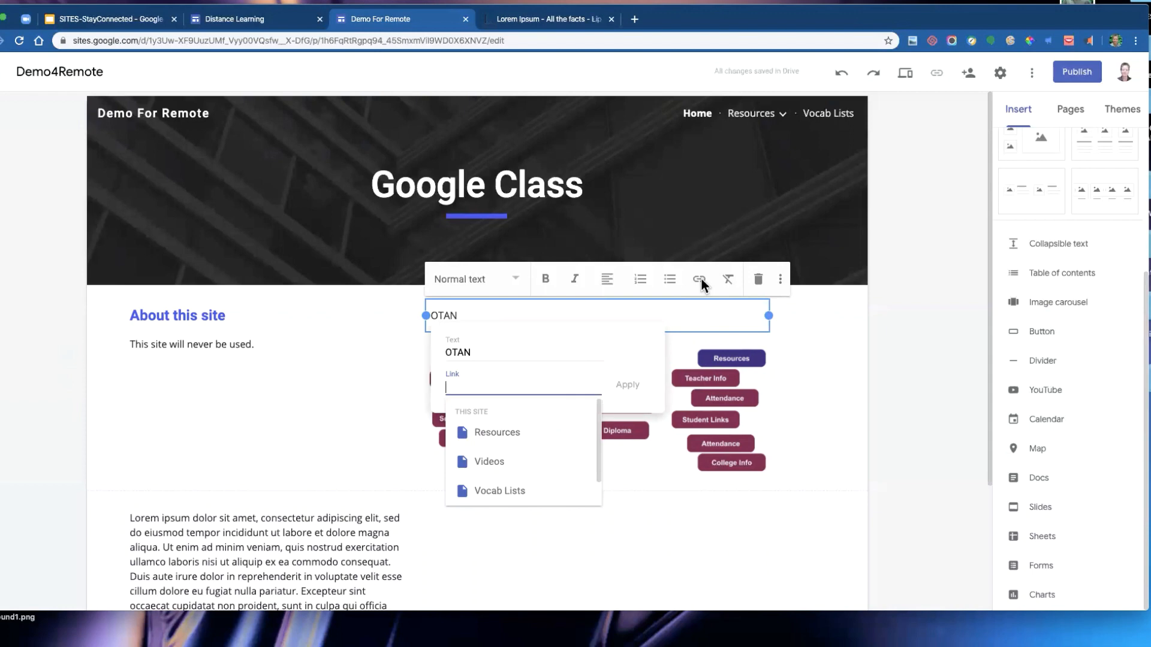
type("www.otan.us")
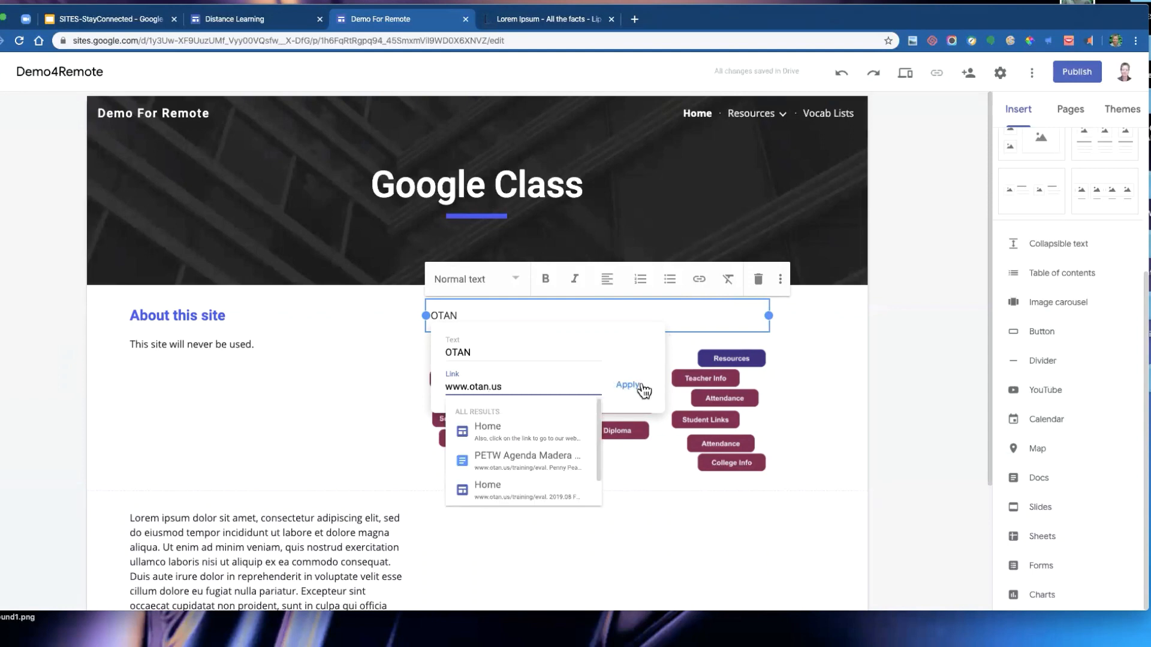
left_click(629, 387)
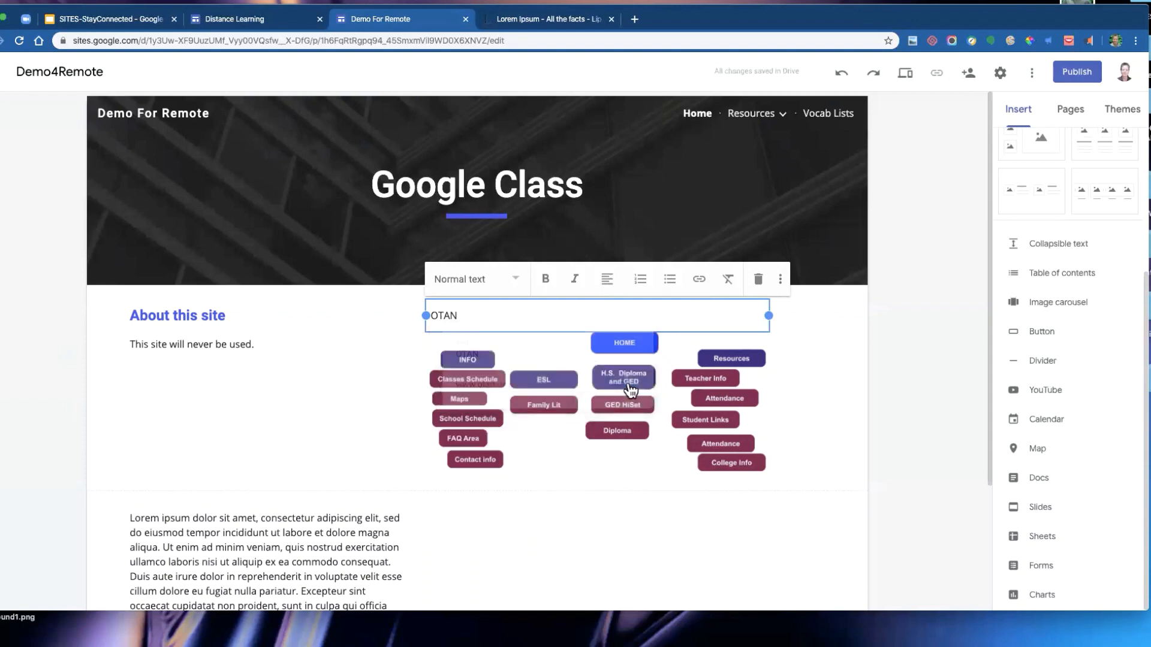
left_click(796, 336)
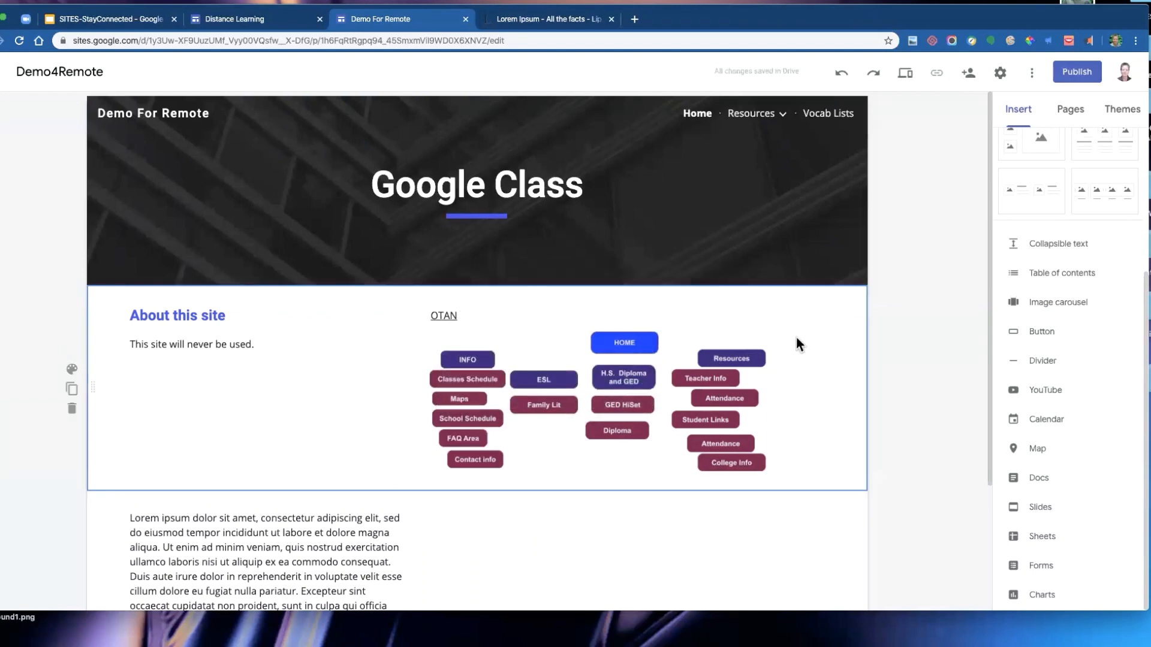
left_click(482, 363)
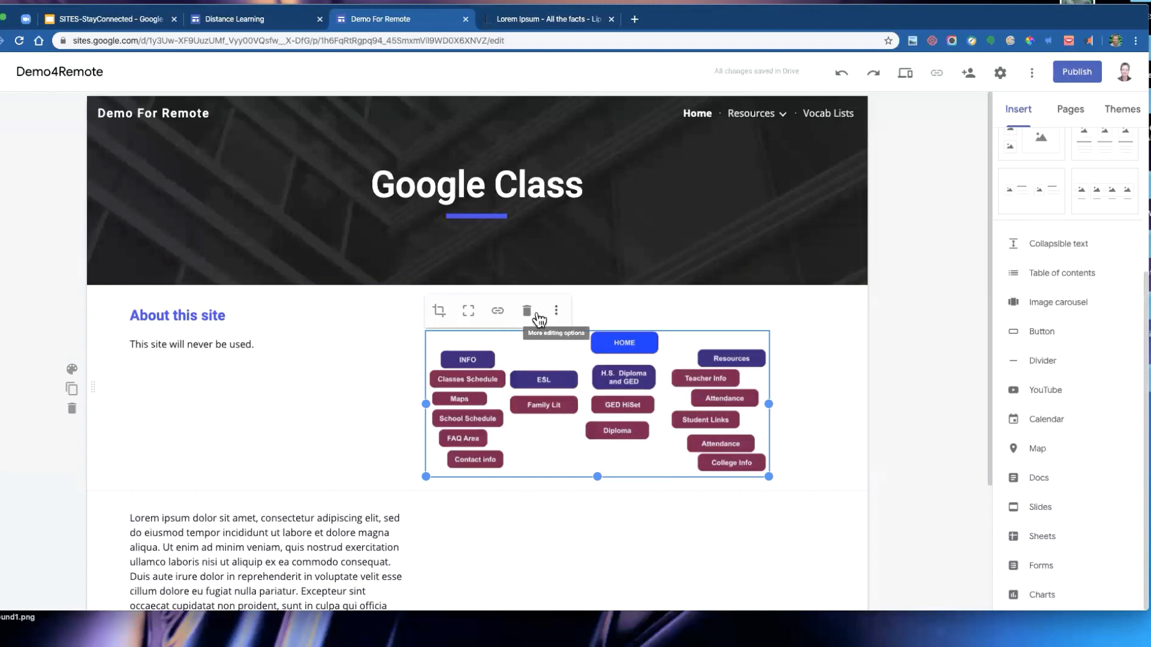
left_click(498, 310)
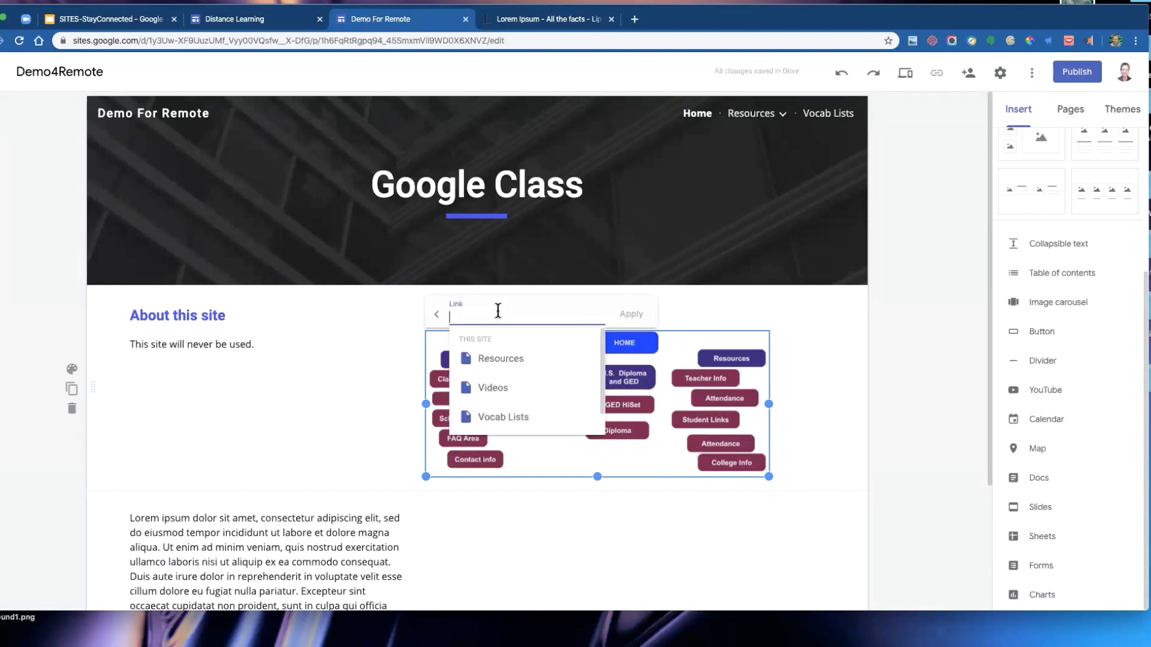
type("www.otan.us")
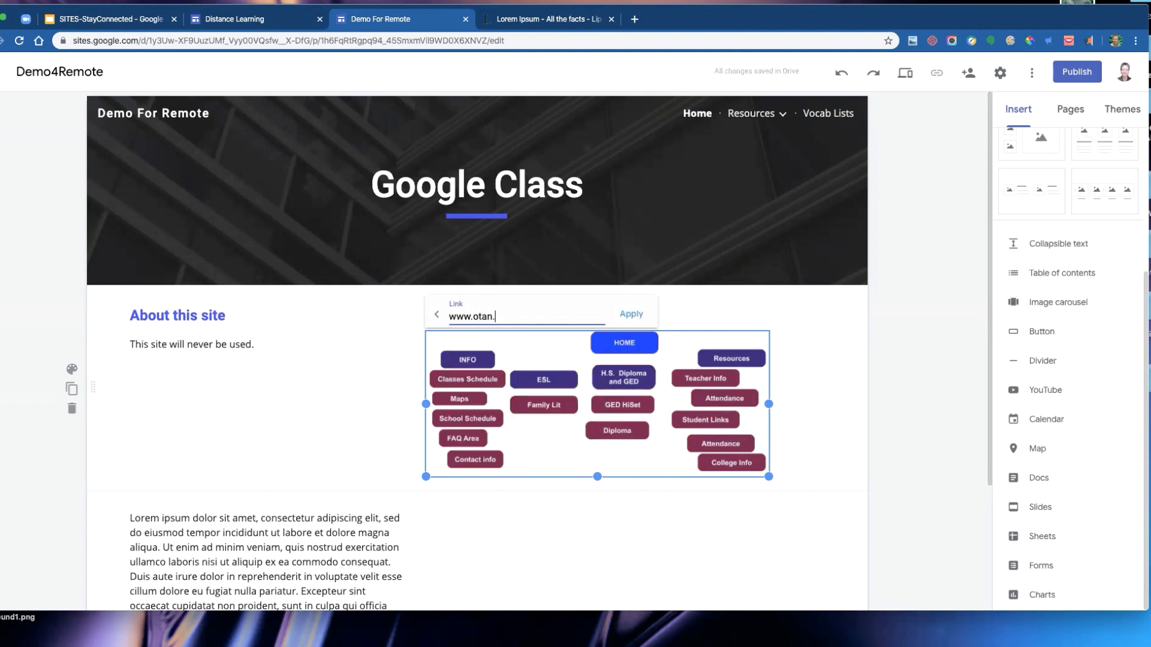
left_click(631, 314)
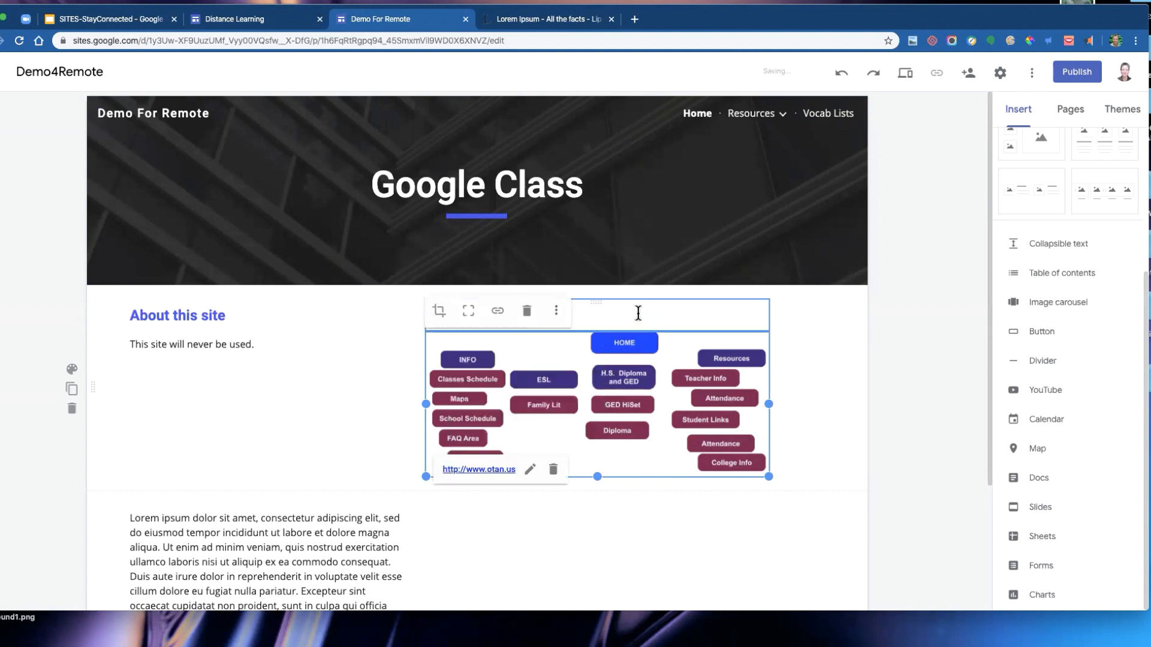
left_click(517, 388)
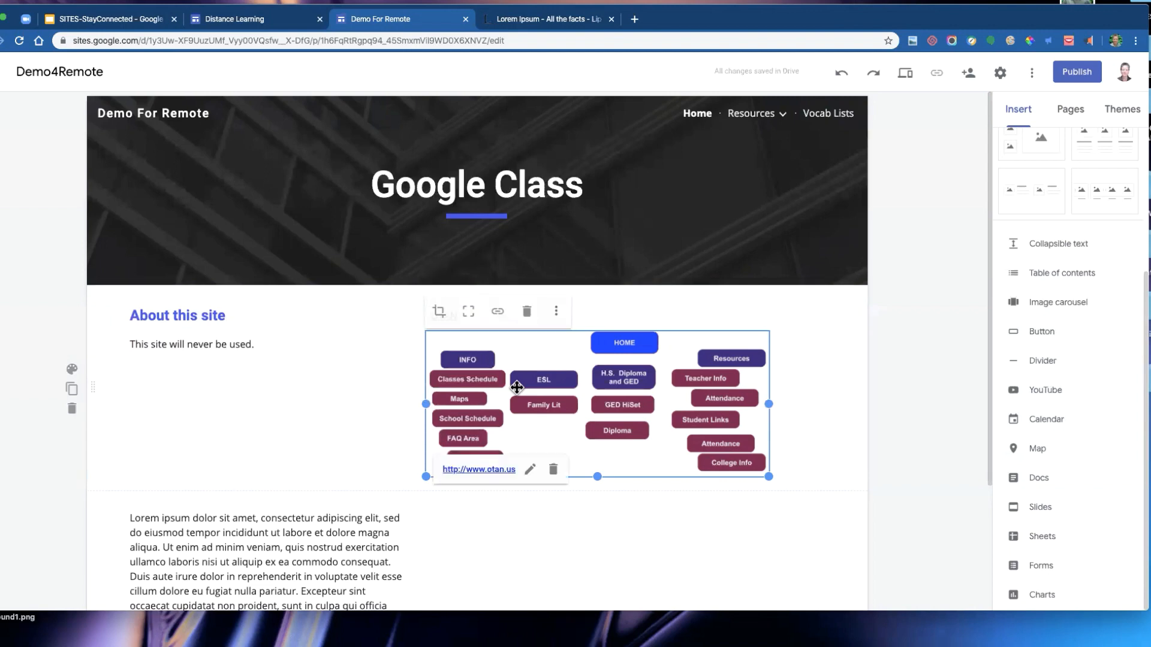
- Add the alt text "web site schema bubble plan" to the site map image
left_click(559, 313)
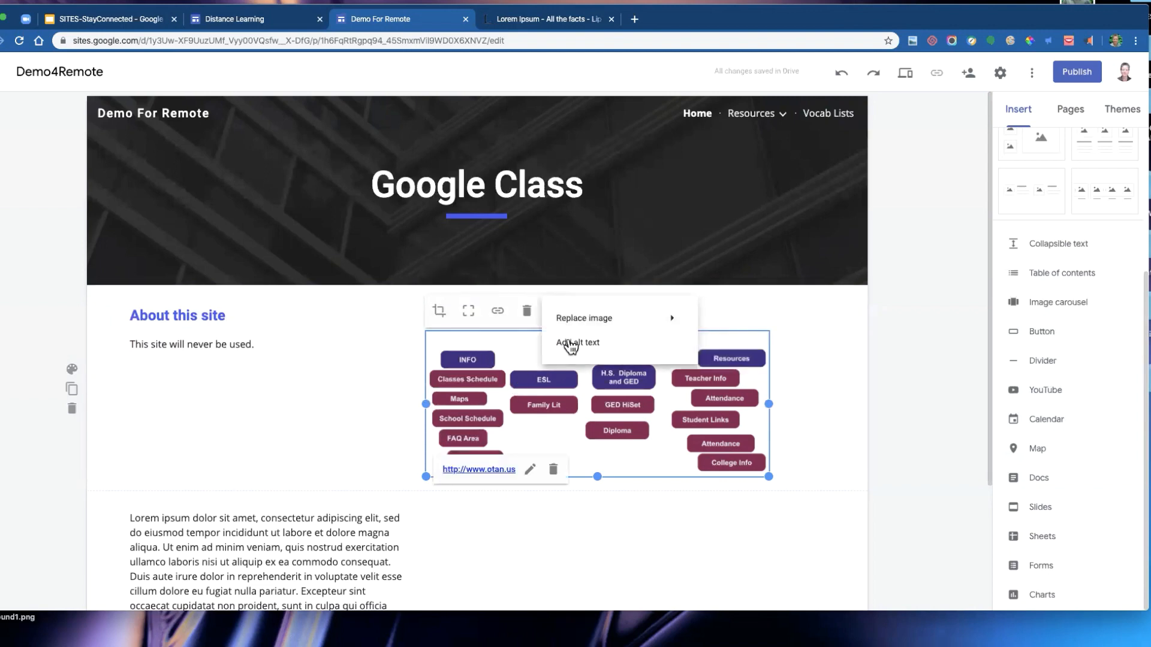
left_click(570, 344)
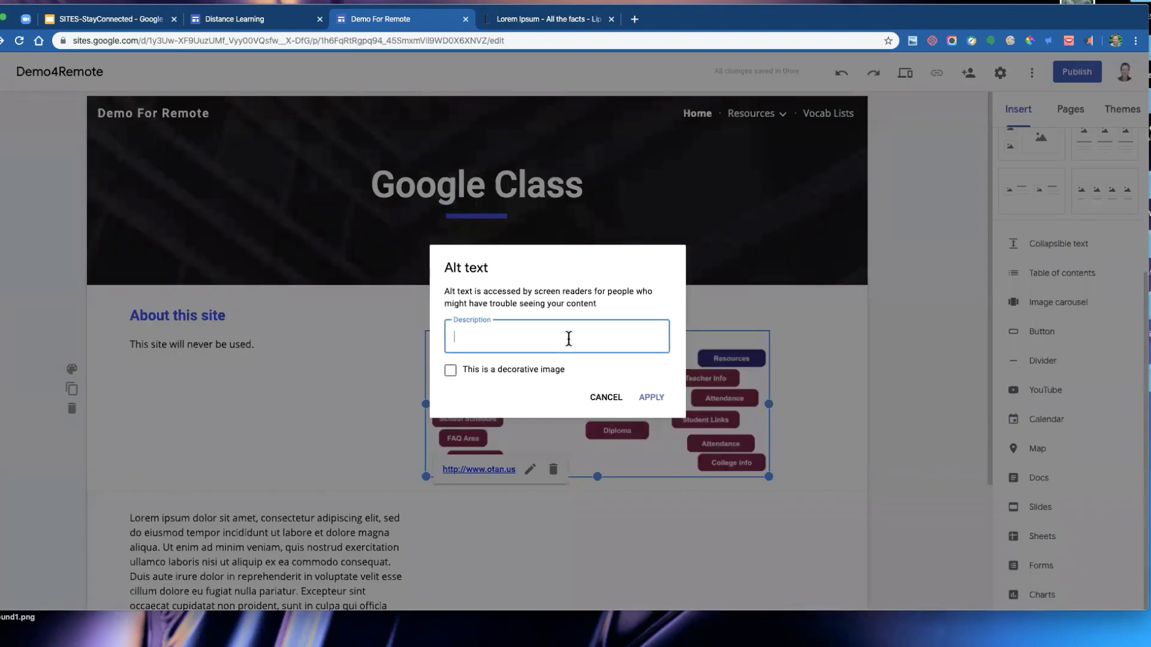
type("Schema of a web site bubble ")
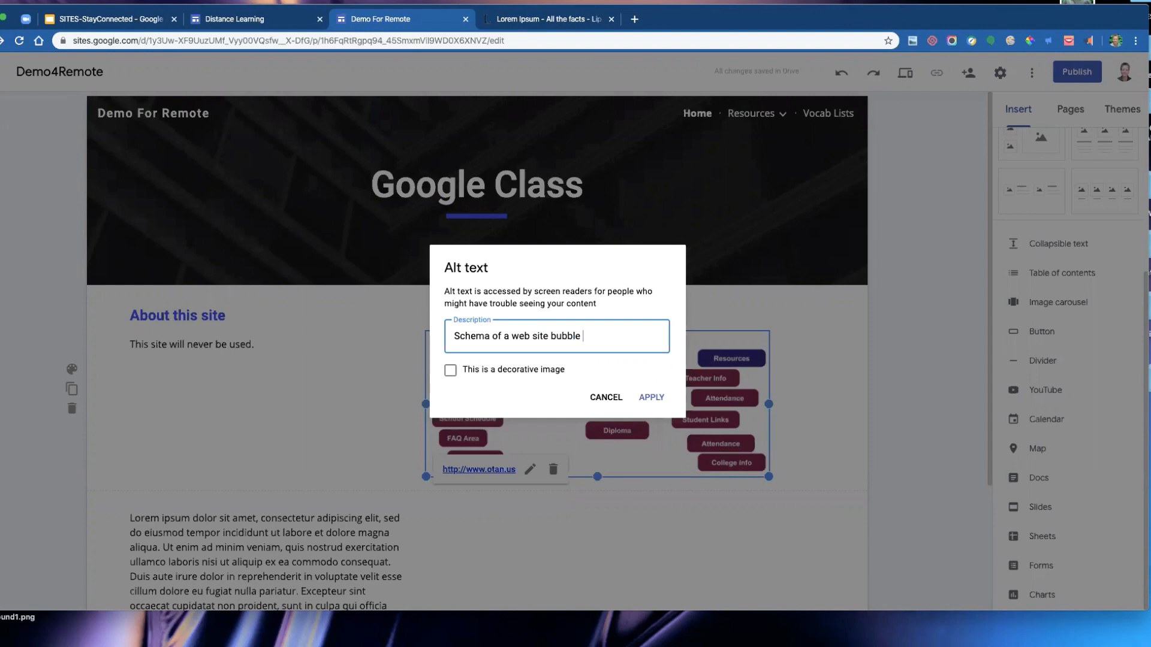
type("plan in")
key("BackSpace")
key("BackSpace")
left_click(451, 375)
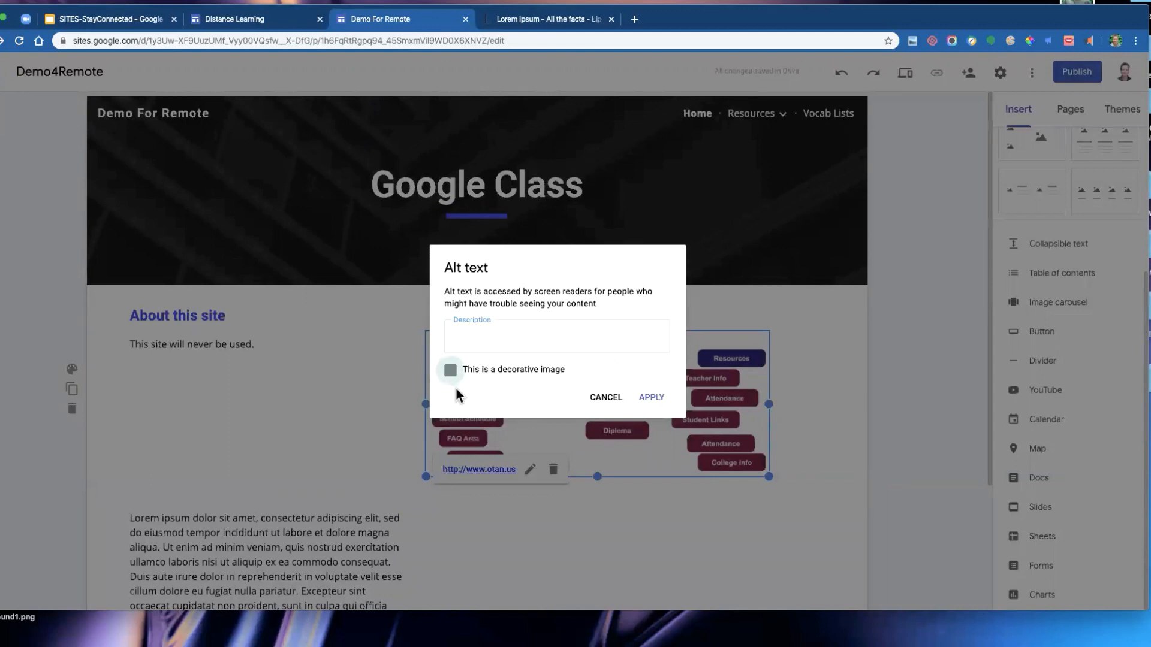
left_click(451, 370)
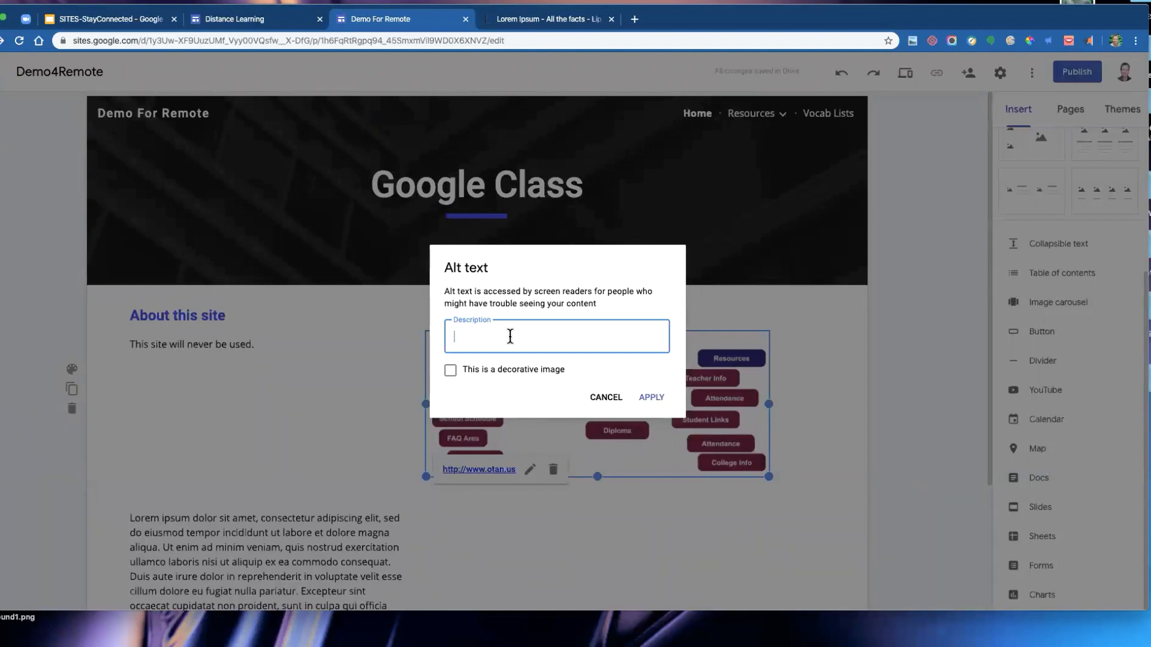
type("web site schema bubble plan")
left_click(653, 398)
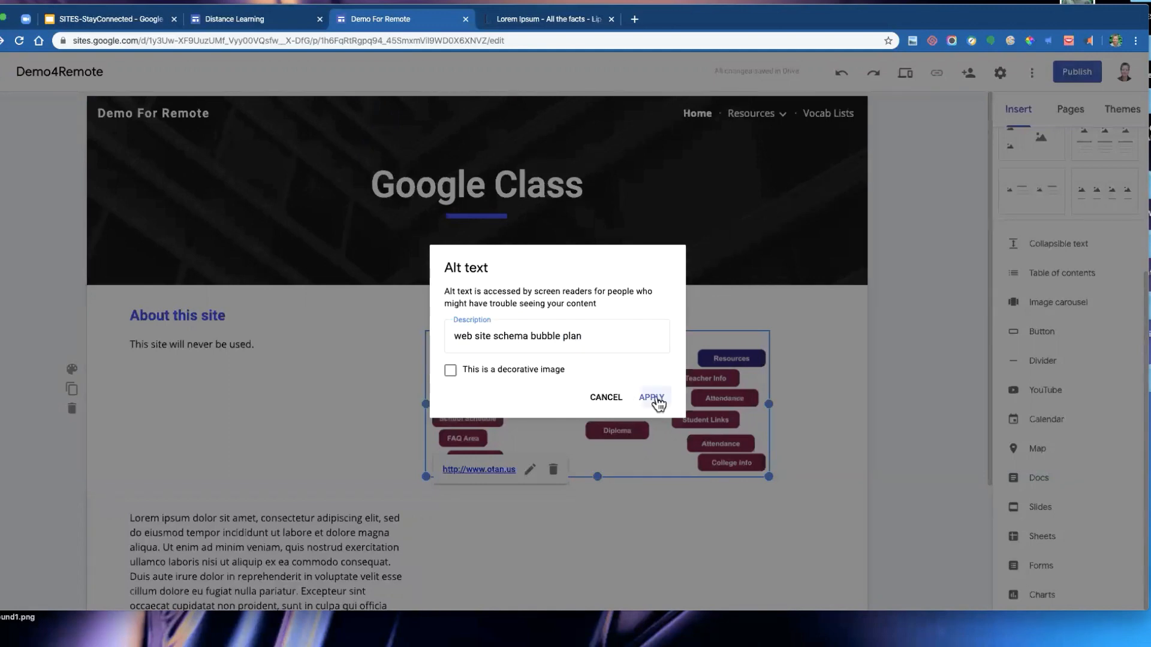
left_click(847, 395)
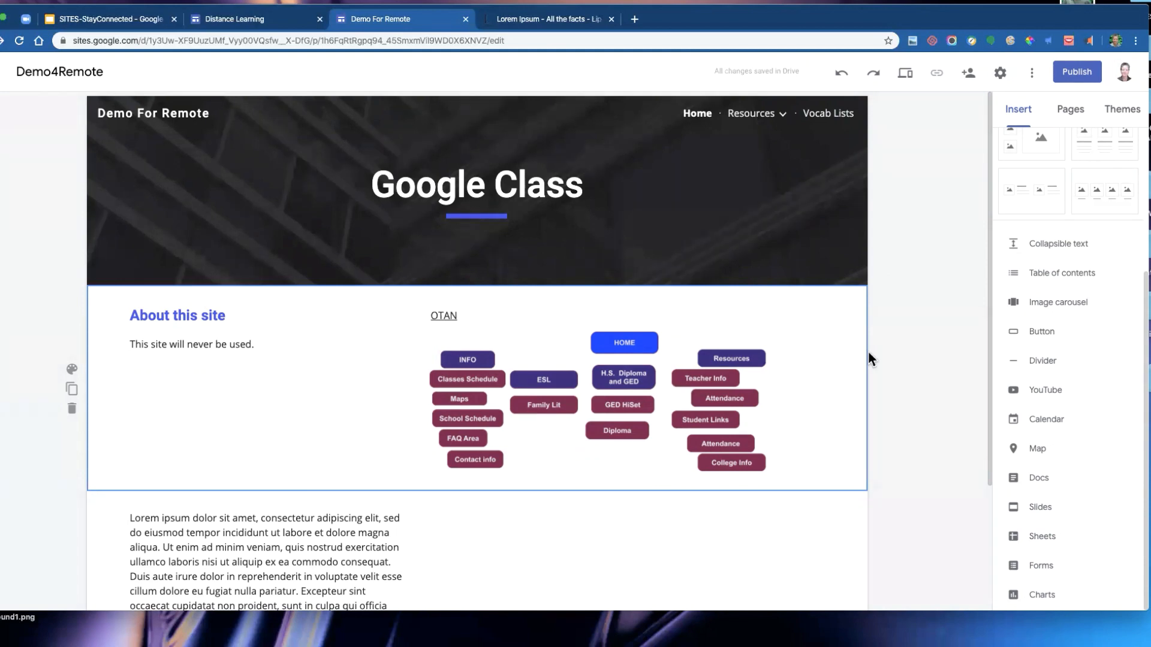
- Widen the Lorem ipsum text box toward the middle of the page
scroll(846, 349, "down", 2)
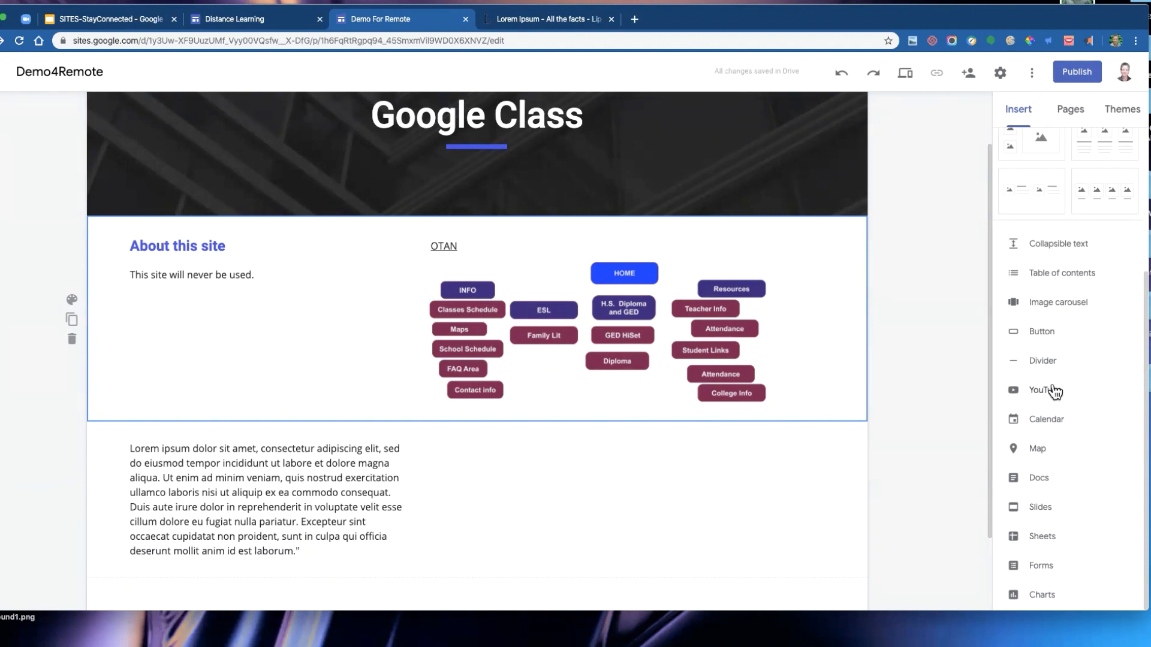
scroll(260, 269, "down", 2)
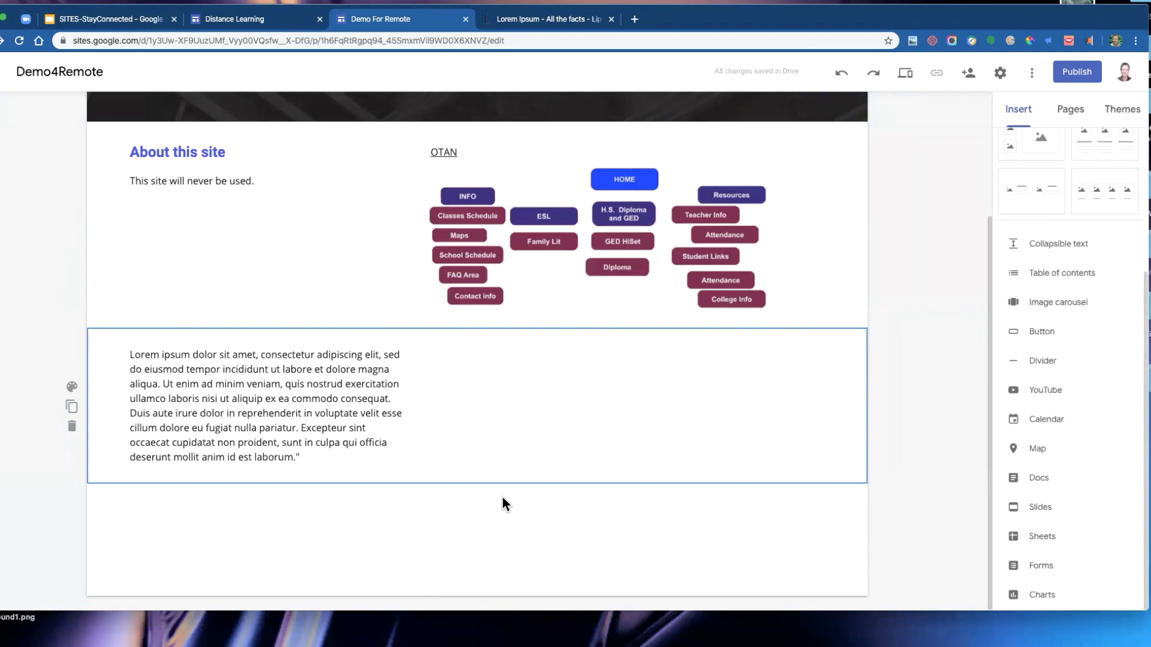
left_click(401, 397)
left_click_drag(408, 404, 510, 402)
- Shrink the site map image by pulling its lower-left corner inward
left_click(493, 280)
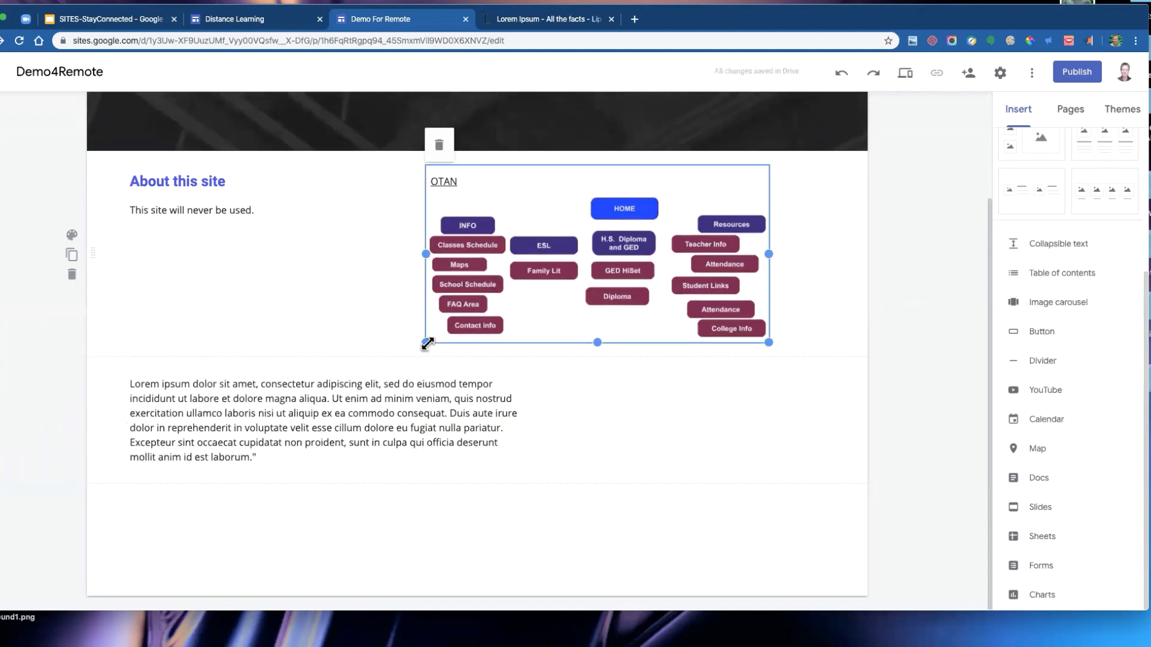
left_click_drag(427, 342, 477, 325)
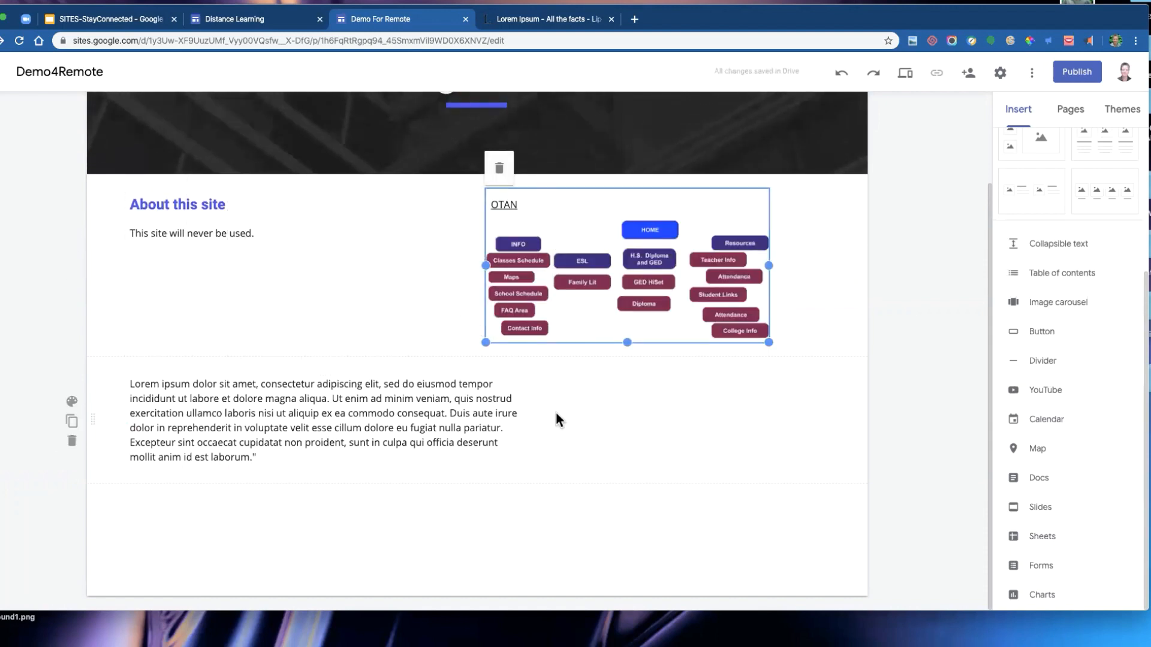
left_click(602, 444)
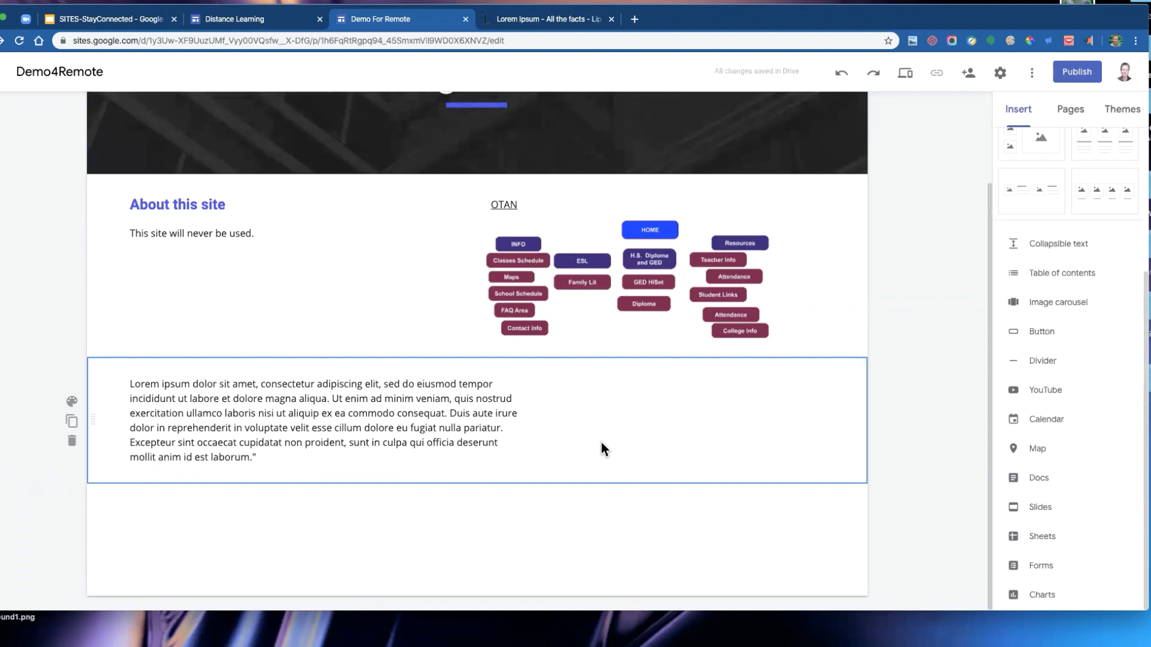
- Open the YouTube insert dialog and search for gagliardi videos
scroll(602, 445, "up", 3)
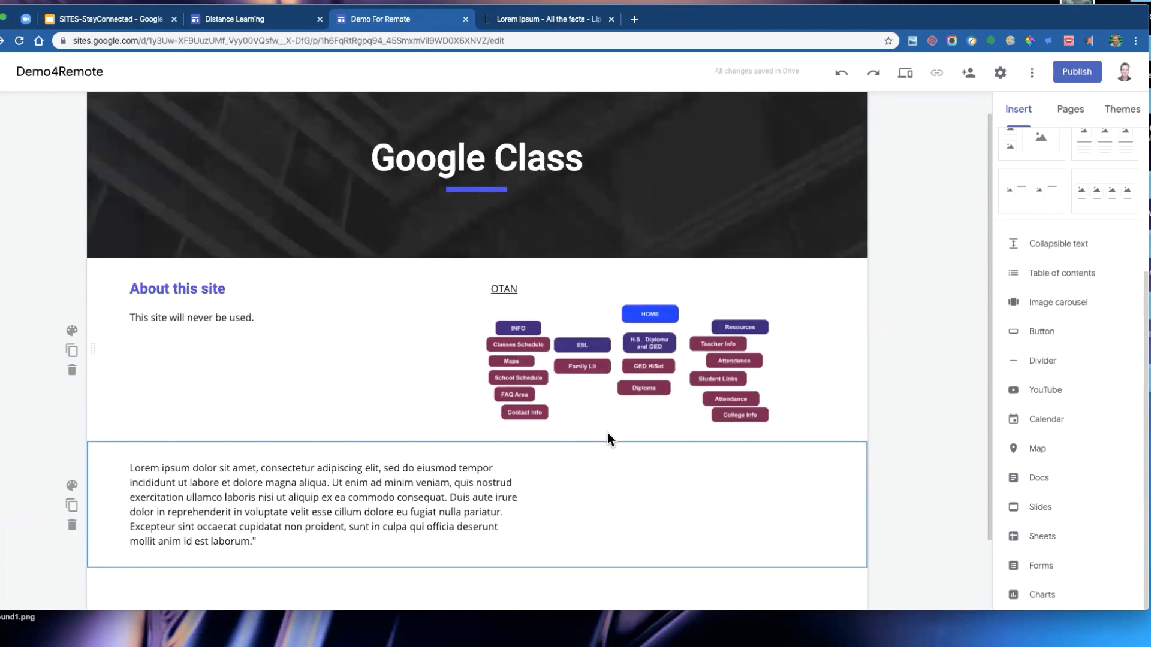
scroll(607, 439, "down", 2)
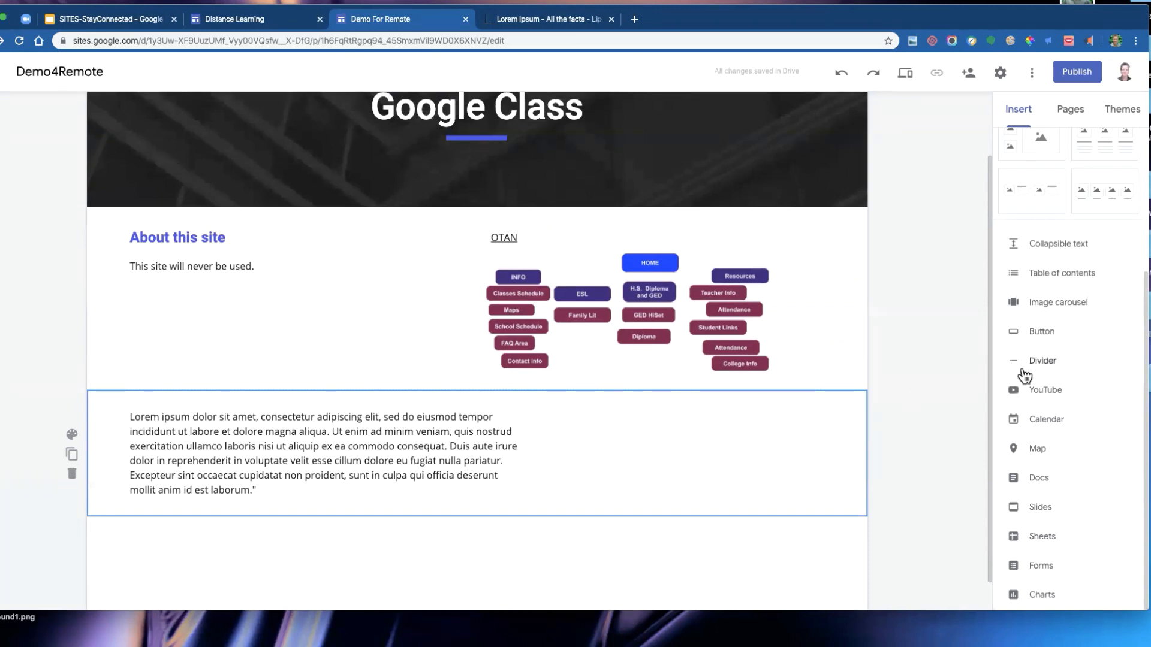
left_click(1046, 393)
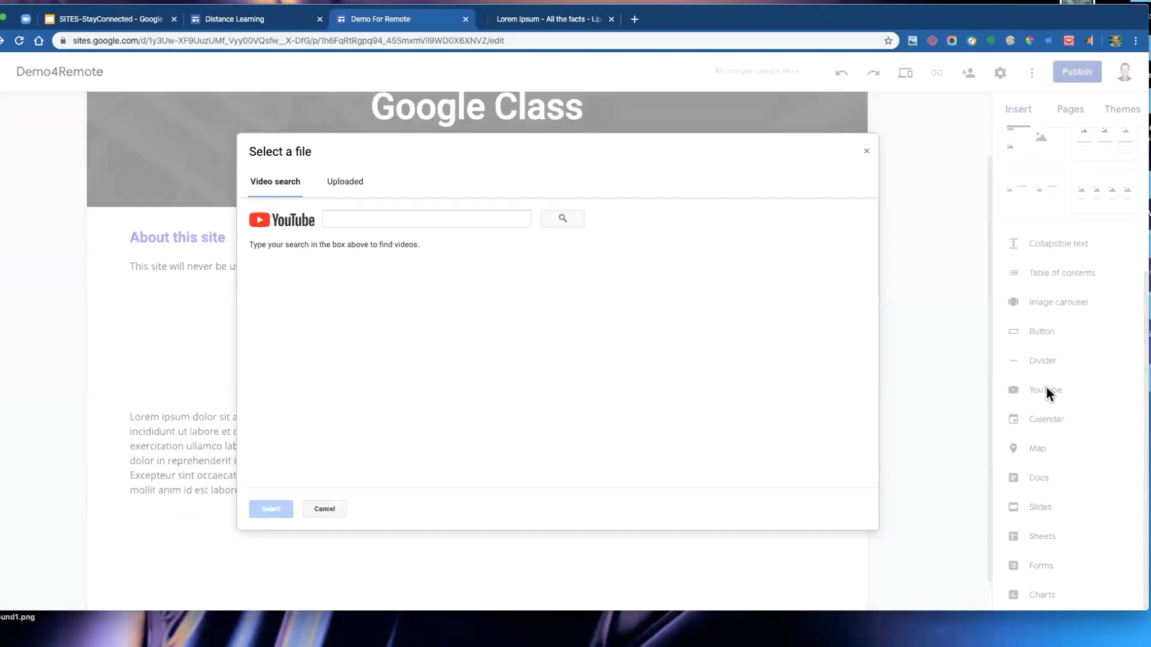
left_click(419, 221)
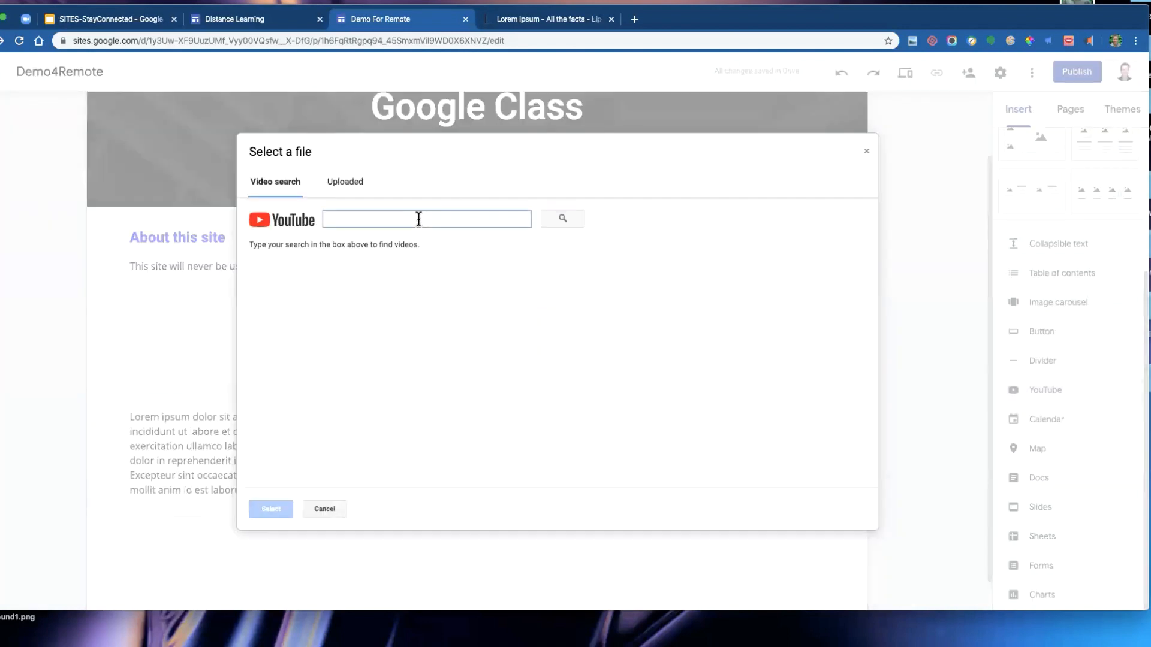
type("ga")
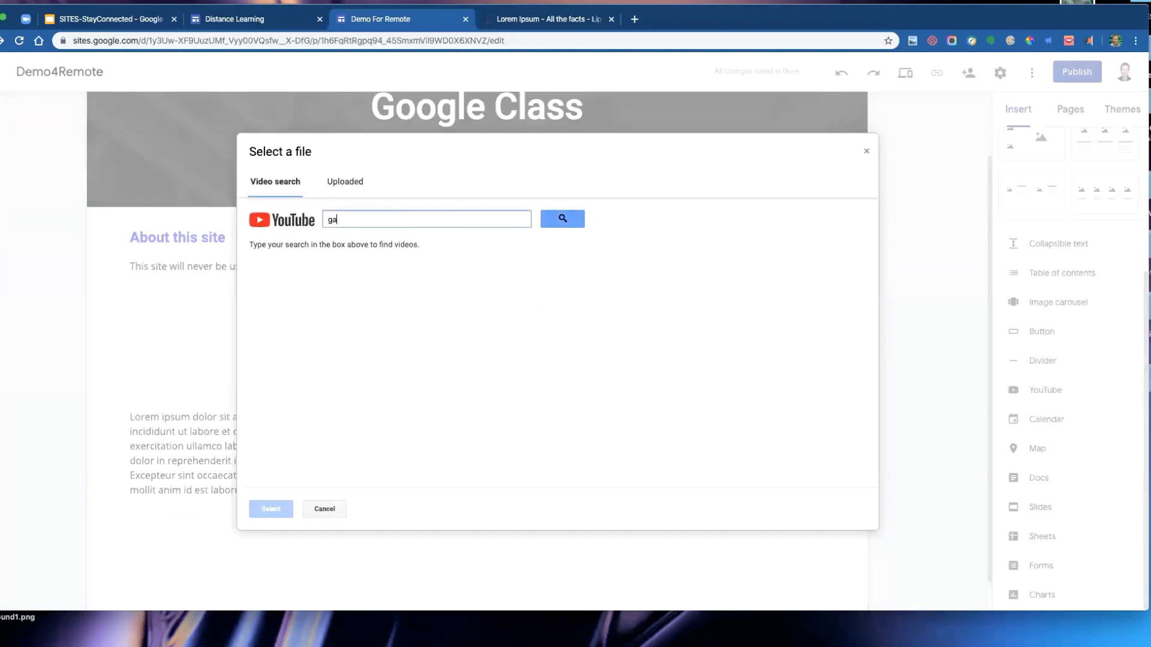
type("gliardi")
key("Return")
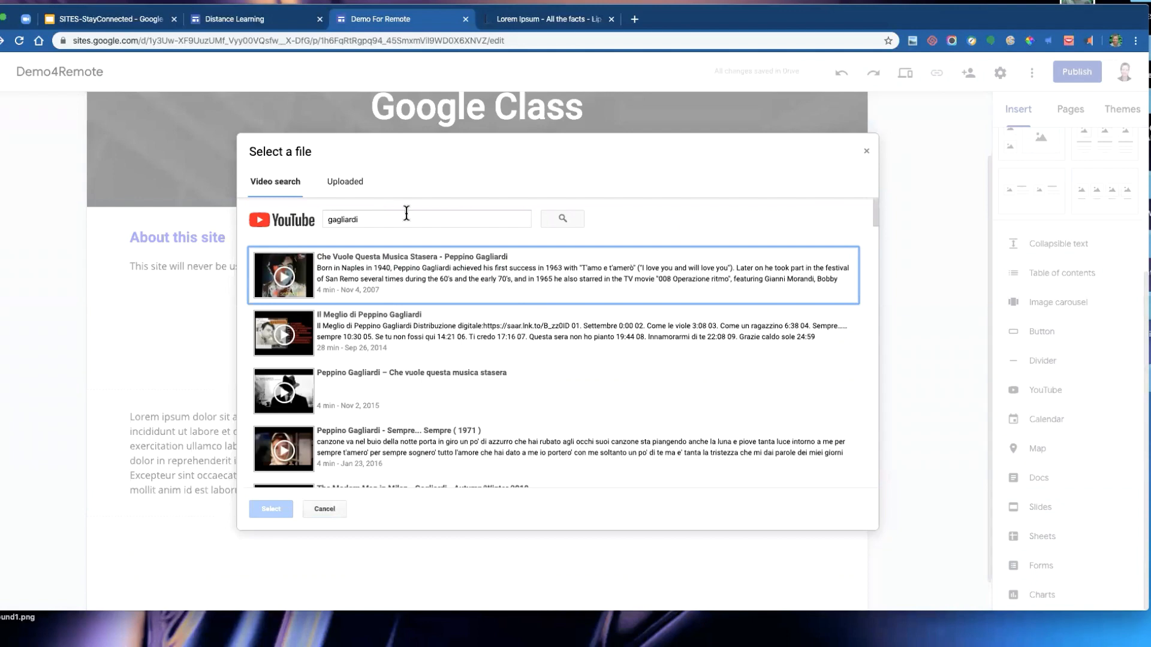
- Browse the gagliardi video results and close the dialog without inserting a video
scroll(406, 214, "down", 3)
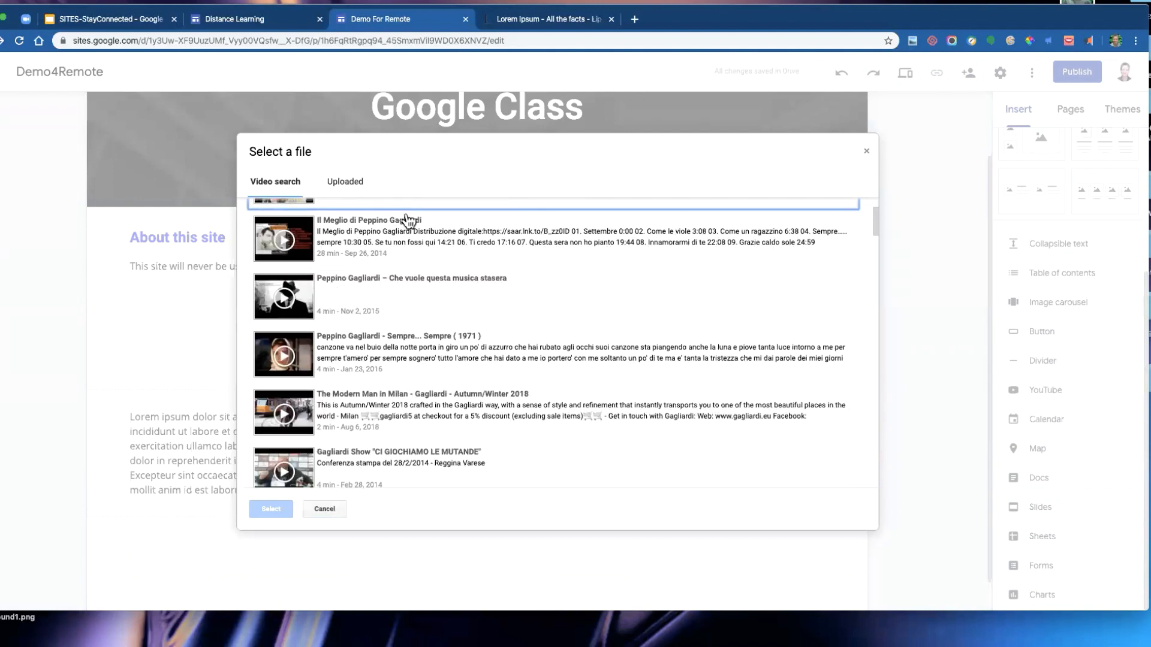
scroll(408, 222, "down", 3)
scroll(409, 222, "down", 3)
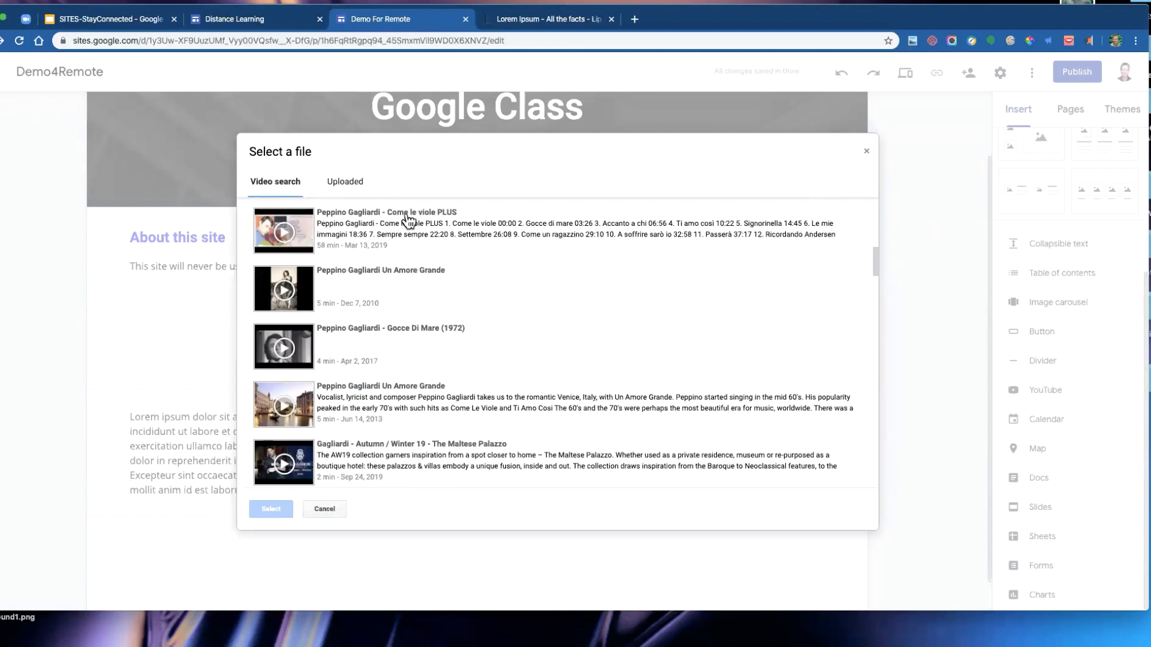
scroll(408, 221, "down", 3)
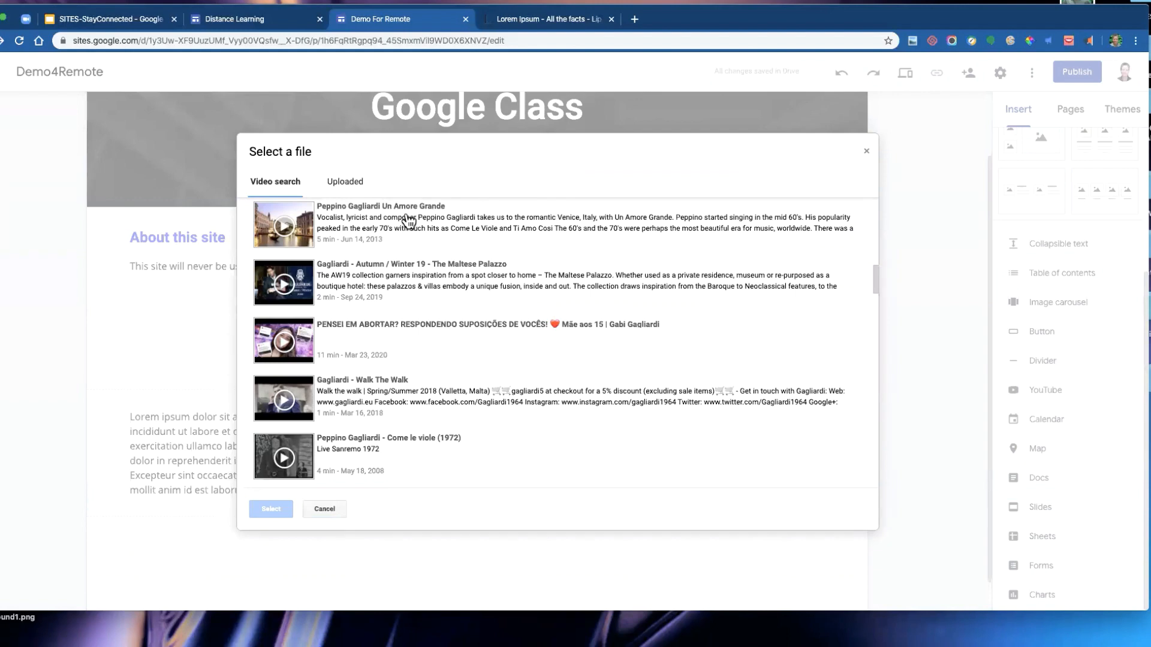
scroll(408, 222, "down", 1)
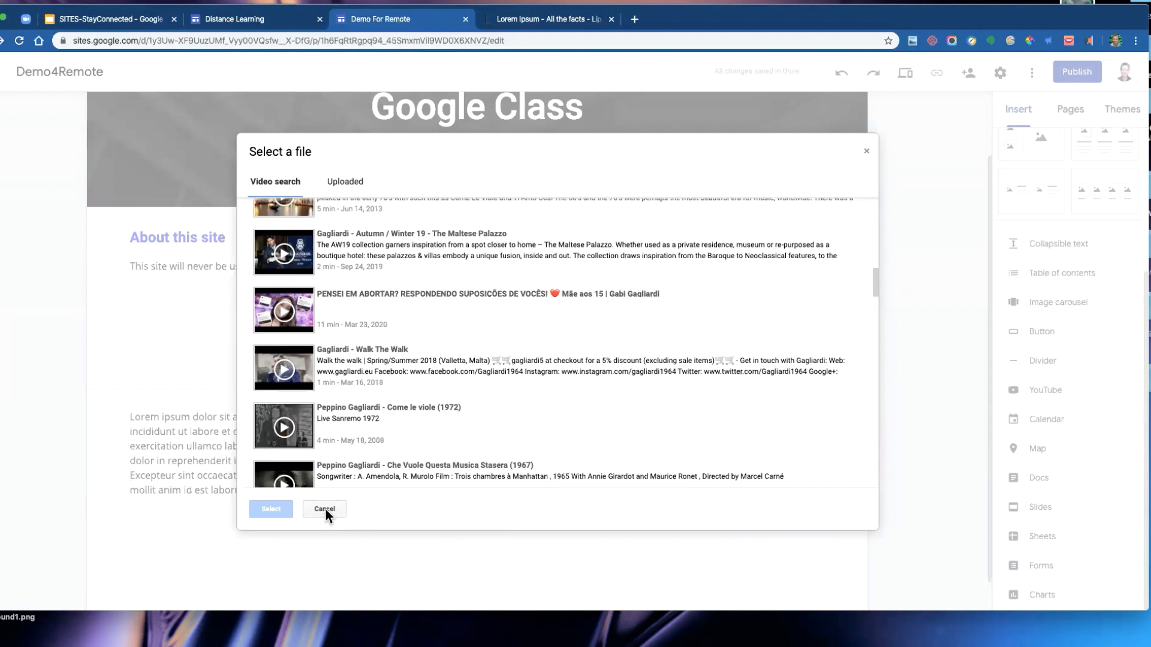
scroll(366, 376, "down", 1)
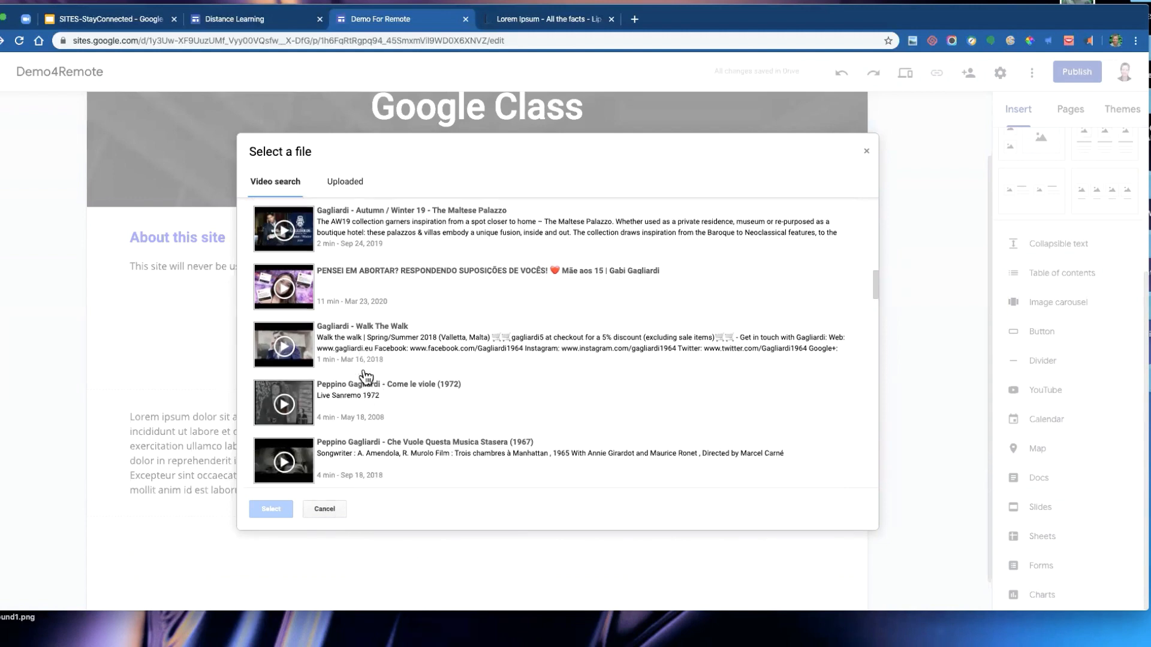
left_click(325, 509)
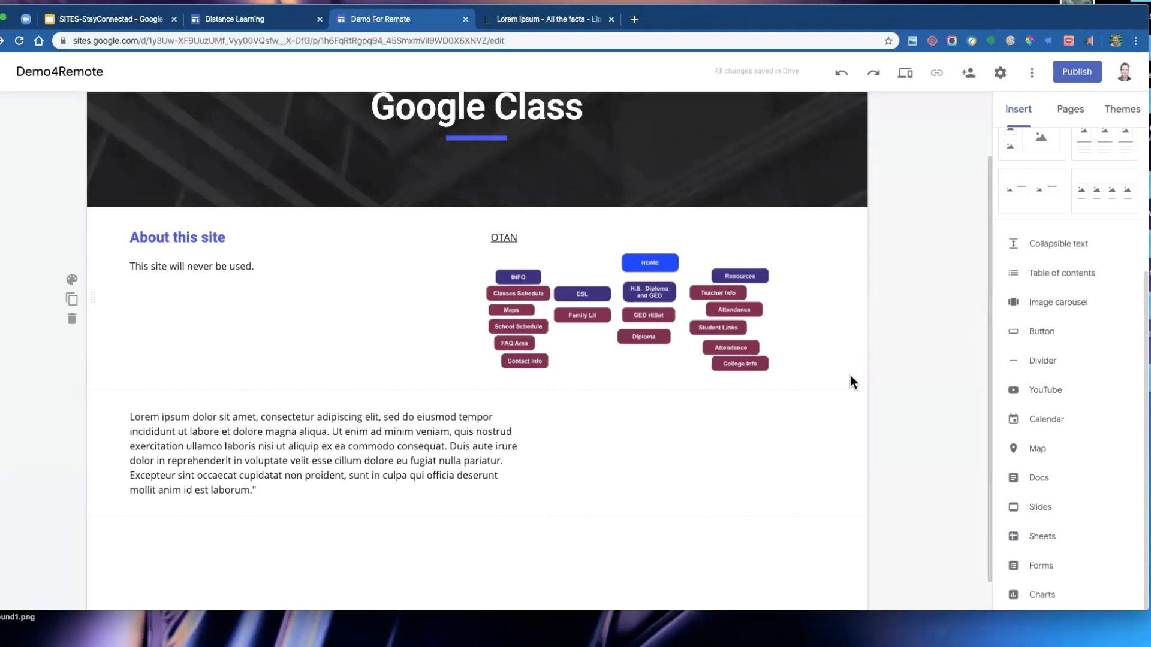
- Add a new page named Avocadoes and move it to the top level between Home and Resources
scroll(1082, 221, "up", 4)
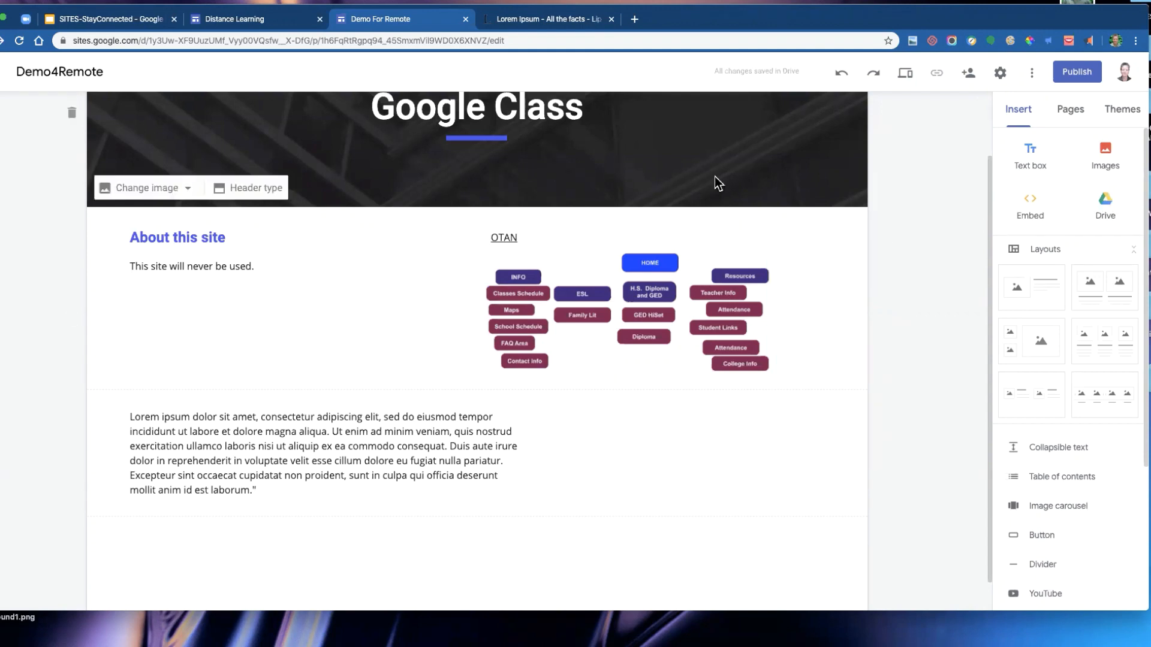
scroll(869, 207, "up", 2)
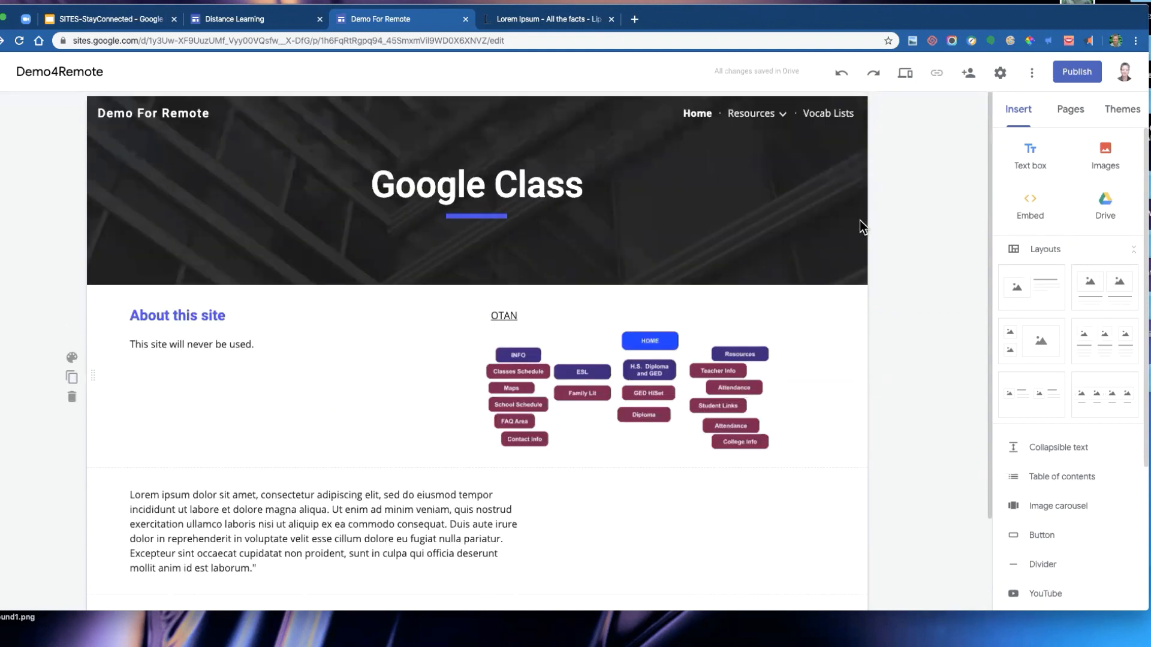
left_click(1076, 116)
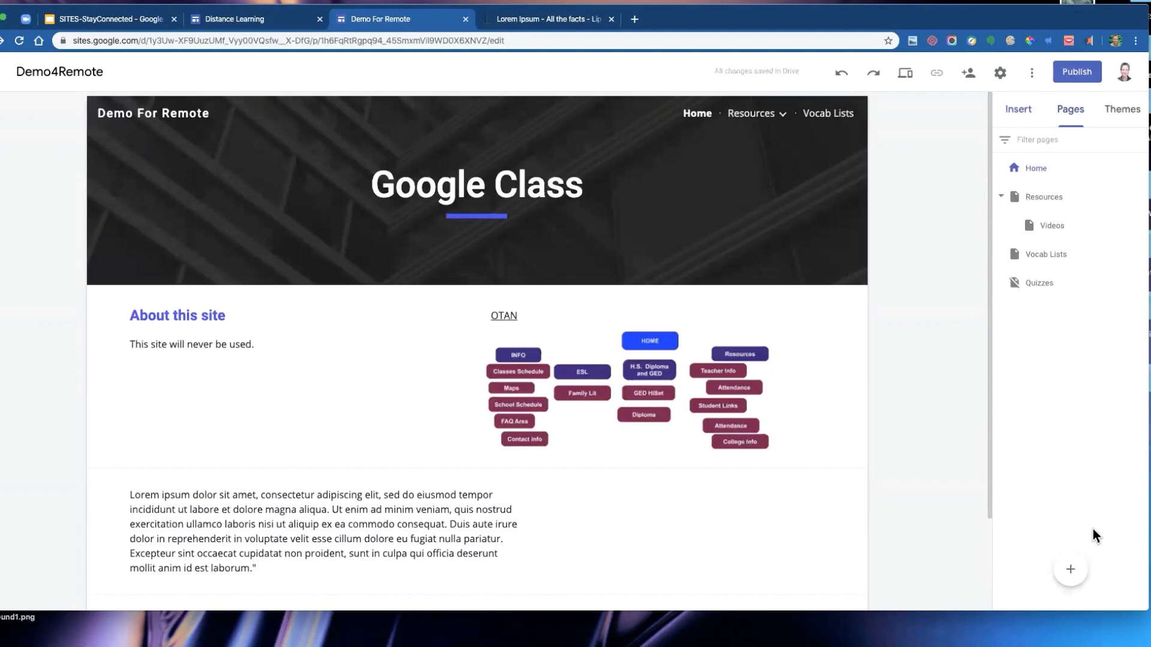
left_click(1073, 572)
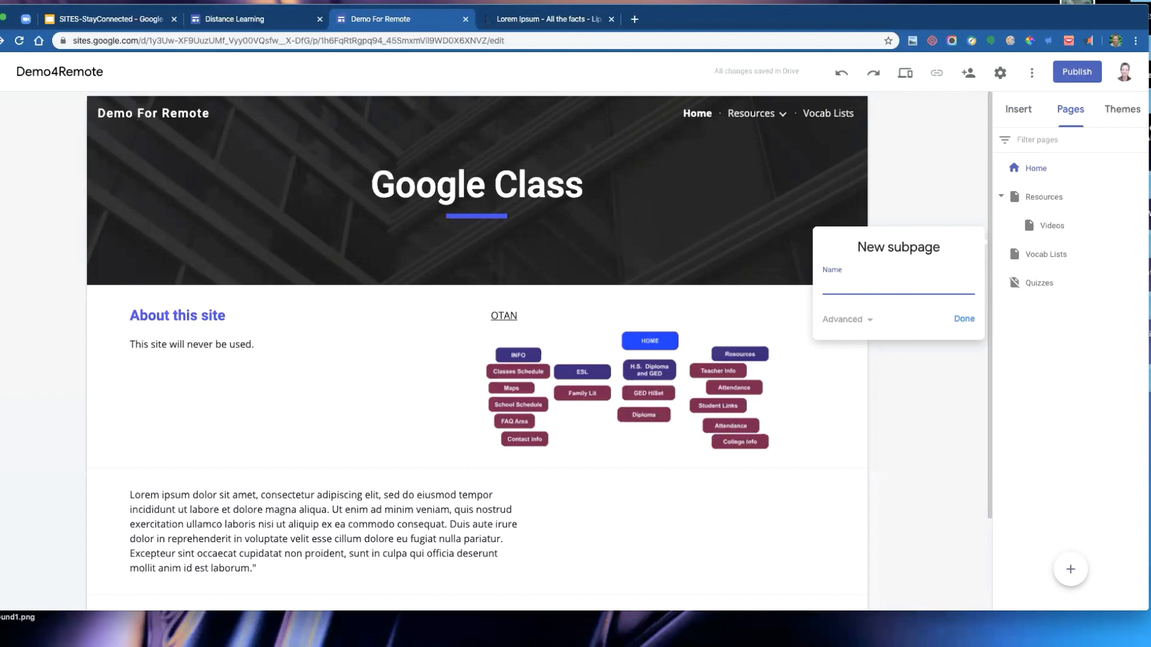
type("Avacadoes")
left_click(964, 319)
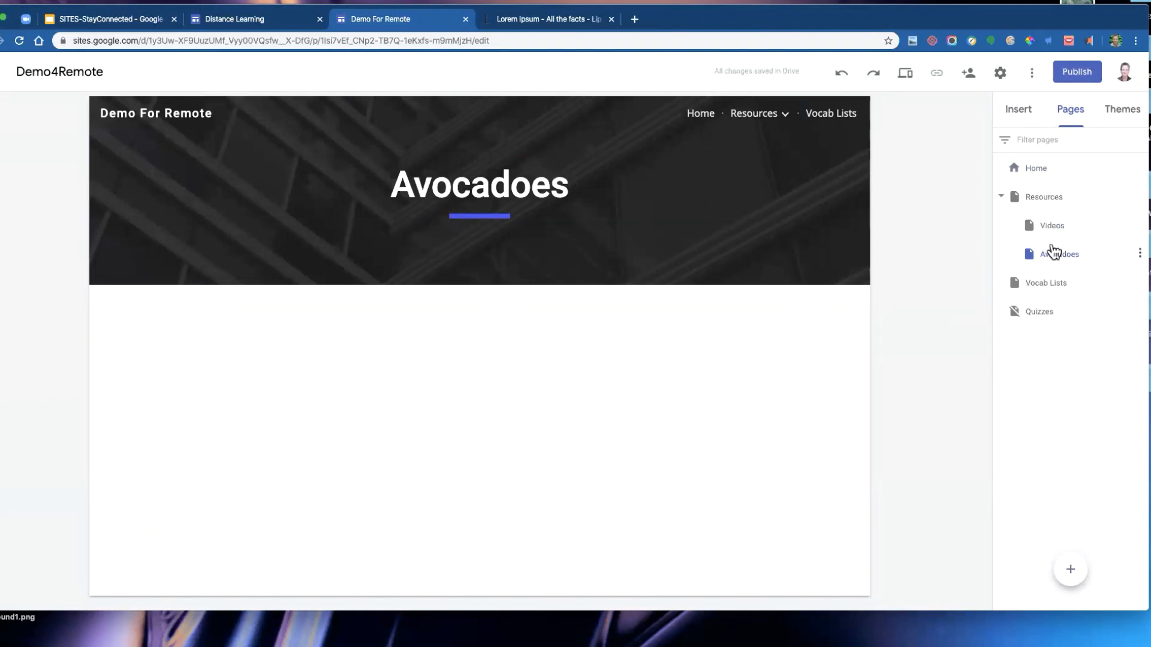
left_click_drag(1059, 262, 1022, 195)
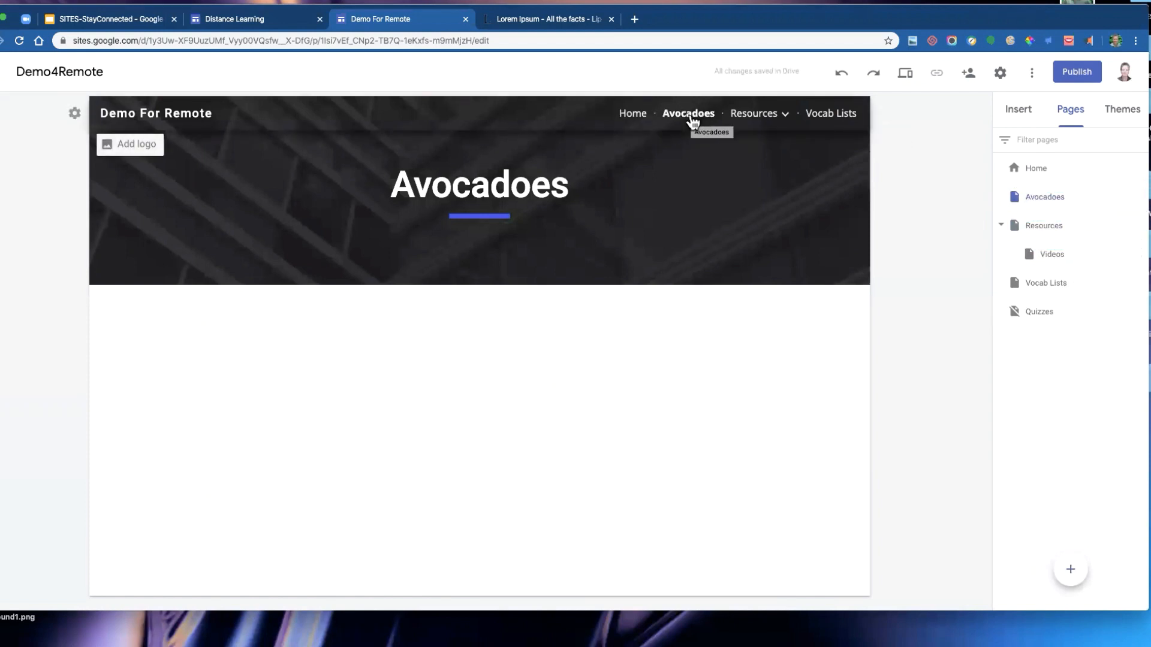
- Add a three-column layout of image placeholders with headings and text to the Avocadoes page
left_click(1017, 114)
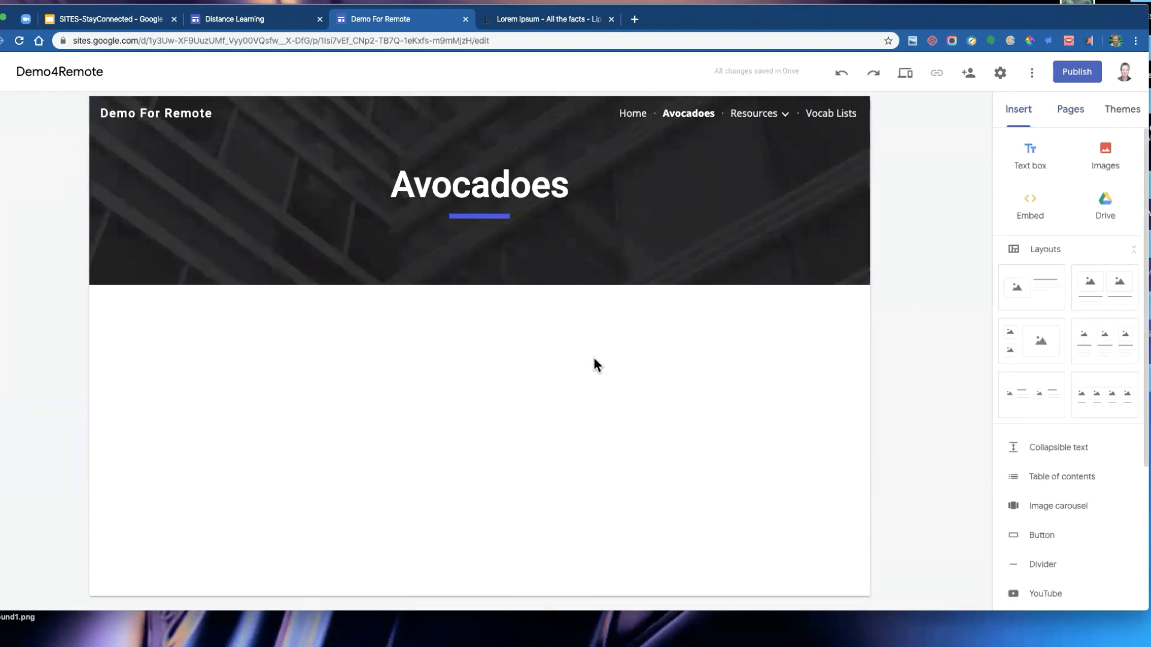
scroll(1061, 309, "down", 1)
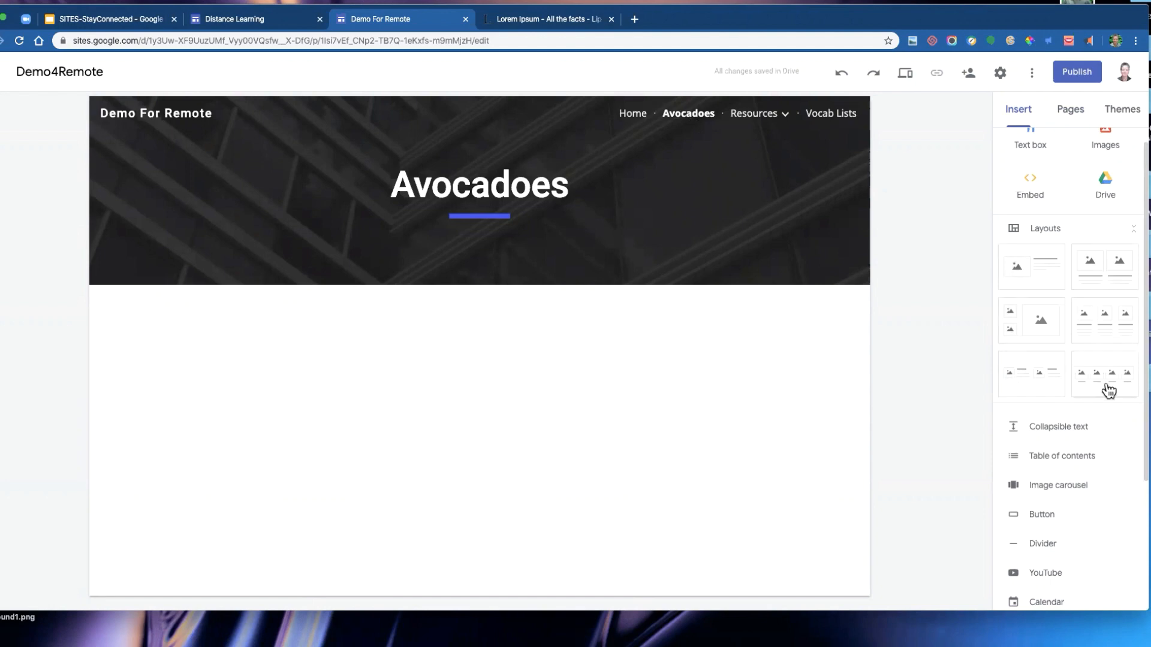
left_click(1105, 326)
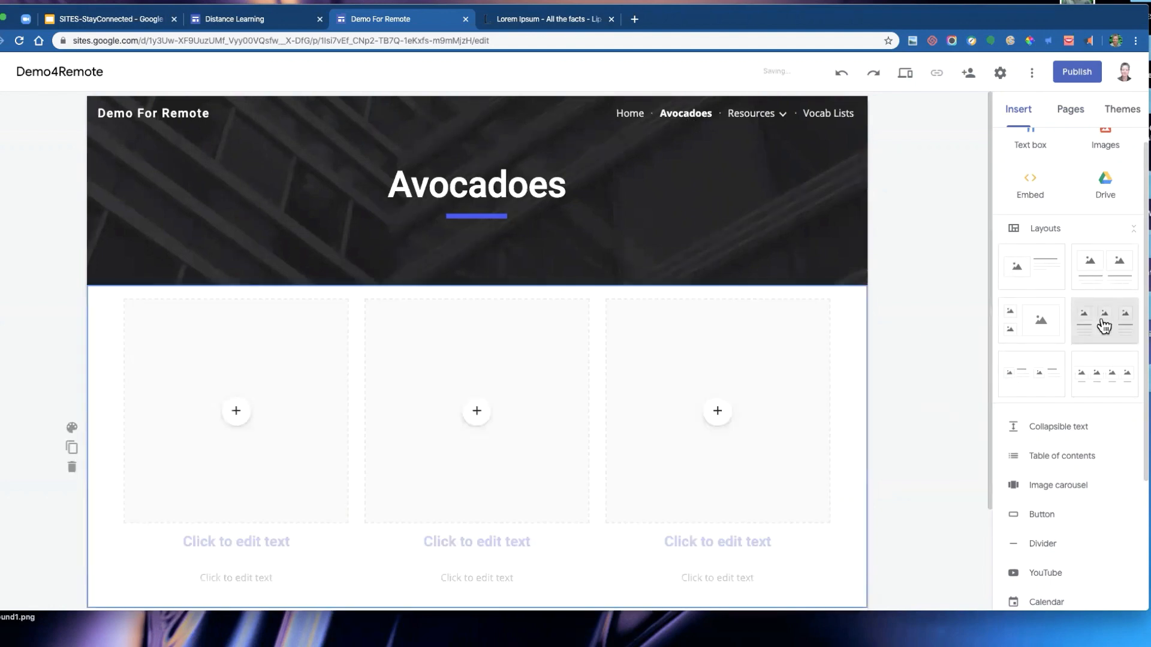
scroll(775, 288, "up", 2)
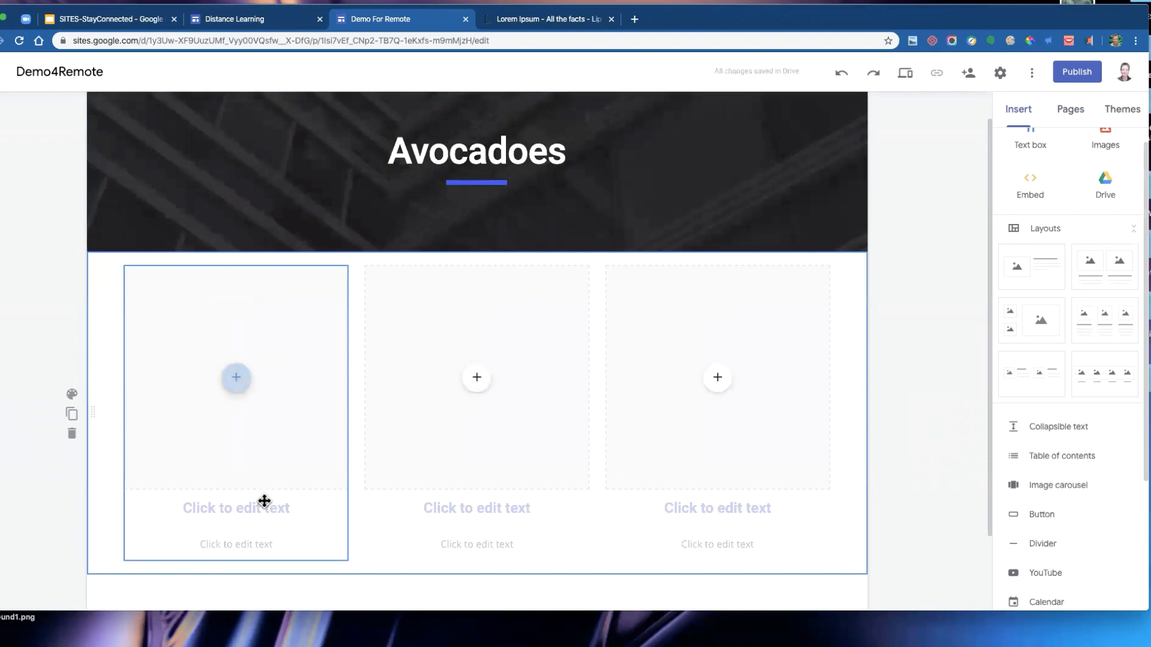
- Enter About Avocadoes as the first column's heading
left_click(240, 510)
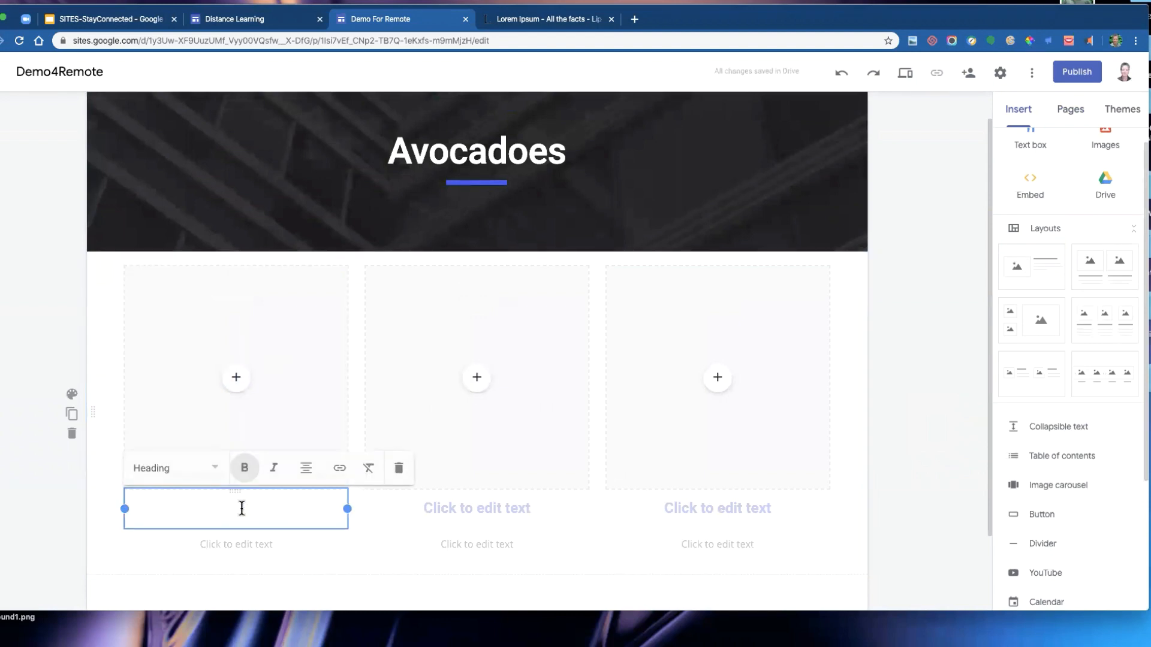
type("About Avocaco")
key("BackSpace")
key("BackSpace")
type("does")
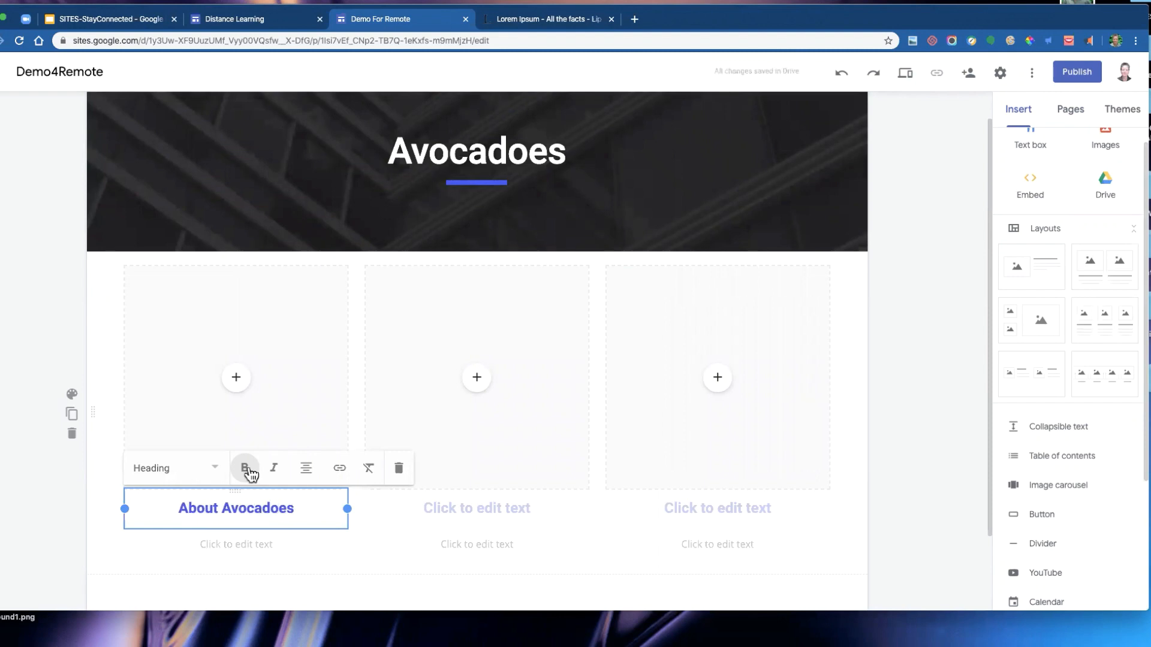
- Insert a halved avocado image from a Google image search for avocado into the first column's placeholder
left_click(236, 377)
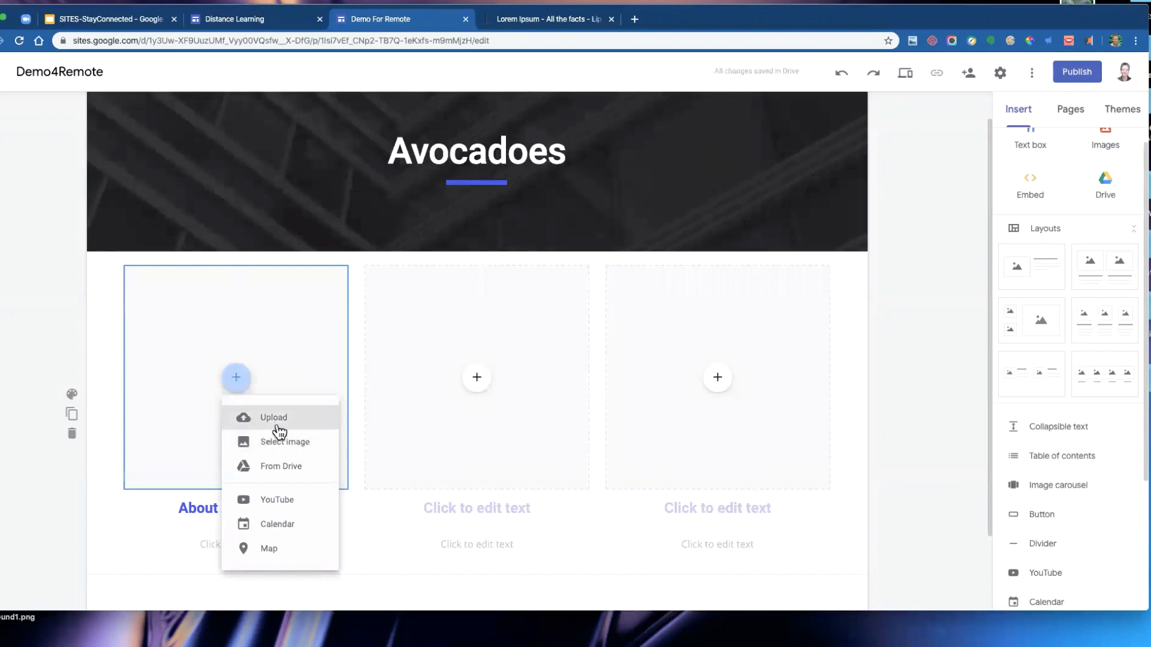
left_click(286, 451)
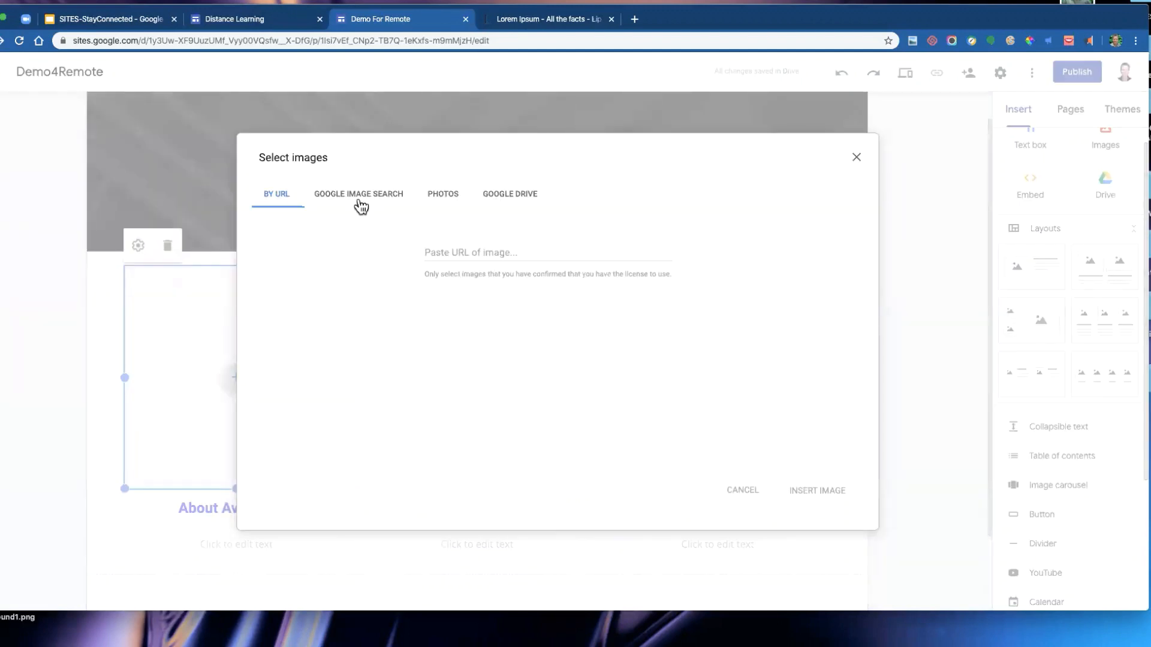
left_click(363, 199)
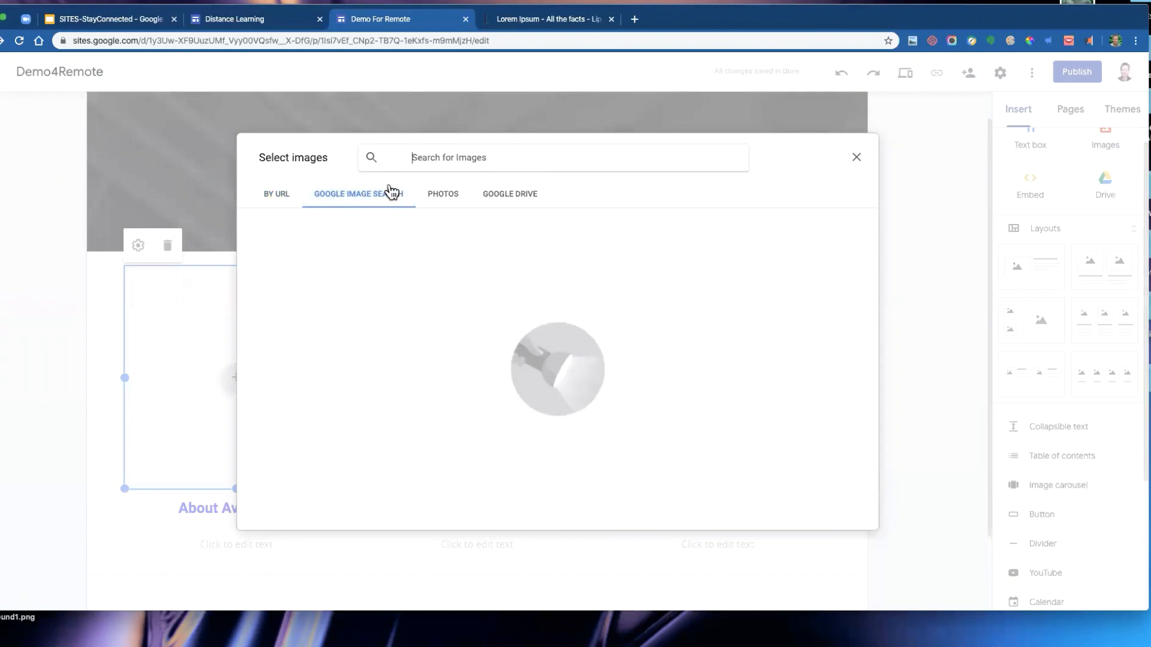
type("avo")
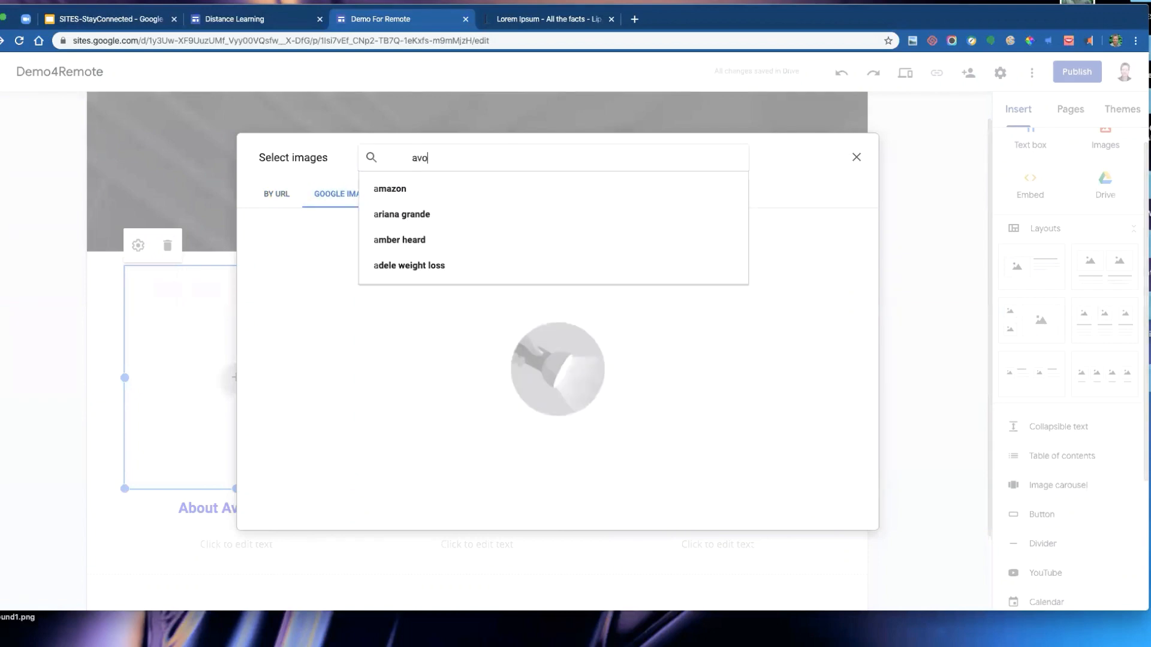
type("cado")
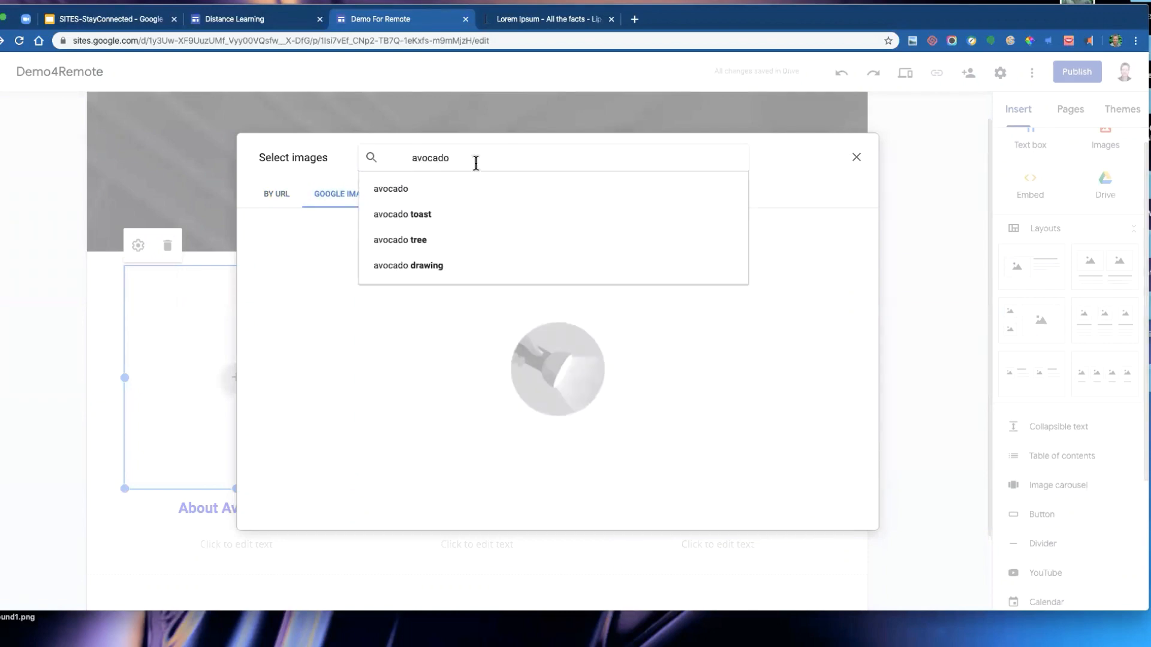
key("Return")
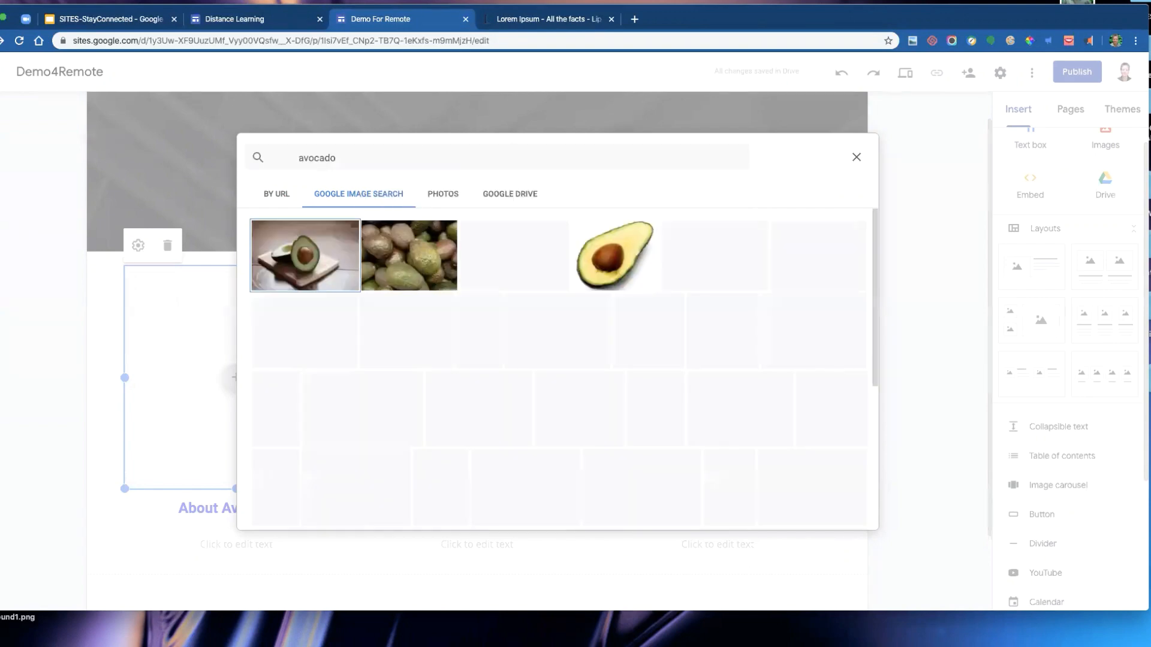
left_click(631, 256)
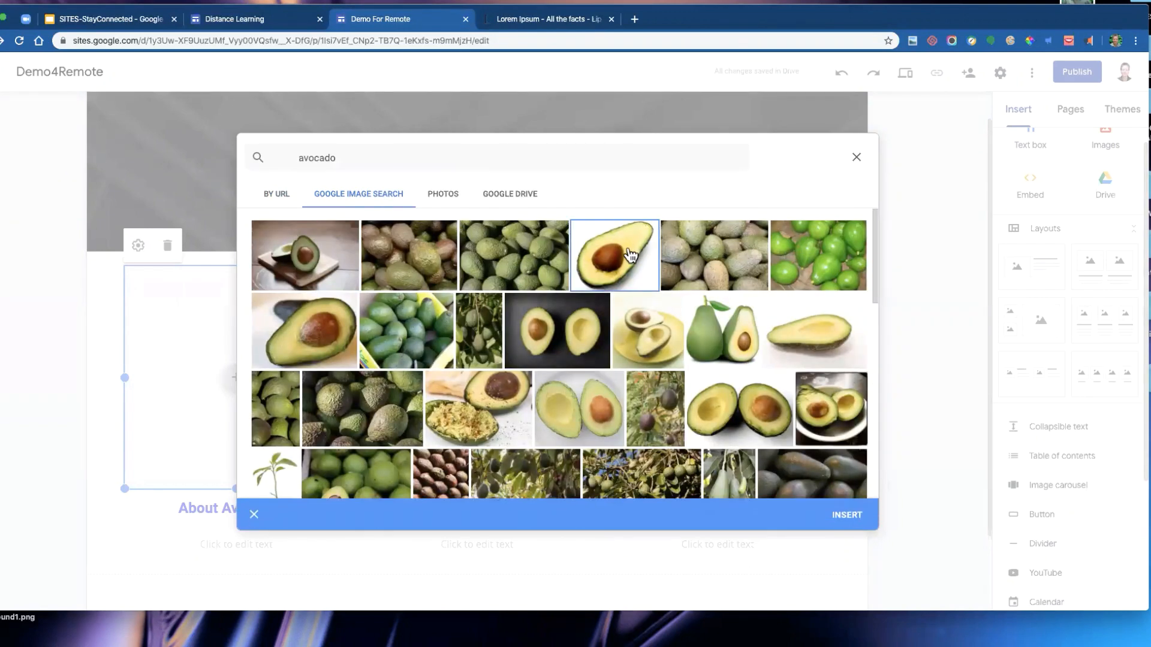
left_click(852, 516)
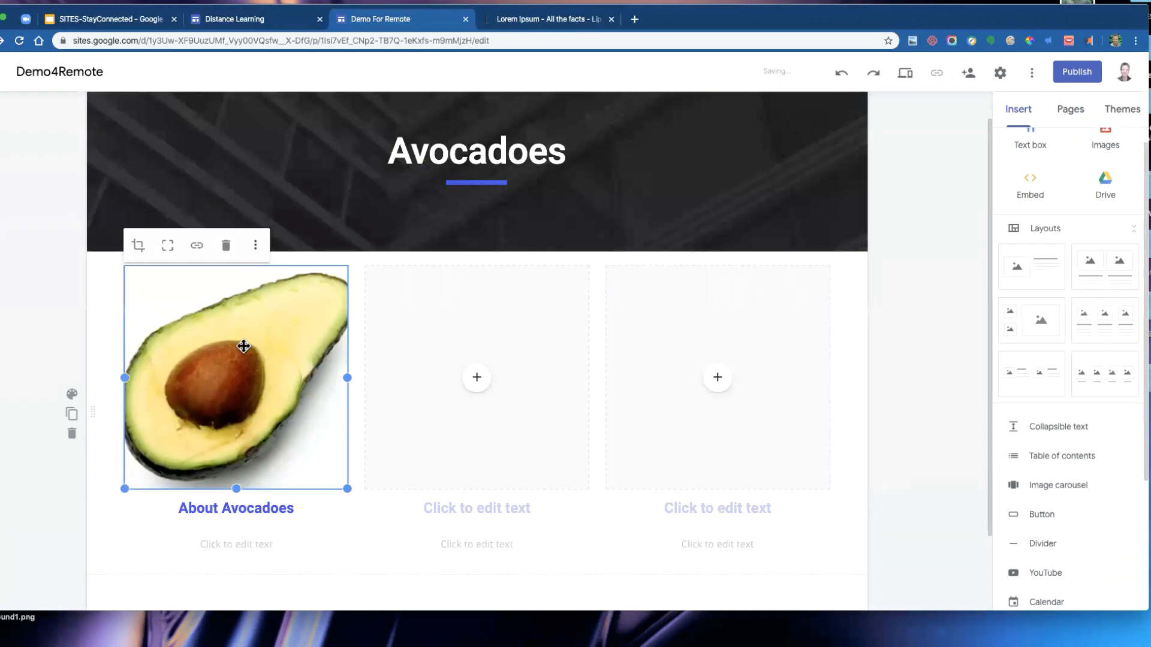
- Change the avocado image's crop to show the whole picture and add the text Picture beneath its heading
left_click(167, 249)
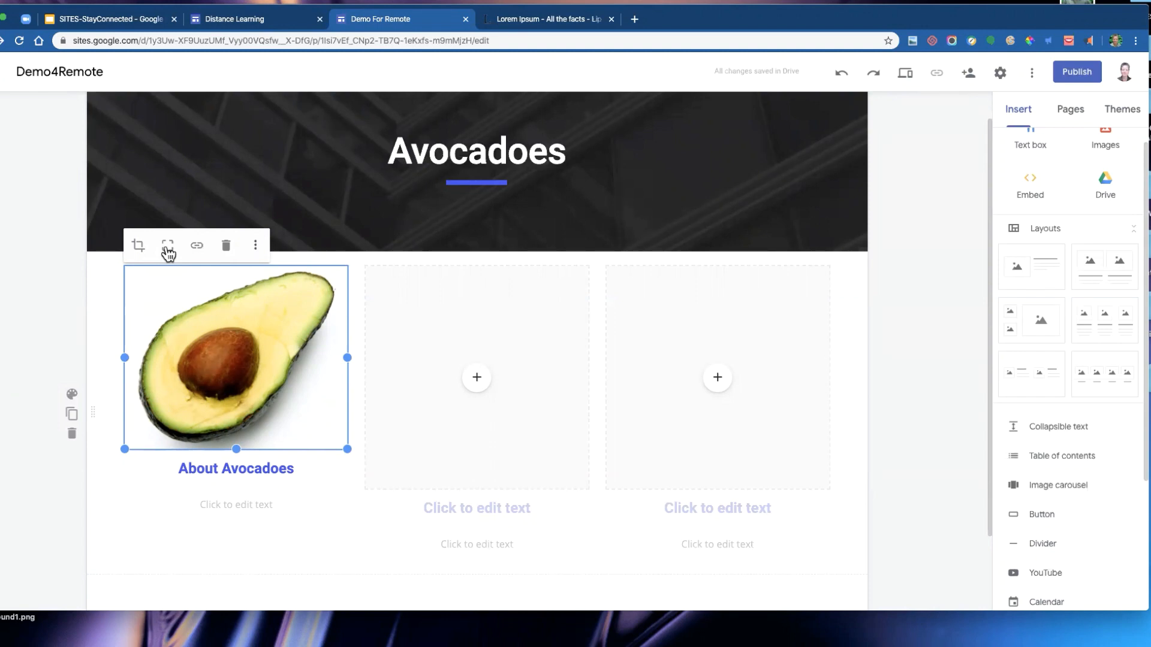
left_click(230, 511)
type("Pic")
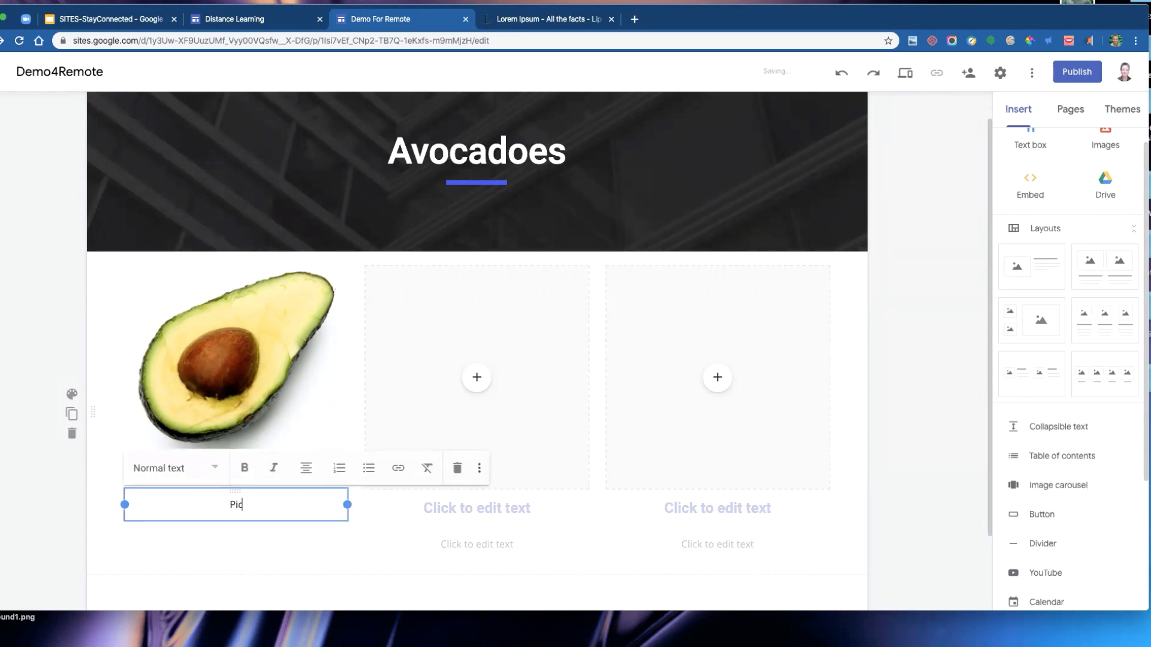
type("ture")
left_click(246, 548)
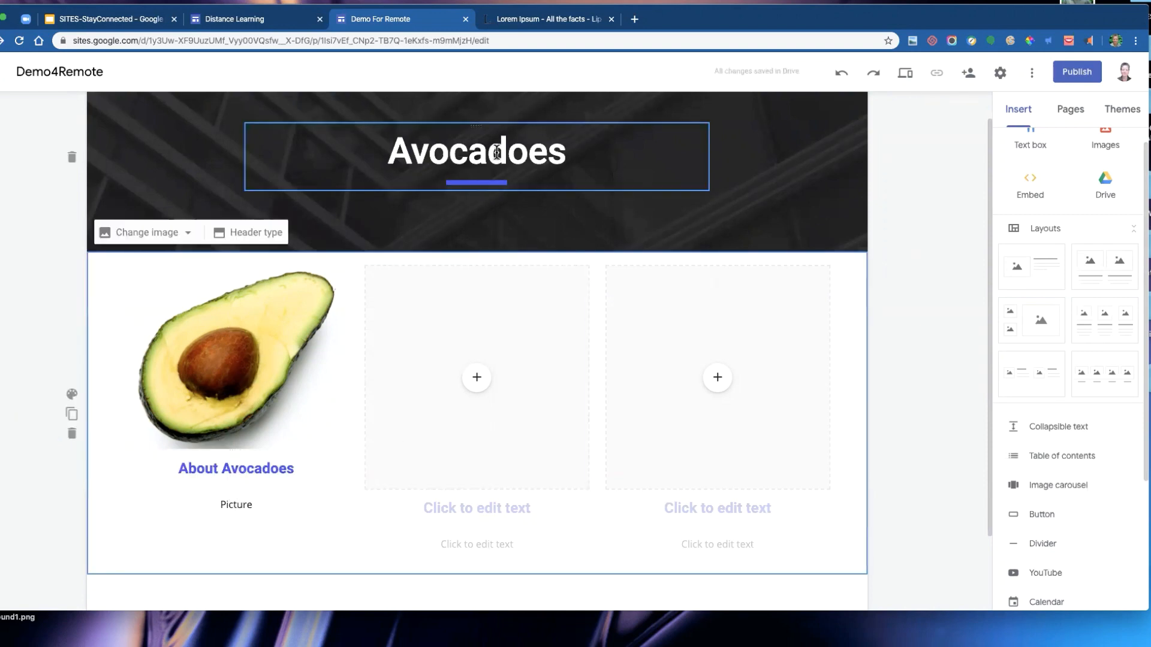
- Insert the YouTube video How to Make Avocado Toast 10 WAYS! from a search for avocado toast into the second column
left_click(479, 379)
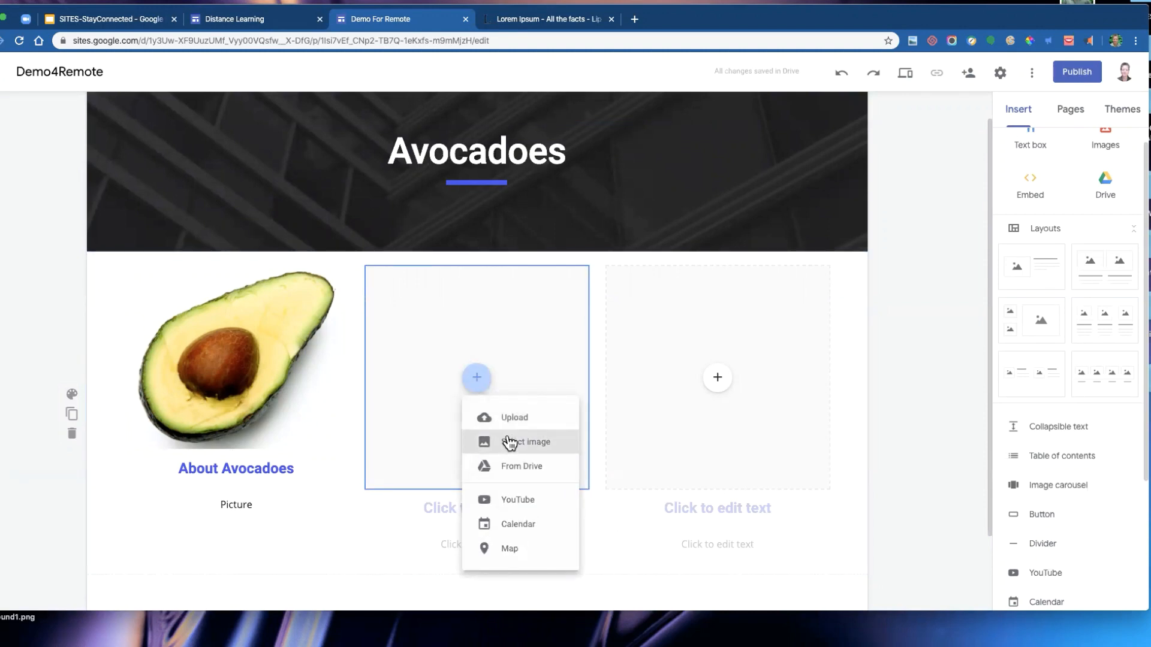
left_click(531, 503)
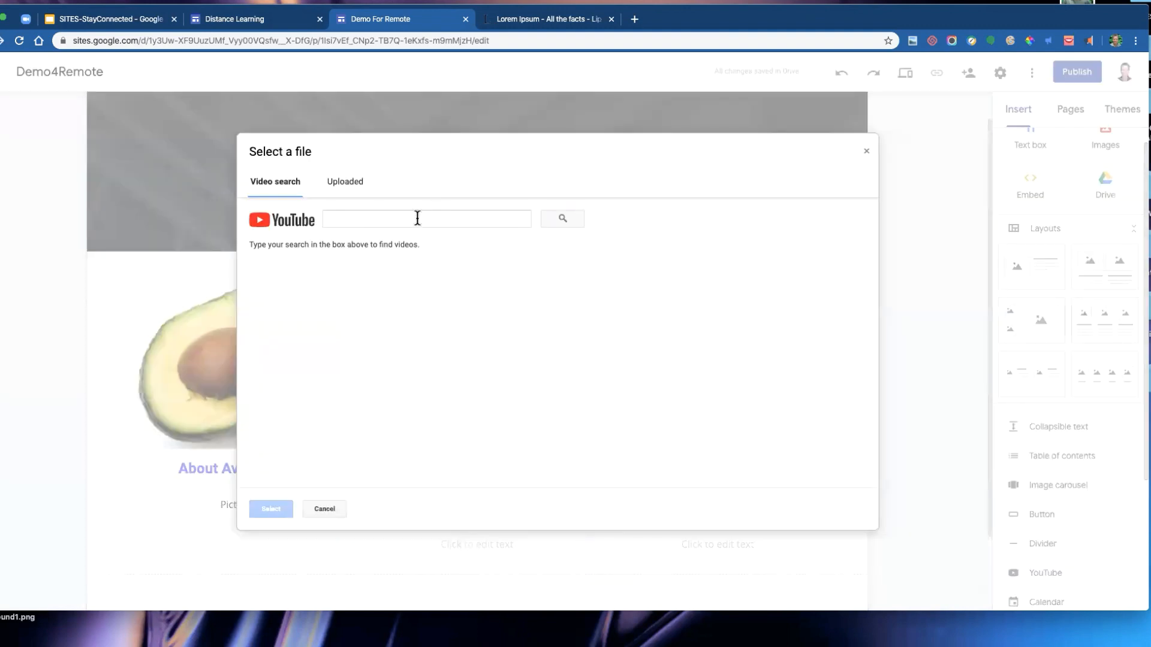
left_click(406, 220)
type("avocado toast")
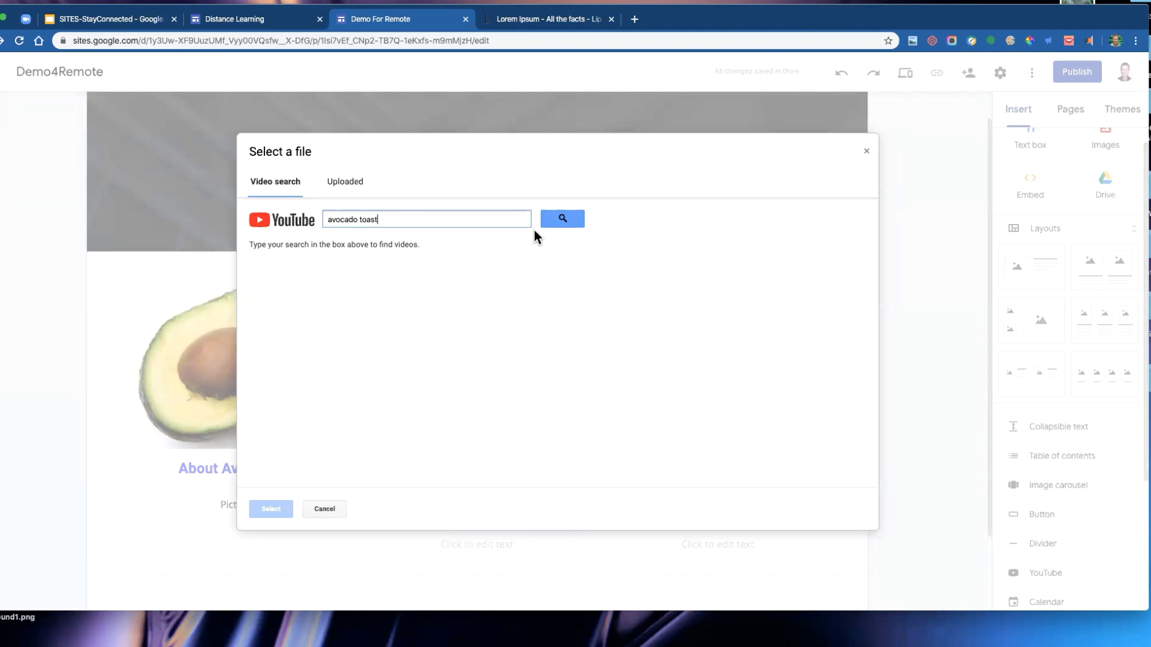
left_click(563, 218)
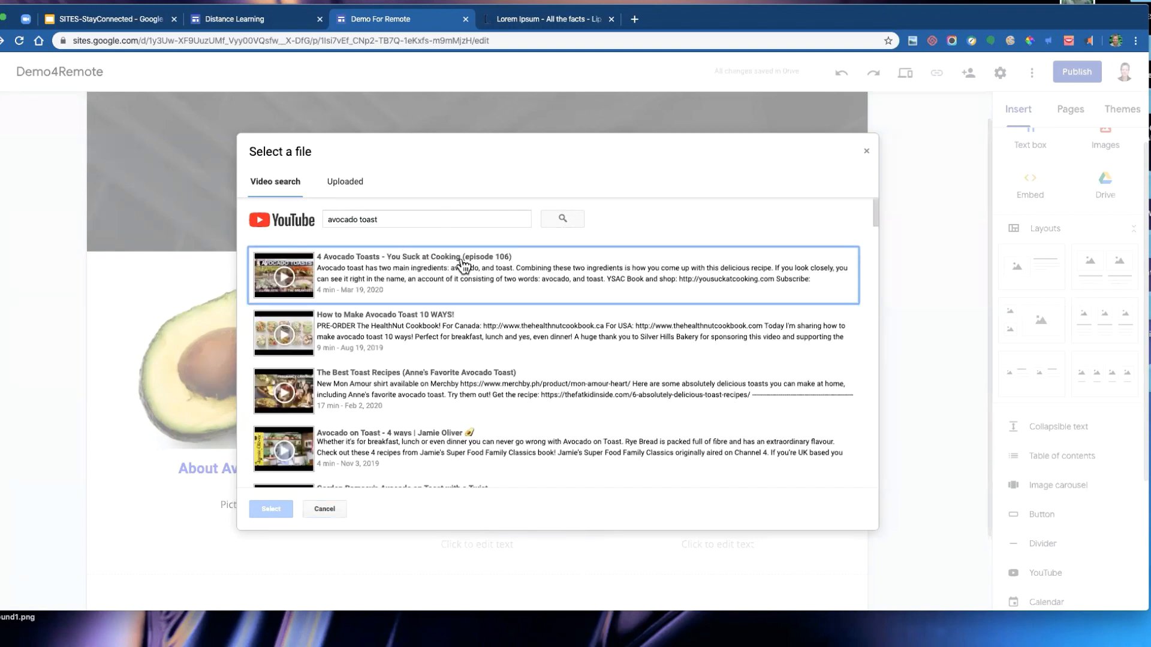
left_click(360, 326)
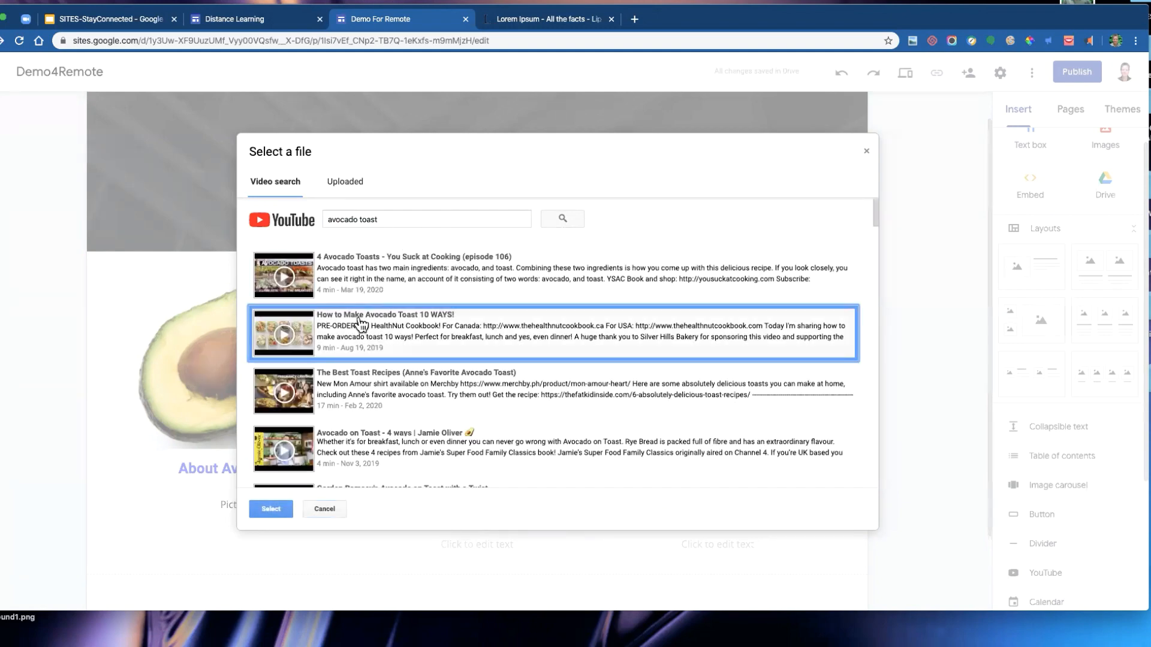
left_click(271, 509)
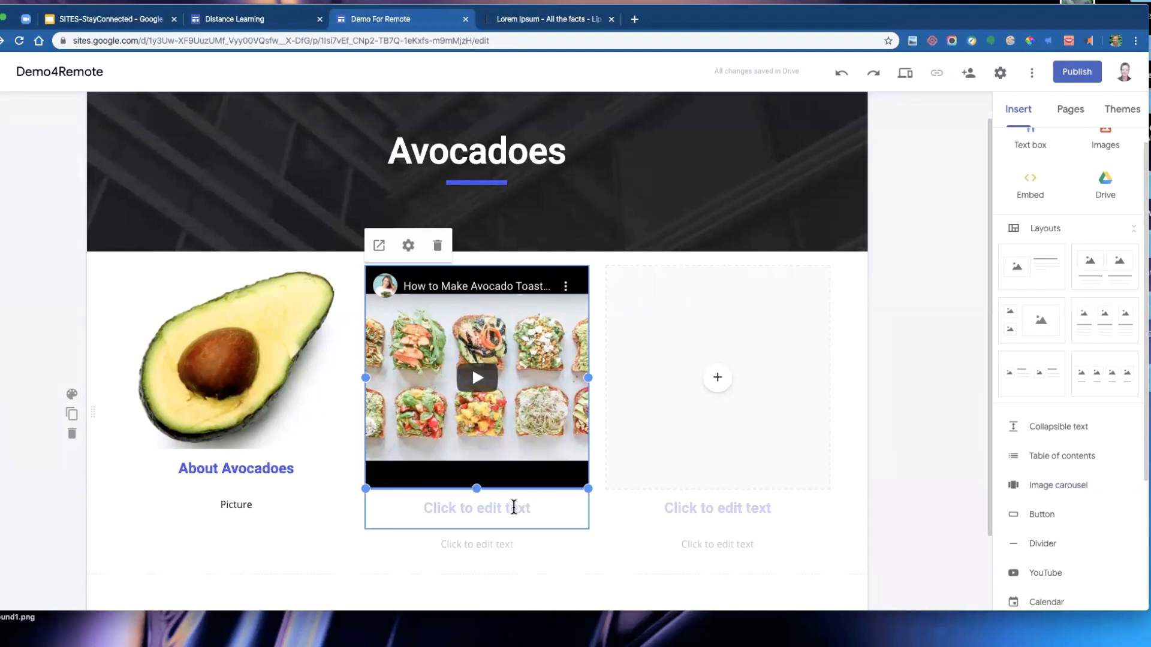
- Set the second column's heading to Watch video on Avocadoes and its text to Do you like toast
left_click(514, 507)
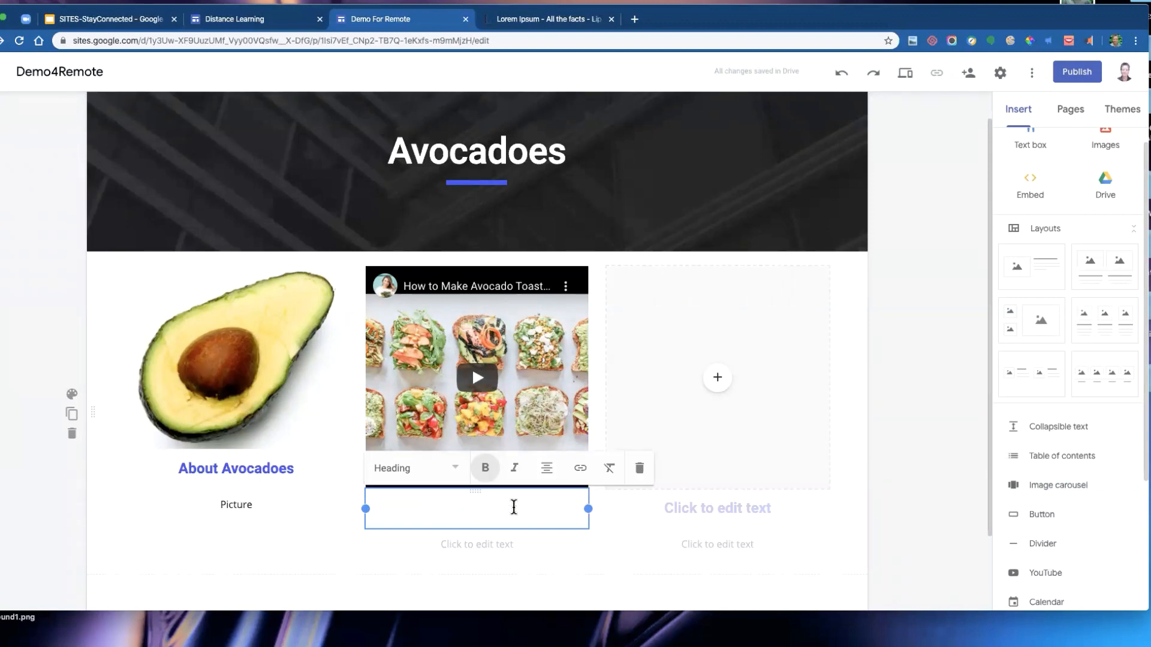
type("Watch vi")
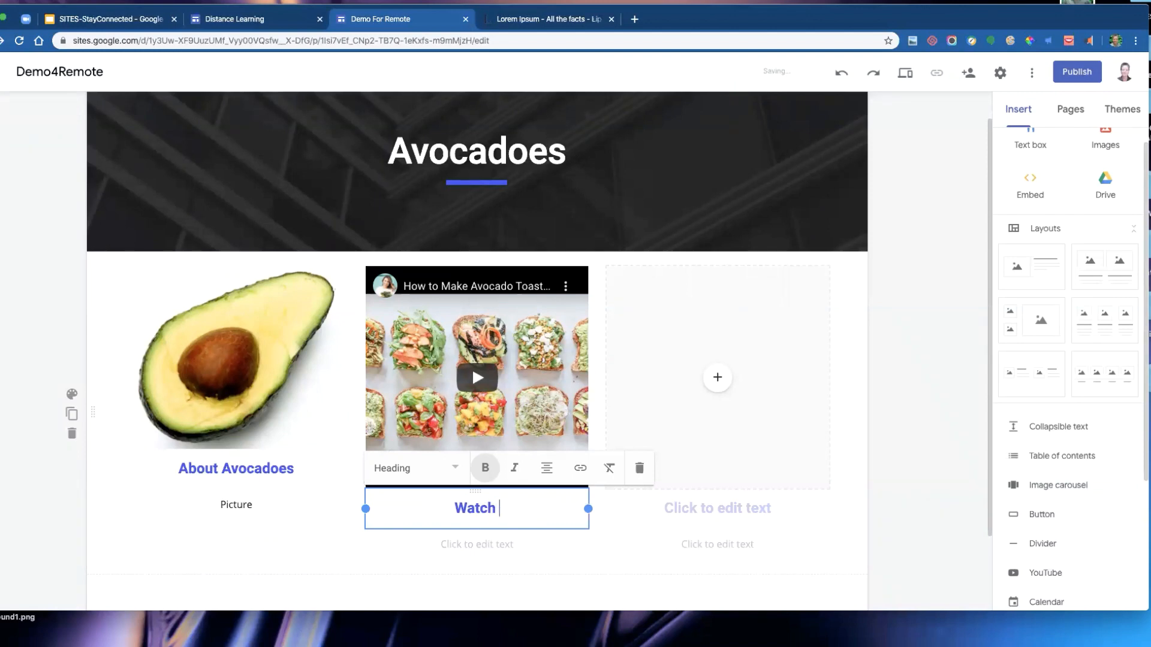
type("de")
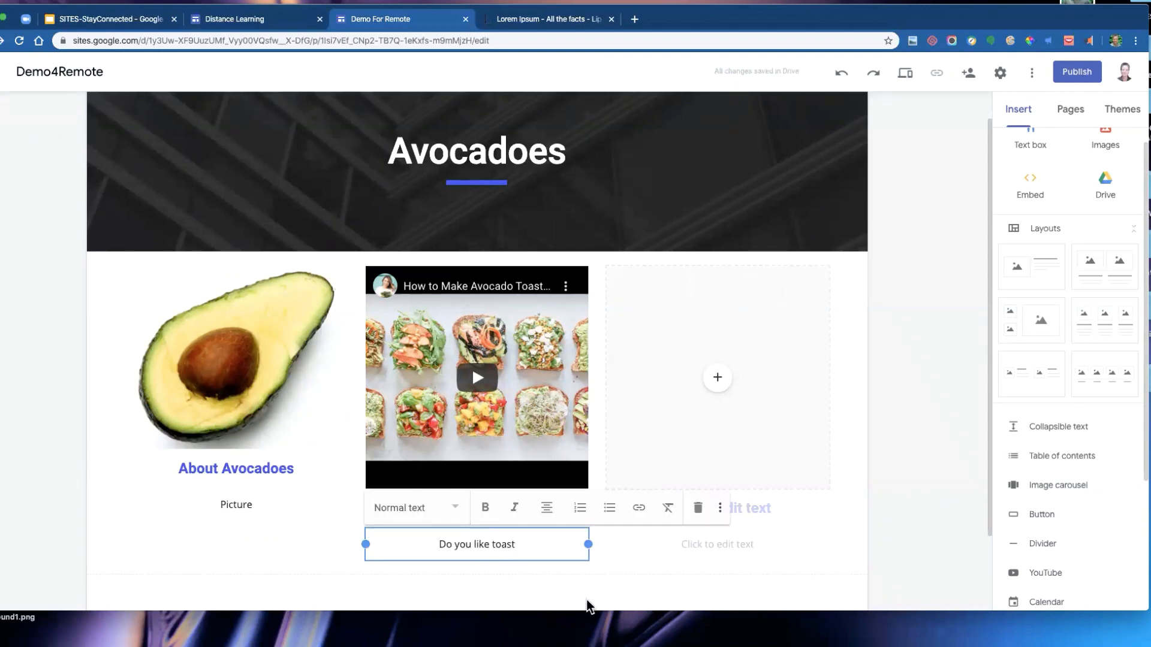
left_click(619, 535)
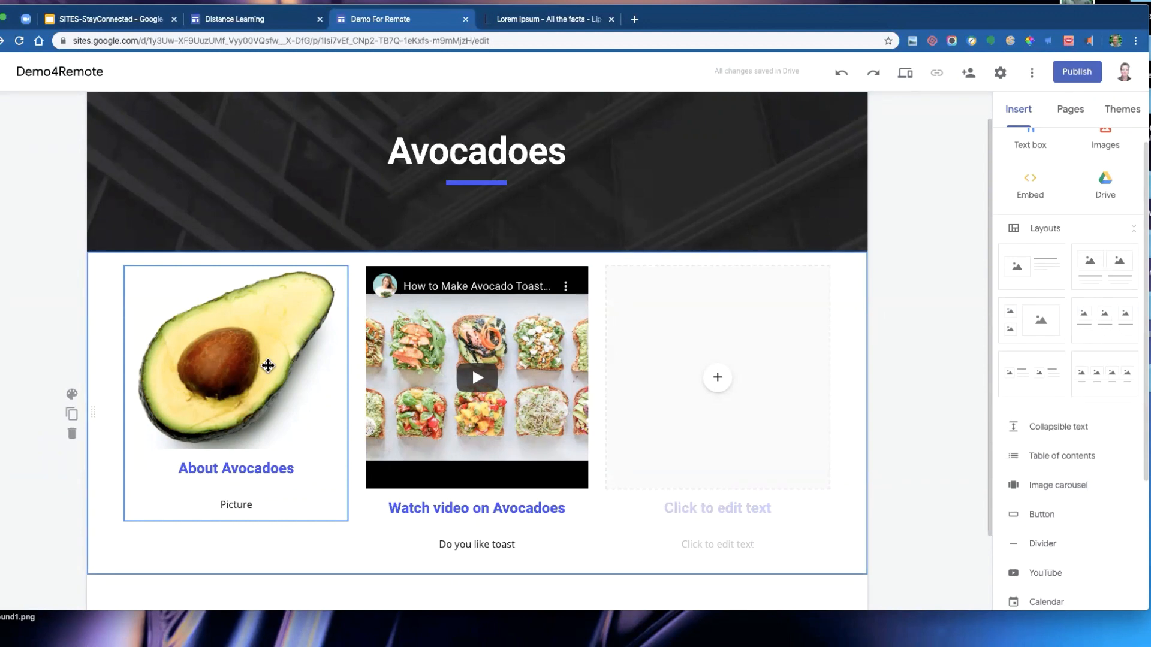
- Move the empty third column into a new section below, at its left edge
scroll(717, 359, "down", 2)
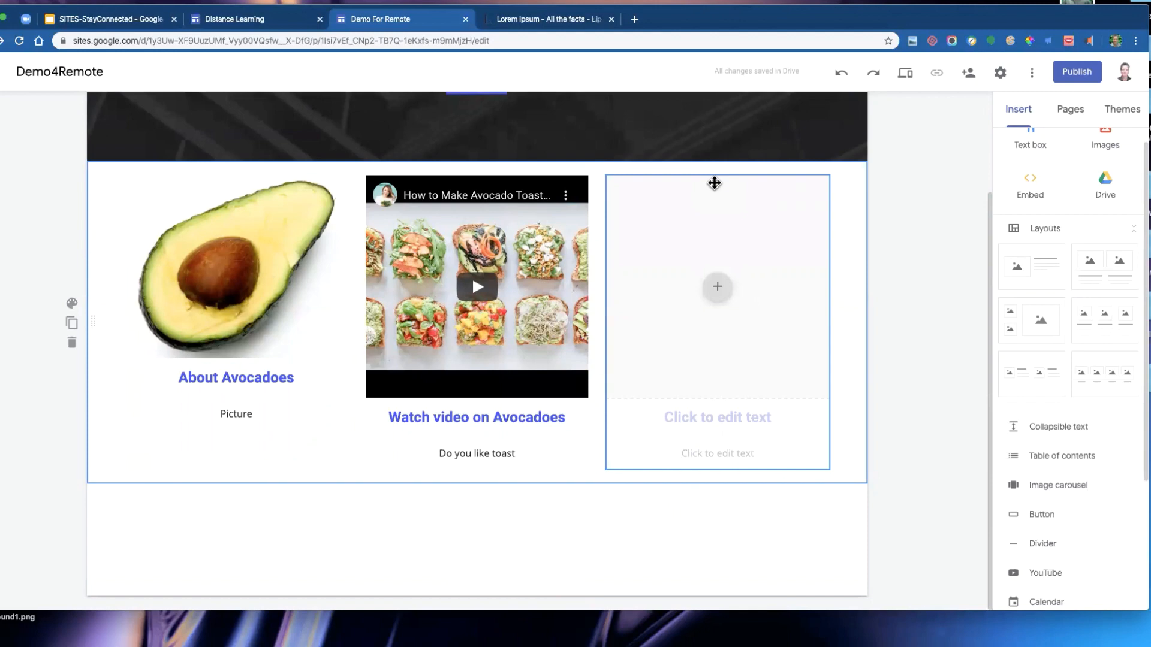
left_click_drag(714, 183, 137, 505)
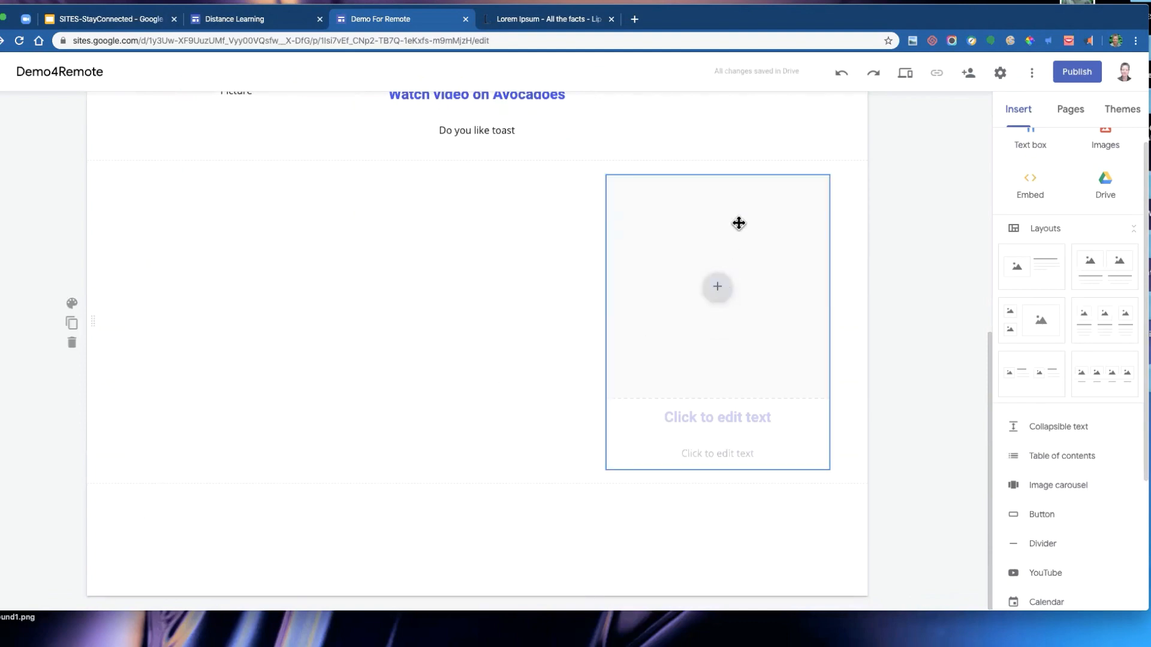
left_click_drag(740, 223, 228, 219)
scroll(546, 254, "up", 3)
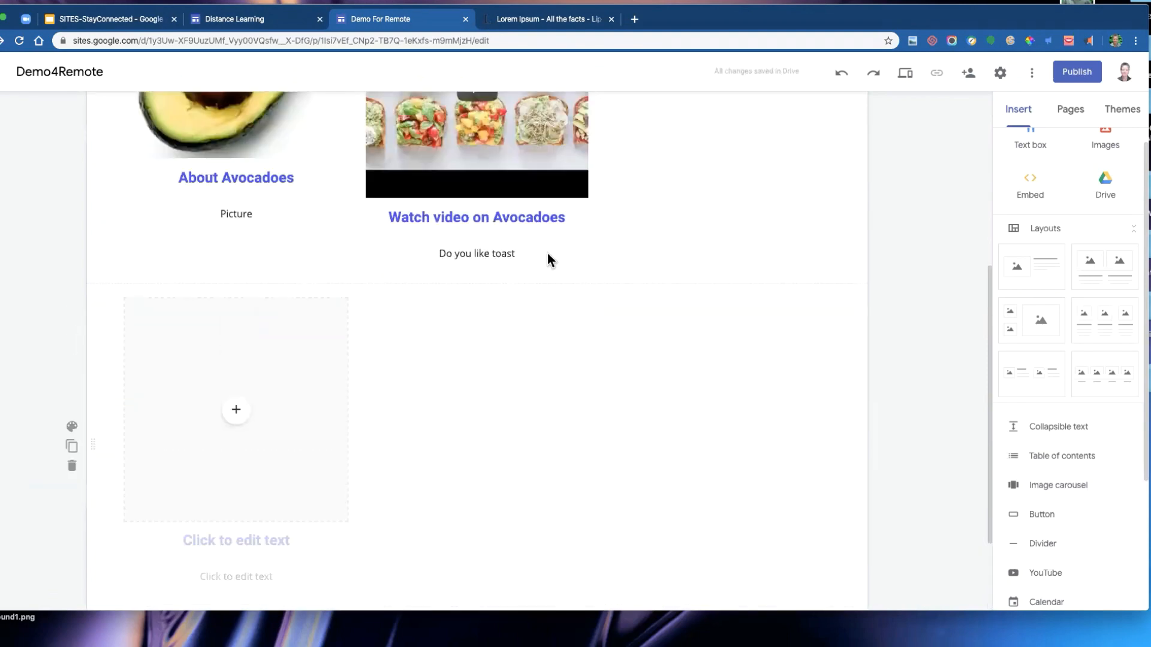
scroll(861, 195, "up", 1)
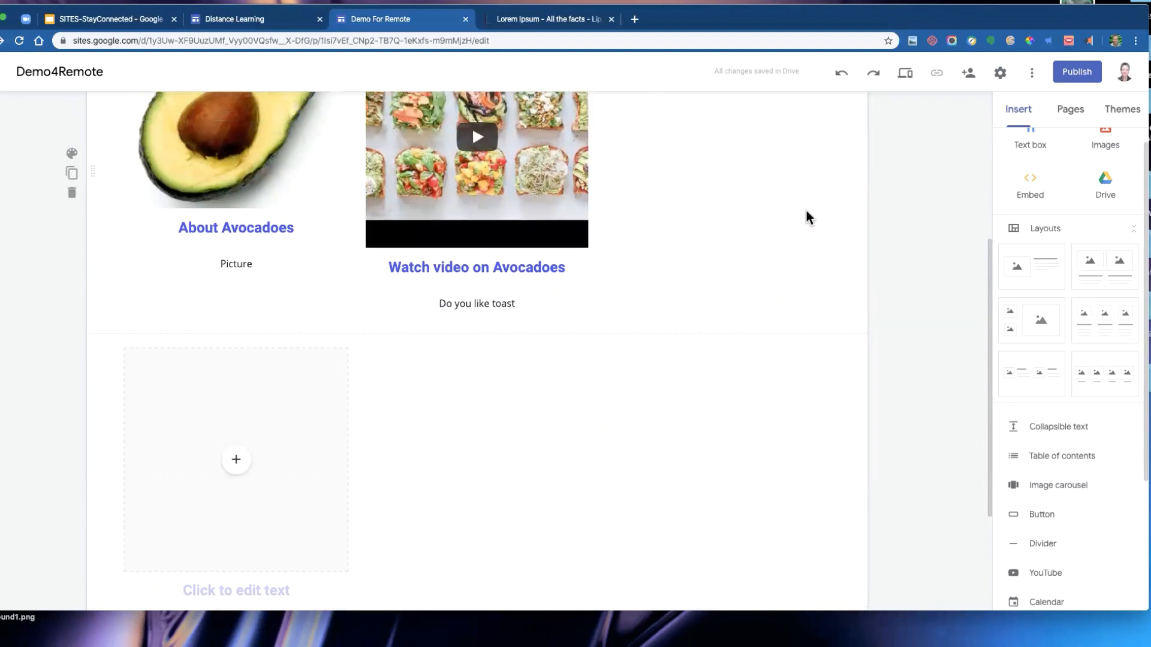
scroll(805, 211, "down", 1)
- Insert a map of Avocado Heights, CA, USA into the empty placeholder and caption it Avocado Map with the text Click to view
left_click(236, 569)
left_click(237, 440)
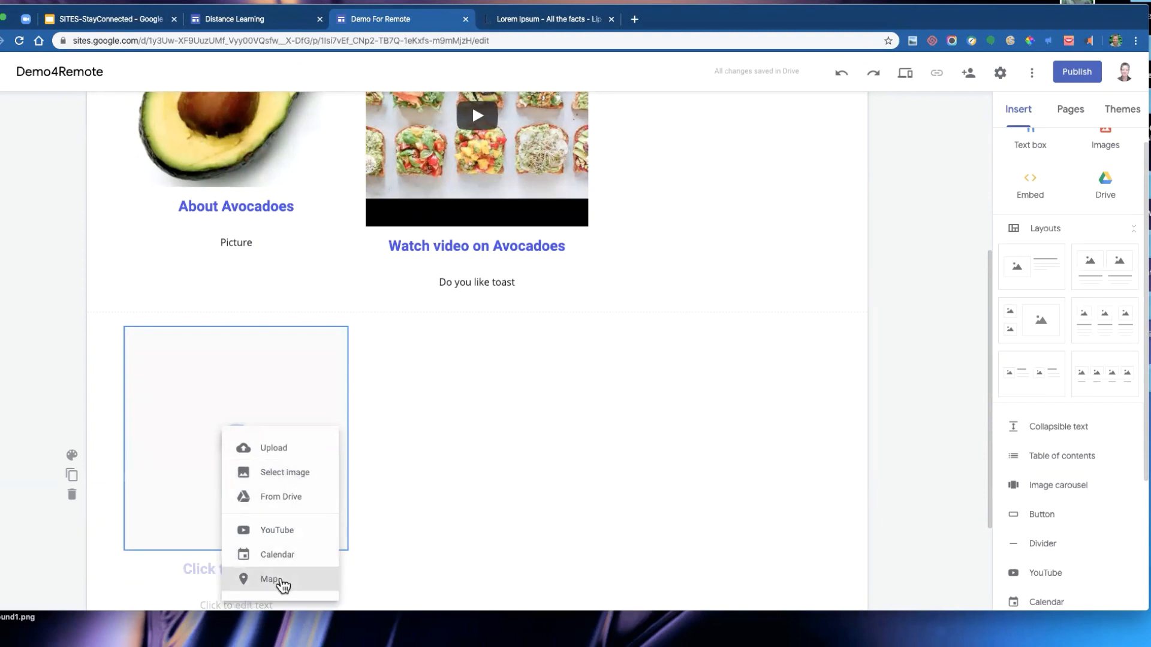
left_click(279, 580)
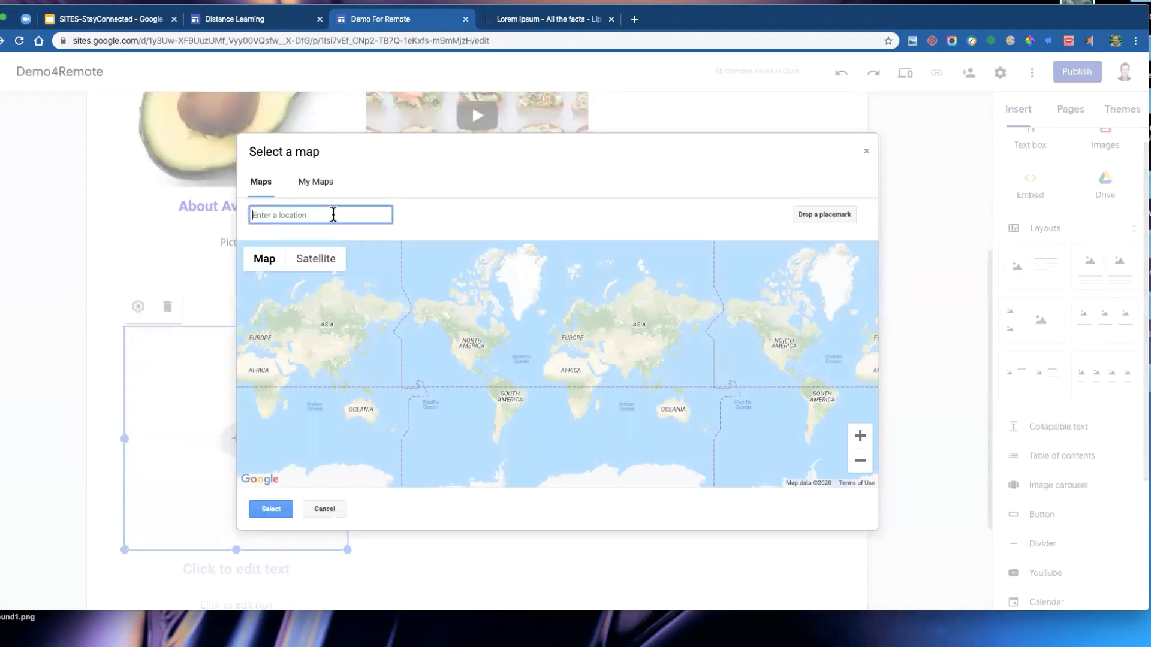
type("avocado")
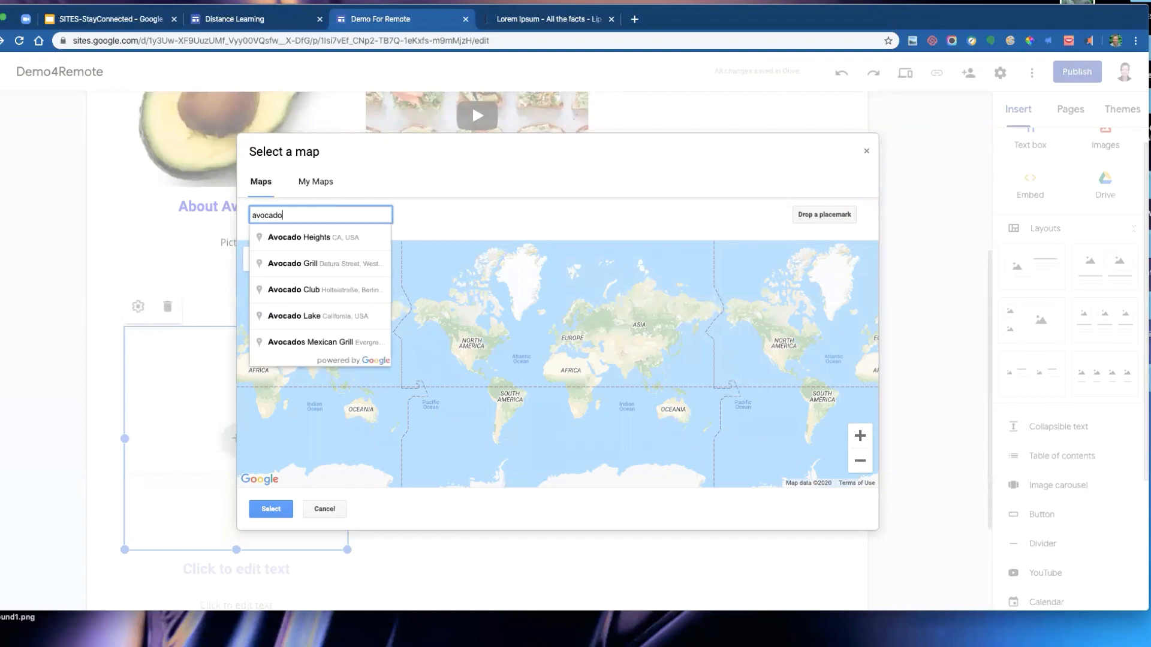
left_click(345, 238)
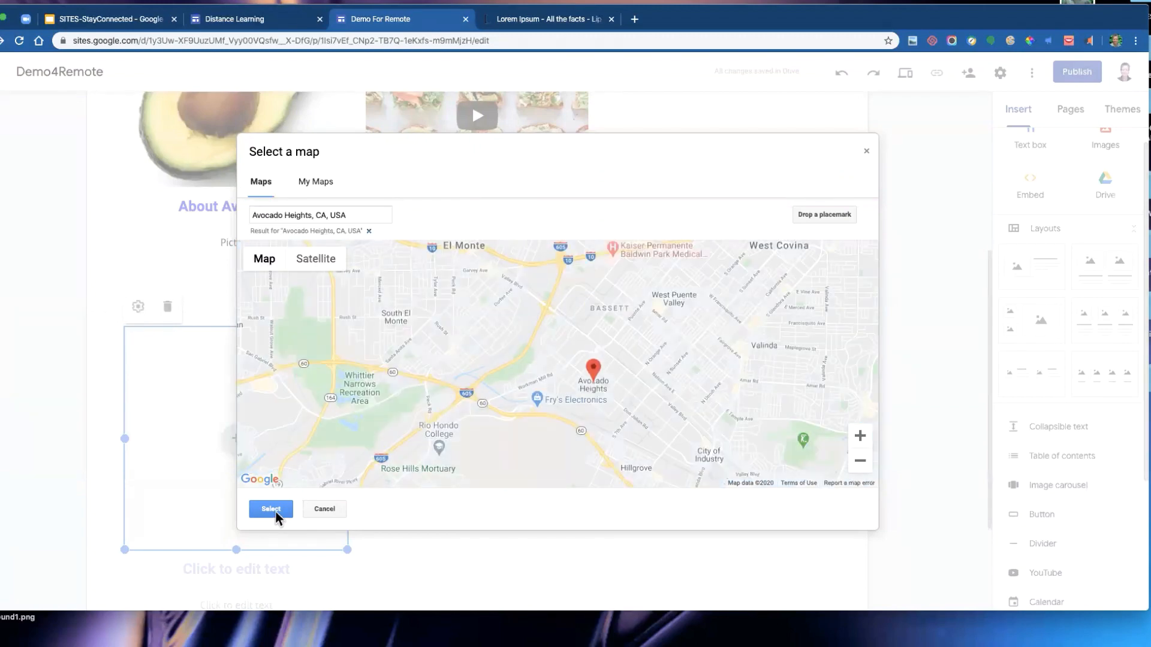
left_click(271, 509)
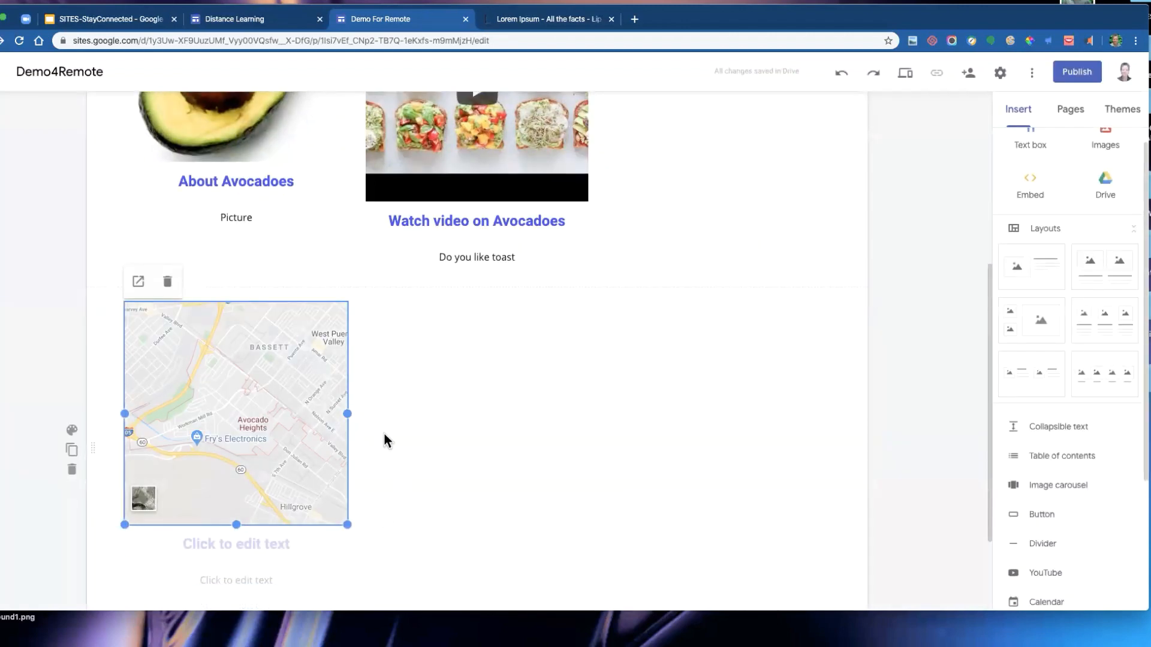
left_click(242, 544)
type("A")
- Correct the two column headings to About Avocados and Watch video on Avocados
scroll(286, 281, "up", 3)
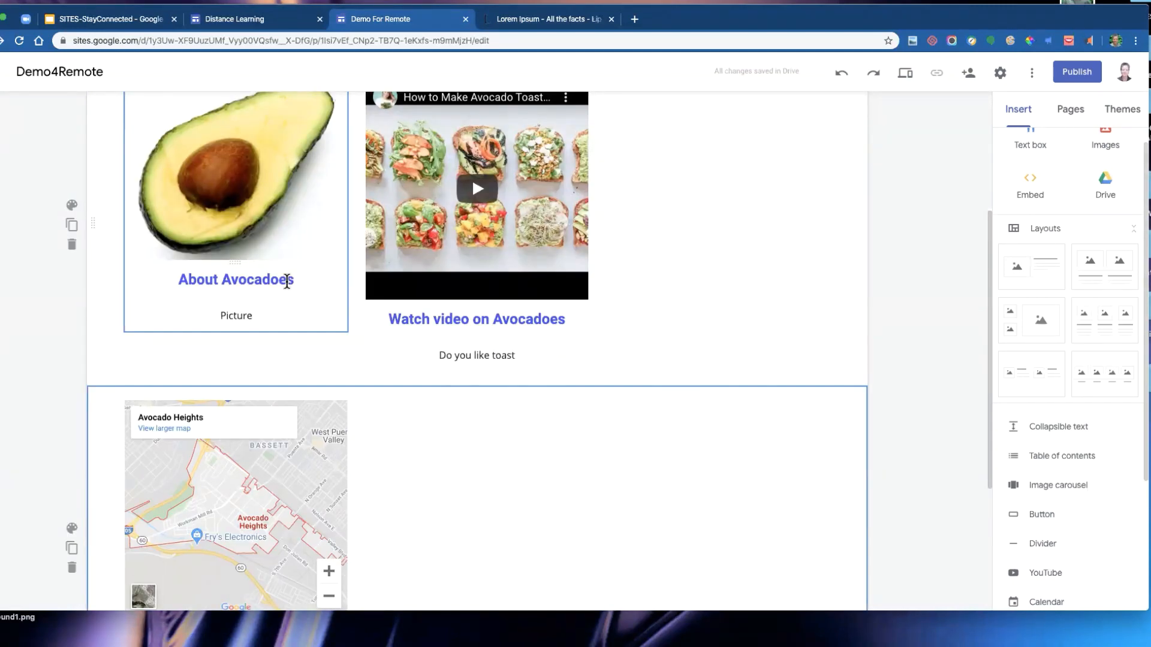
left_click(287, 282)
key("BackSpace")
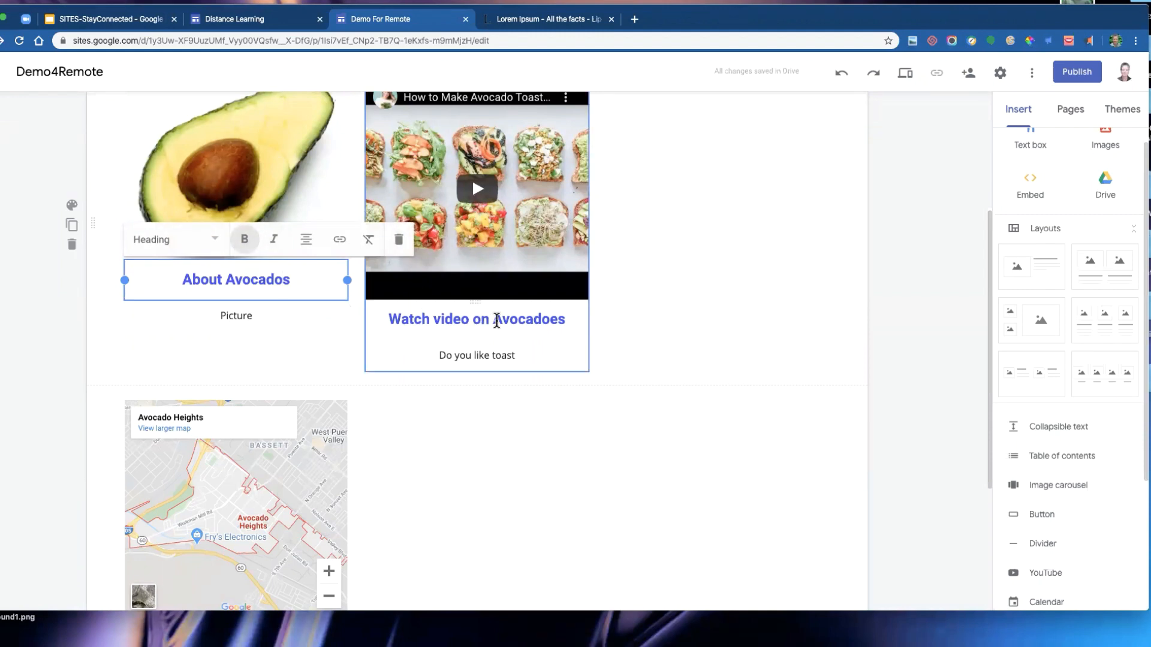
left_click(496, 319)
left_click(557, 318)
key("BackSpace")
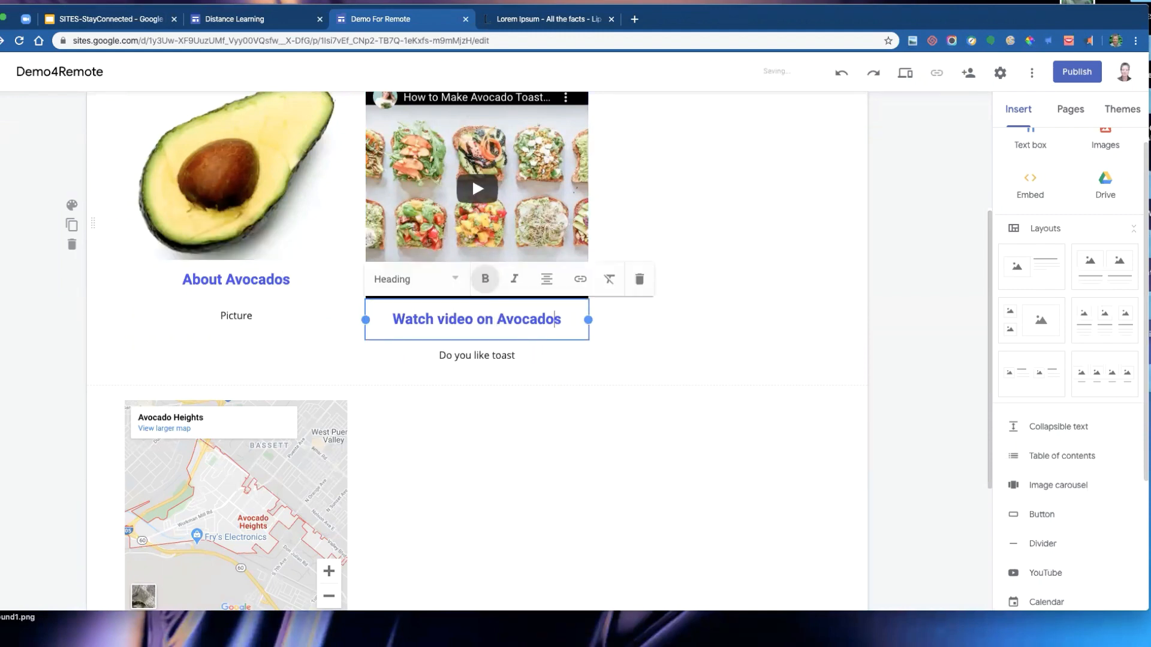
left_click(640, 451)
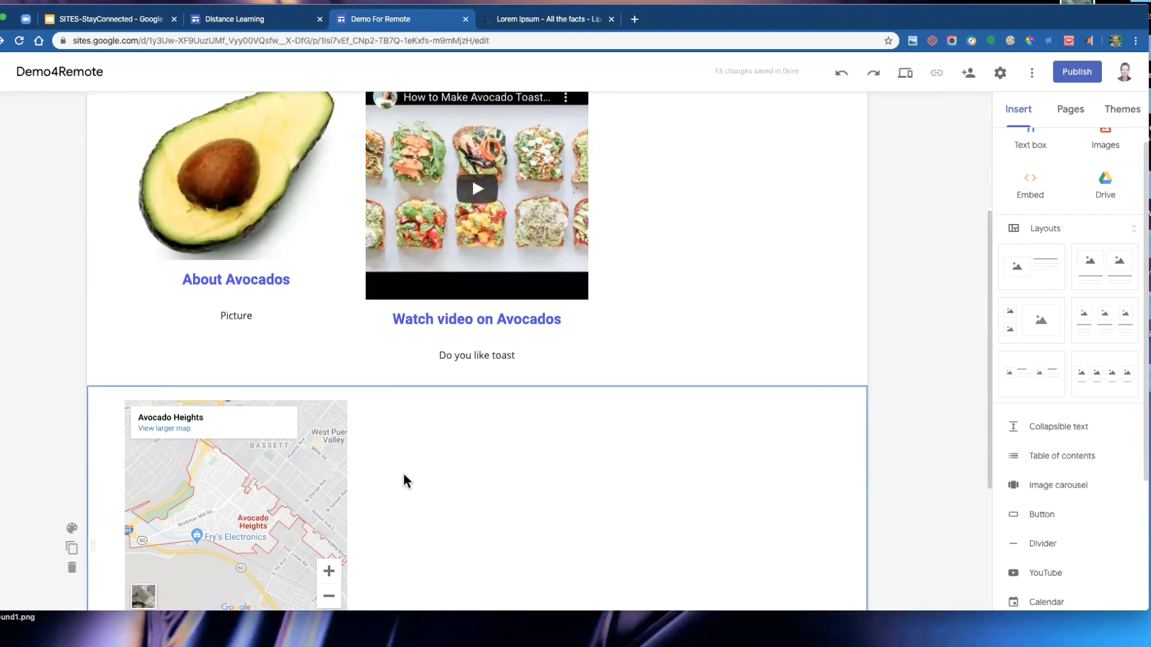
- Change the page title in the header to Avocados
scroll(304, 434, "down", 3)
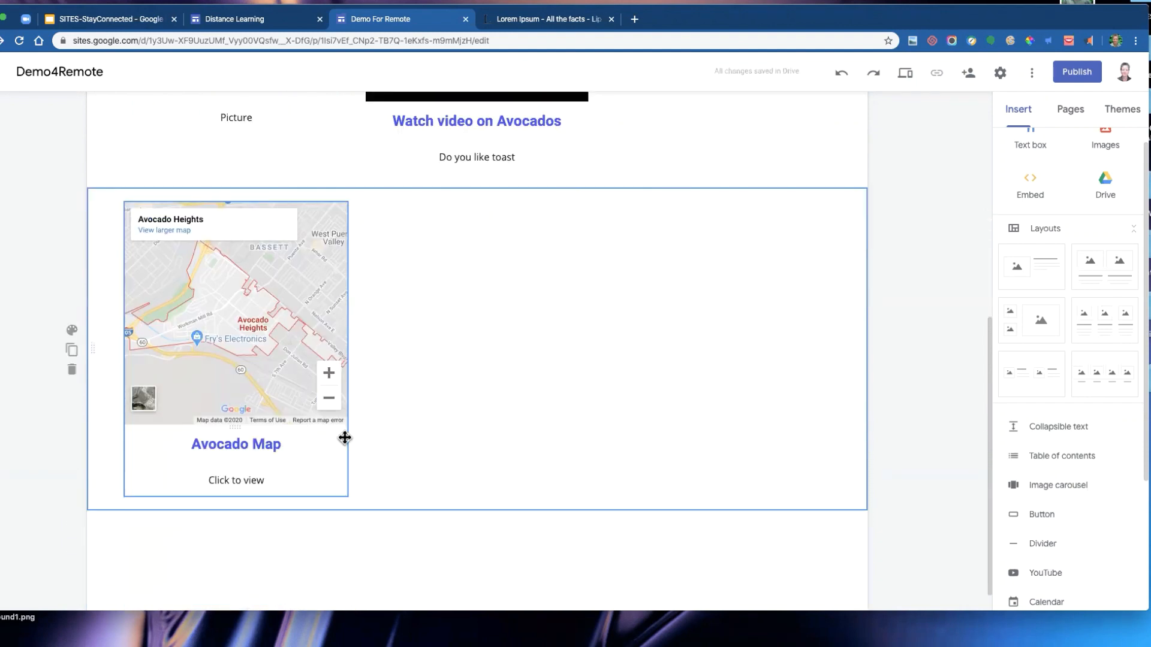
scroll(612, 387, "up", 6)
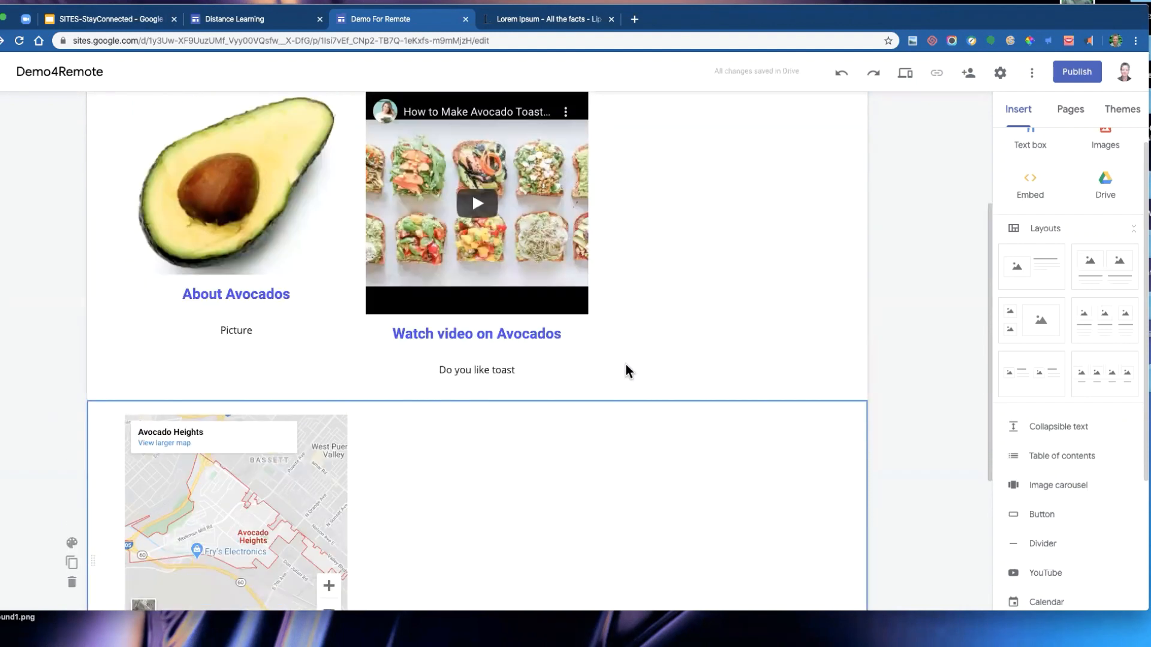
left_click(543, 186)
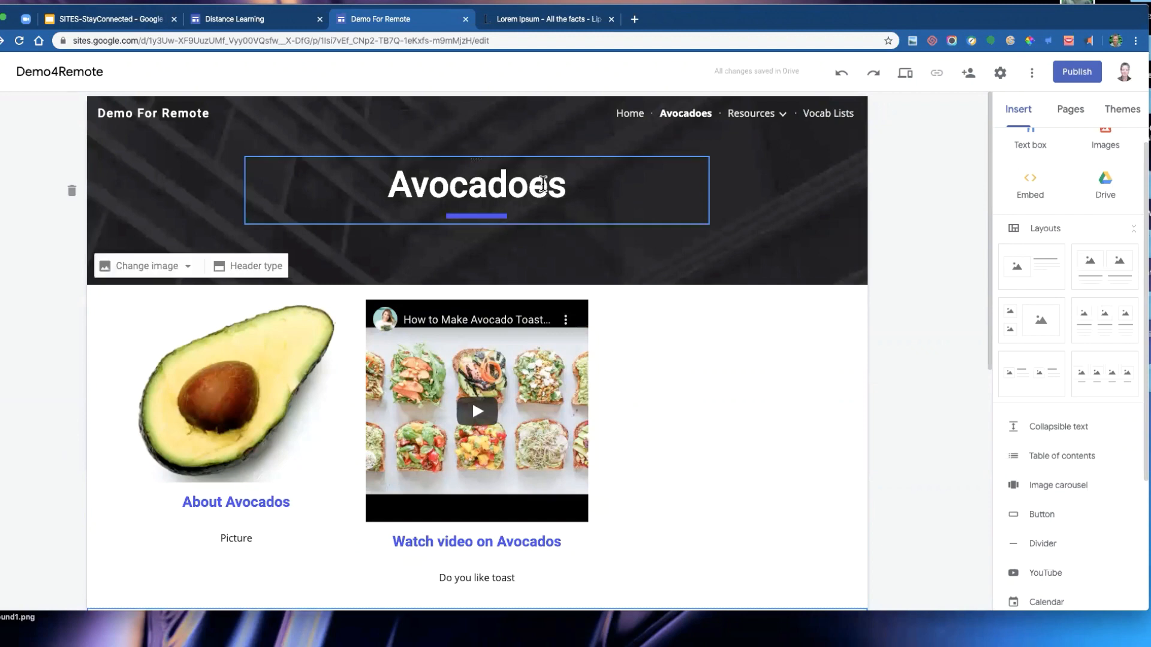
key("BackSpace")
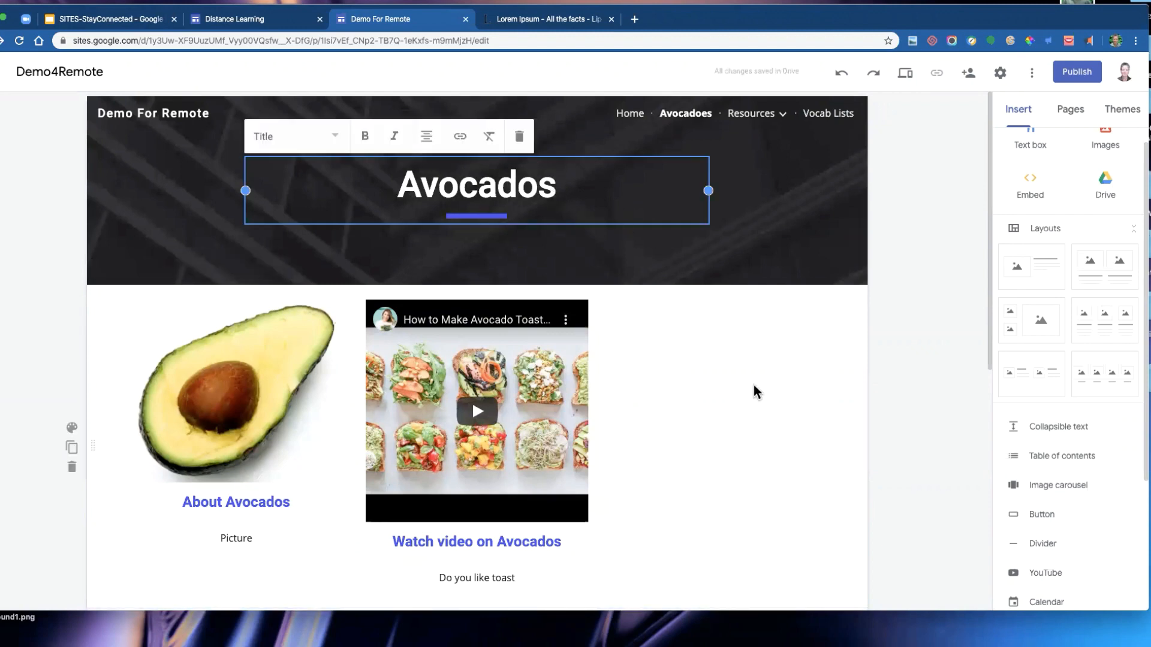
left_click(733, 358)
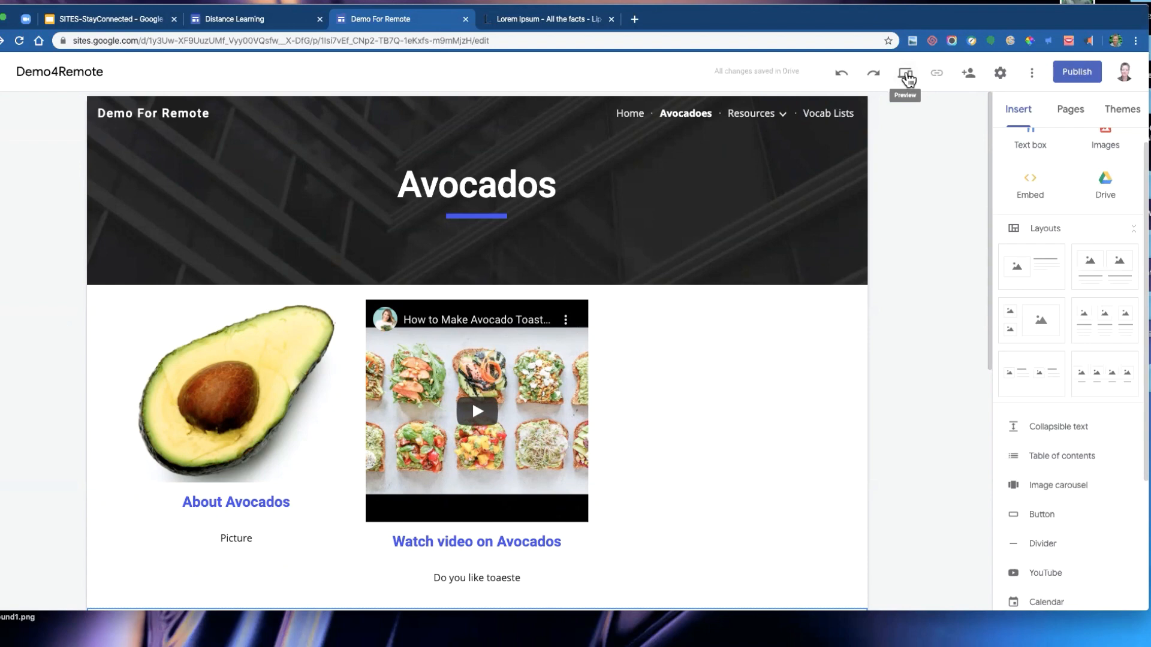
- Preview the site and navigate to the Home page and the Videos page under Resources
left_click(906, 74)
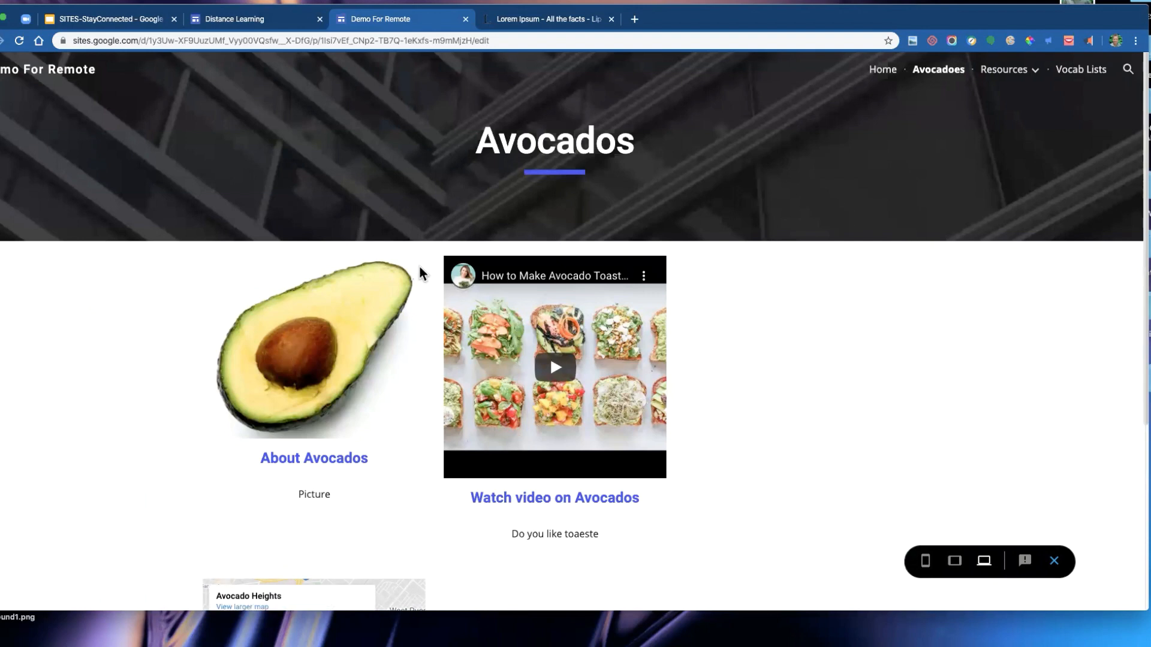
mouse_move(961, 76)
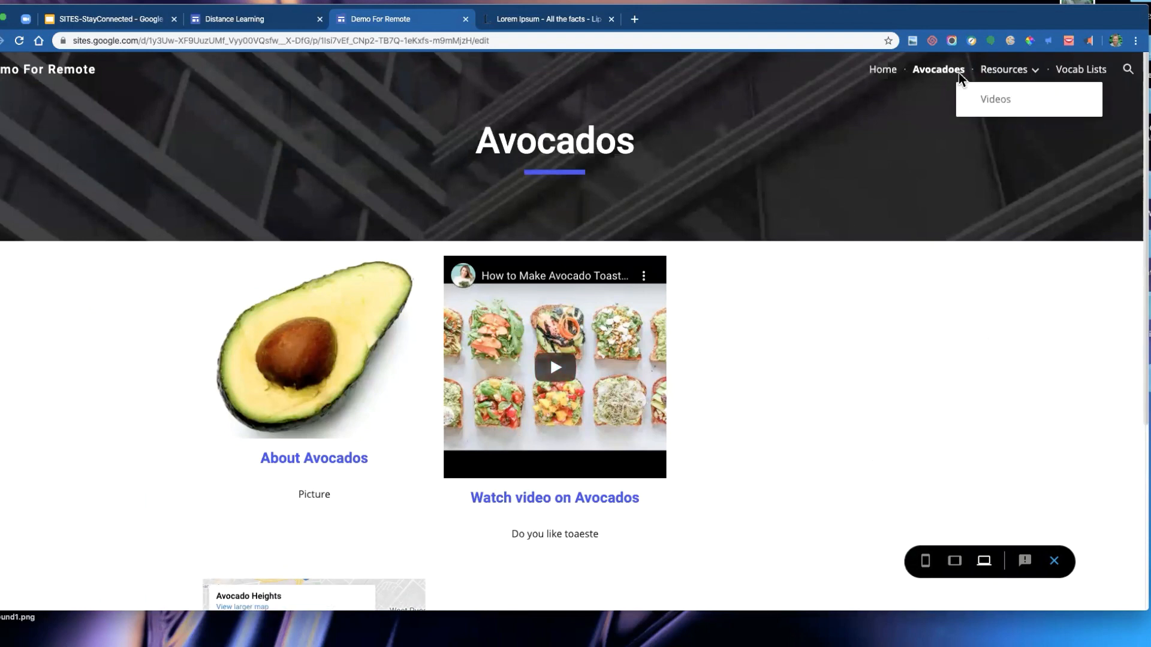
left_click(885, 71)
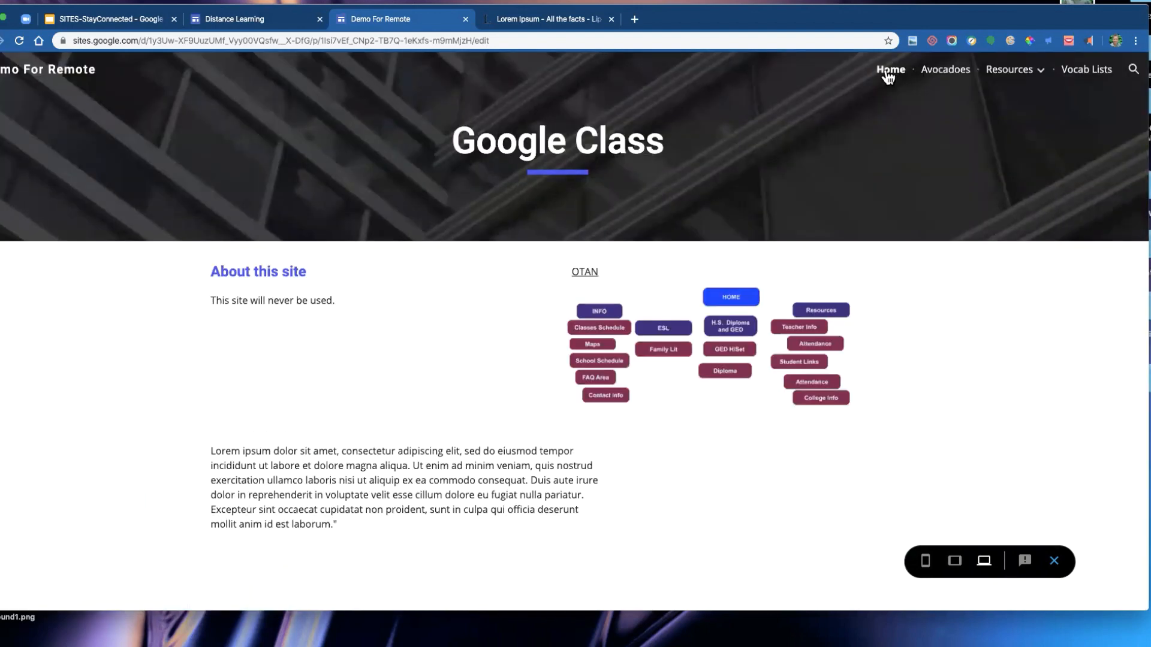
left_click(1029, 73)
left_click(1001, 101)
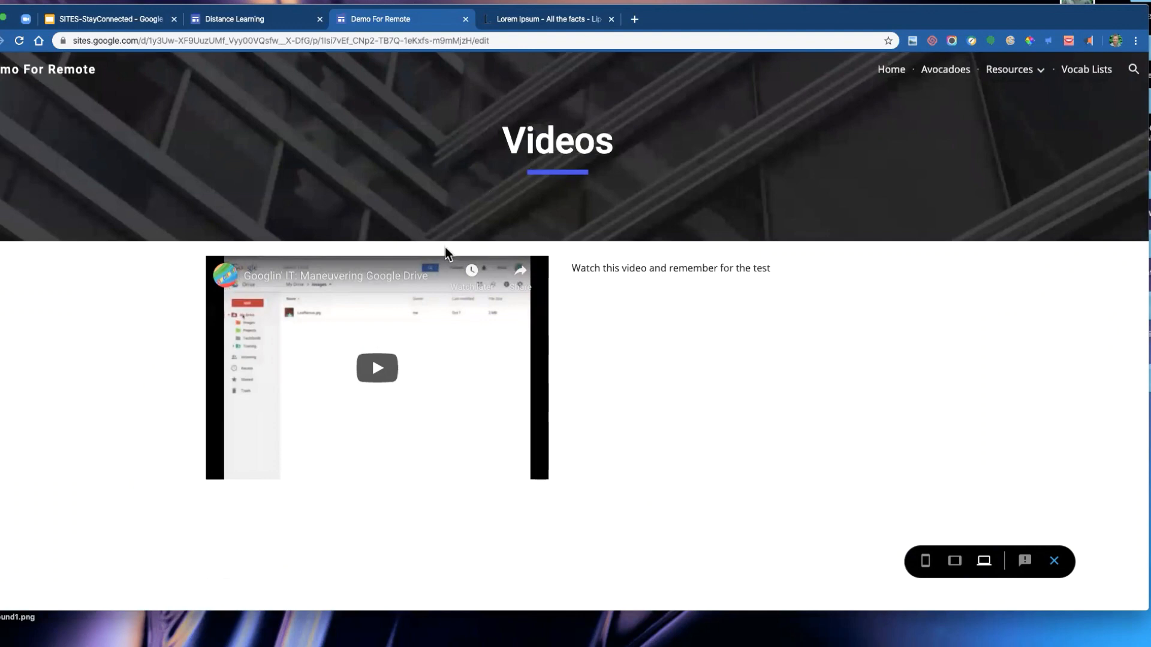
- Switch the preview to tablet size and navigate to the Home page
mouse_move(1001, 60)
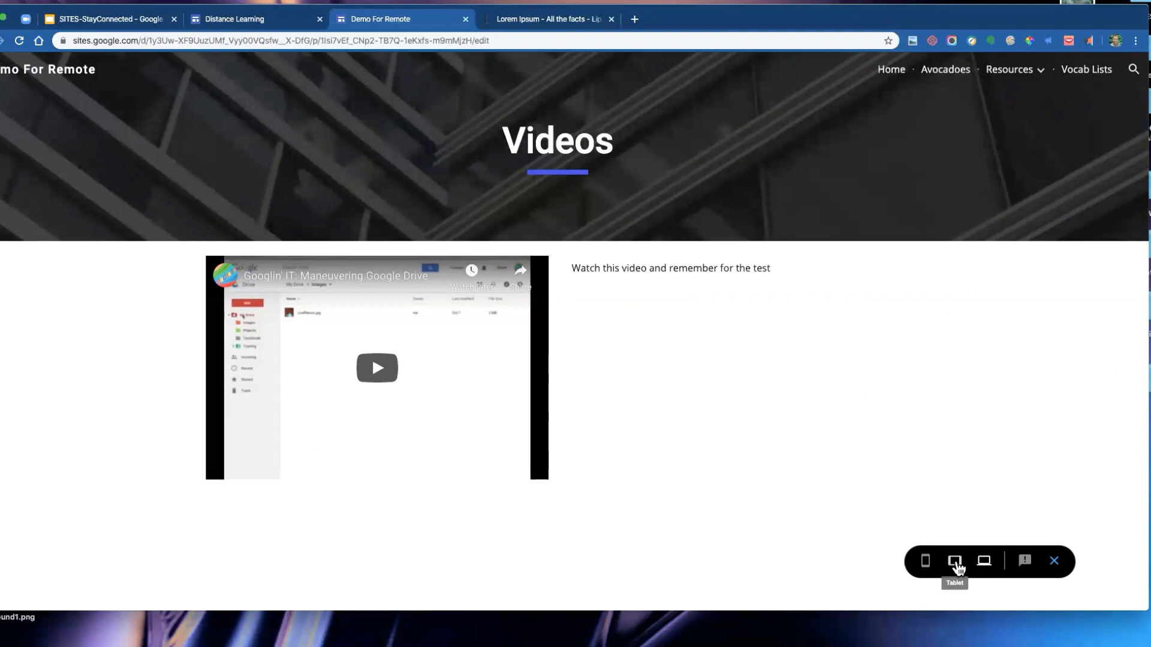
left_click(957, 566)
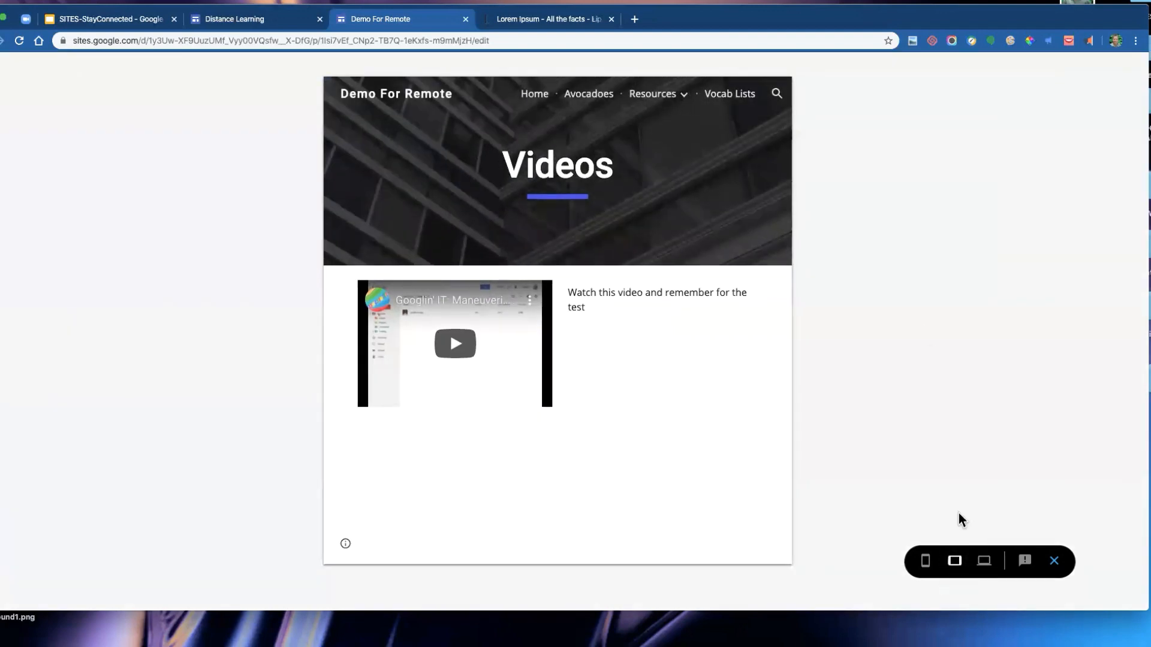
left_click(535, 94)
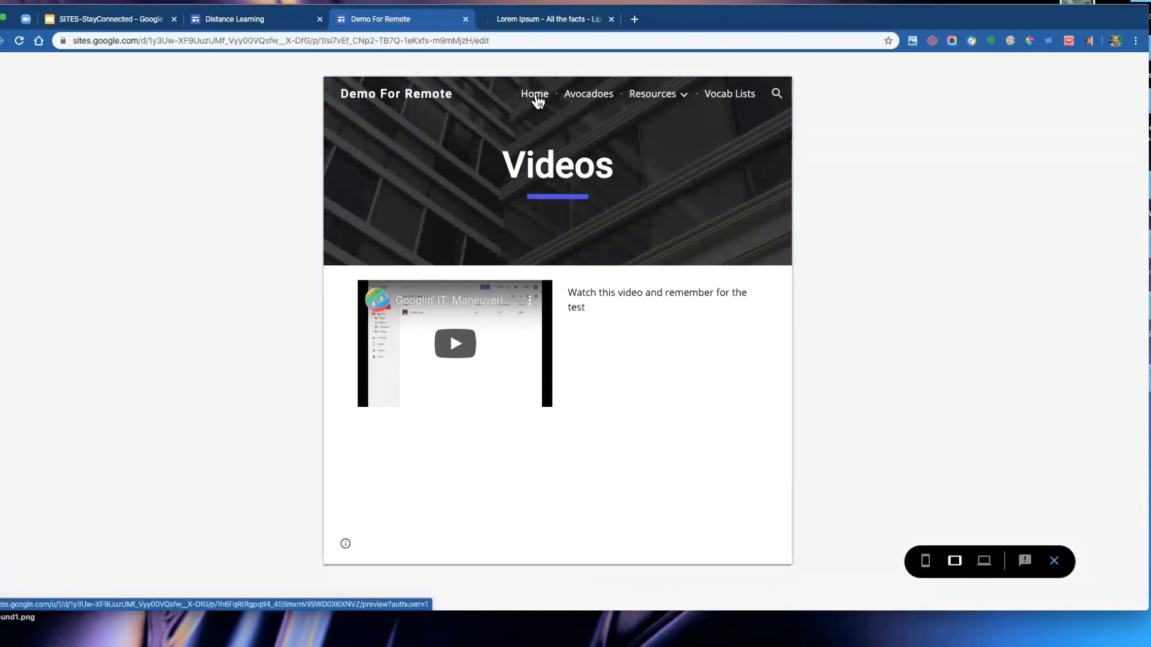
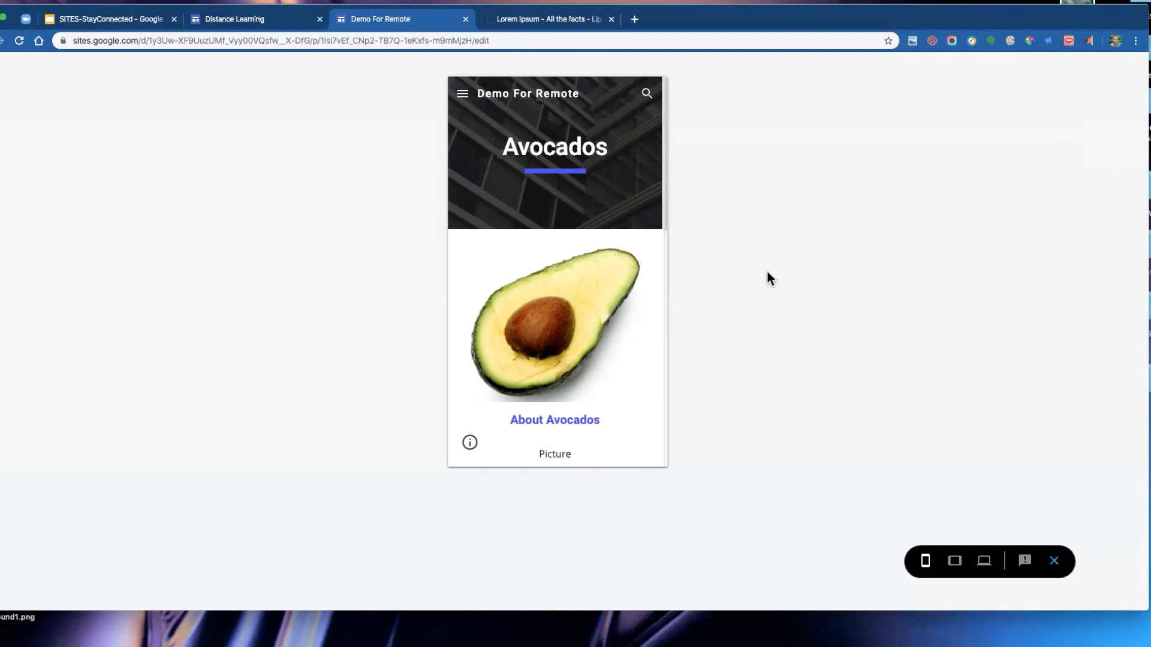
- Scroll through the tablet-size preview of the Avocados page and exit the preview
scroll(596, 207, "down", 2)
scroll(597, 211, "down", 6)
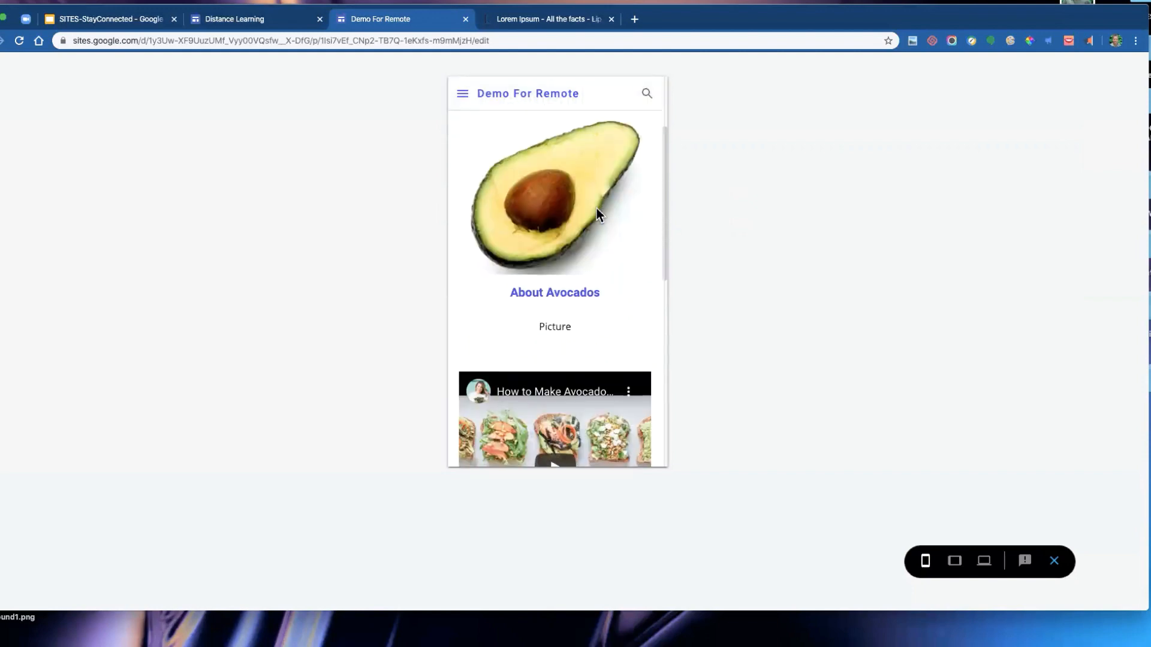
scroll(597, 213, "down", 2)
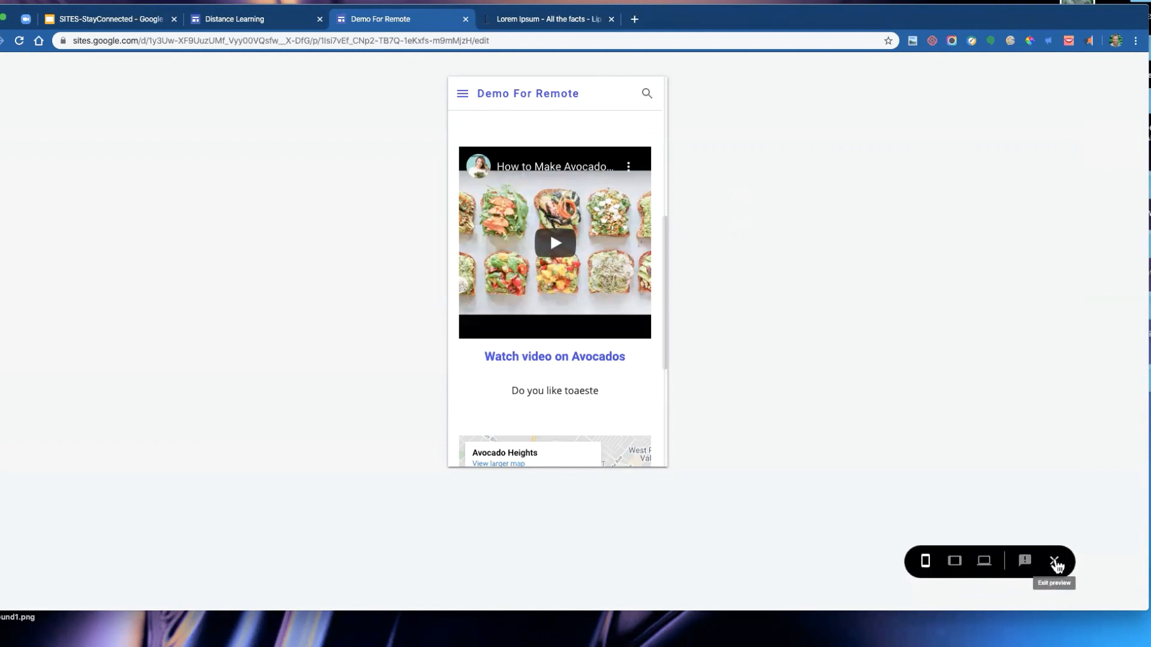
left_click(1055, 564)
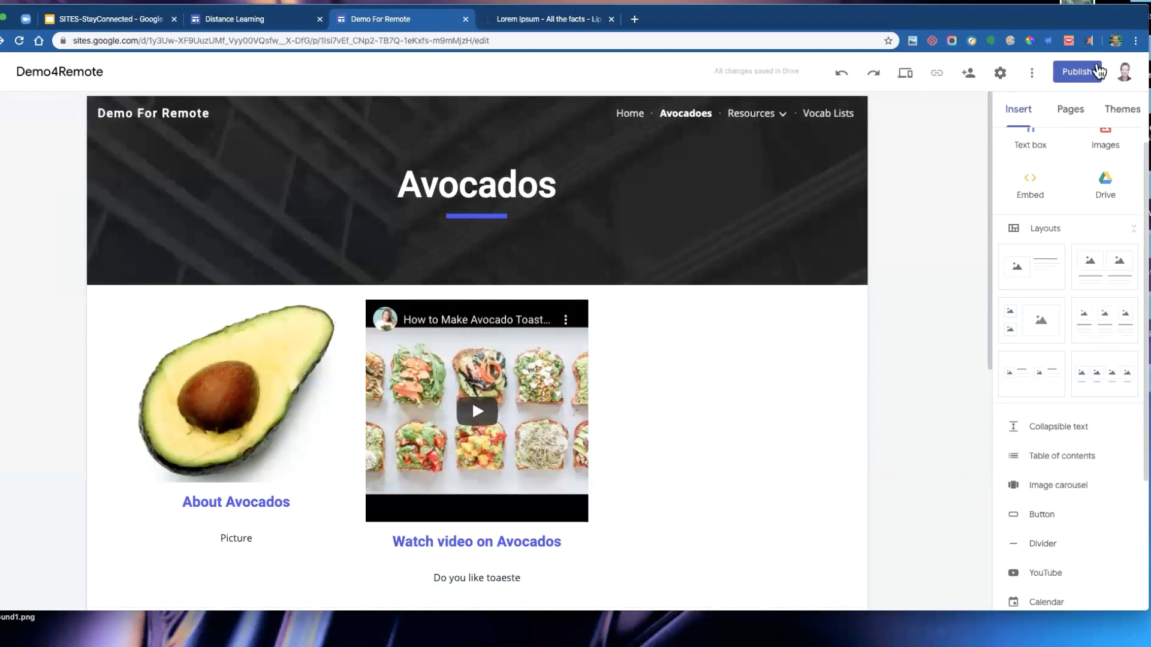
- Open the publish dialog and examine the site's web address demo-for-remote
left_click(1083, 73)
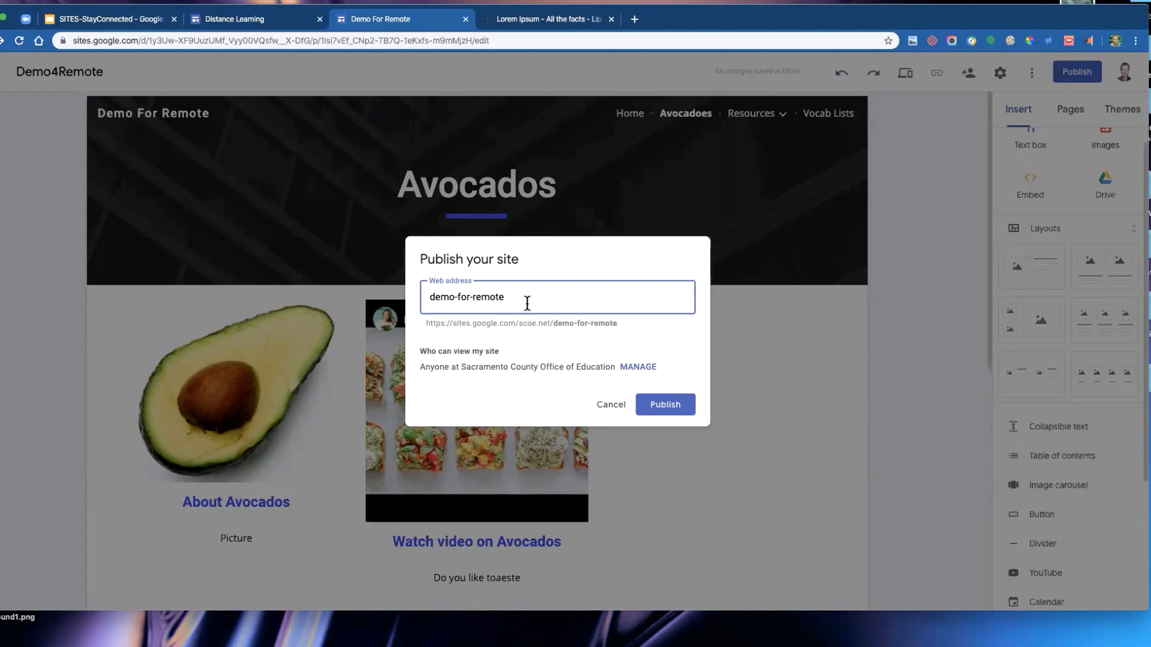
left_click_drag(513, 297, 419, 295)
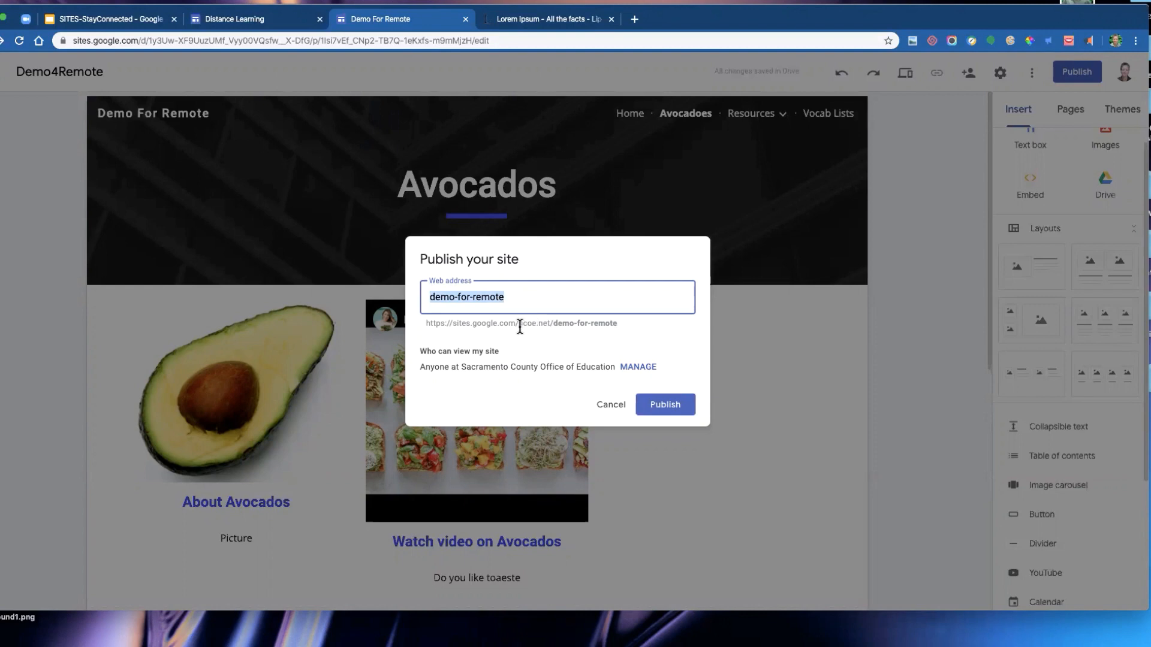
left_click_drag(519, 324, 566, 337)
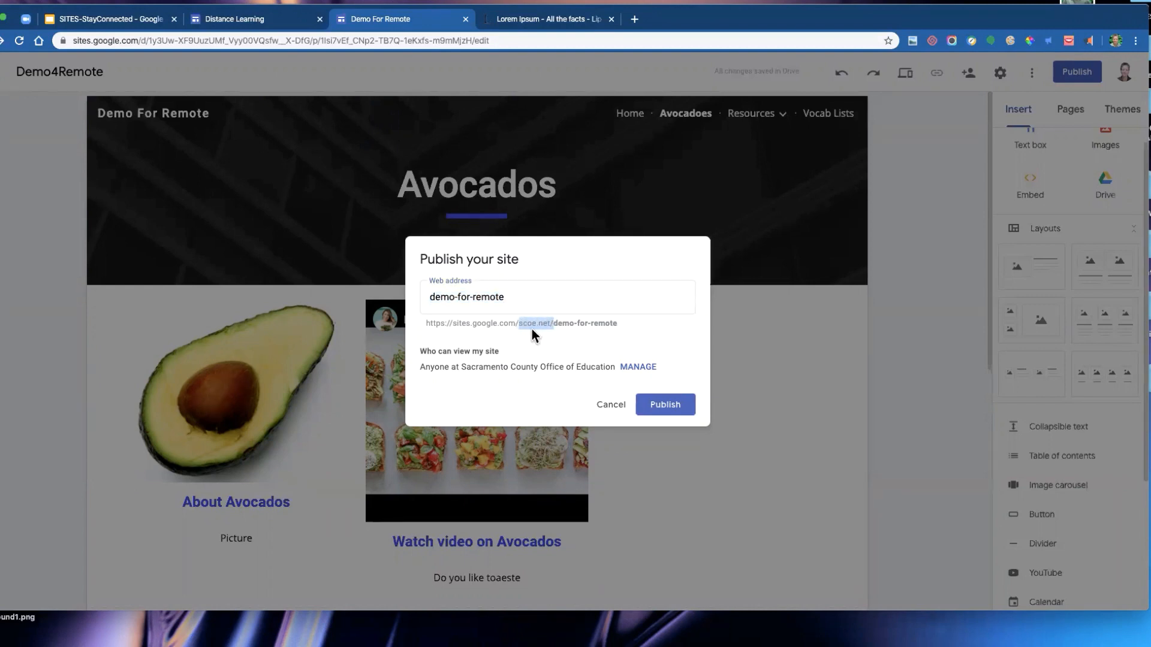
left_click(573, 326)
- Change the published site's visibility to anyone can find and view the published version
left_click(638, 368)
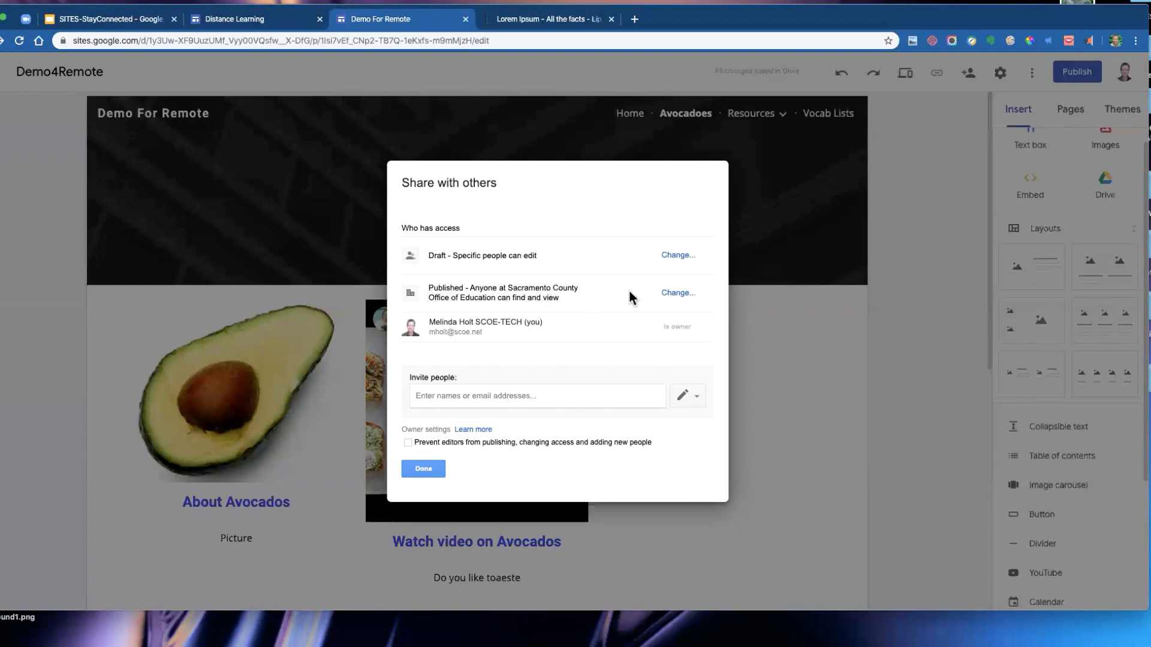
left_click(681, 297)
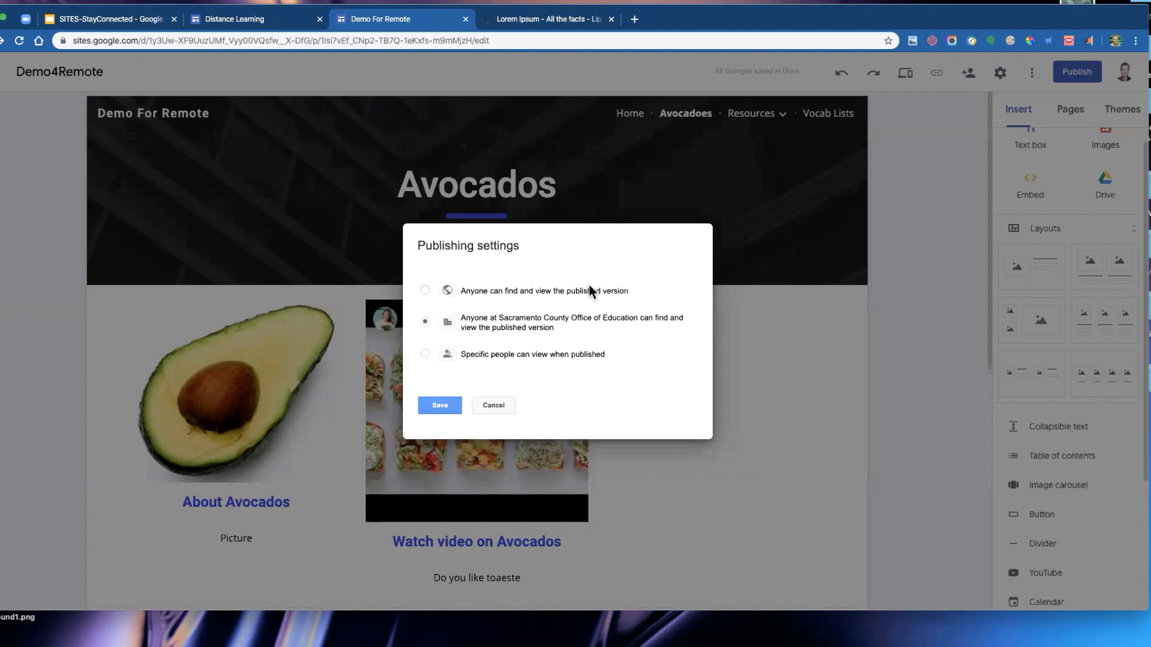
left_click(574, 288)
left_click(441, 406)
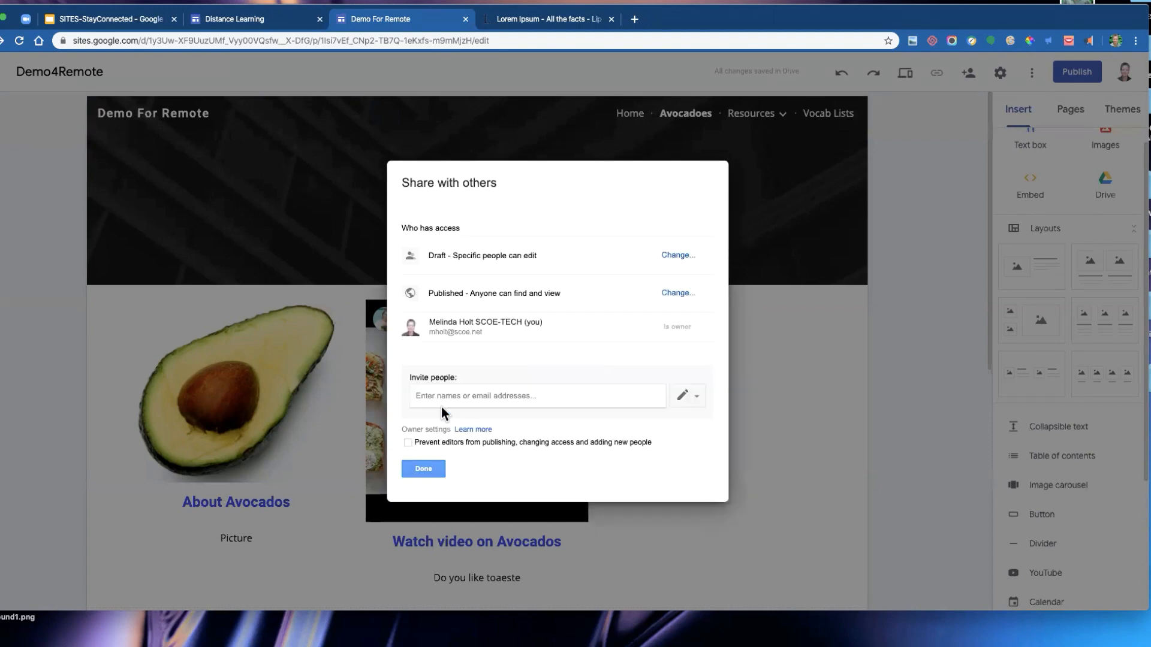
left_click(423, 469)
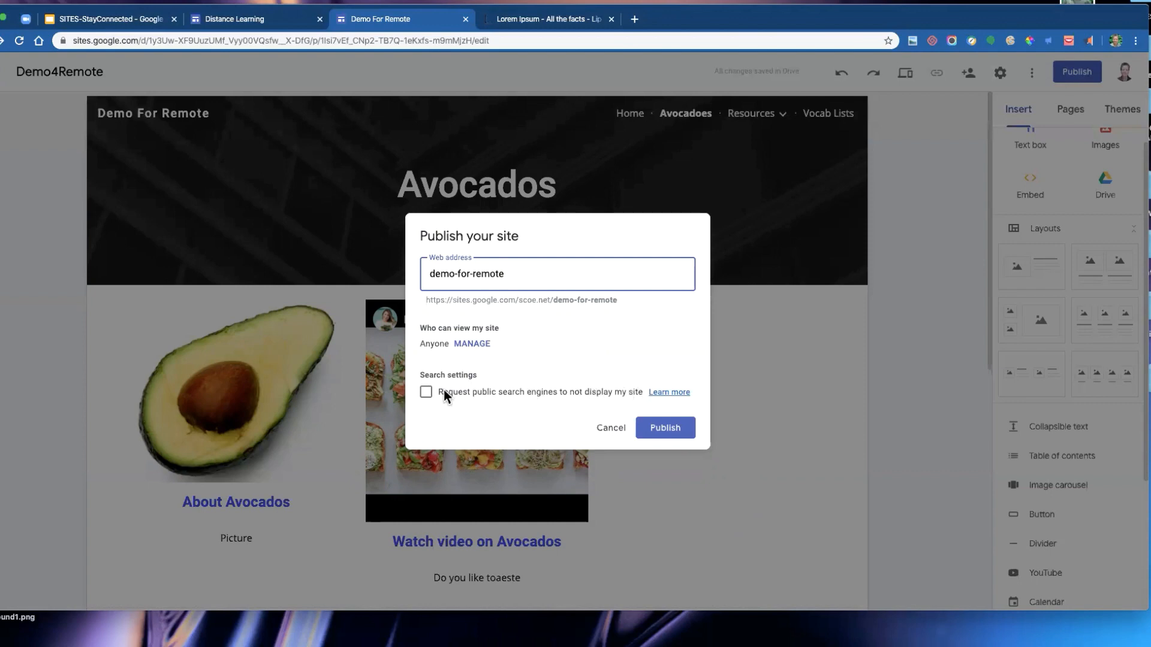
- Request that public search engines not display the site, and publish it
left_click(428, 394)
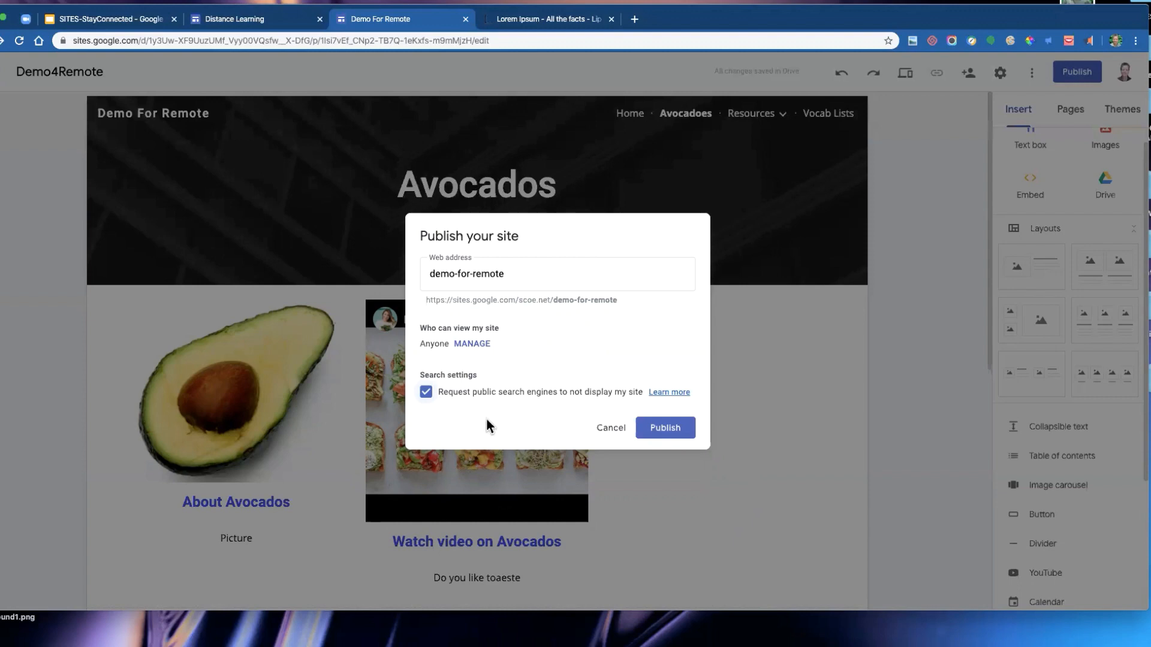
left_click(677, 430)
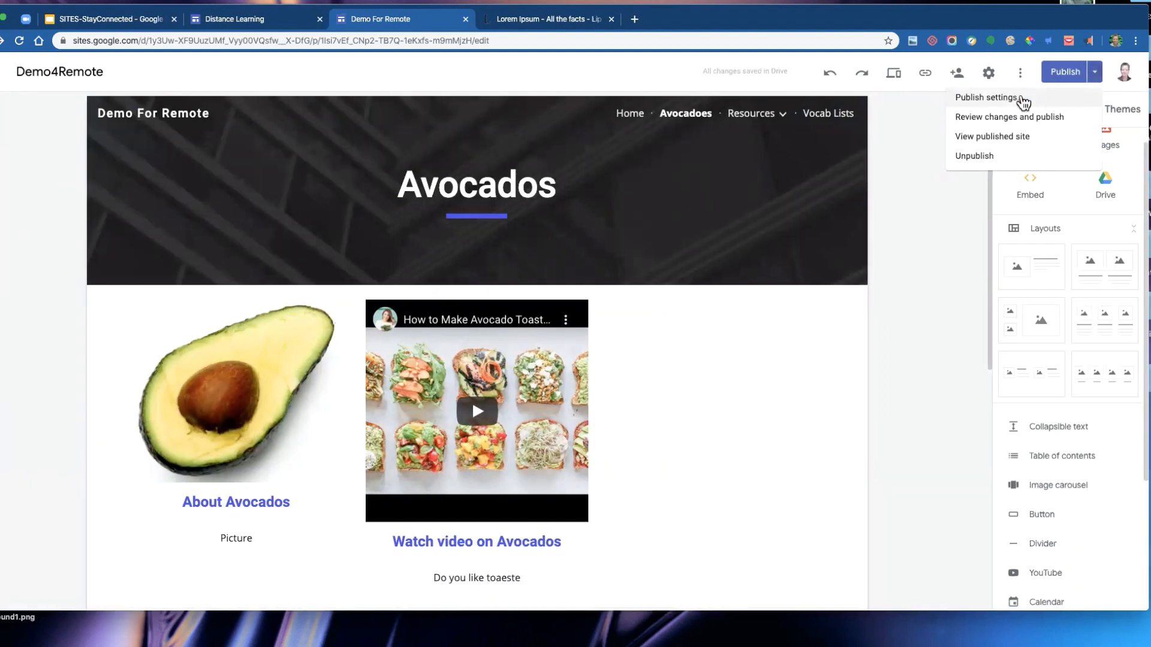
- View the published site in a new tab and open its Home page
left_click(1022, 101)
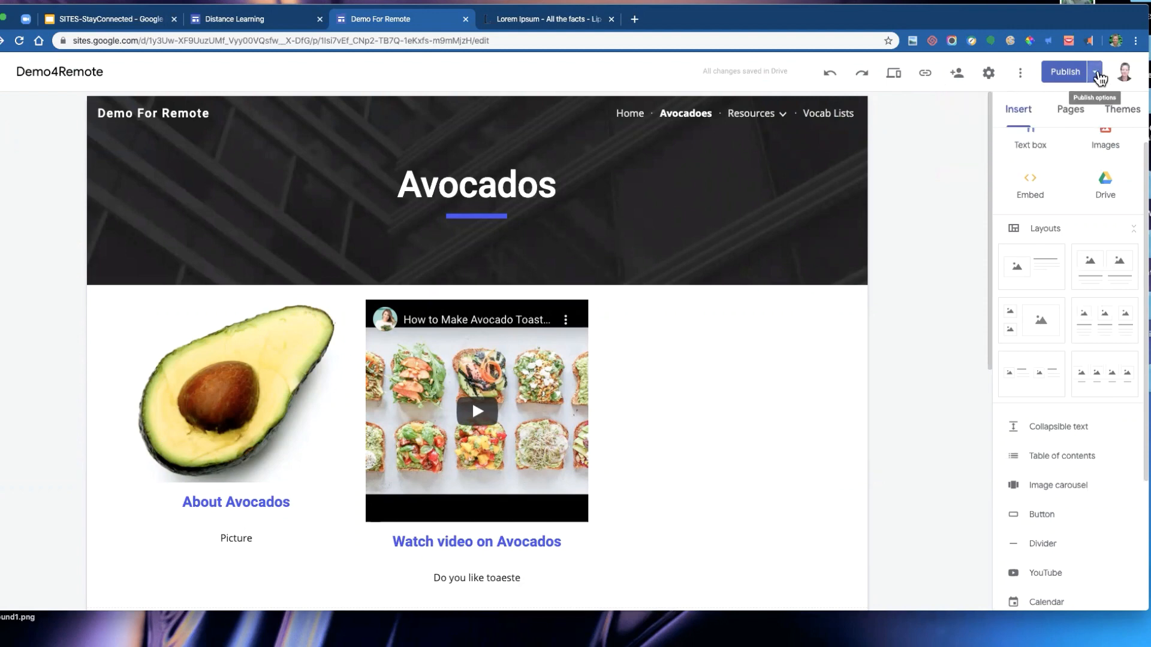
left_click(1096, 73)
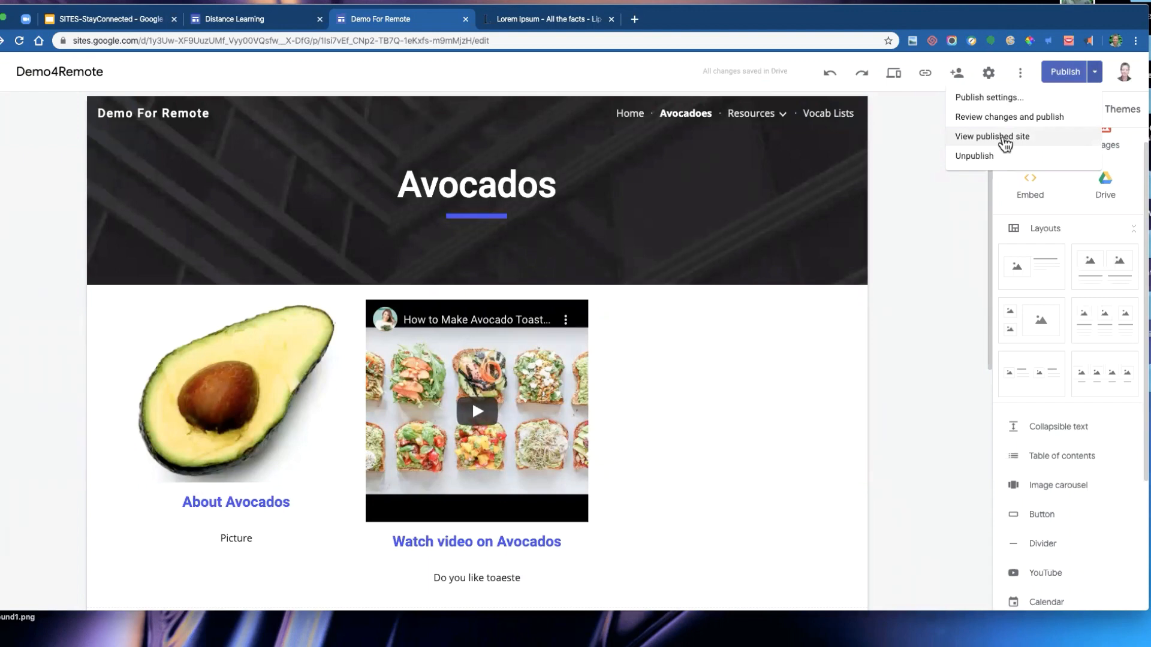
left_click(1005, 138)
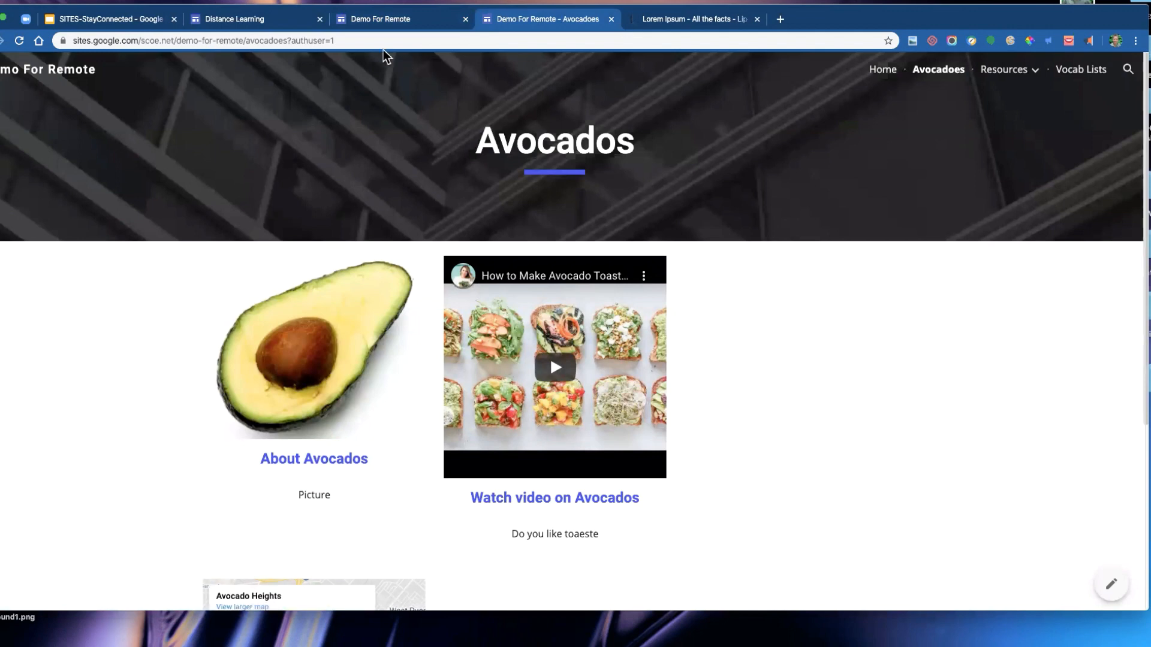
left_click(883, 71)
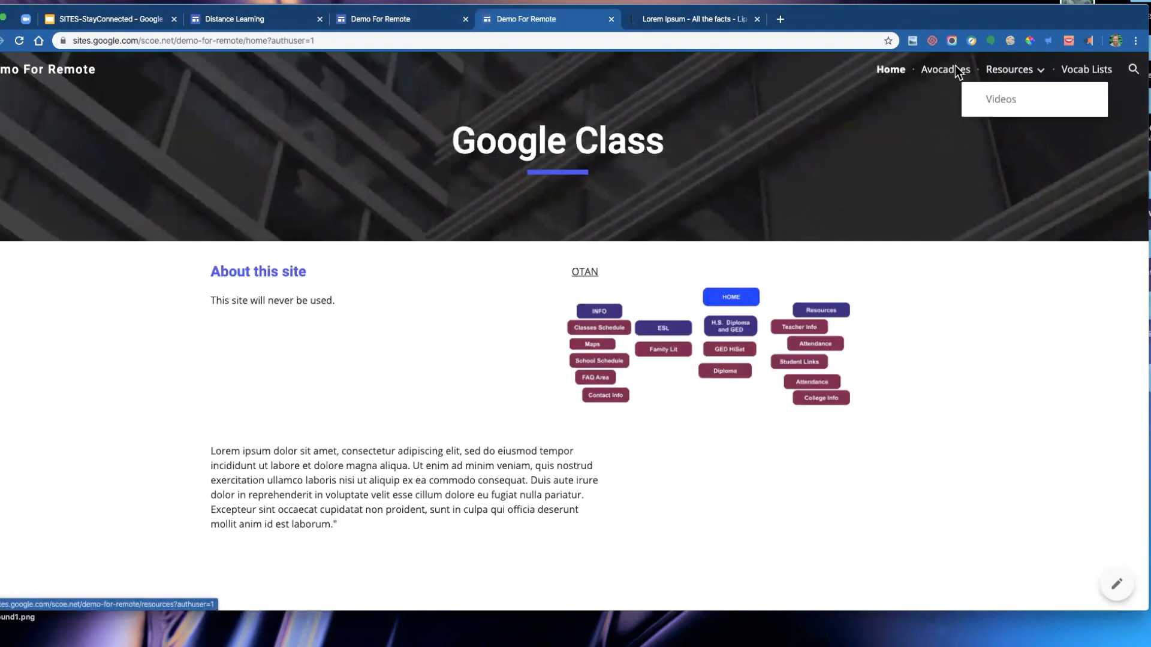
- Select the published site's web address, then close the Lorem Ipsum and published-site tabs
left_click(236, 42)
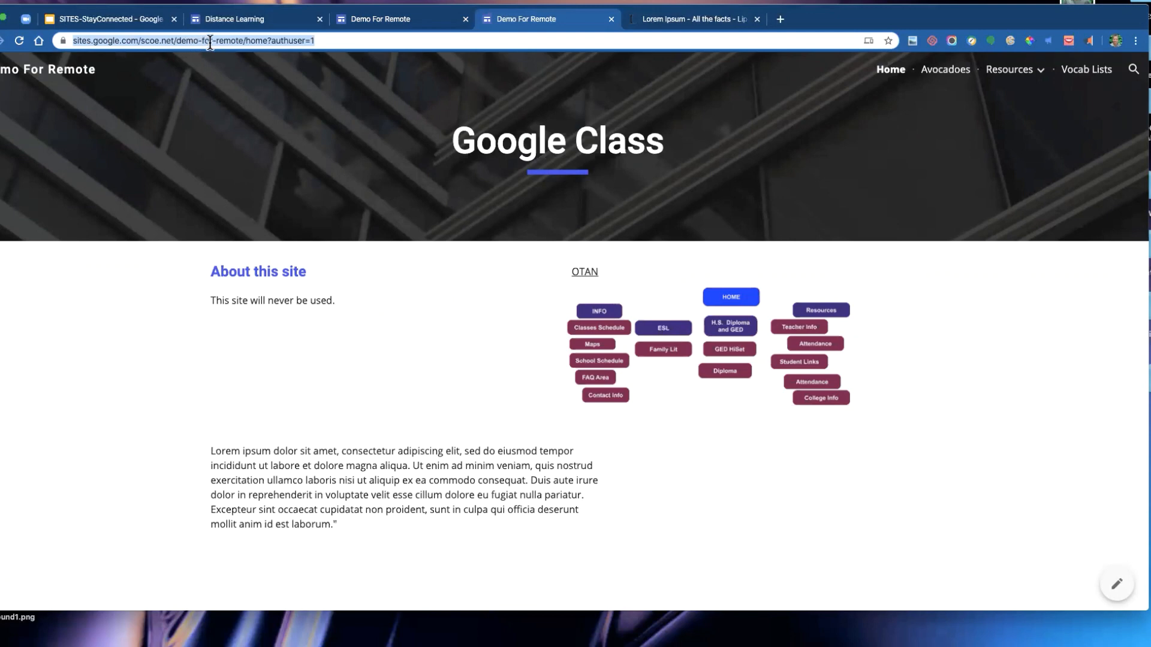
left_click(244, 40)
left_click_drag(271, 40, 58, 60)
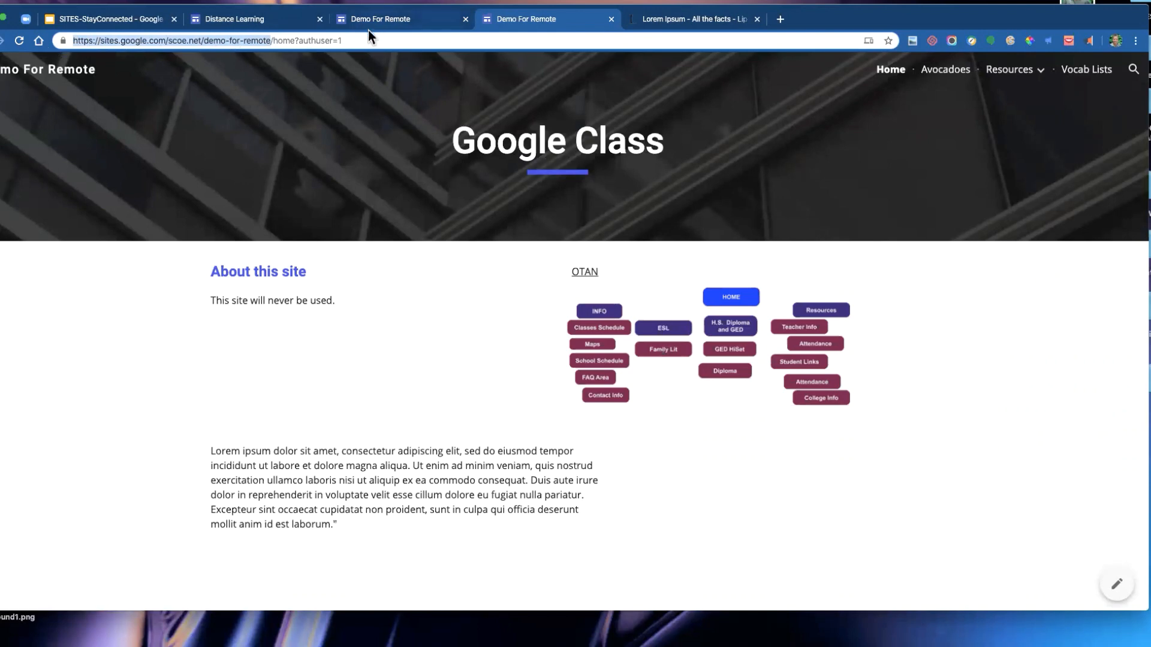
left_click(351, 41)
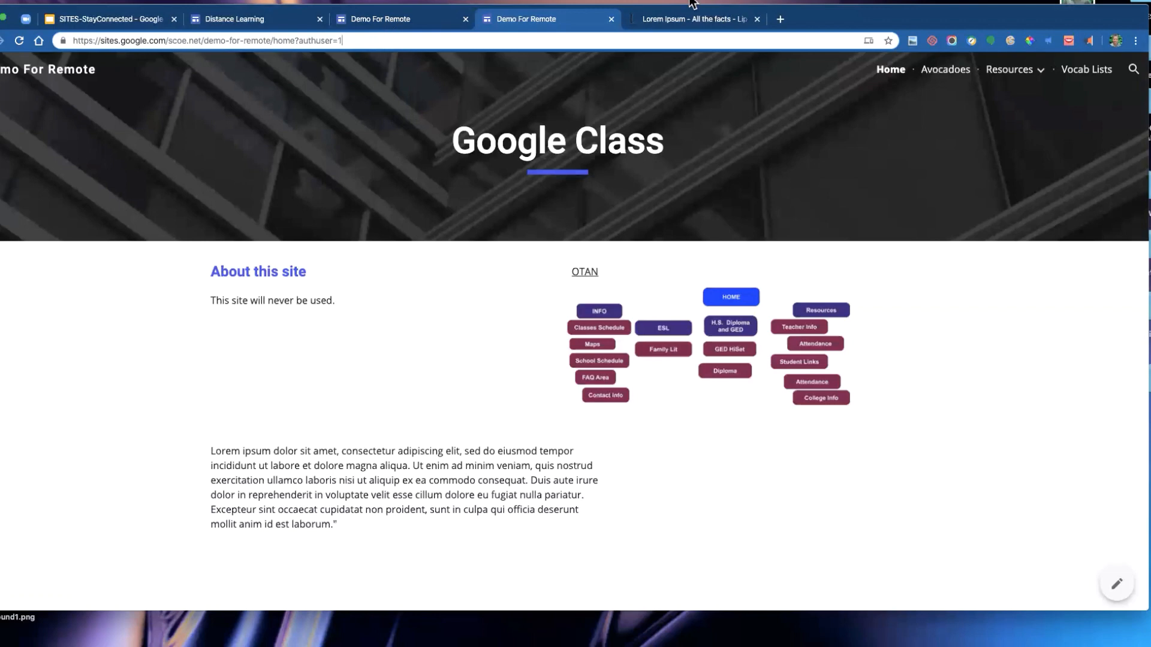
left_click(757, 19)
left_click(611, 20)
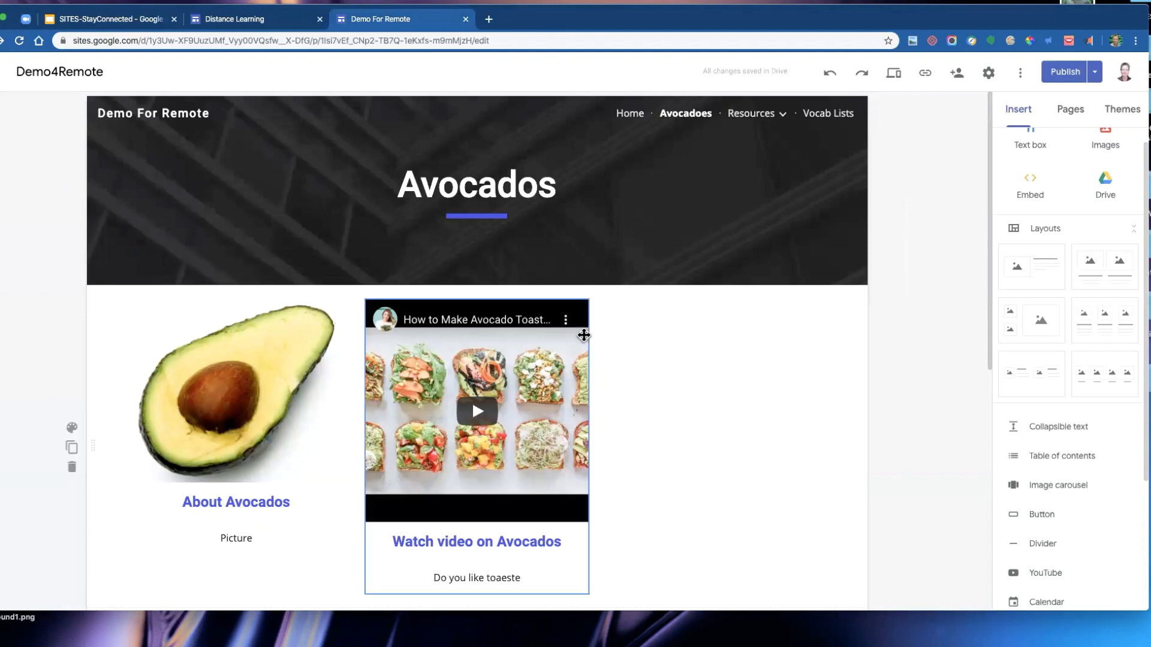
- Widen the embedded avocado toast video so it stretches further across the page
left_click(586, 333)
left_click_drag(588, 446, 779, 443)
left_click(921, 399)
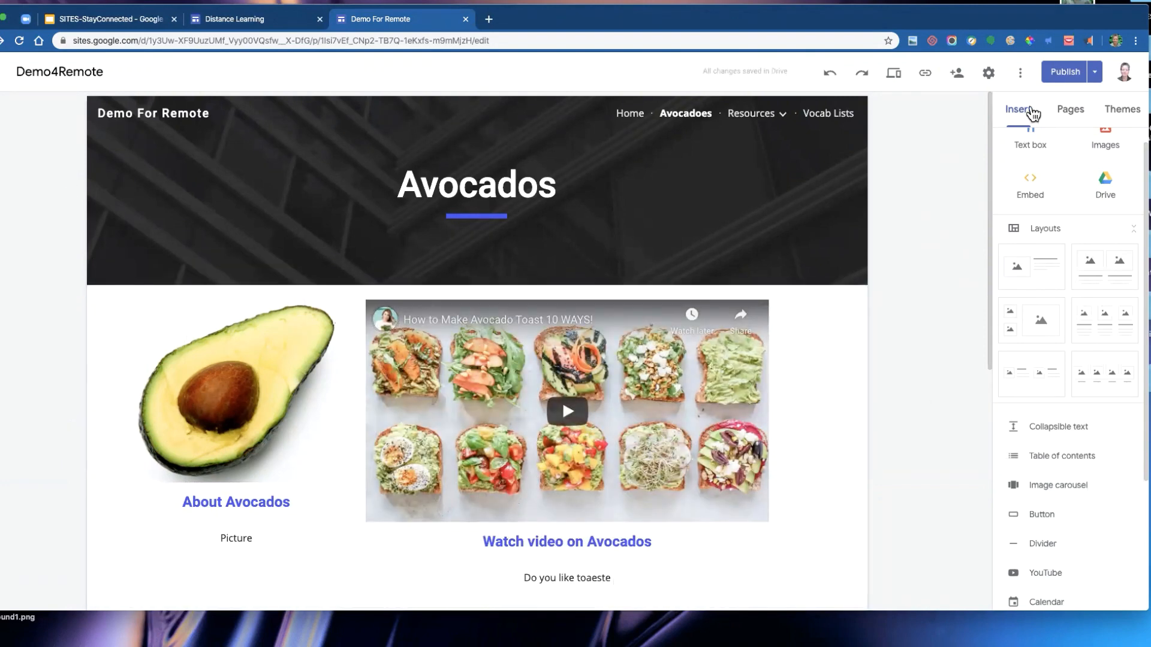
- Open the publish settings to review them and close without changes
left_click(1097, 78)
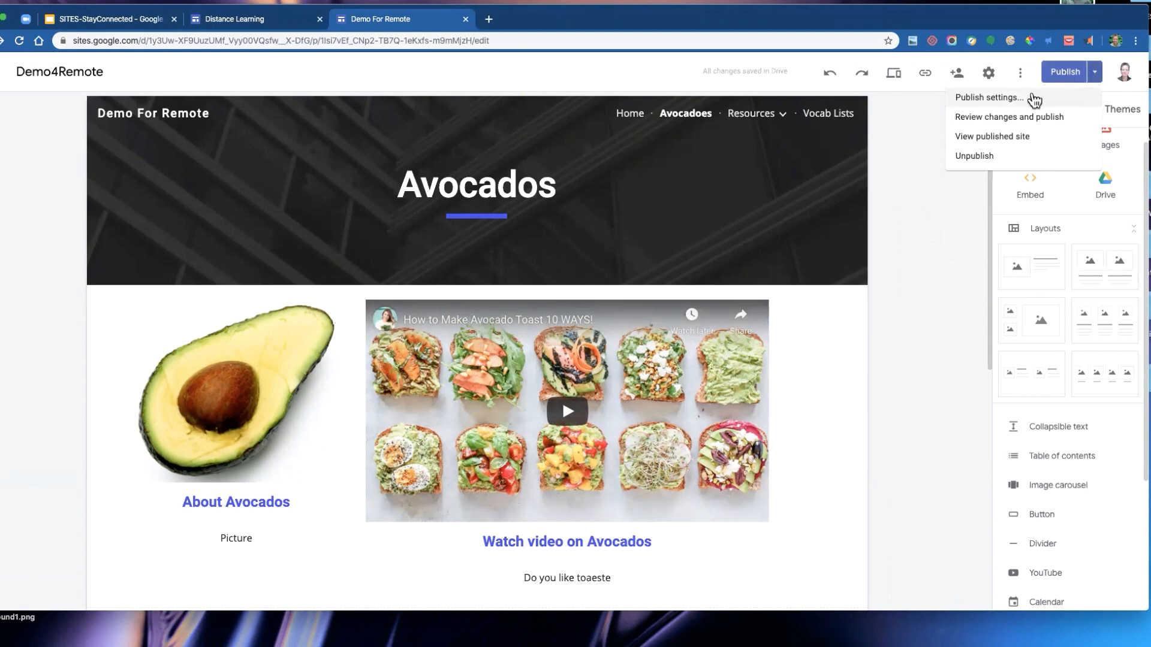
left_click(1008, 99)
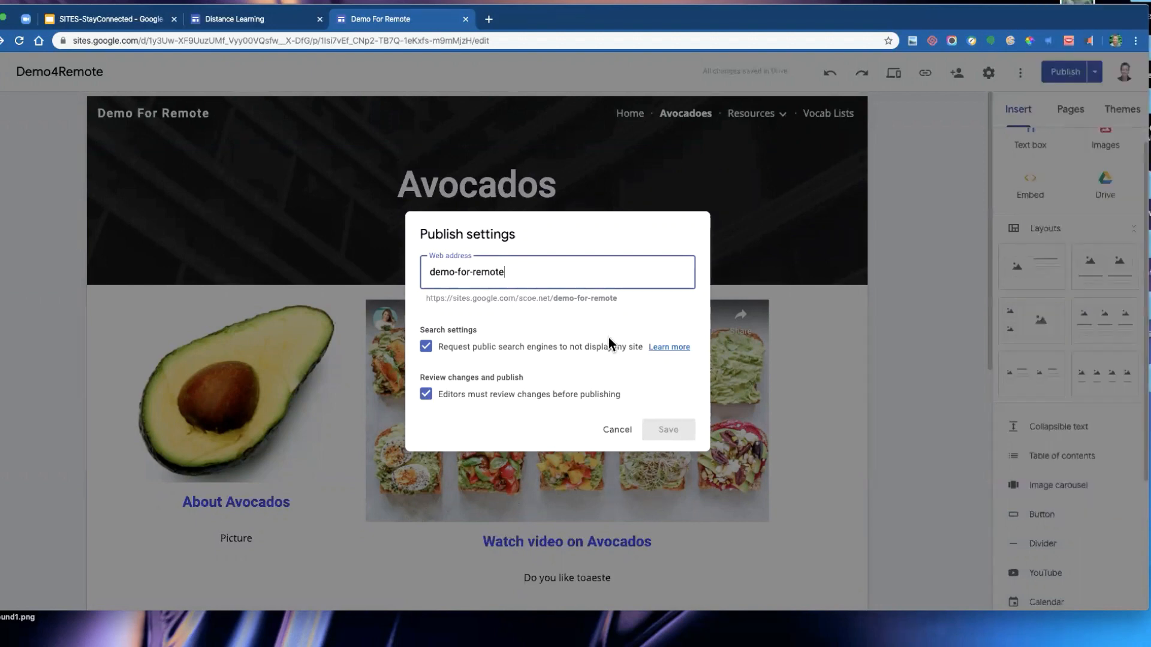
left_click(621, 429)
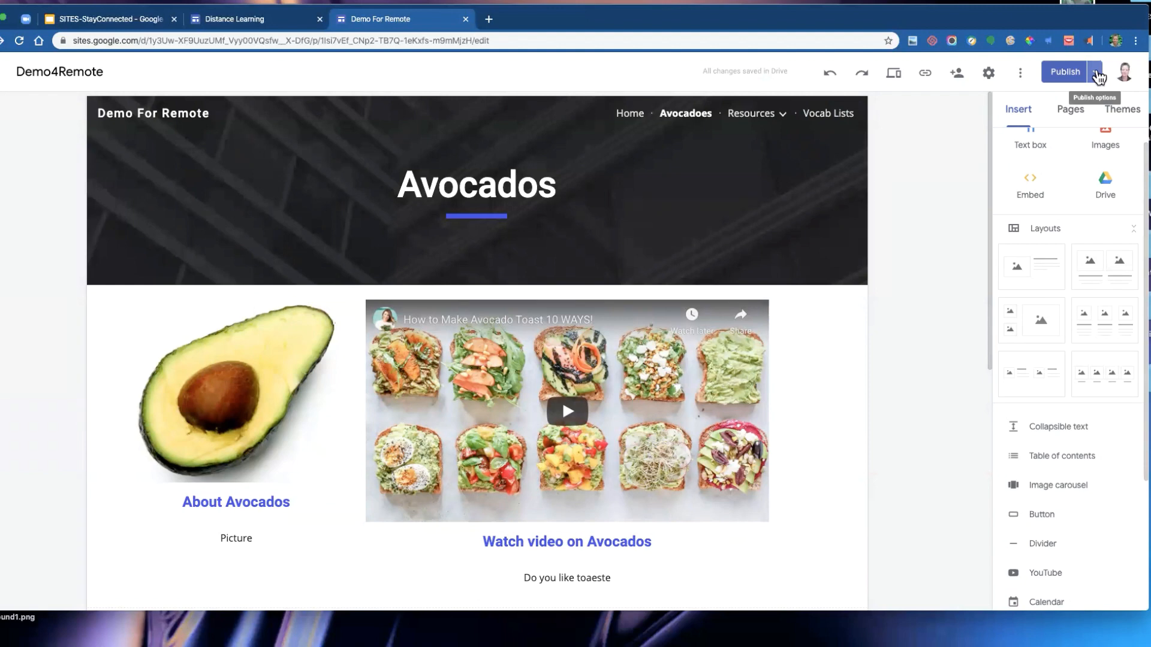
- Turn off the request that search engines not display the site and save the publish settings
left_click(1096, 72)
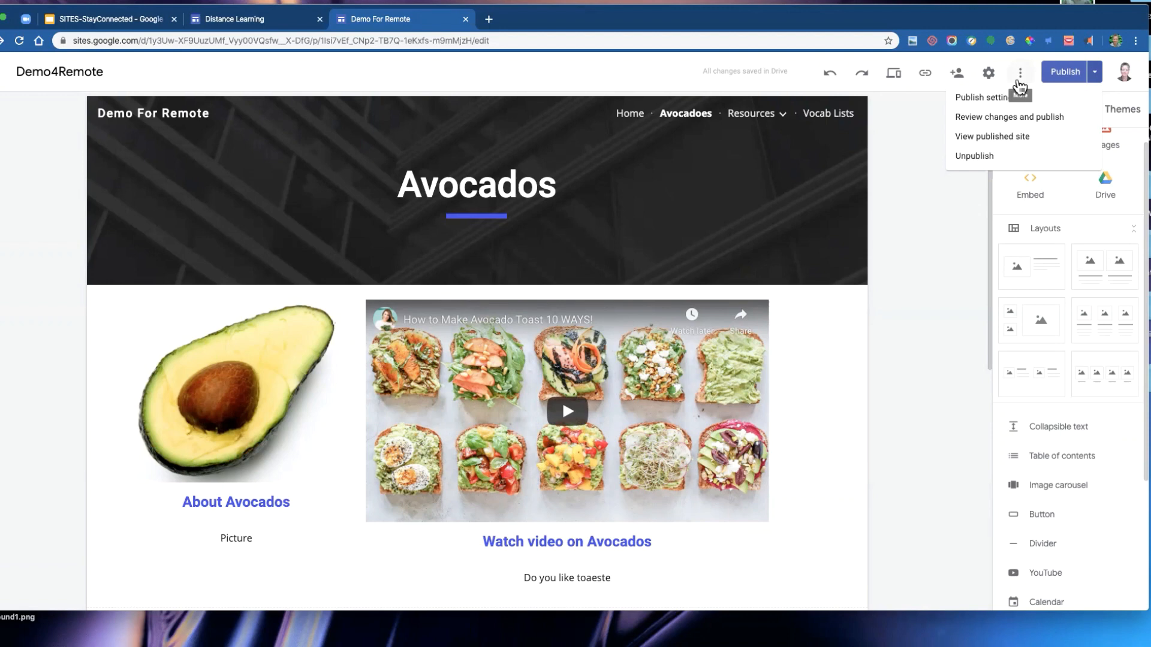
left_click(1097, 76)
left_click(1096, 77)
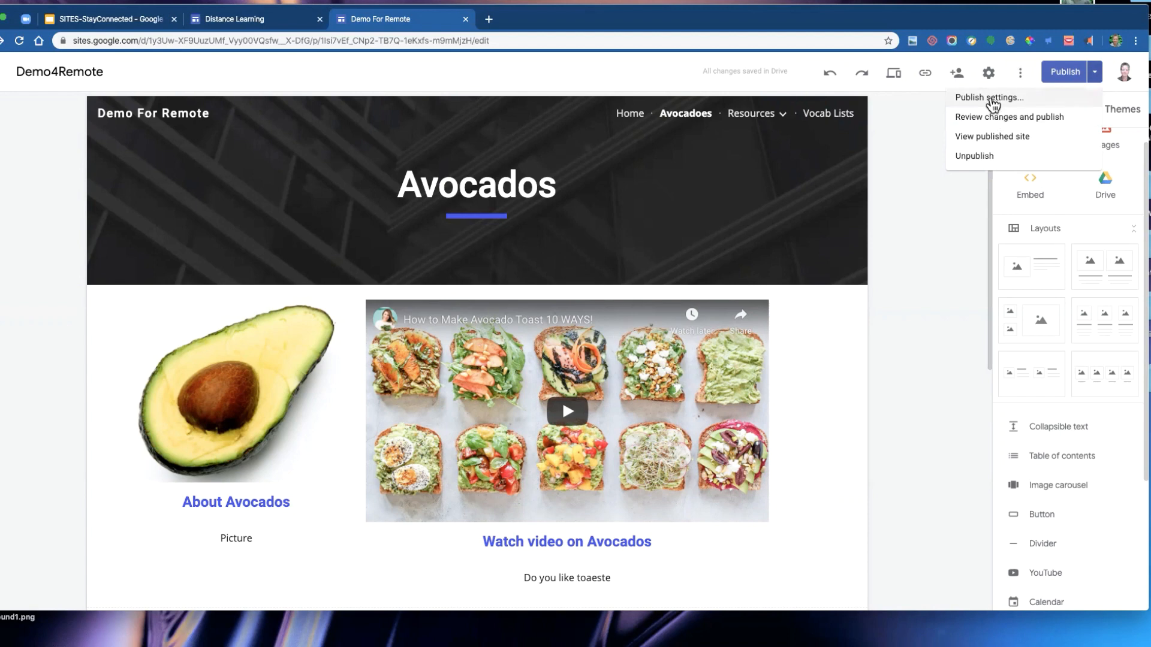
left_click(991, 100)
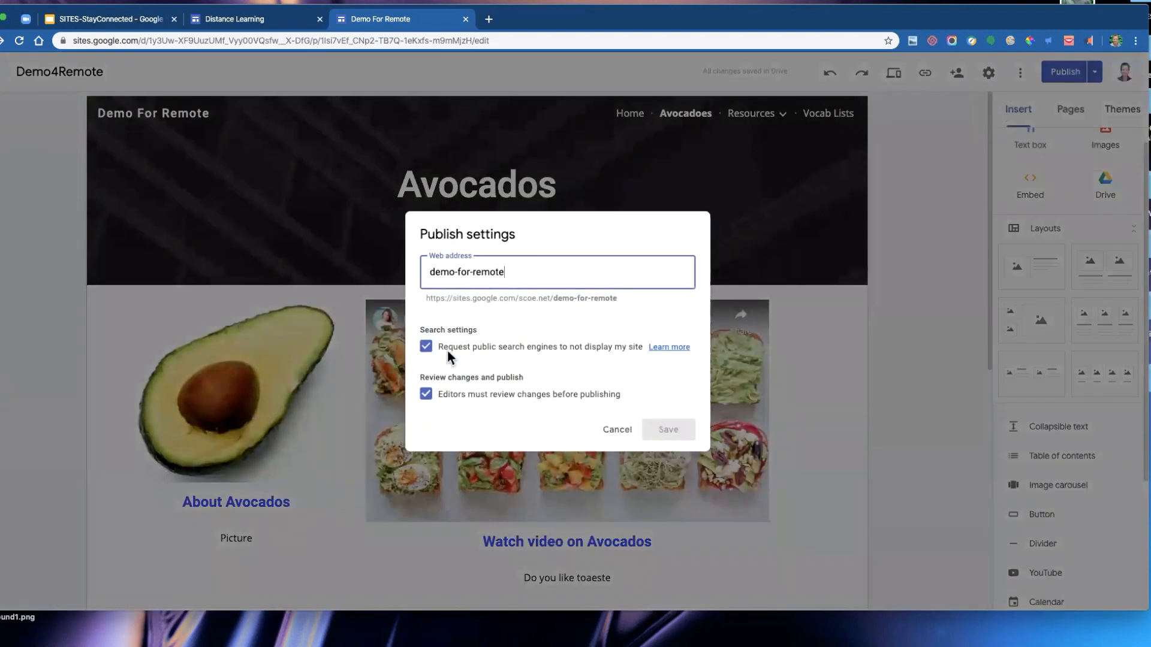
left_click(427, 348)
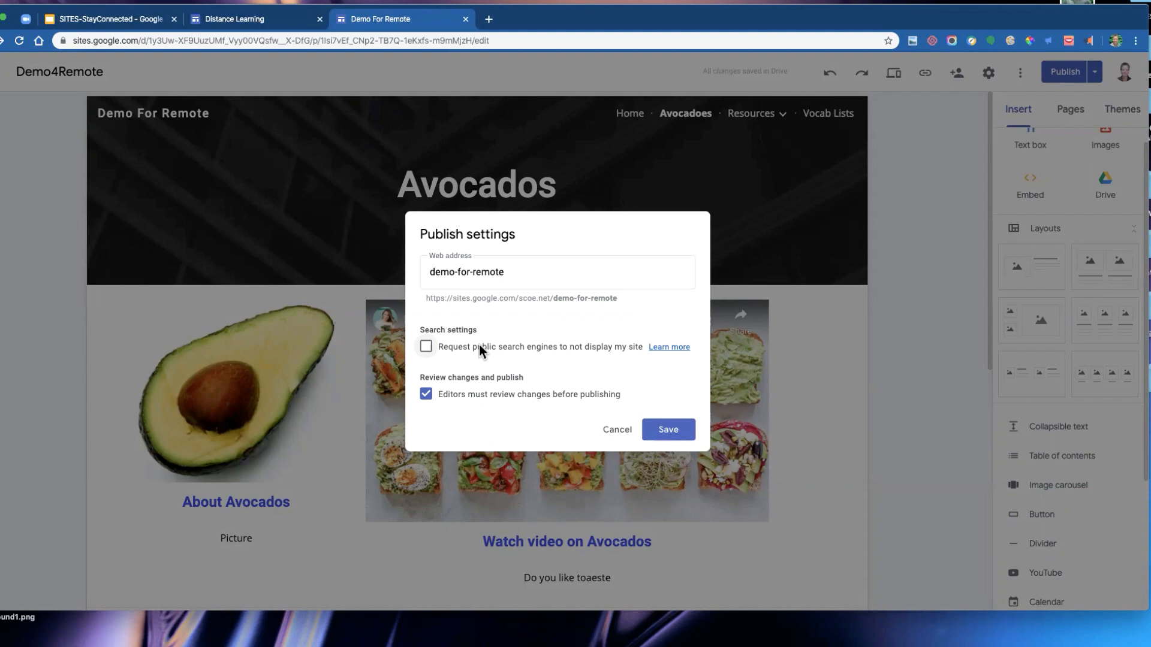
left_click(620, 432)
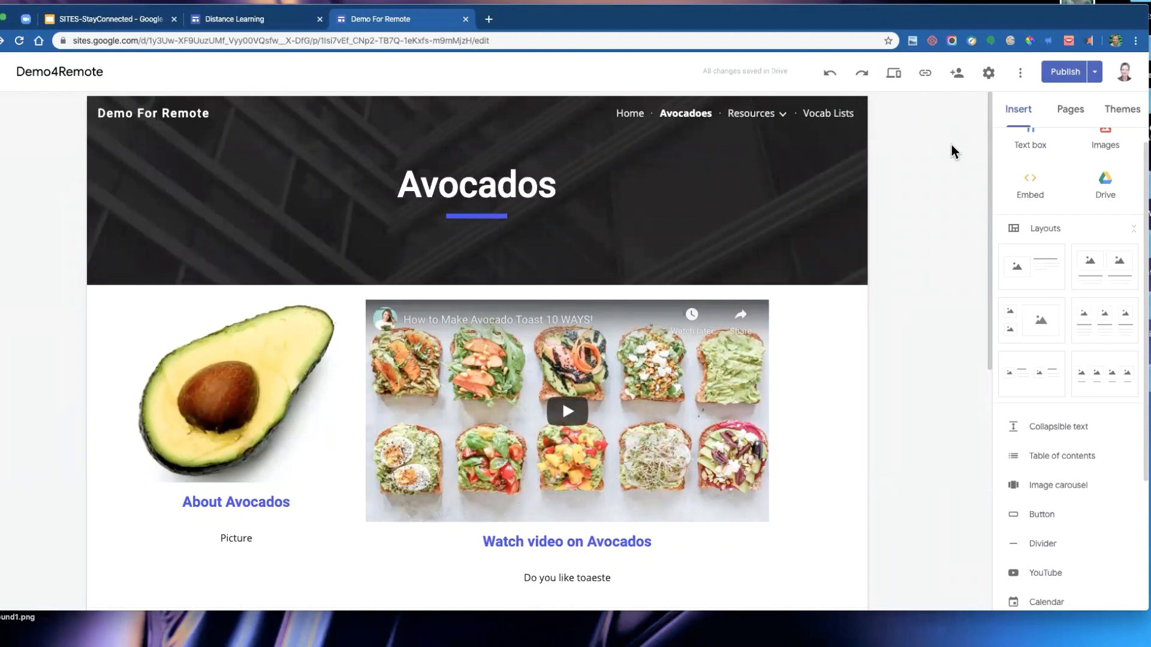
- Show the page list and review the published-site access options, keeping anyone can find and view
left_click(1074, 113)
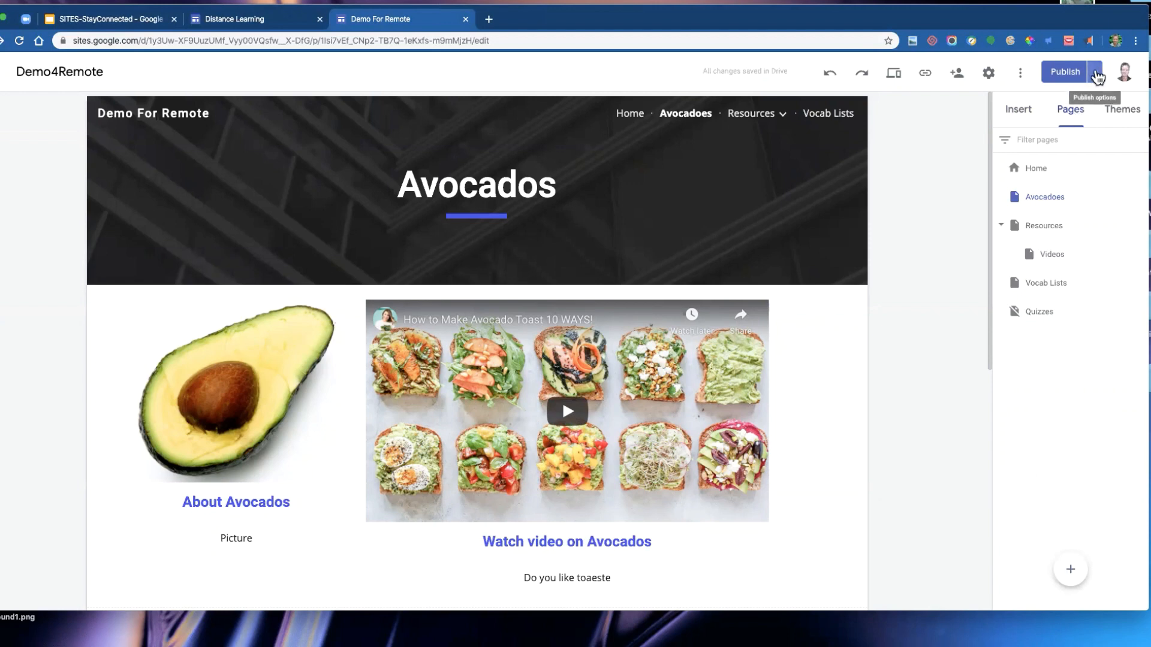
left_click(1095, 72)
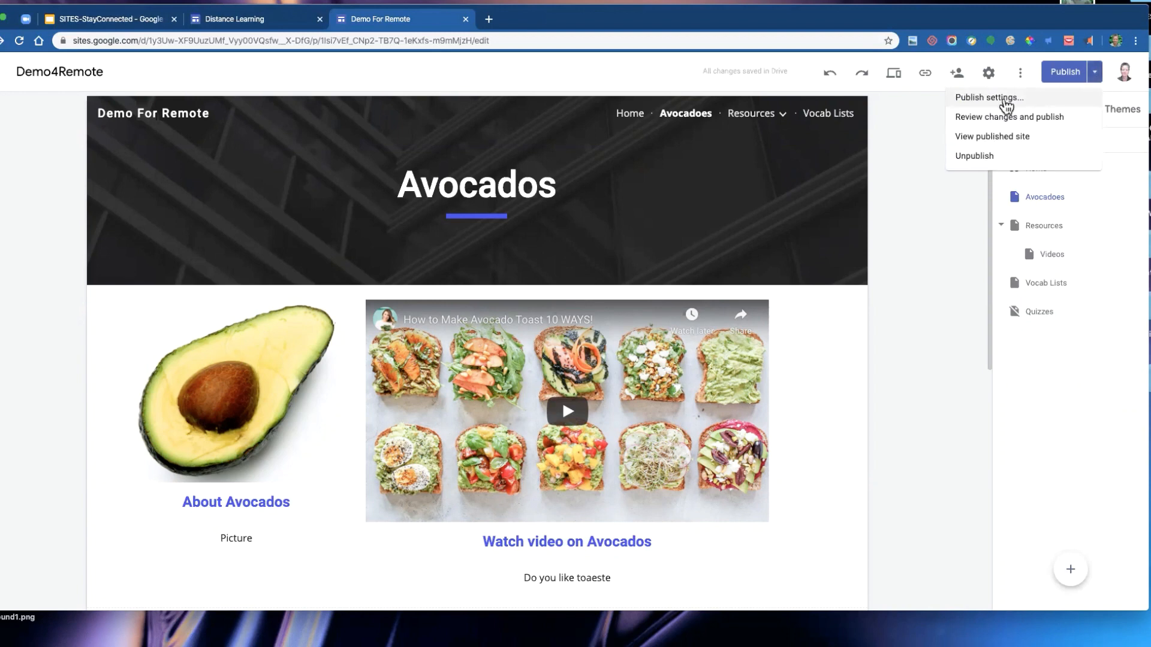
left_click(1002, 99)
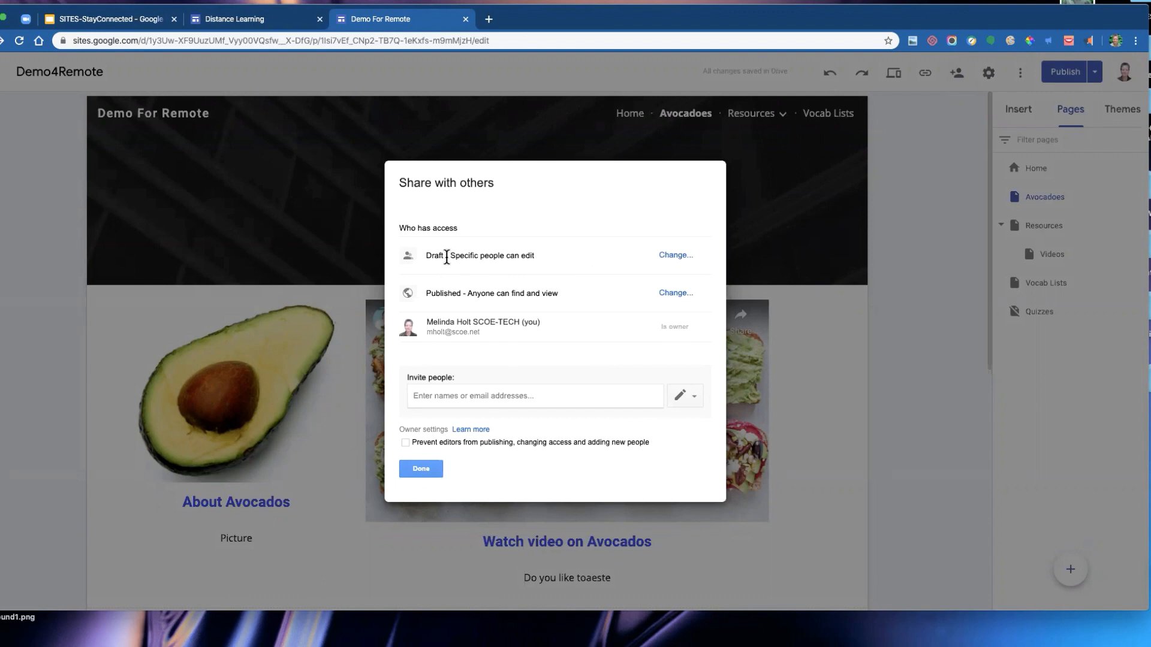
left_click(678, 293)
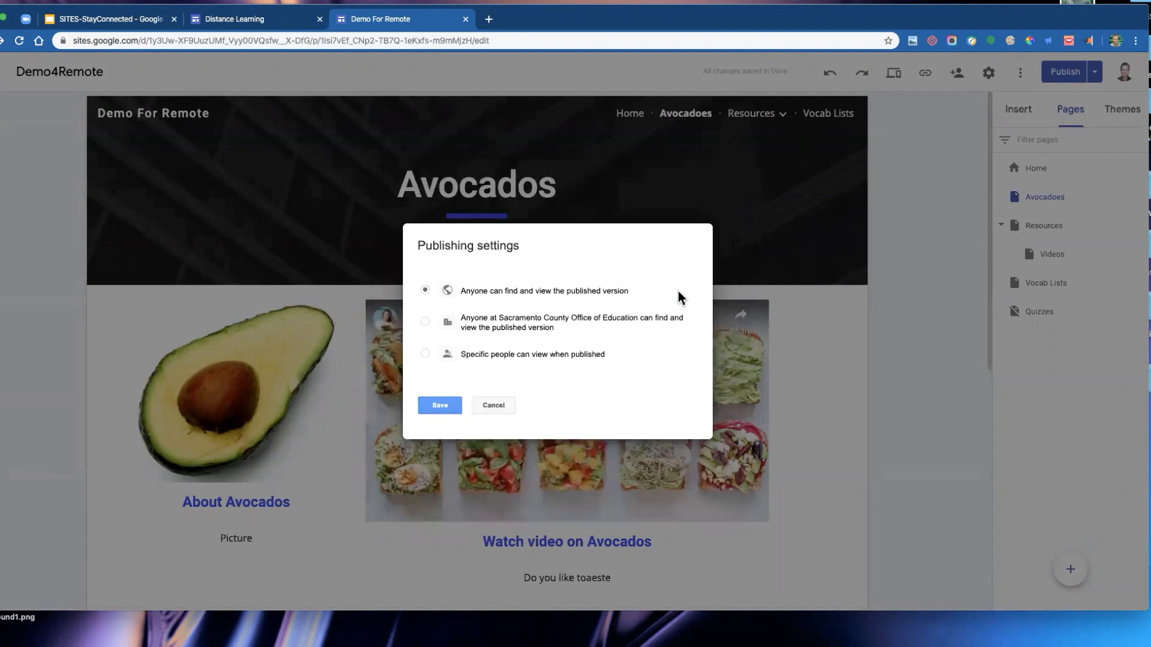
left_click(503, 355)
left_click(518, 292)
left_click(440, 406)
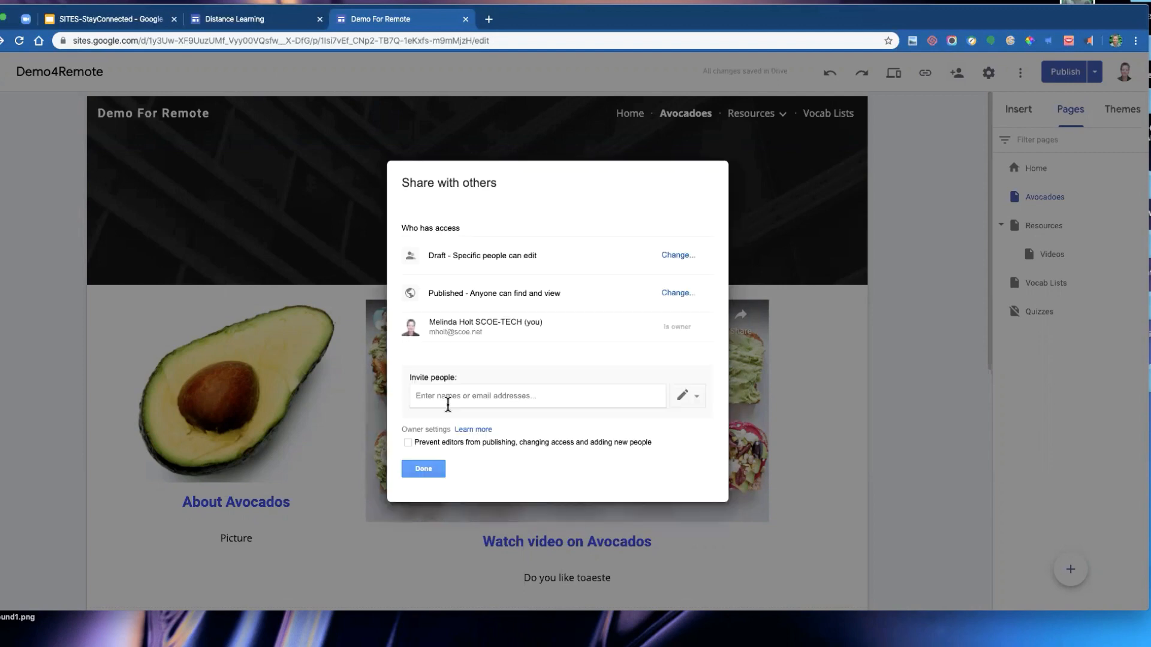
left_click(411, 469)
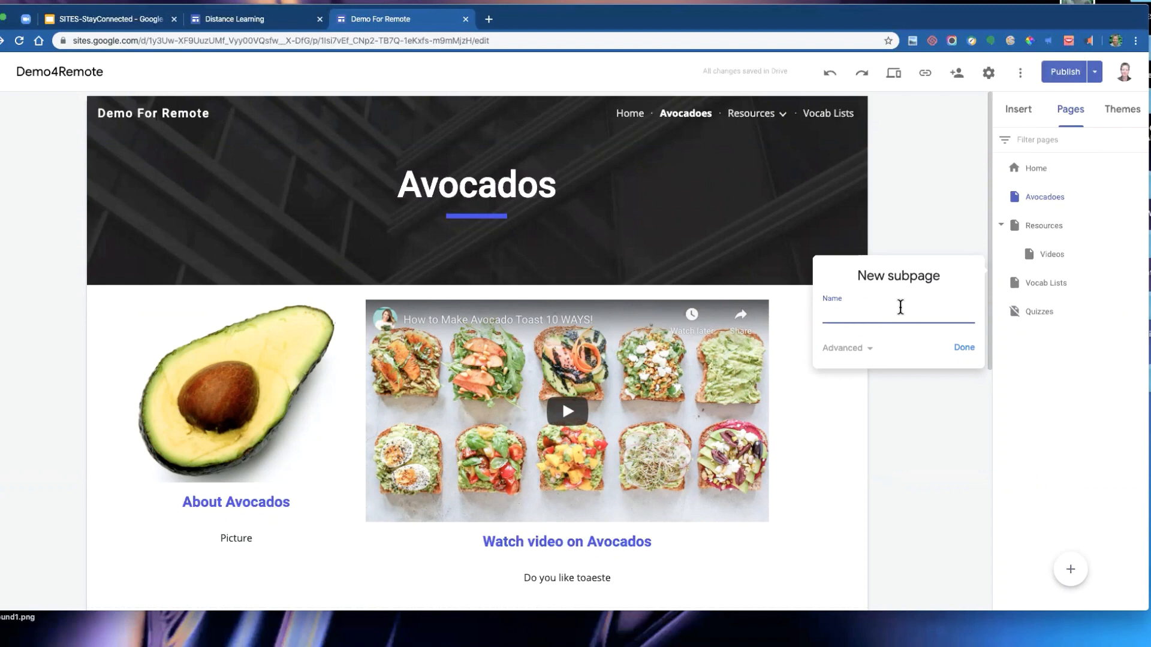
- Name the new subpage under Resources files
type("files")
key("Return")
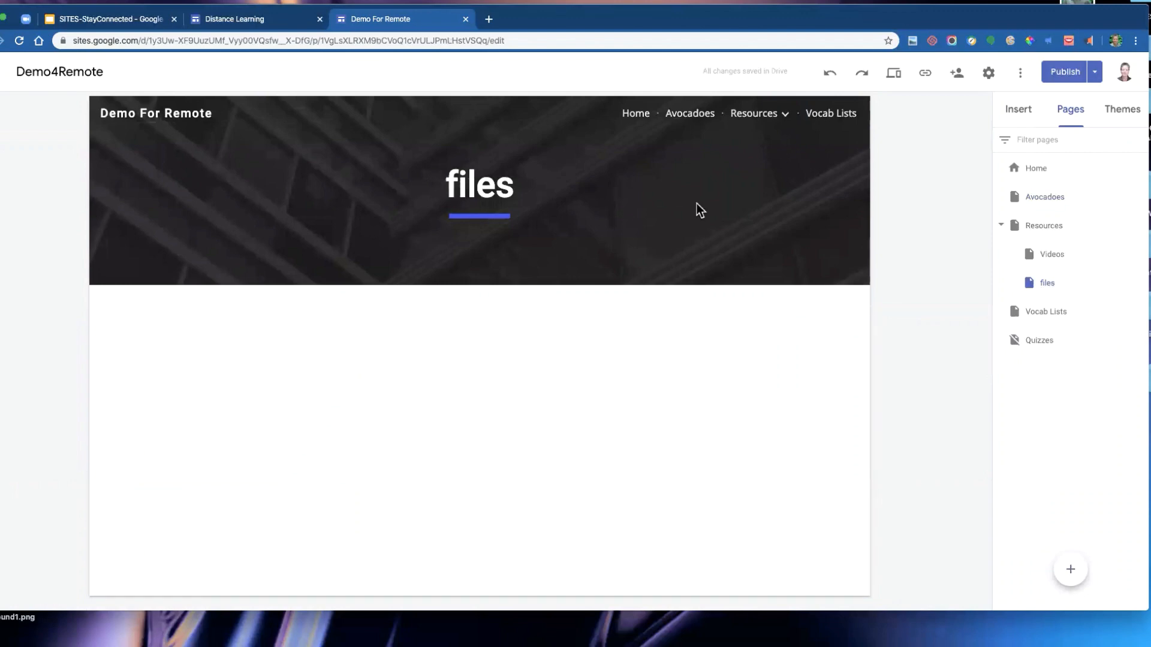
- Add an extra e to the files page title and then delete it again
left_click(497, 189)
type("e")
left_click(541, 315)
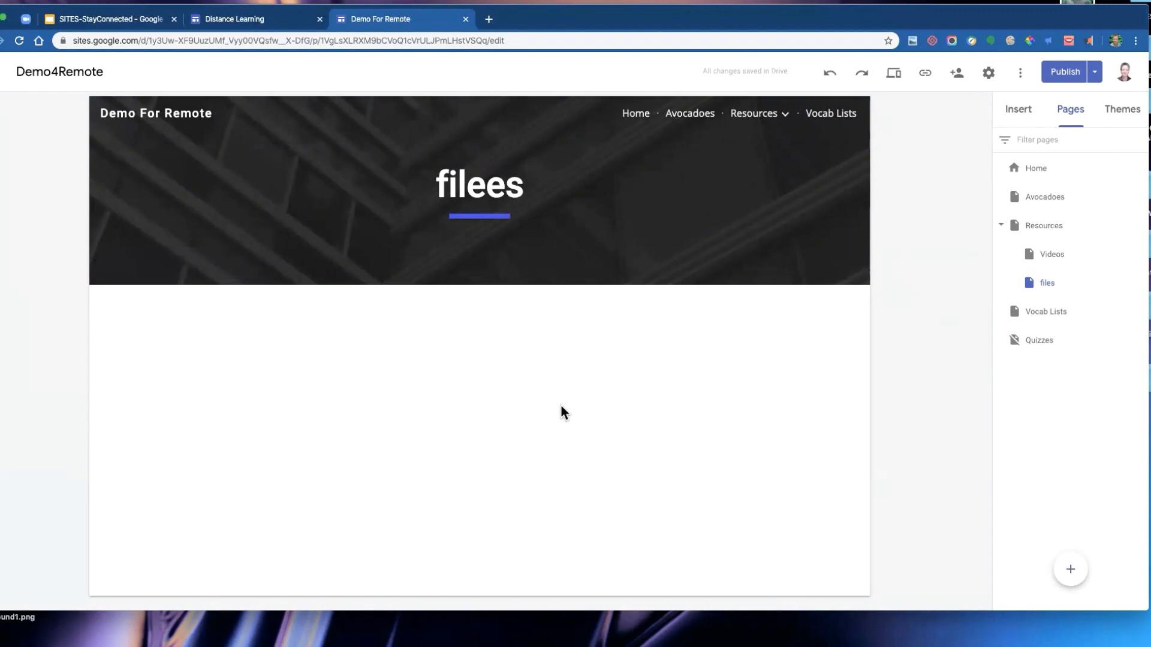
left_click(784, 114)
left_click(513, 186)
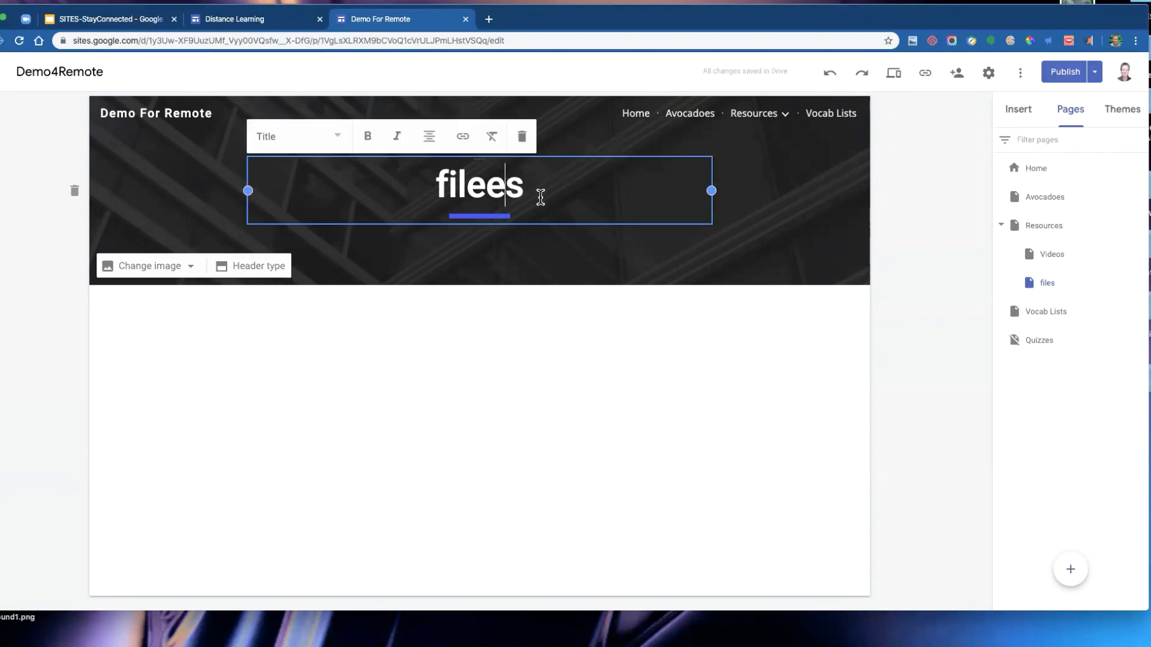
key("BackSpace")
left_click(588, 198)
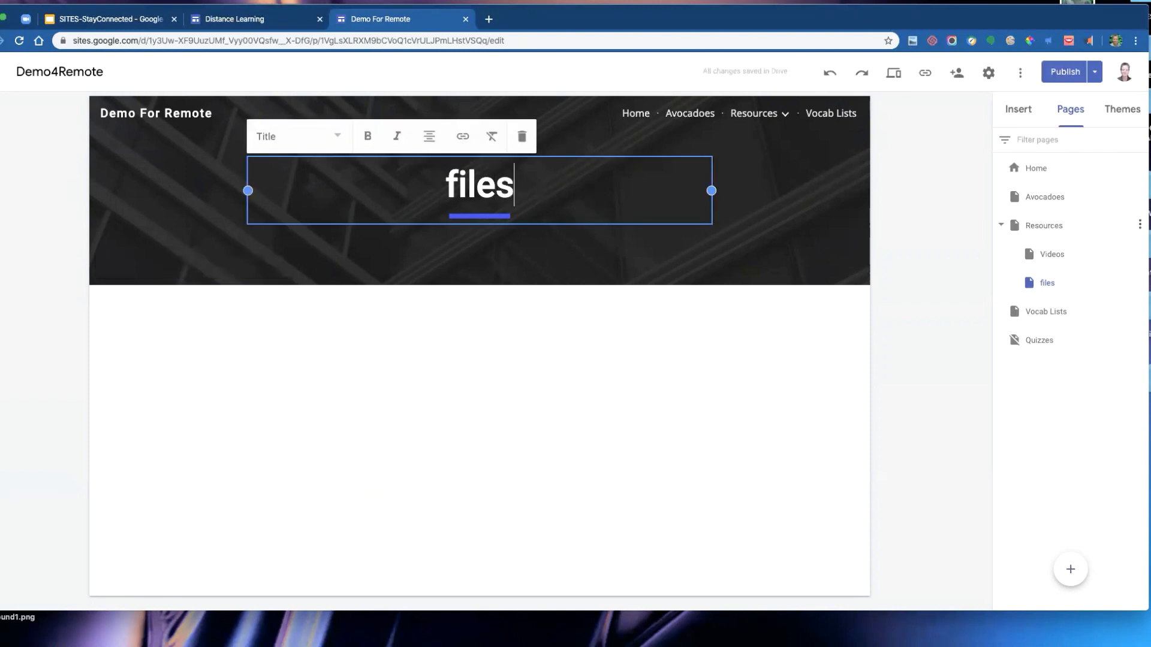
- Rename the files page to filees in the page list, then restore the name files through its properties
double_click(1046, 286)
left_click(1051, 283)
type("e")
left_click(1076, 317)
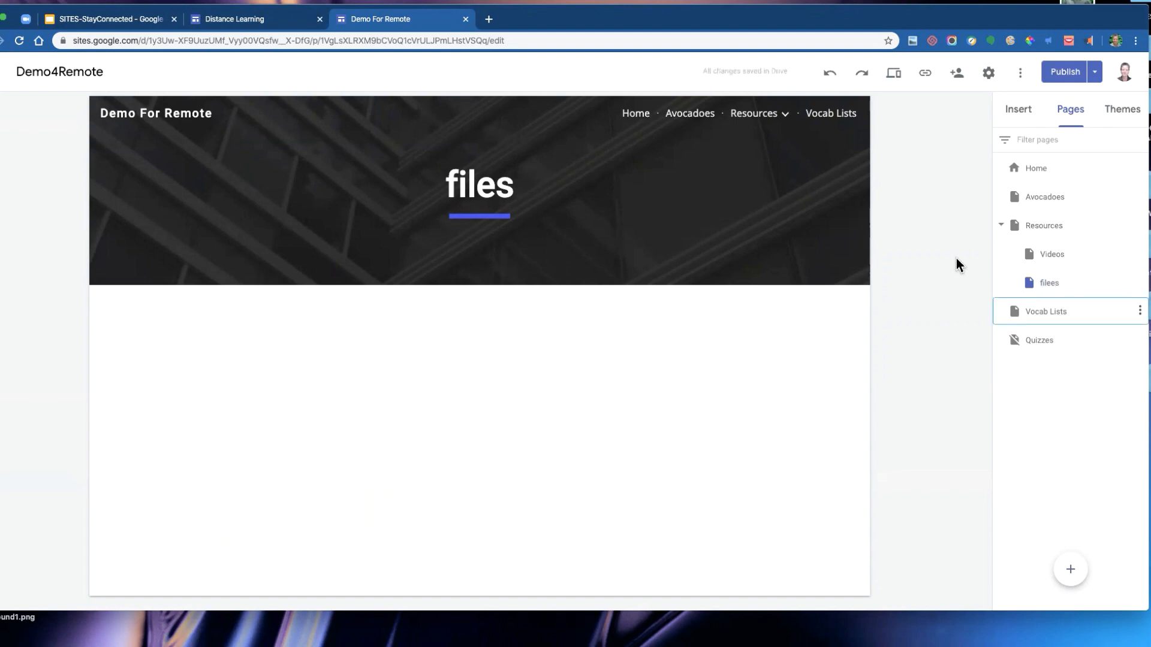
left_click(1065, 292)
left_click(587, 187)
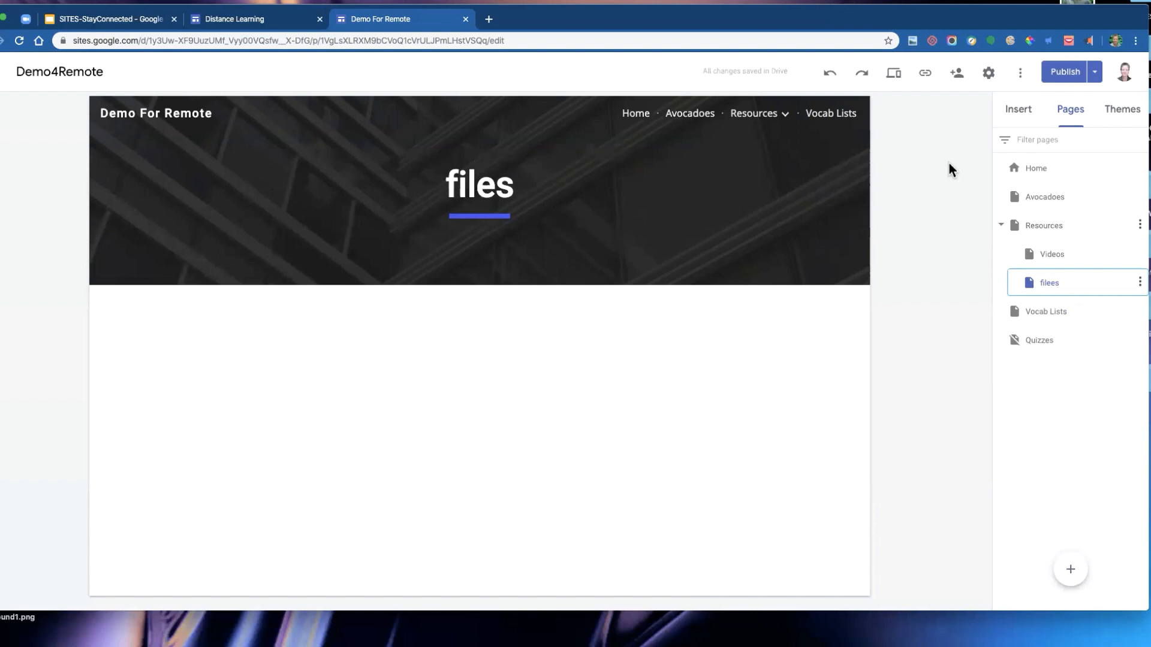
mouse_move(784, 116)
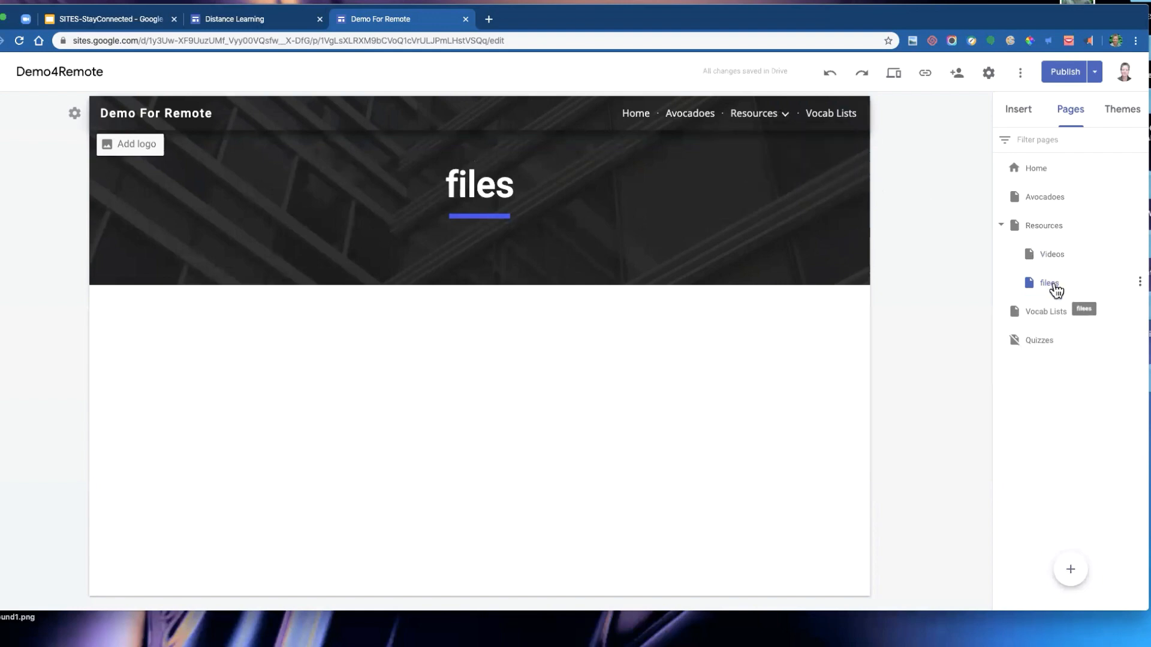
left_click(1140, 282)
left_click(1001, 353)
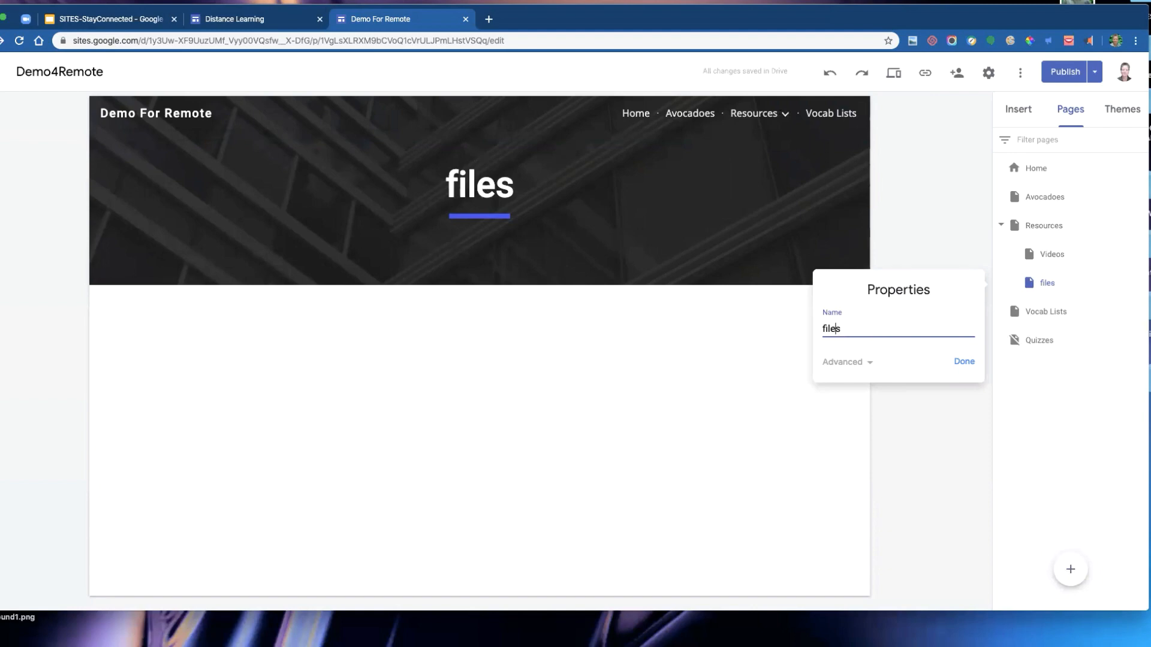
left_click(964, 361)
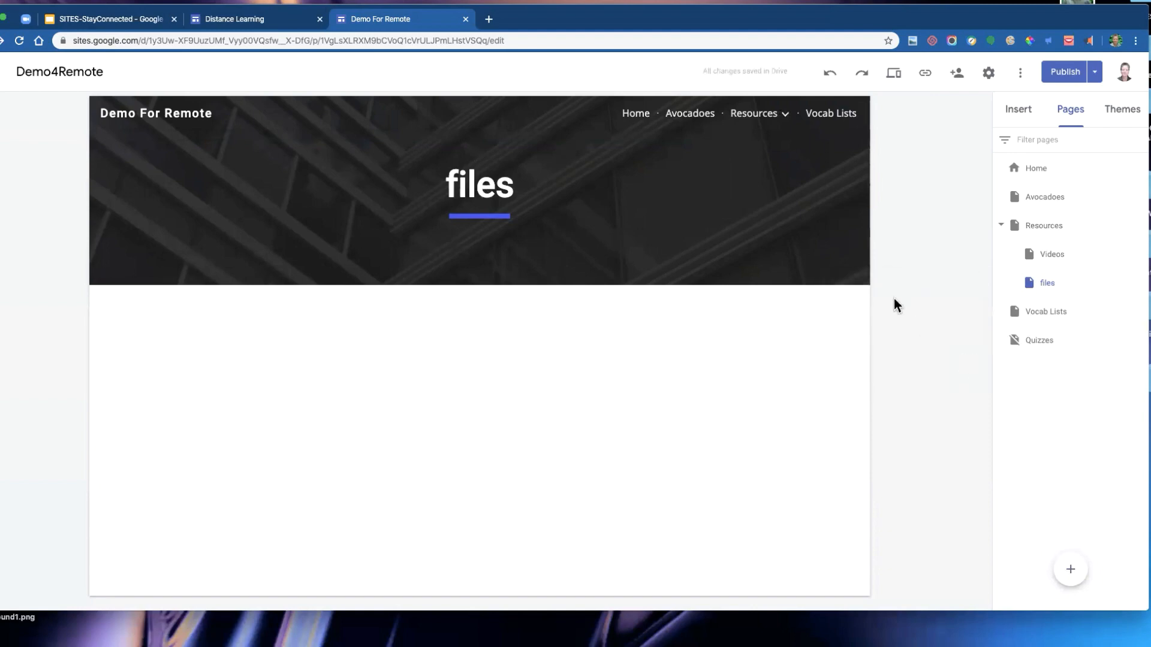
- Open the Drive insert panel, browse the My Drive folders and files, and close it without inserting
left_click(1022, 113)
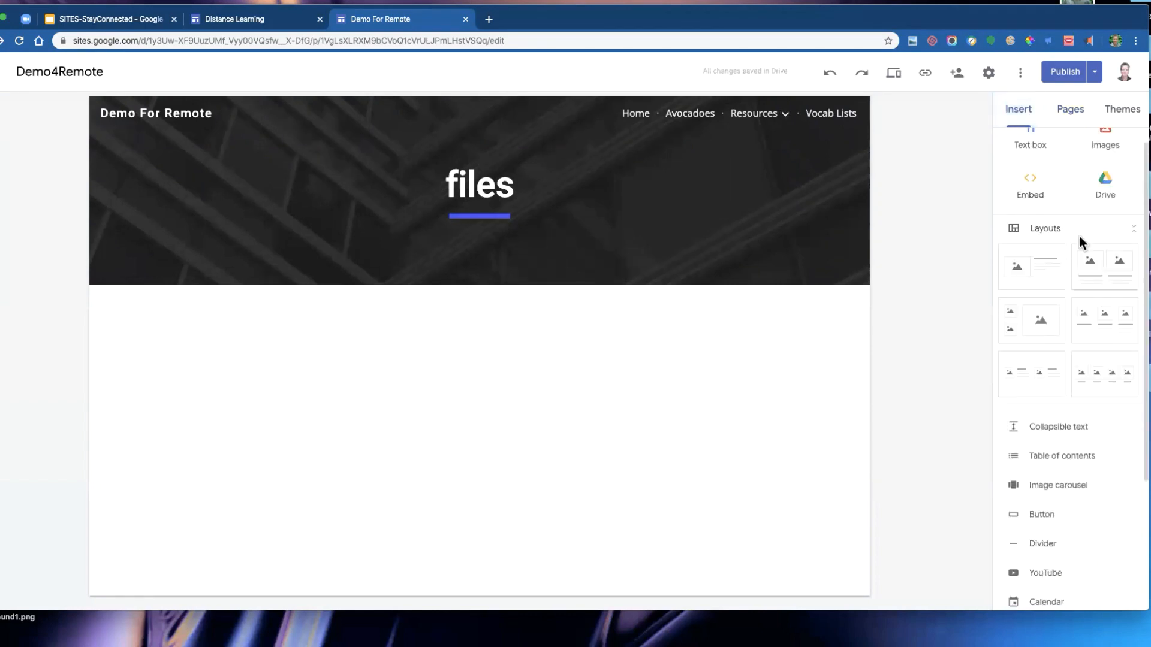
left_click(1105, 190)
scroll(965, 429, "down", 5)
scroll(965, 429, "down", 1)
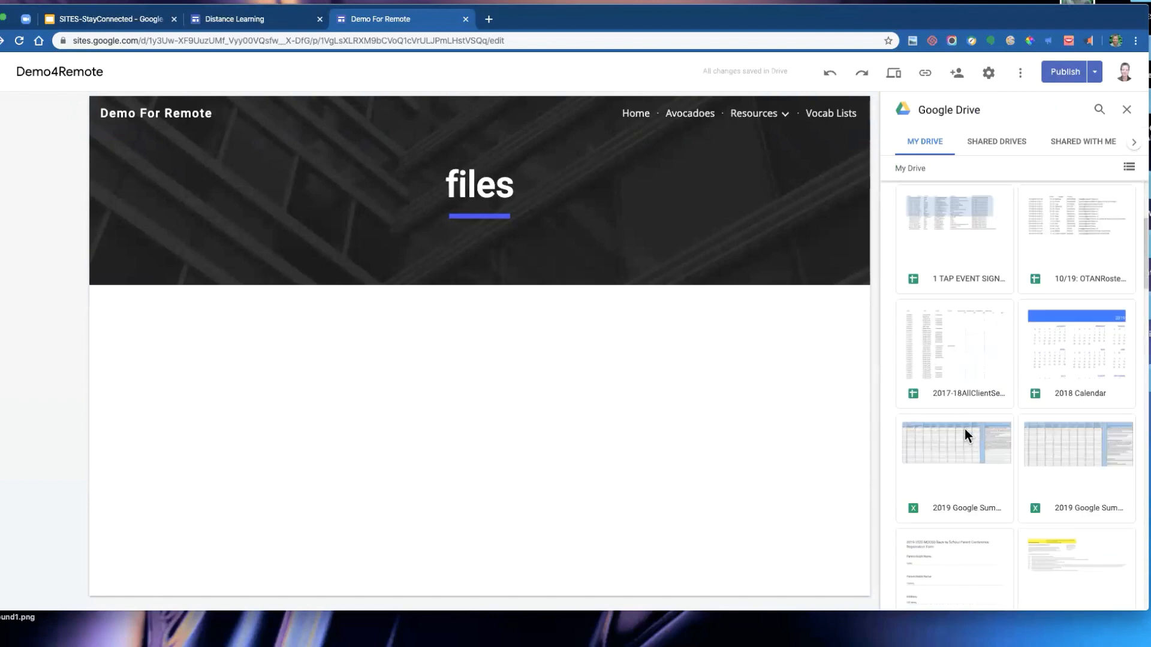
scroll(965, 429, "down", 2)
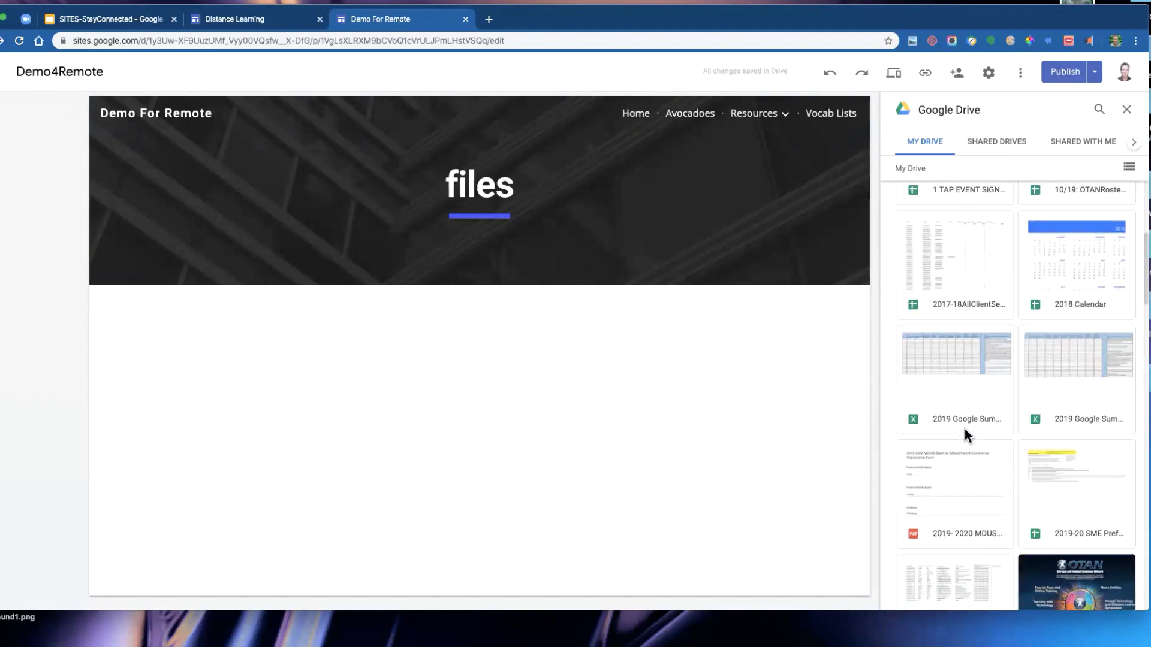
scroll(965, 429, "up", 5)
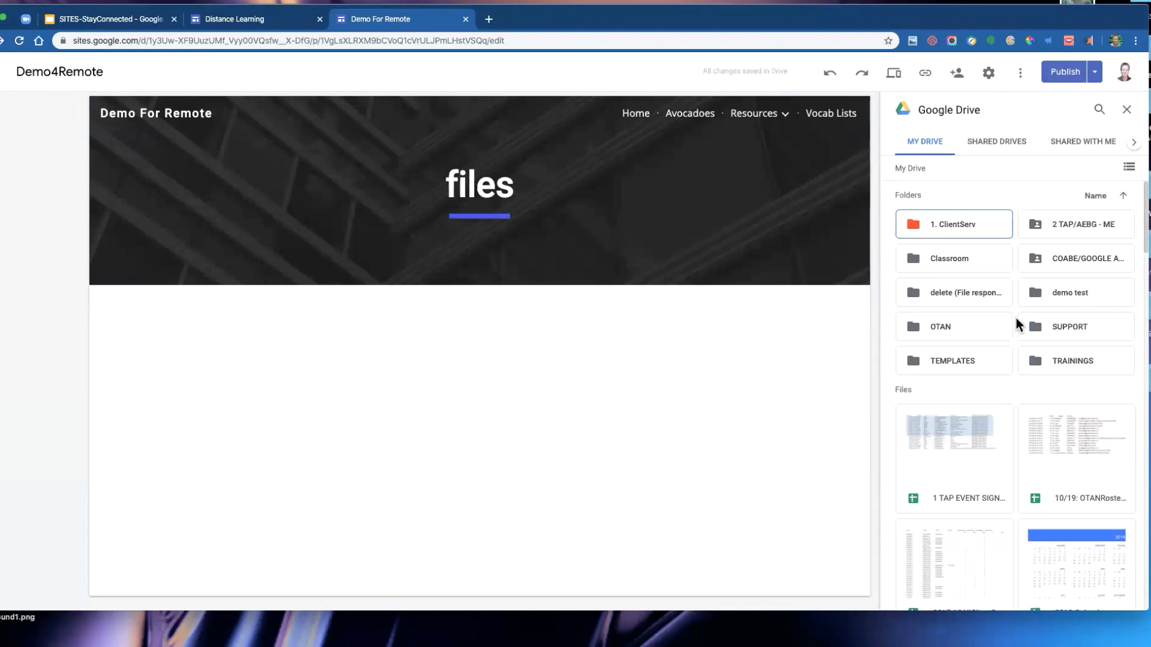
left_click(1126, 110)
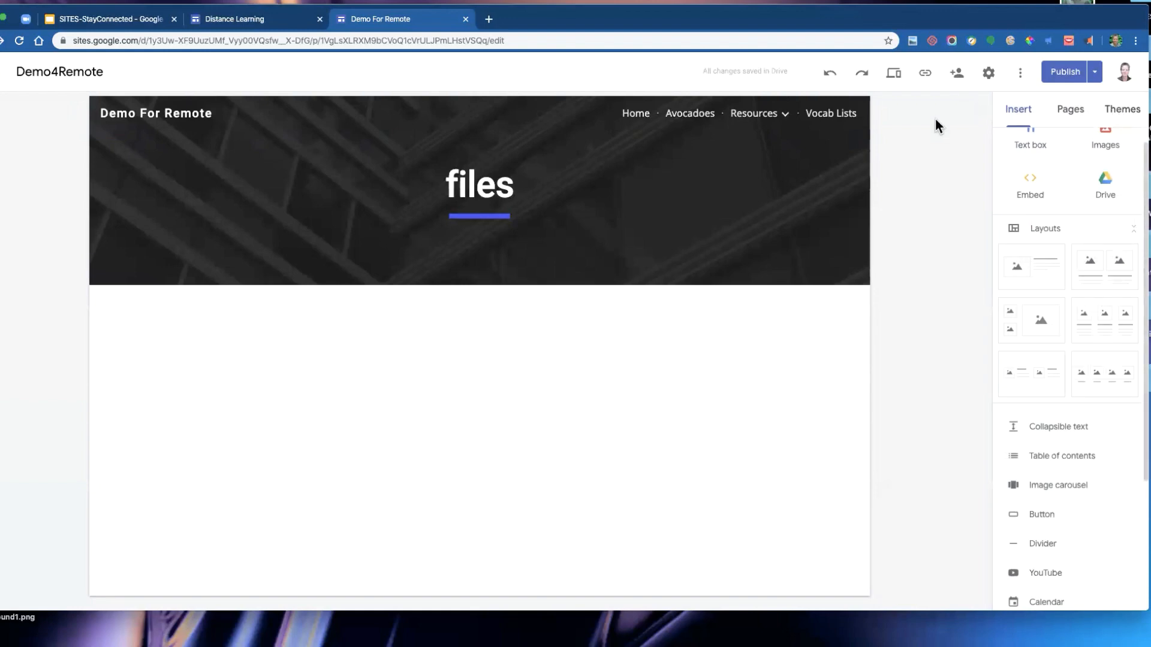
- Open sharing and change the published site access to Specific people can view when published, then save
left_click(958, 73)
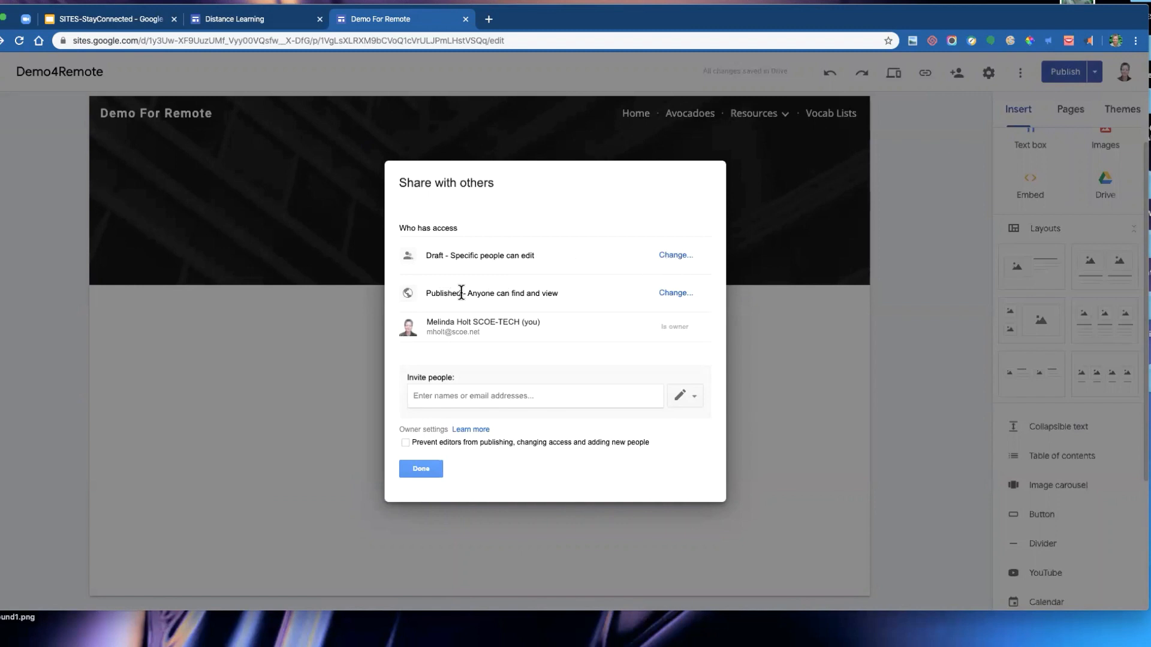
left_click(673, 295)
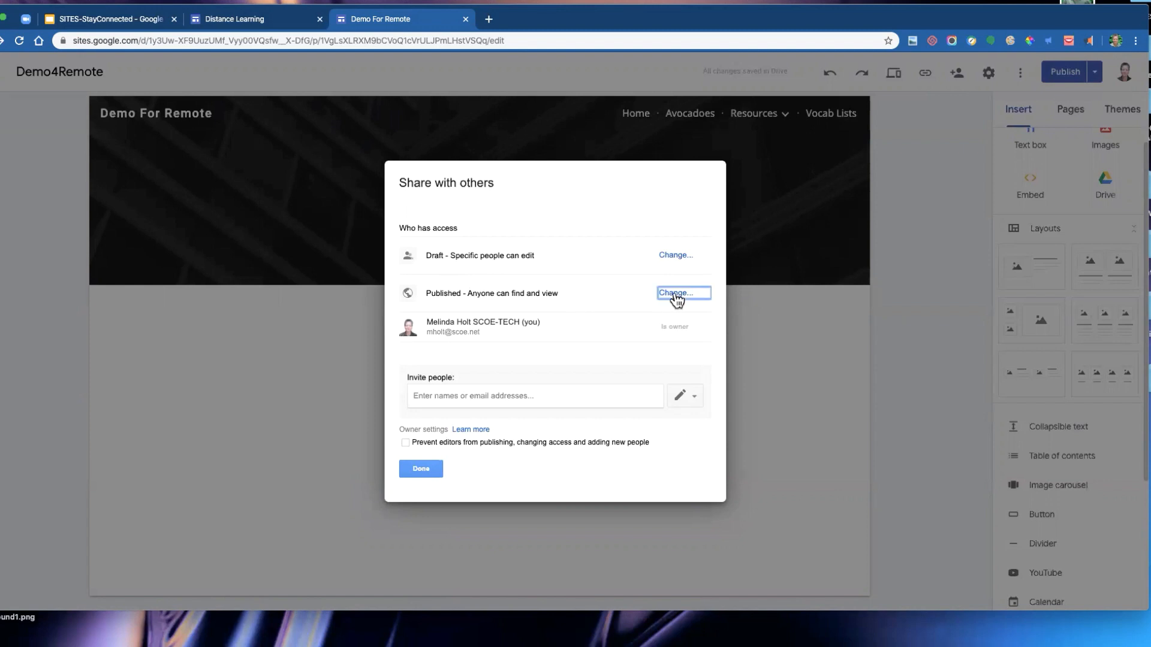
left_click(509, 356)
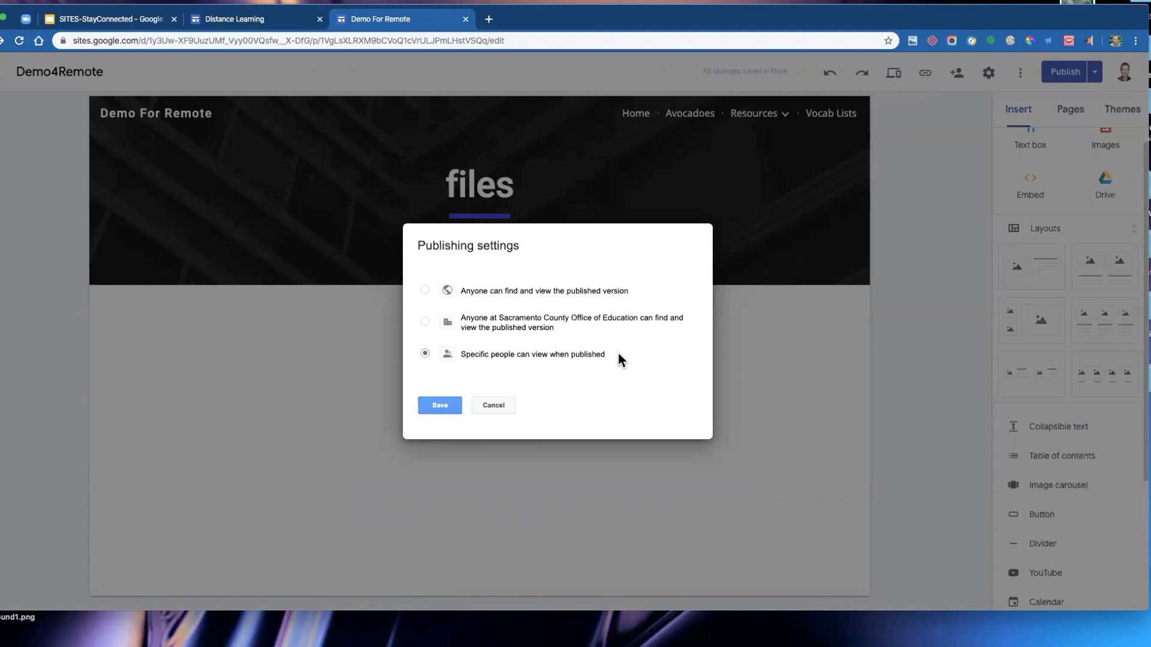
left_click(441, 405)
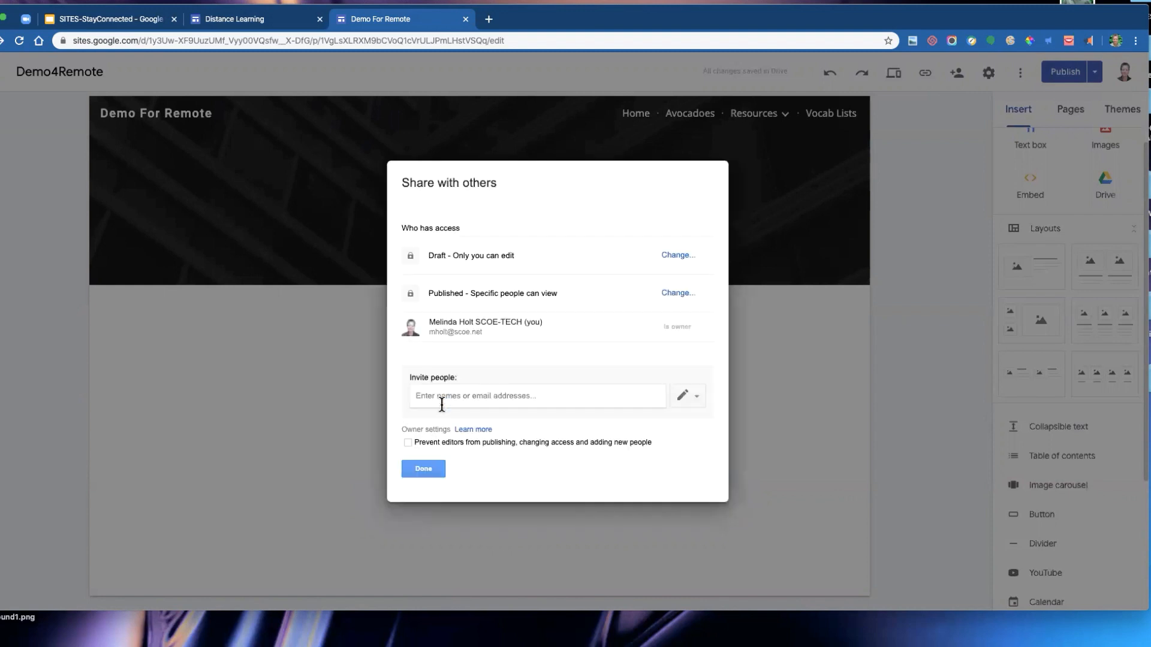
- Invite a colleague by name and set their access to Can view published
left_click(457, 397)
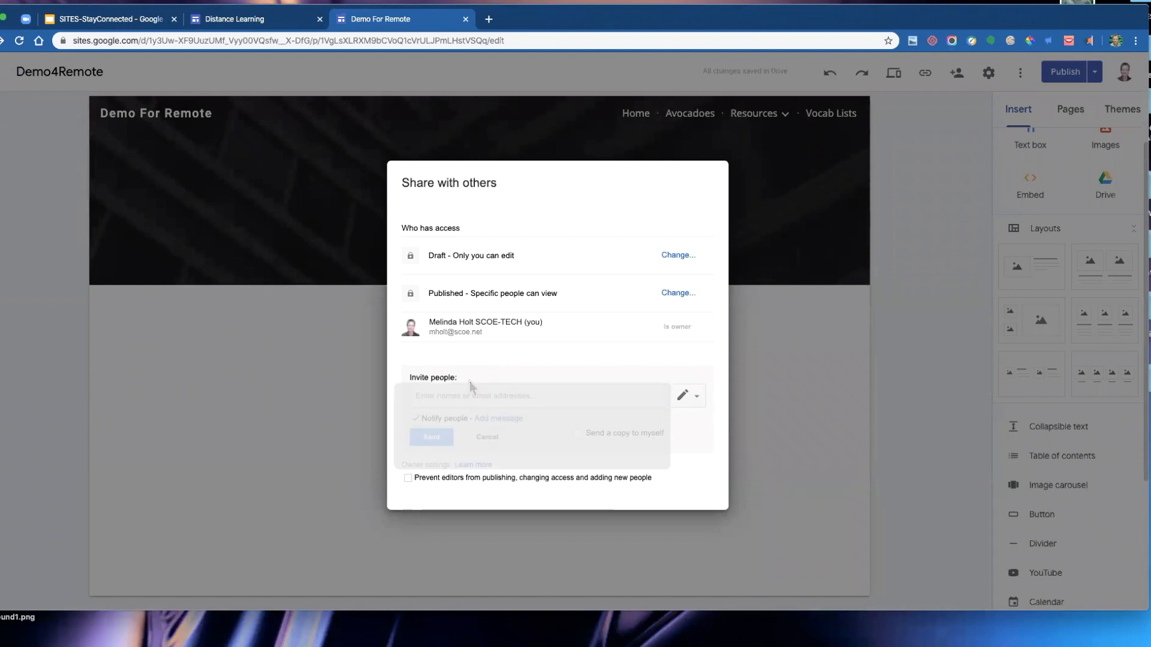
type("A")
key("BackSpace")
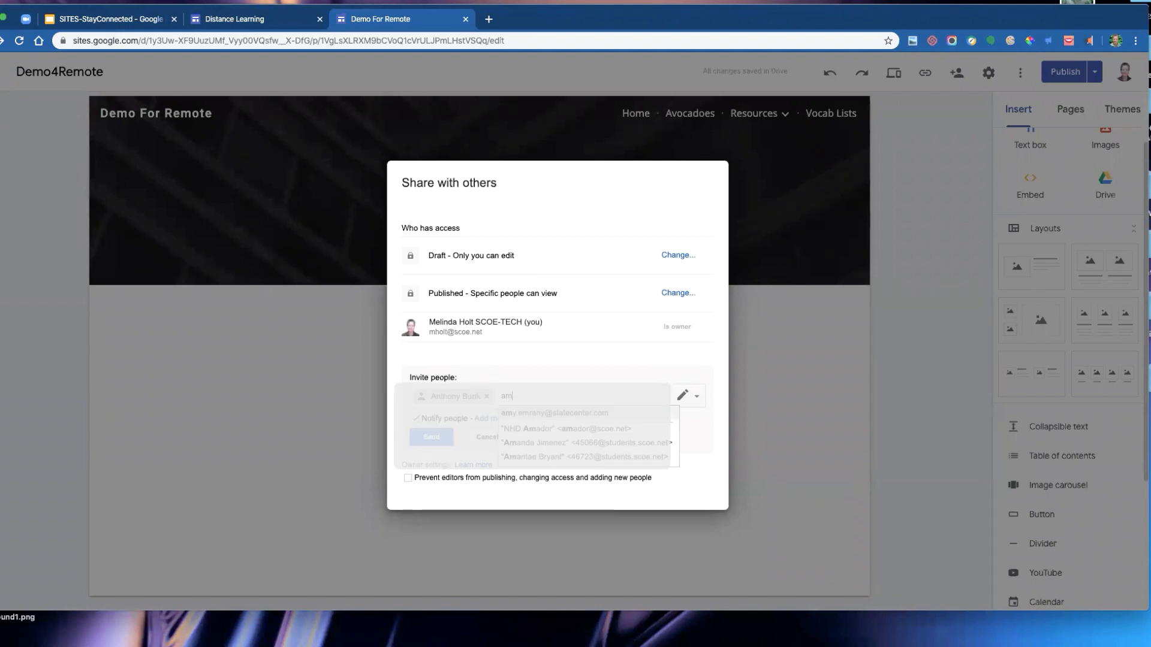
type("abru")
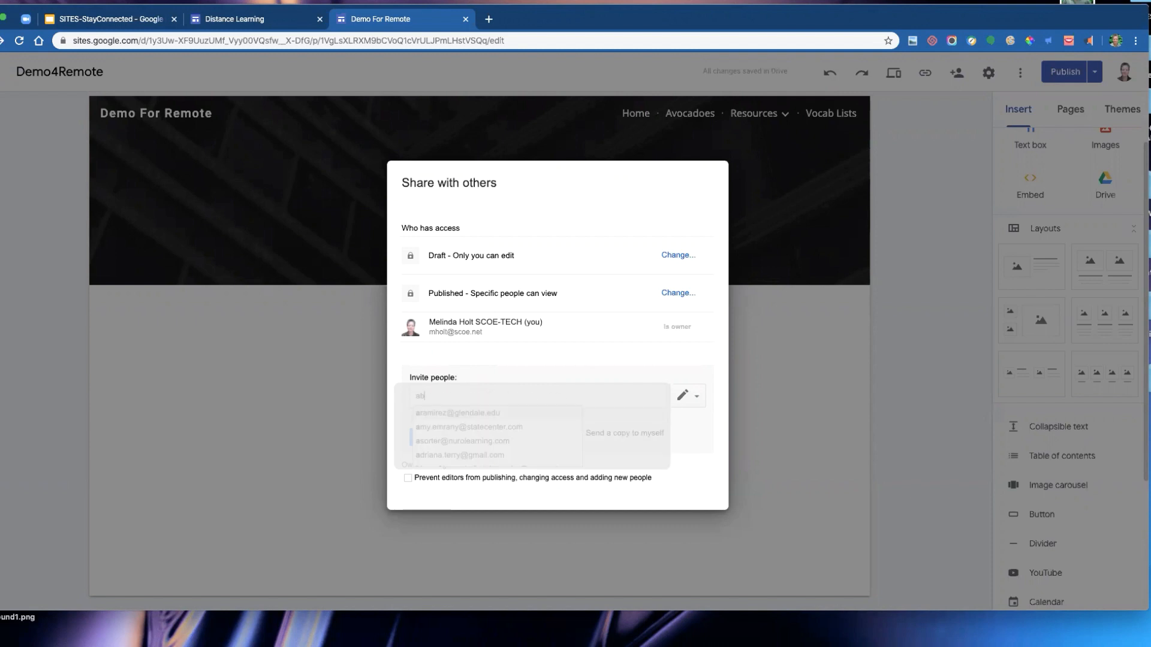
key("BackSpace")
type("ur")
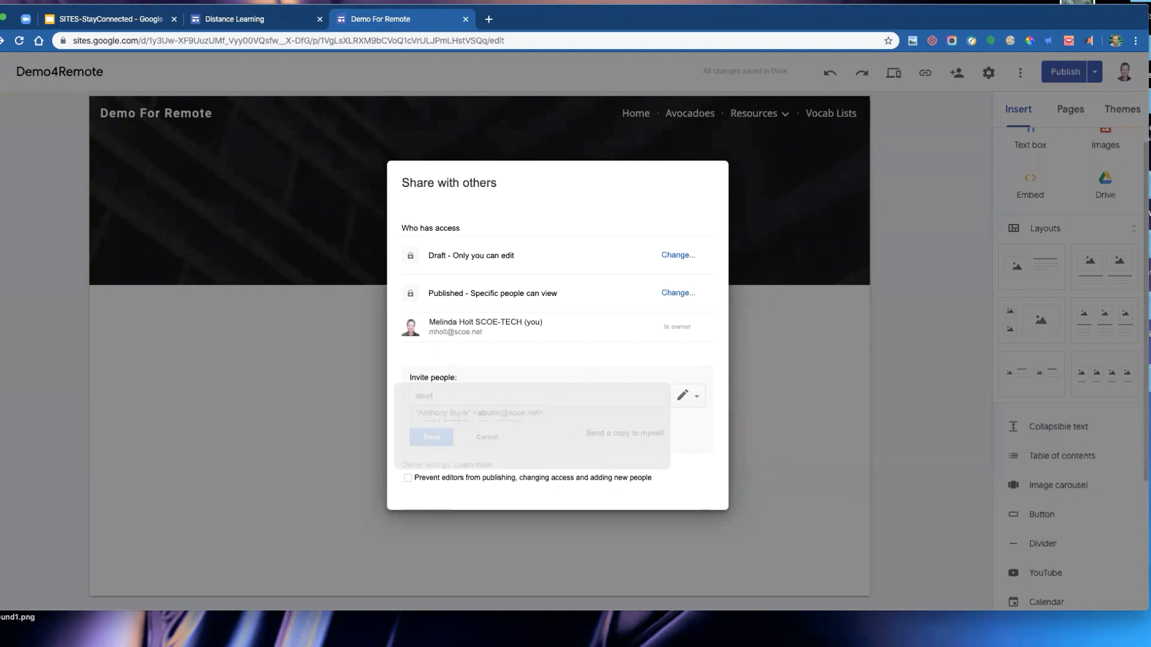
type("ik")
key("Return")
left_click(694, 398)
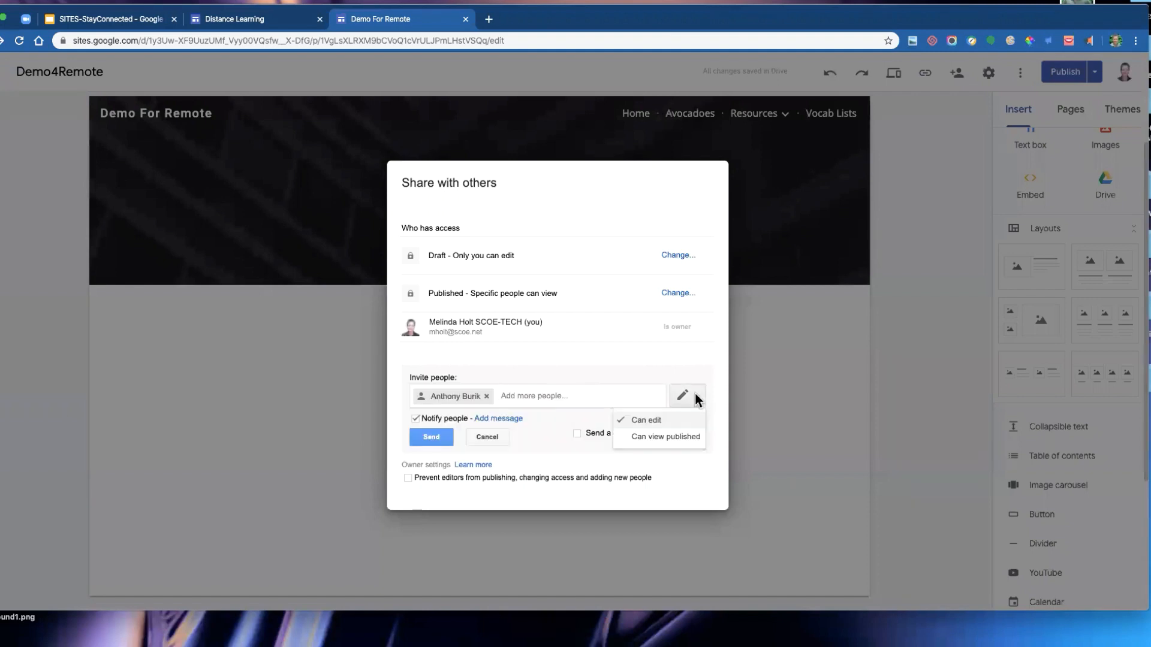
left_click(673, 437)
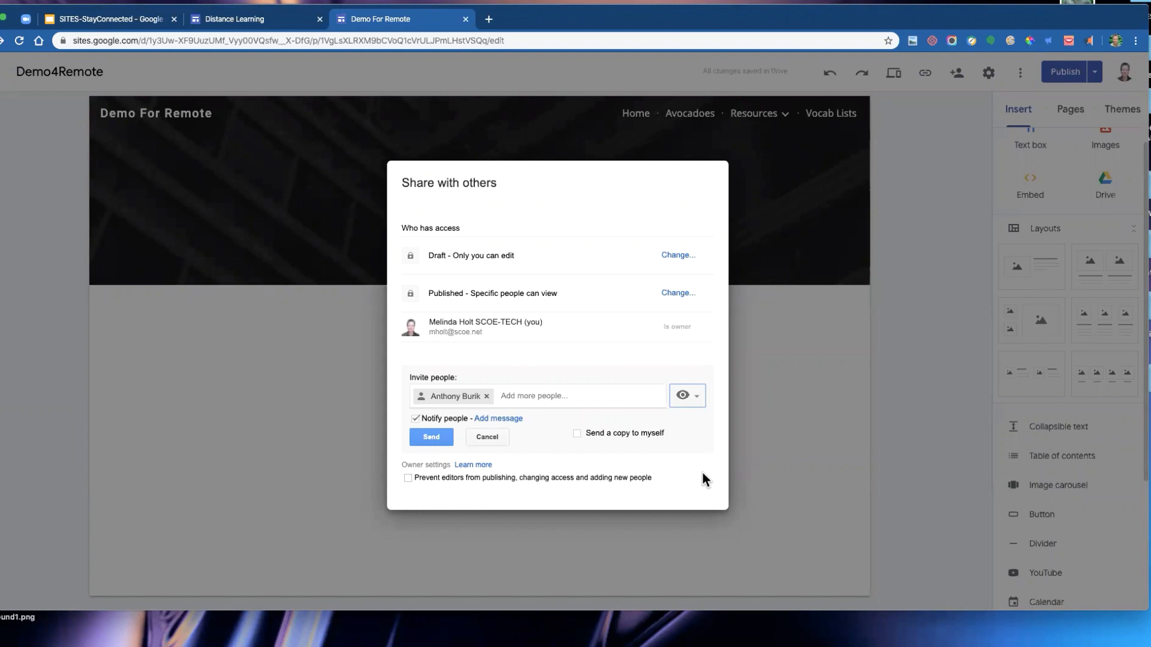
- Switch the invitee's access to Can edit and back to Can view published
left_click(538, 396)
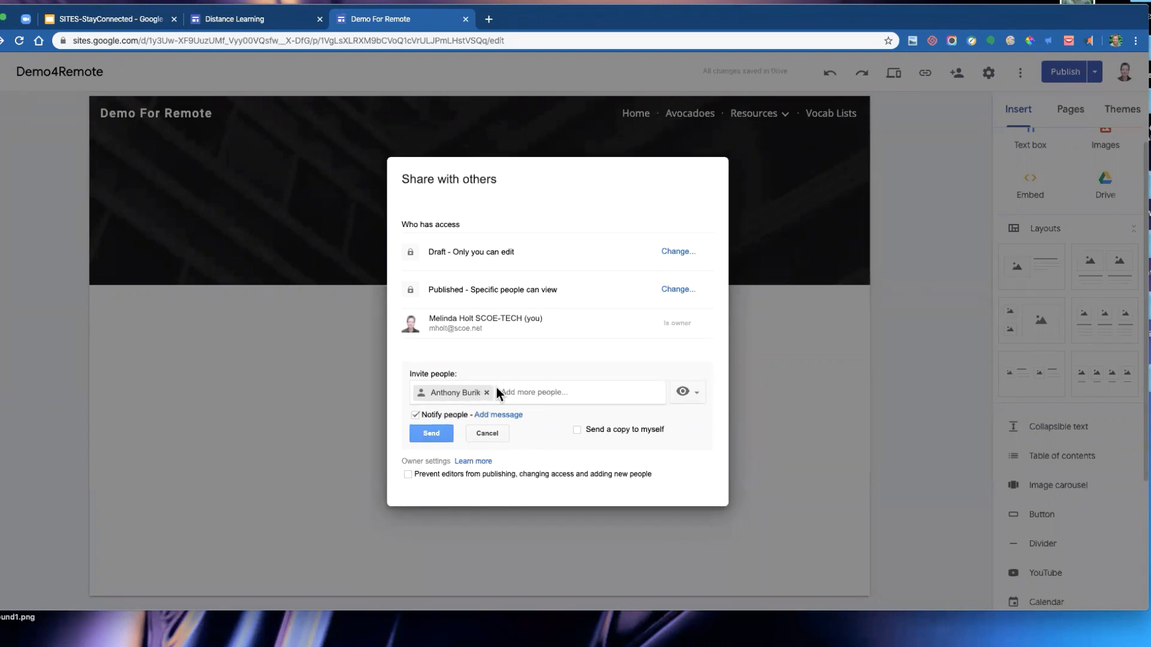
left_click(696, 393)
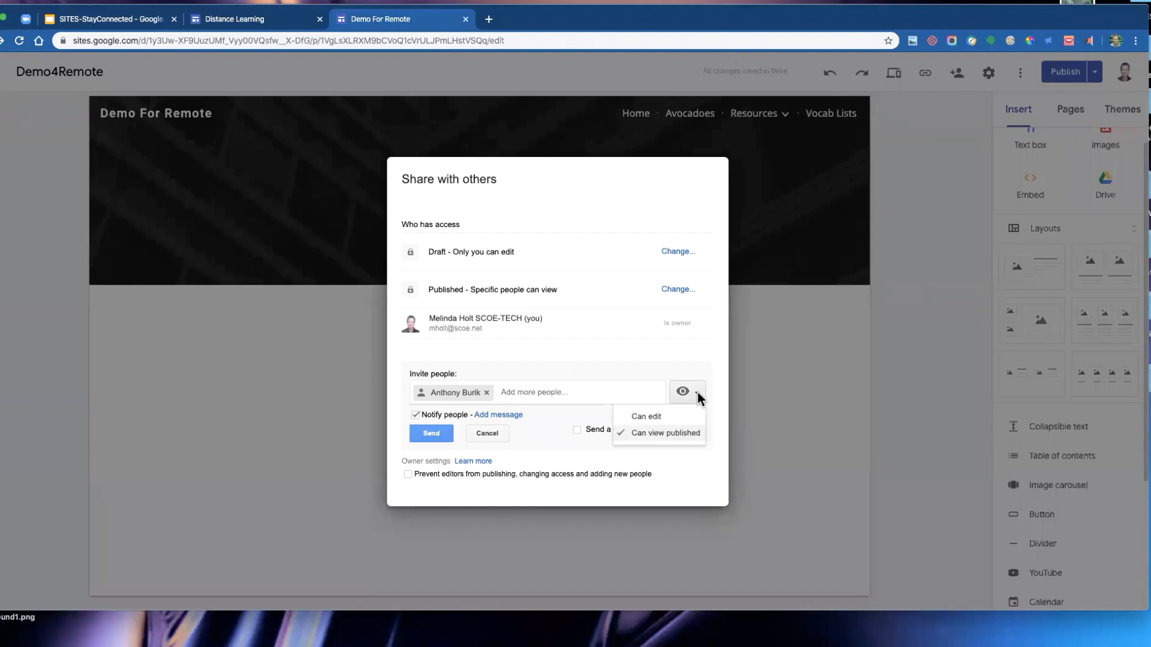
left_click(657, 416)
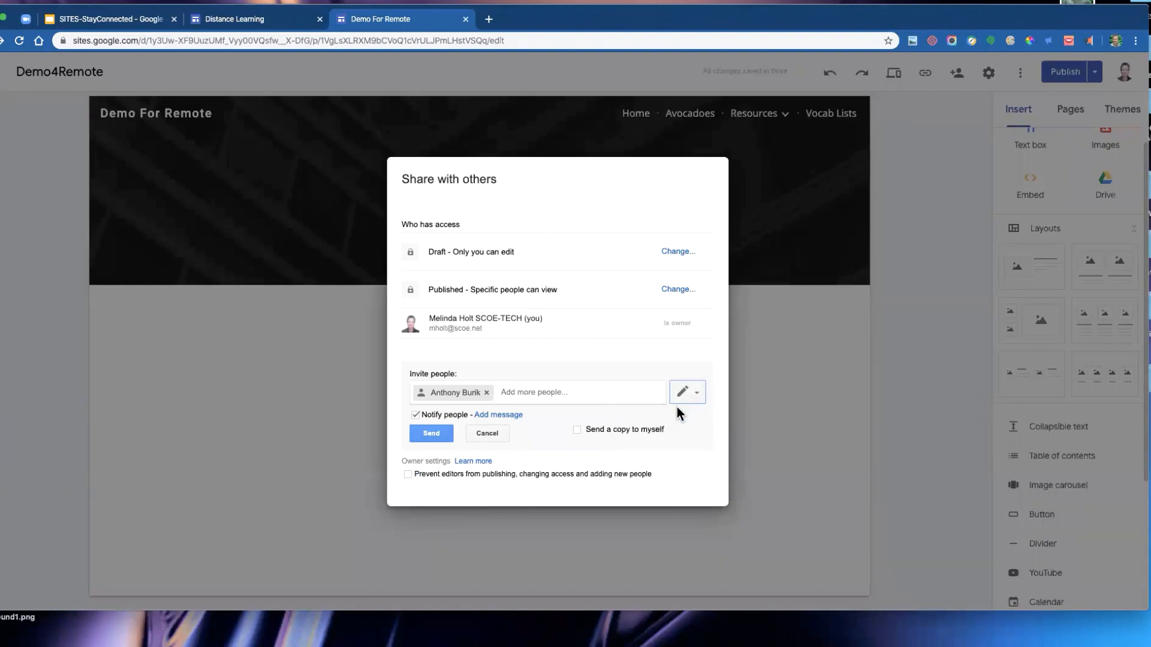
left_click(695, 394)
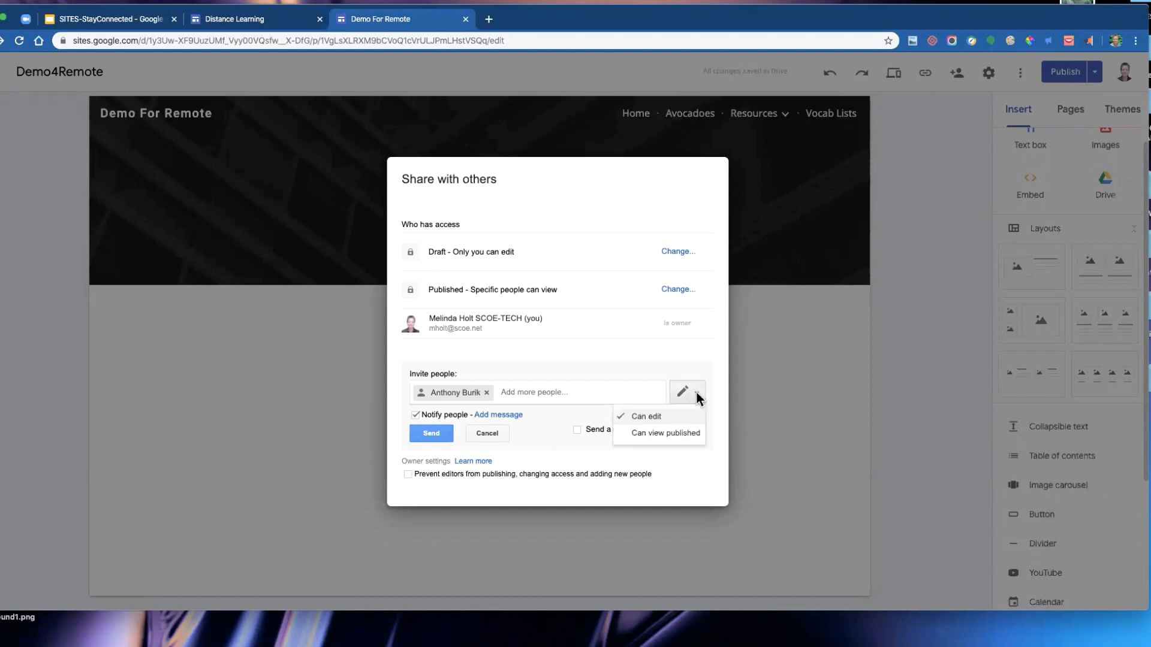
left_click(689, 433)
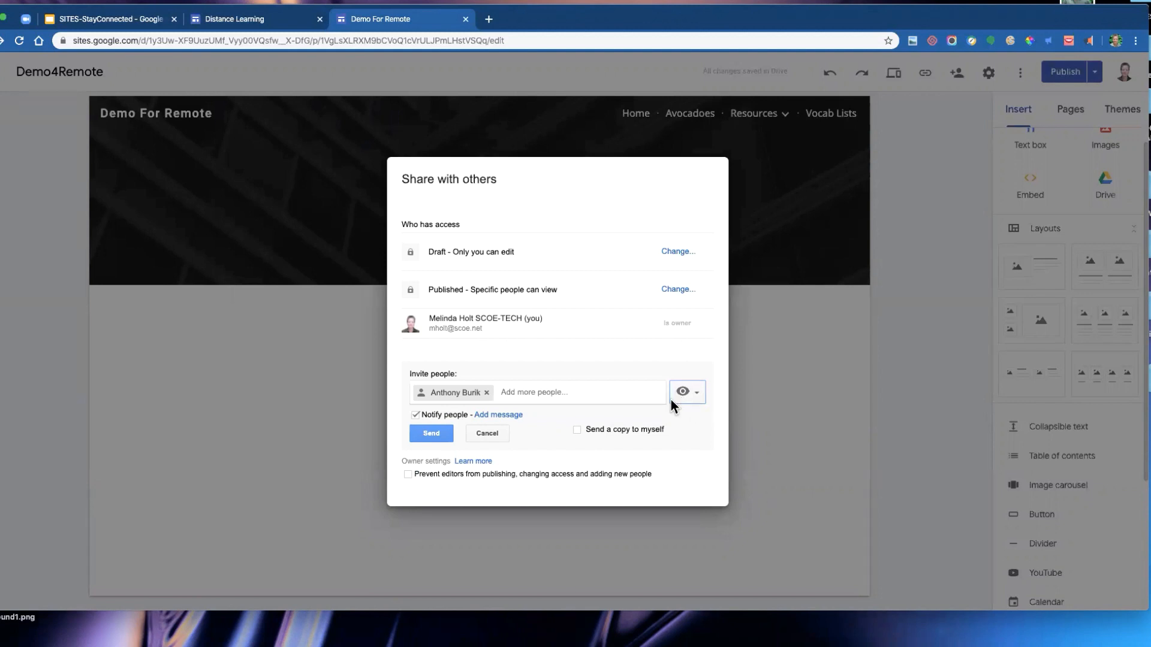
- Keep Notify people on and add the personal message here ya go
left_click(415, 416)
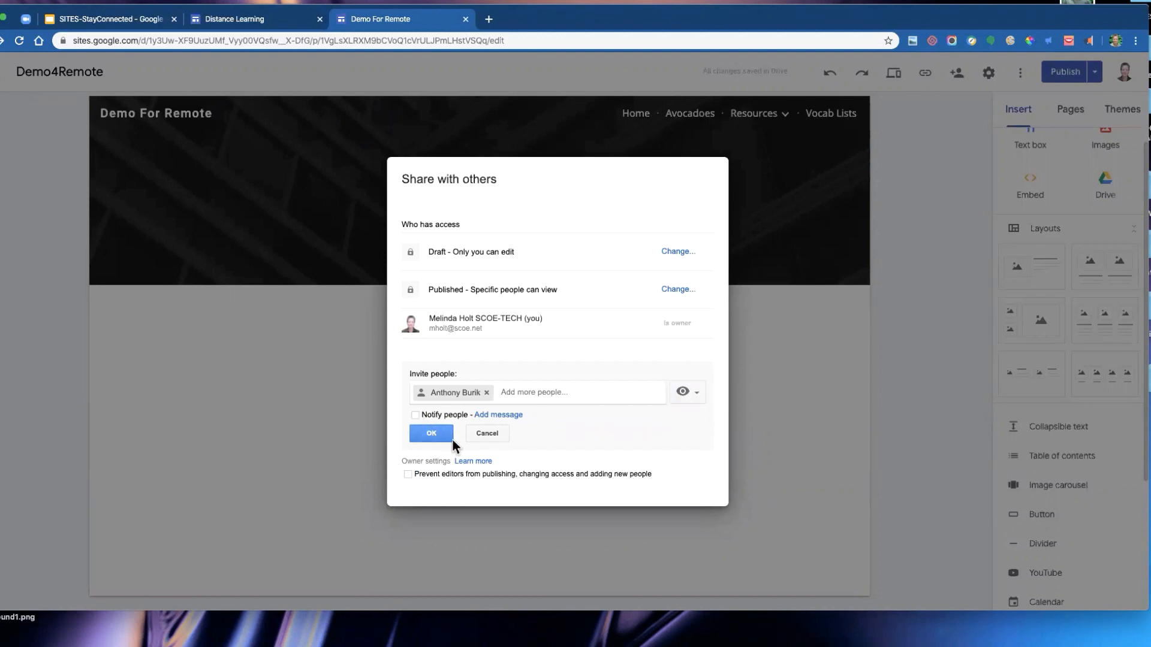
left_click(417, 415)
left_click(501, 416)
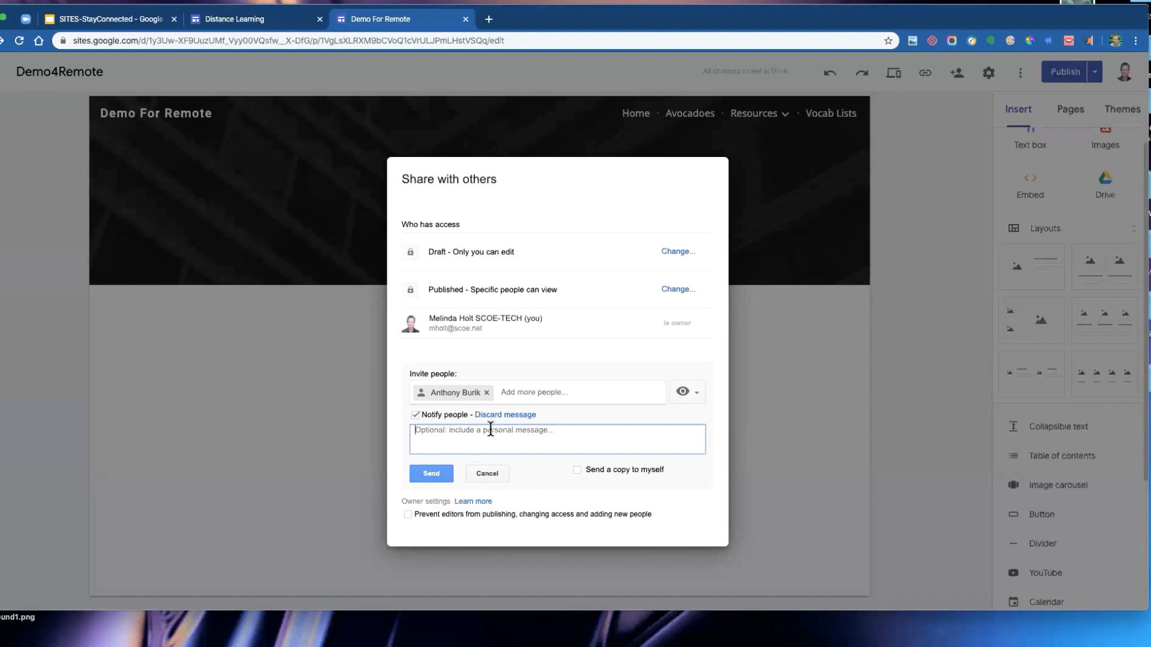
type("here ya go")
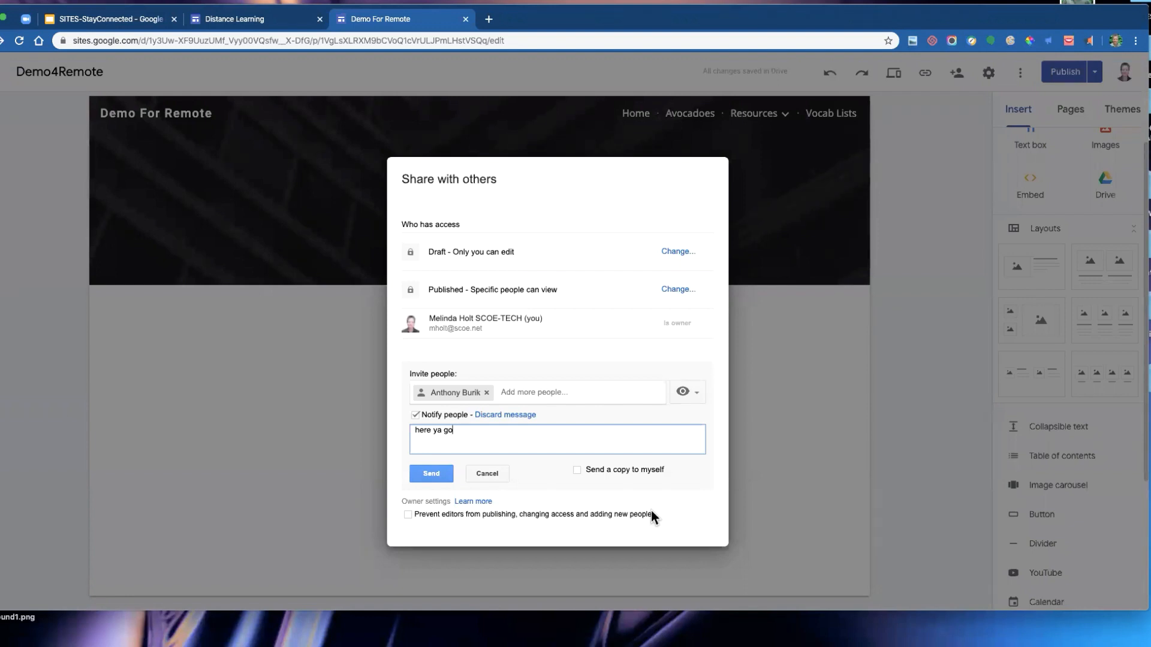
- Turn on preventing editors from publishing, changing access and adding people, save changes, and send the invitation
left_click(408, 514)
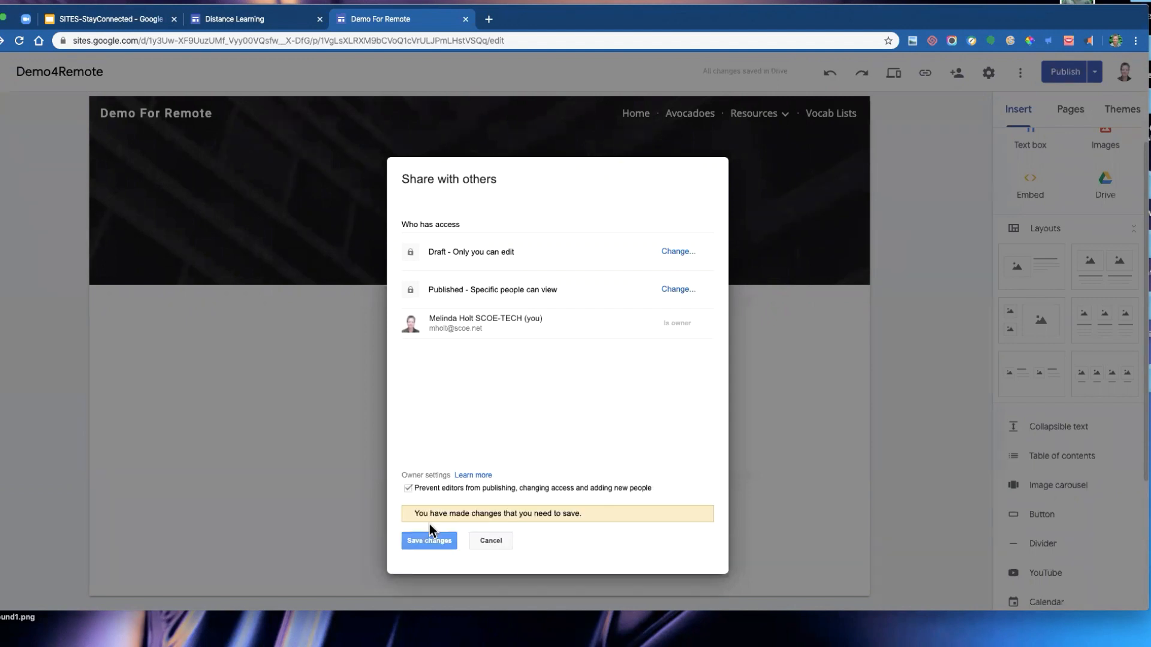
left_click(429, 541)
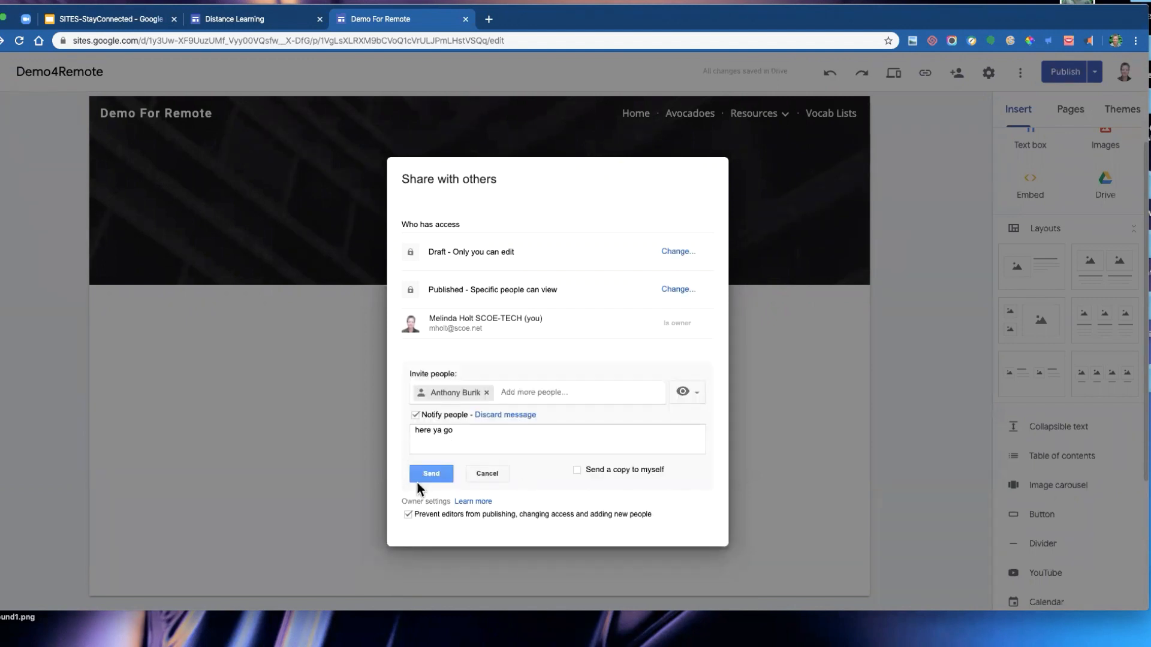
left_click(432, 474)
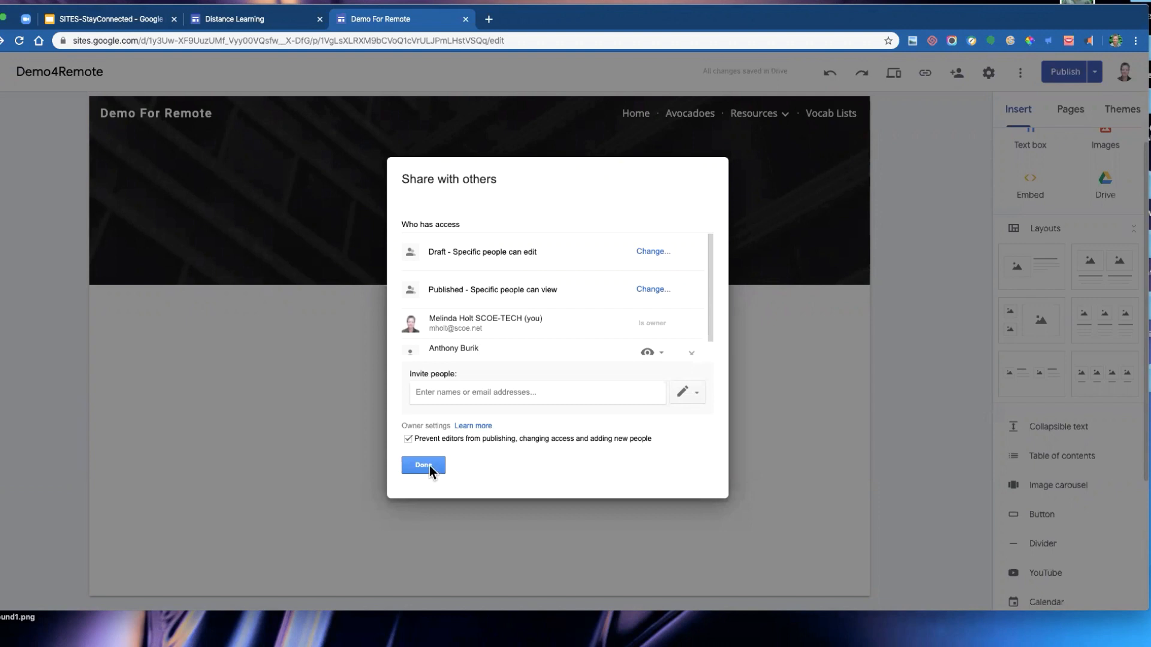
- Insert the CATESOL Chrome Apps and Extensions slide deck from Drive onto the files page
left_click(428, 467)
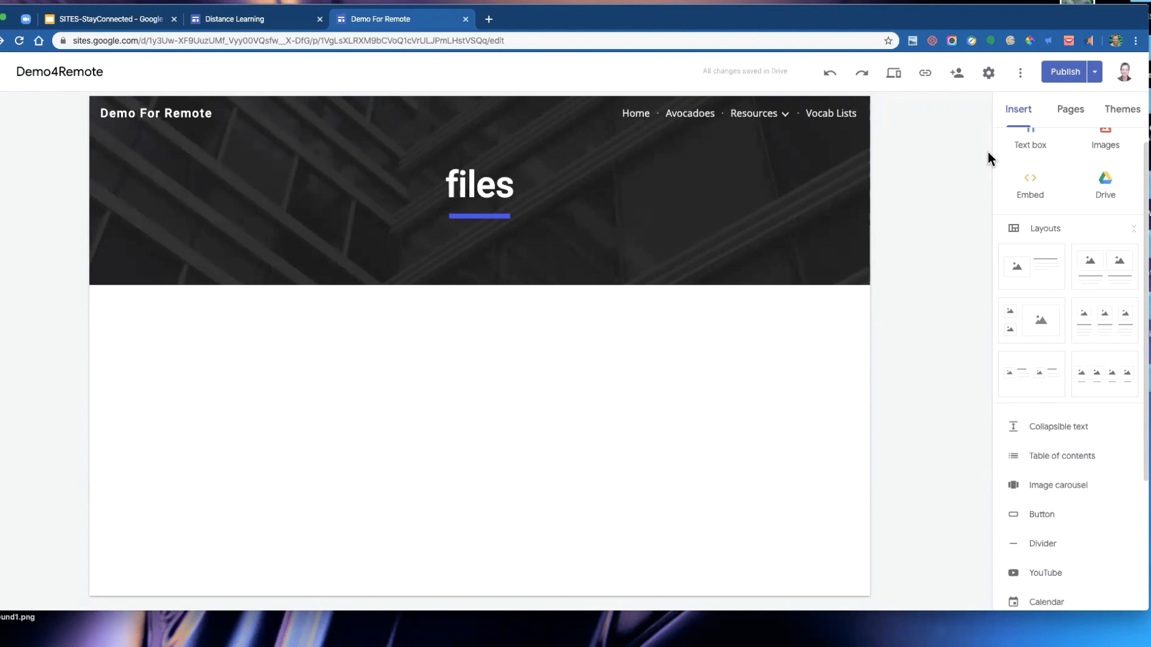
left_click(1108, 187)
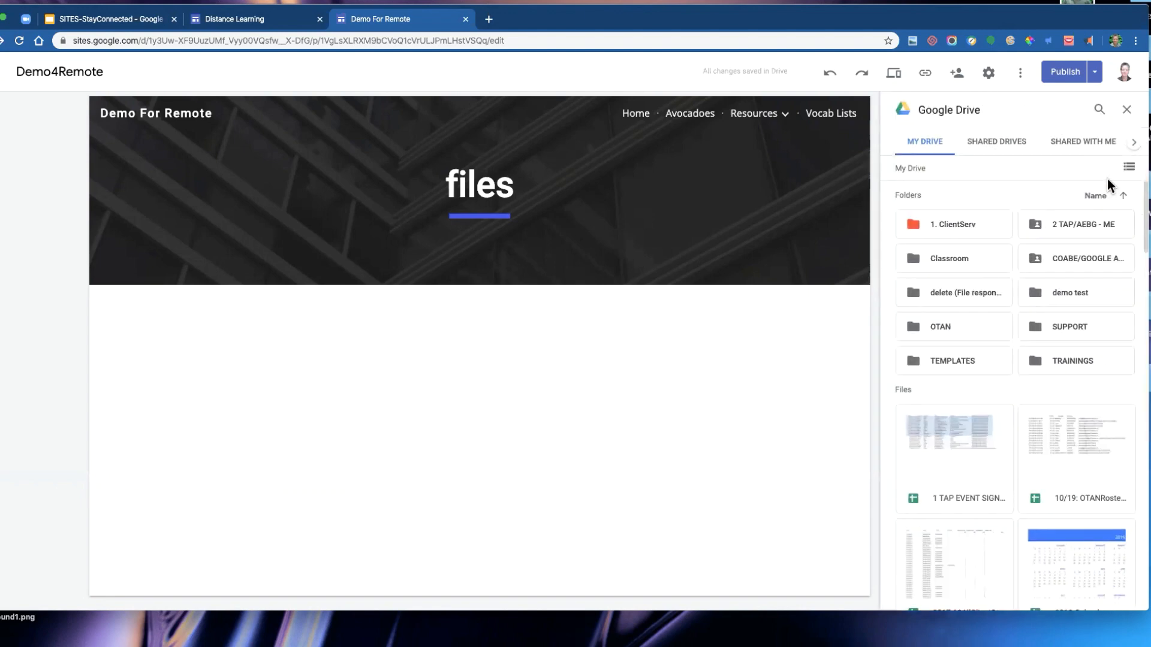
left_click(1125, 110)
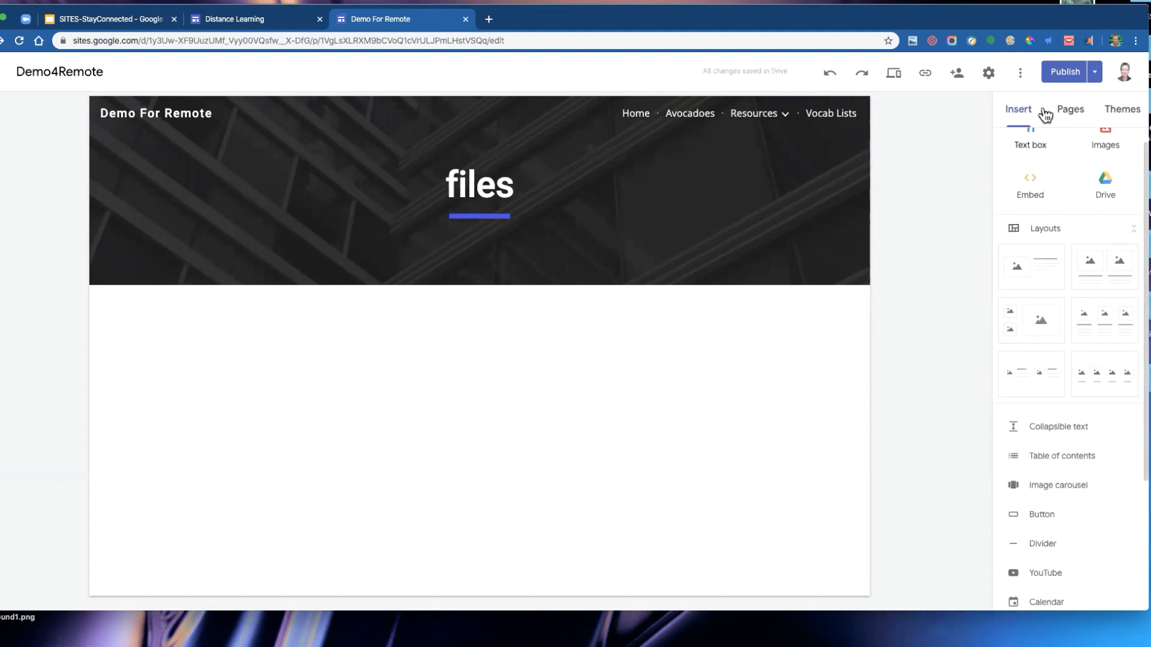
double_click(531, 344)
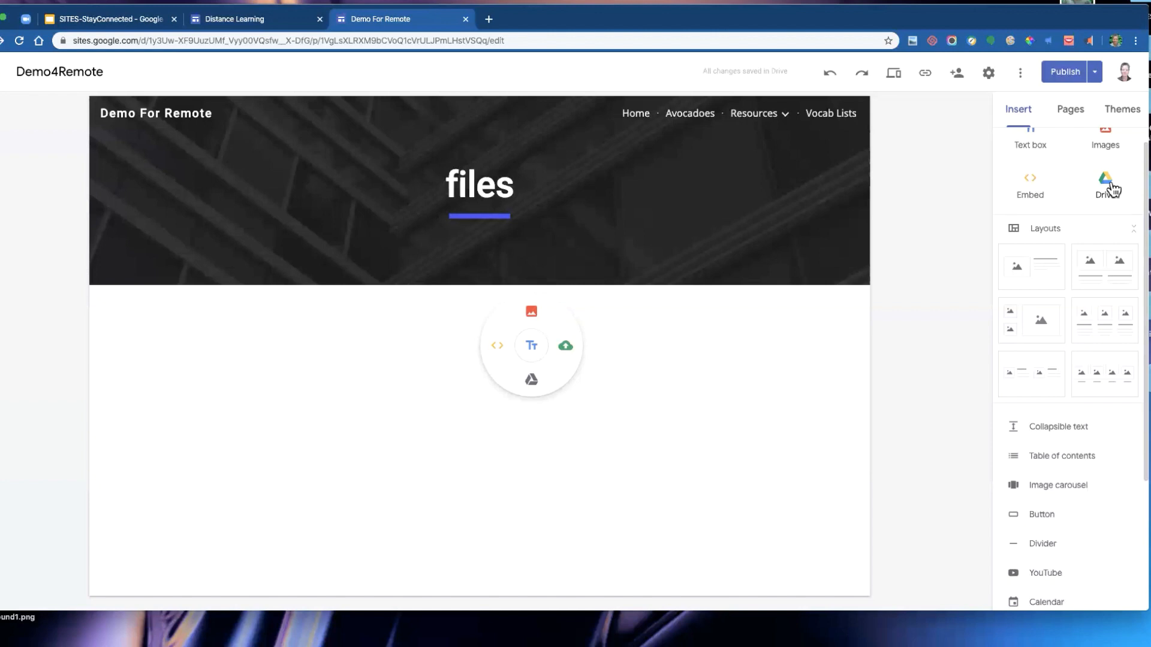
left_click(723, 421)
left_click(1105, 185)
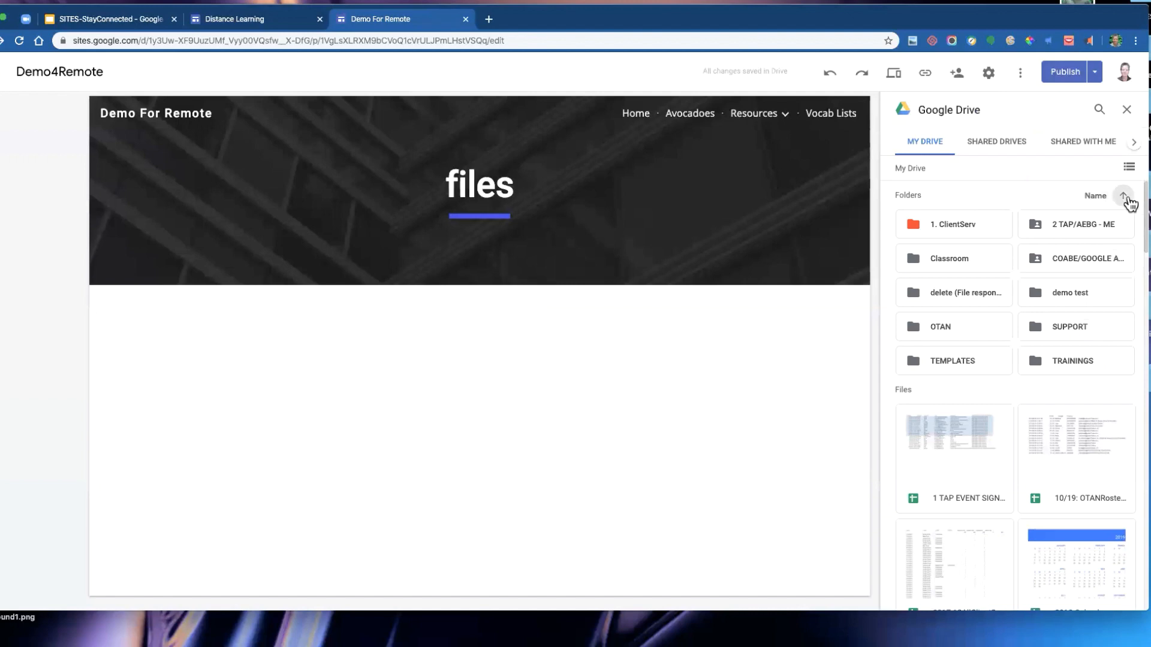
scroll(996, 369, "down", 4)
scroll(995, 368, "down", 7)
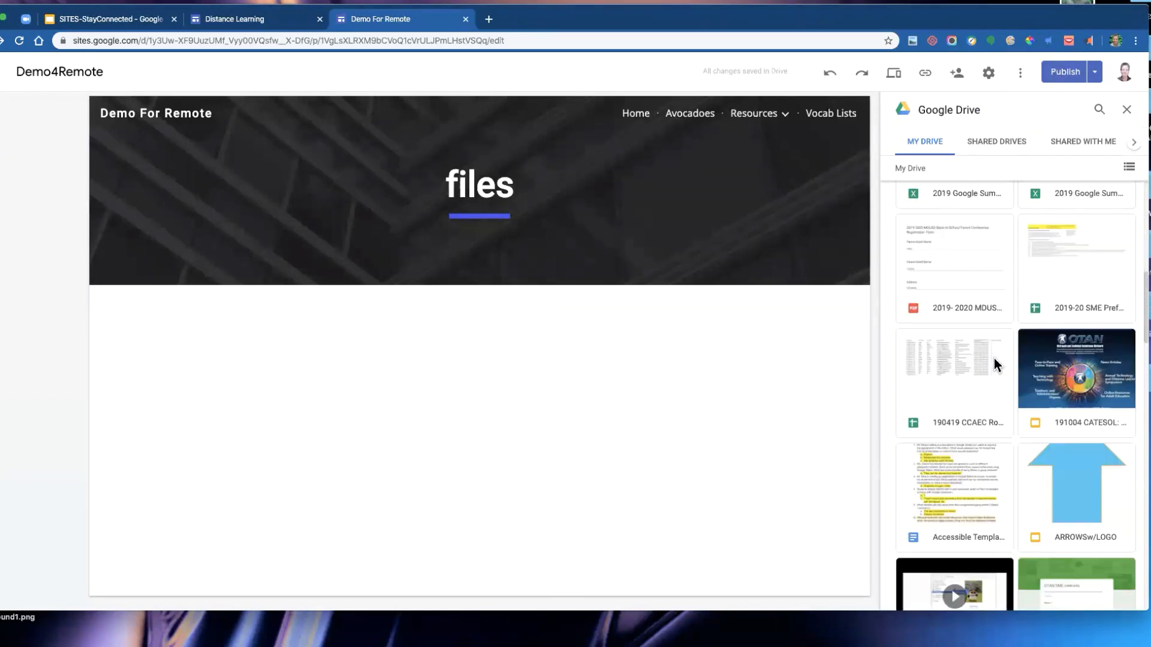
scroll(994, 355, "down", 3)
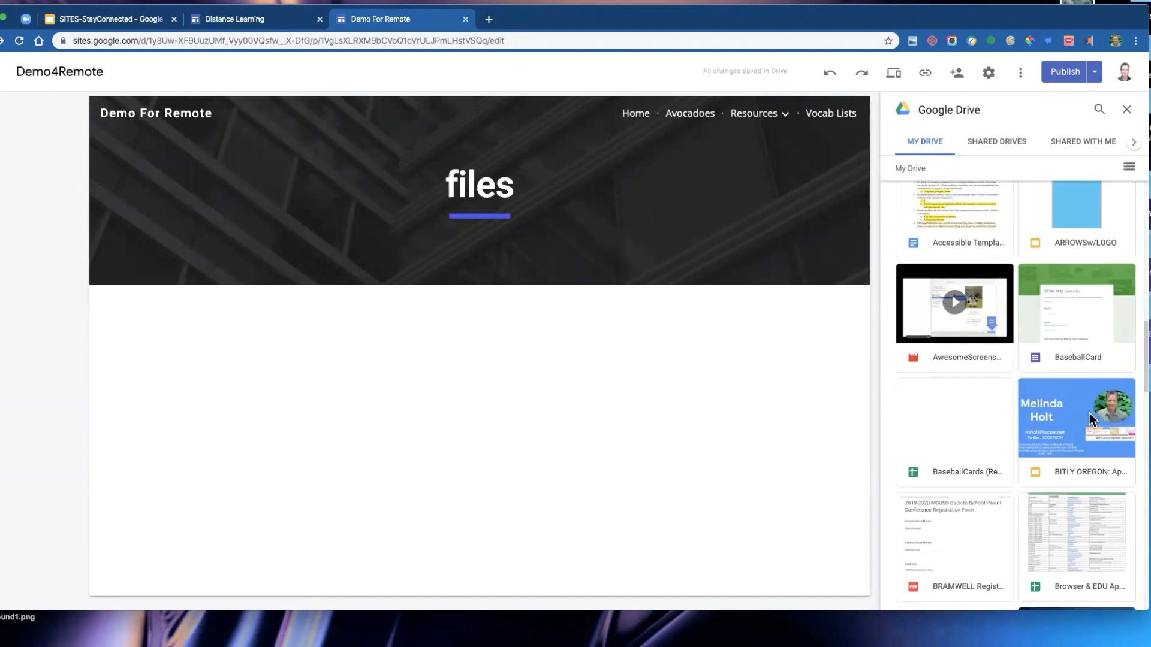
scroll(969, 373, "down", 1)
scroll(969, 373, "down", 2)
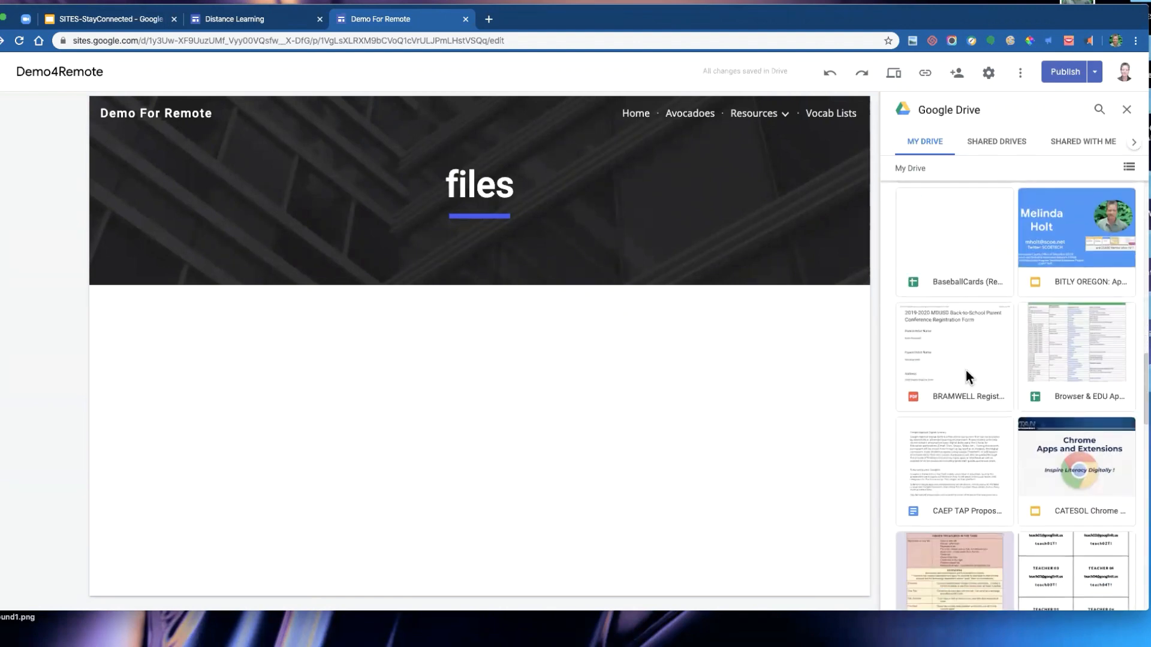
left_click(1074, 440)
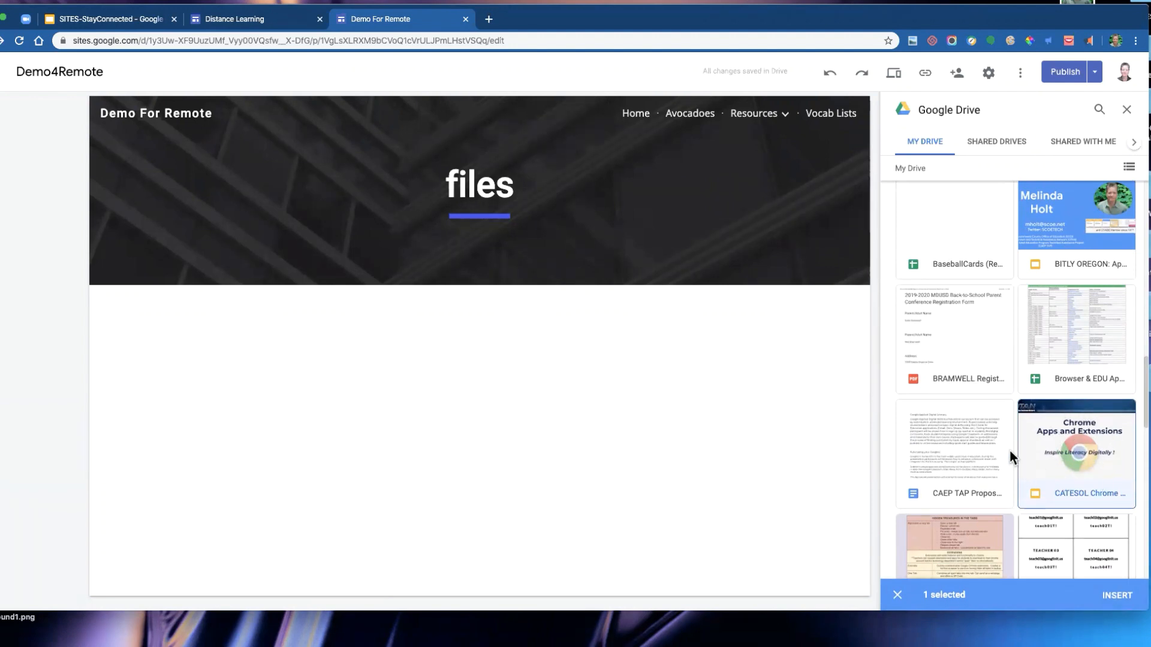
scroll(1010, 455, "down", 2)
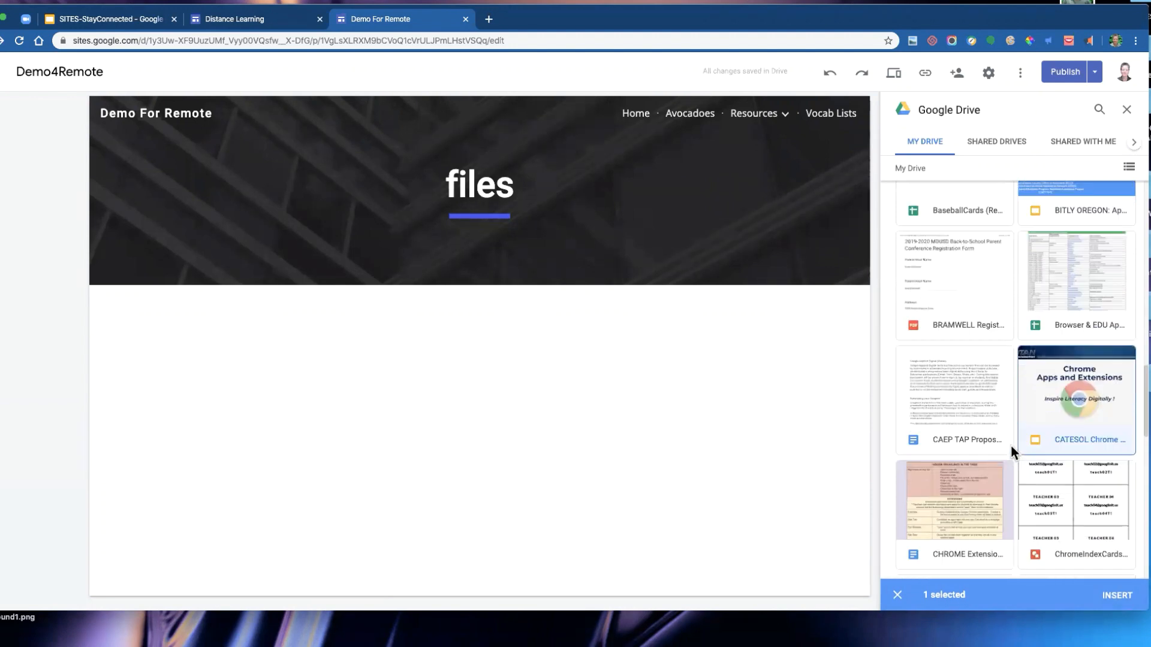
left_click(1116, 596)
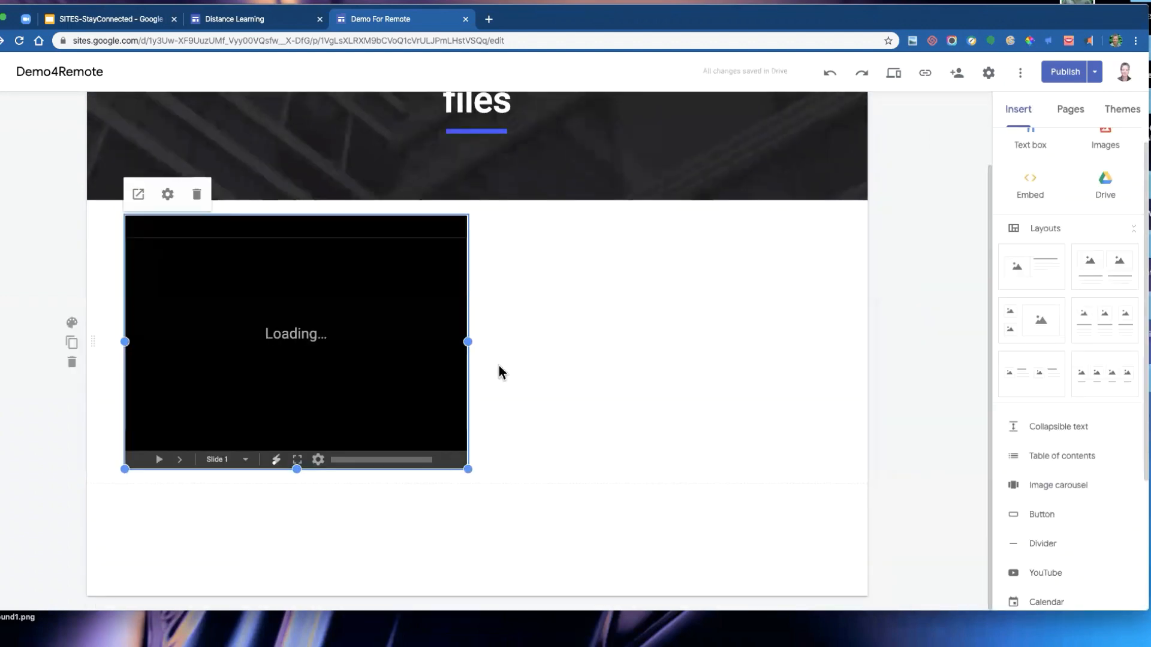
- Enlarge the embedded slide deck by resizing it from its corner
left_click_drag(468, 469, 552, 508)
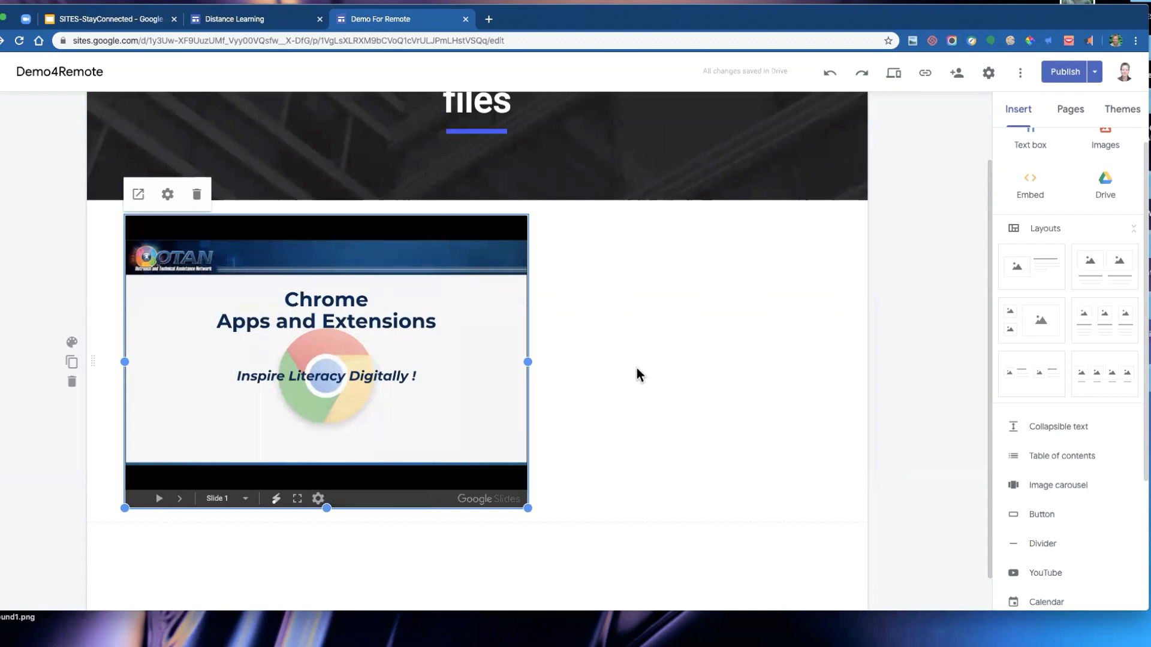
scroll(668, 352, "up", 3)
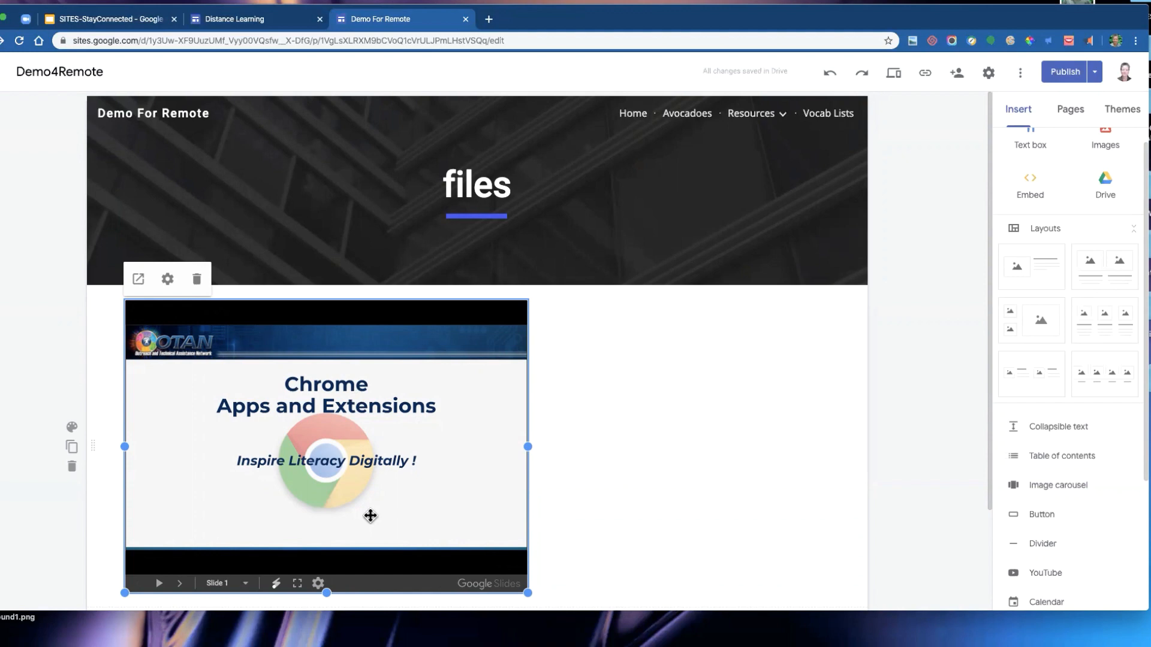
- Open the Avocados document and set its link sharing to On - Public on the web
left_click(489, 19)
type("avoca")
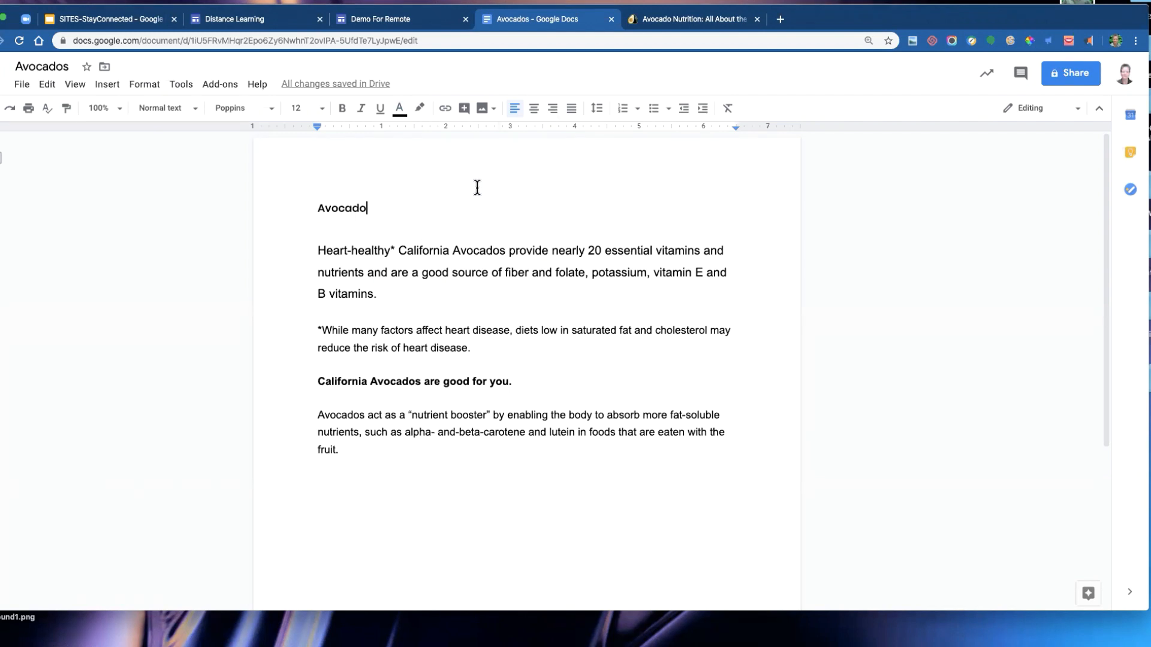
left_click(1069, 76)
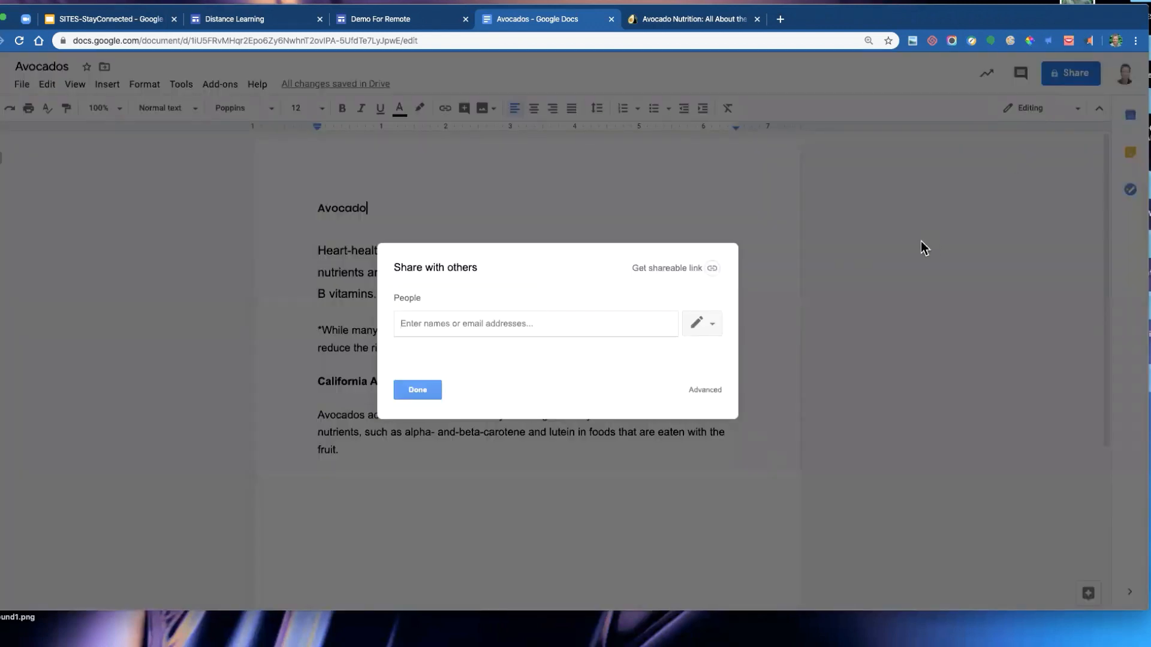
left_click(681, 270)
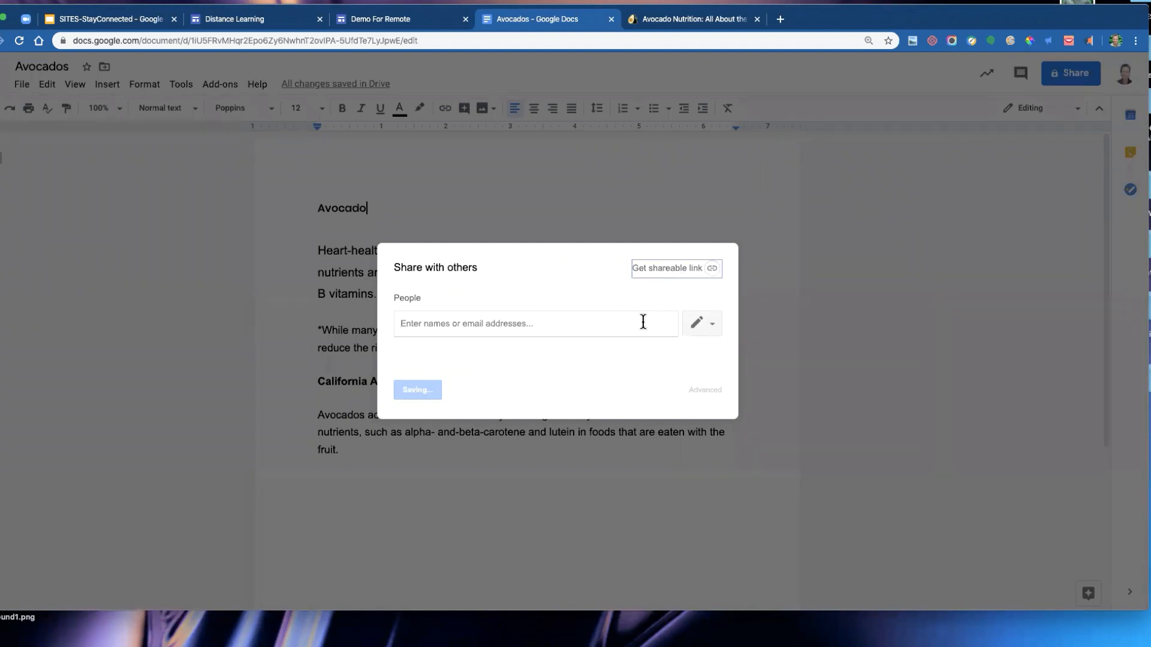
left_click(637, 323)
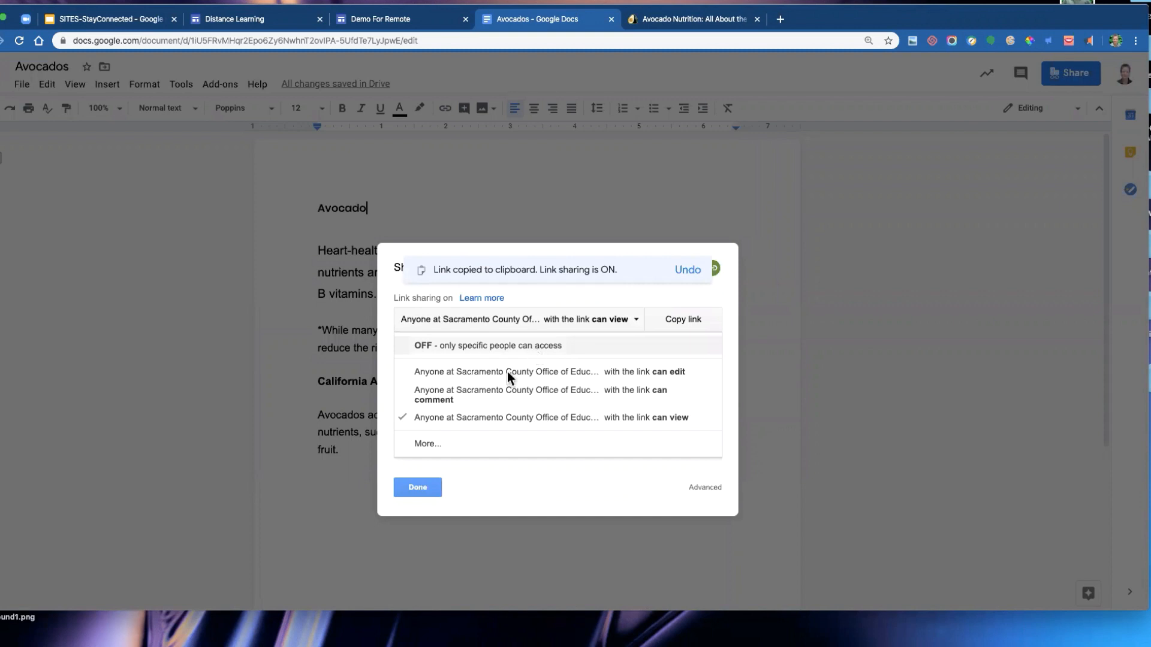
left_click(426, 444)
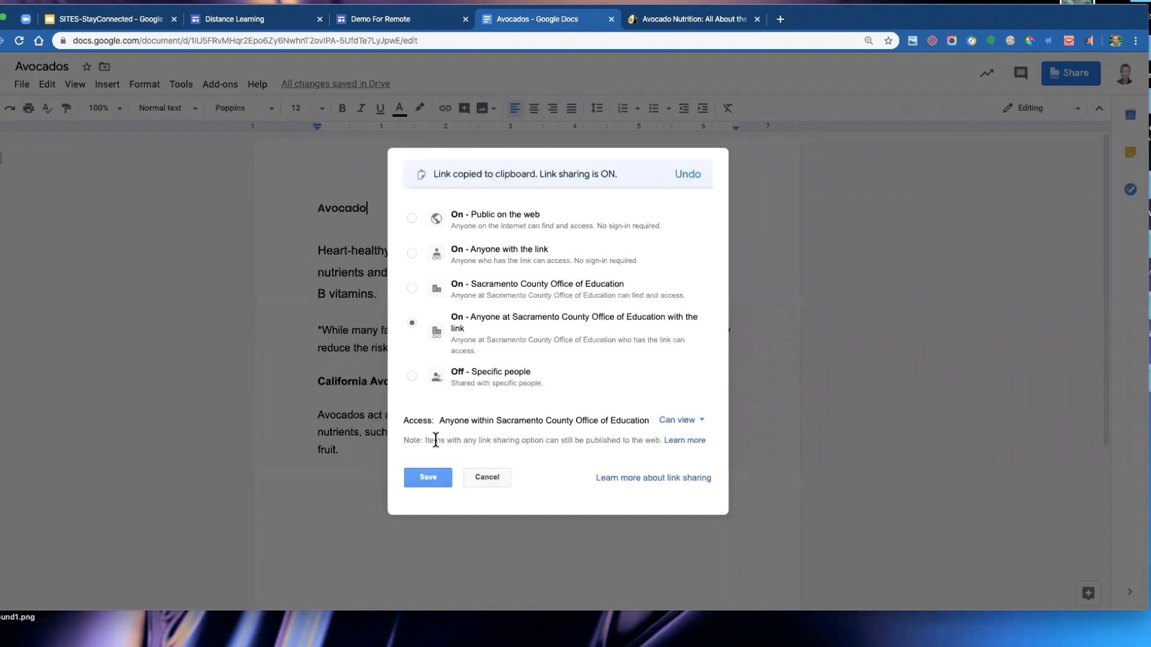
left_click(477, 220)
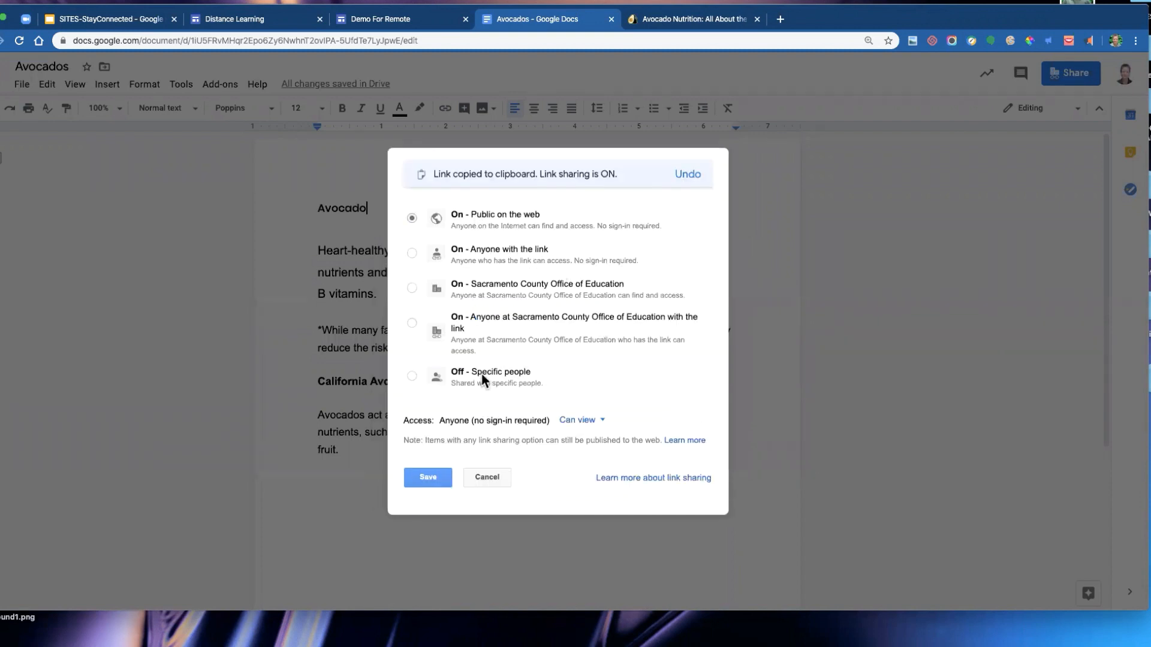
left_click(444, 475)
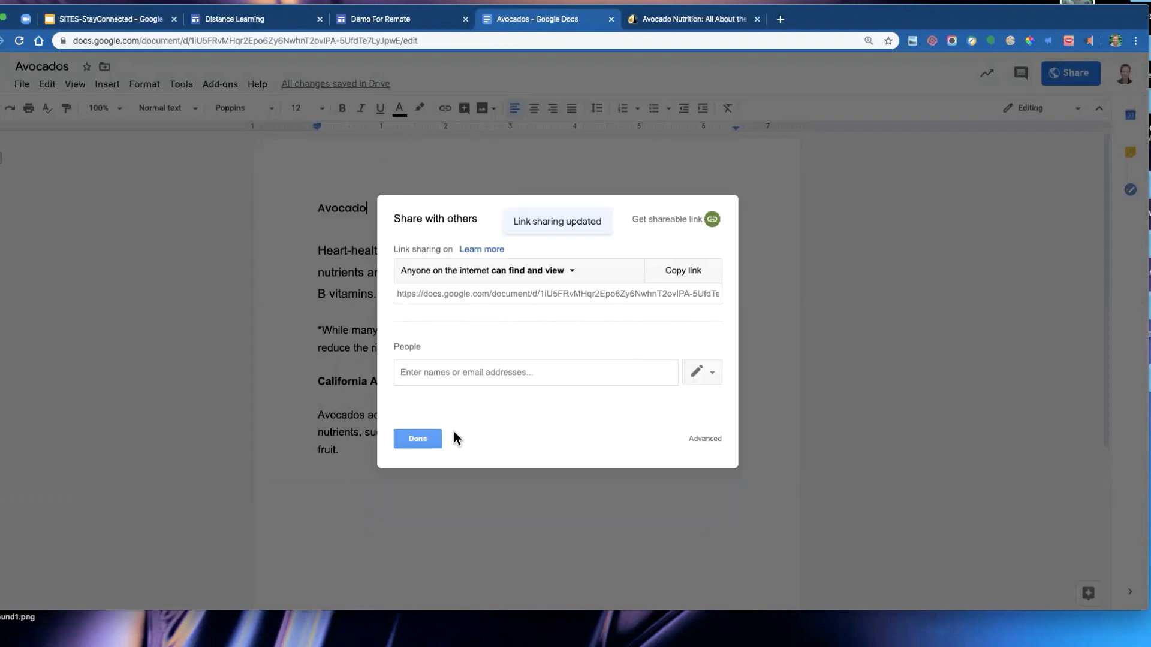
left_click(425, 441)
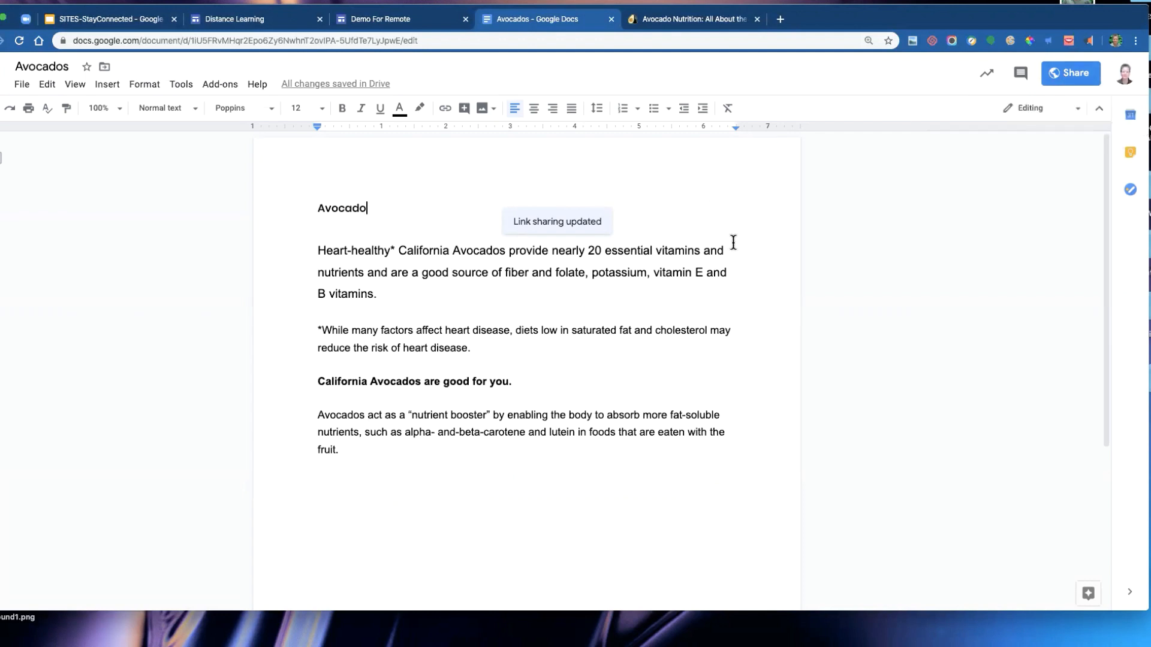
- Add a colleague as a person to share the Avocados document with, giving them Can view access
left_click(793, 256)
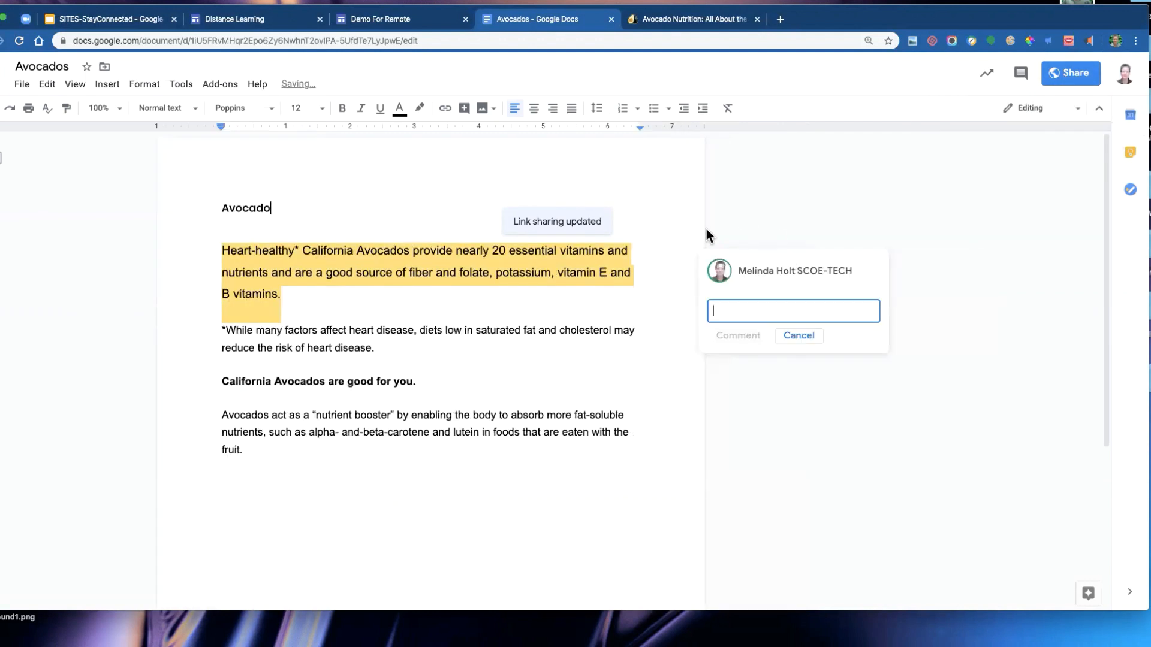
left_click(665, 229)
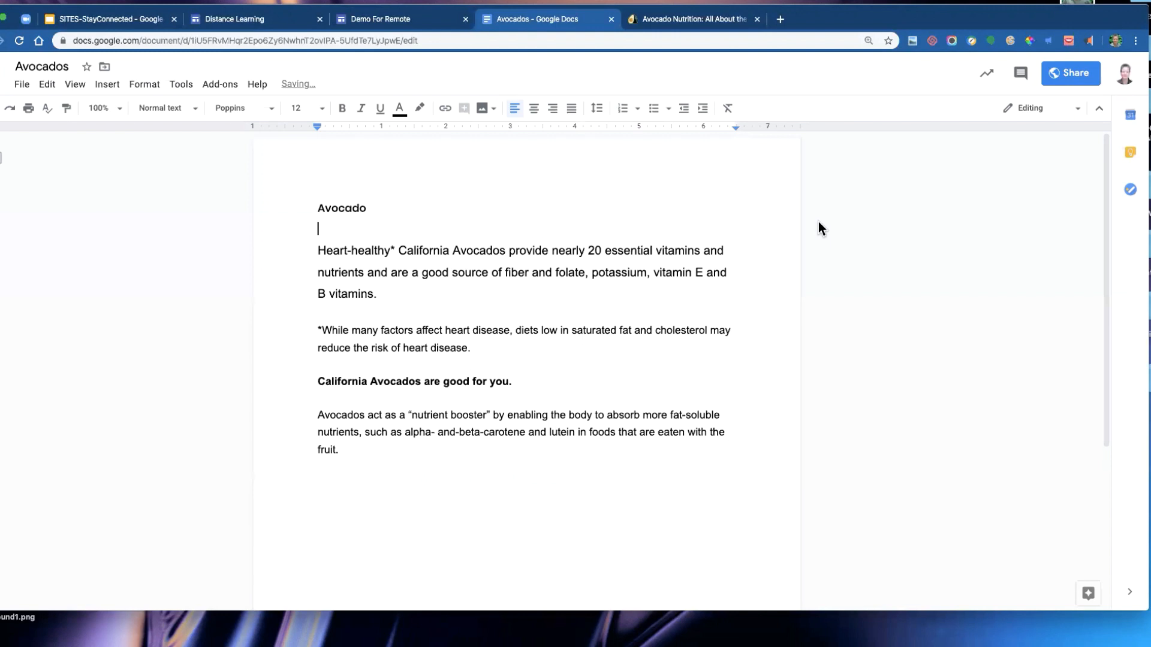
left_click(1071, 74)
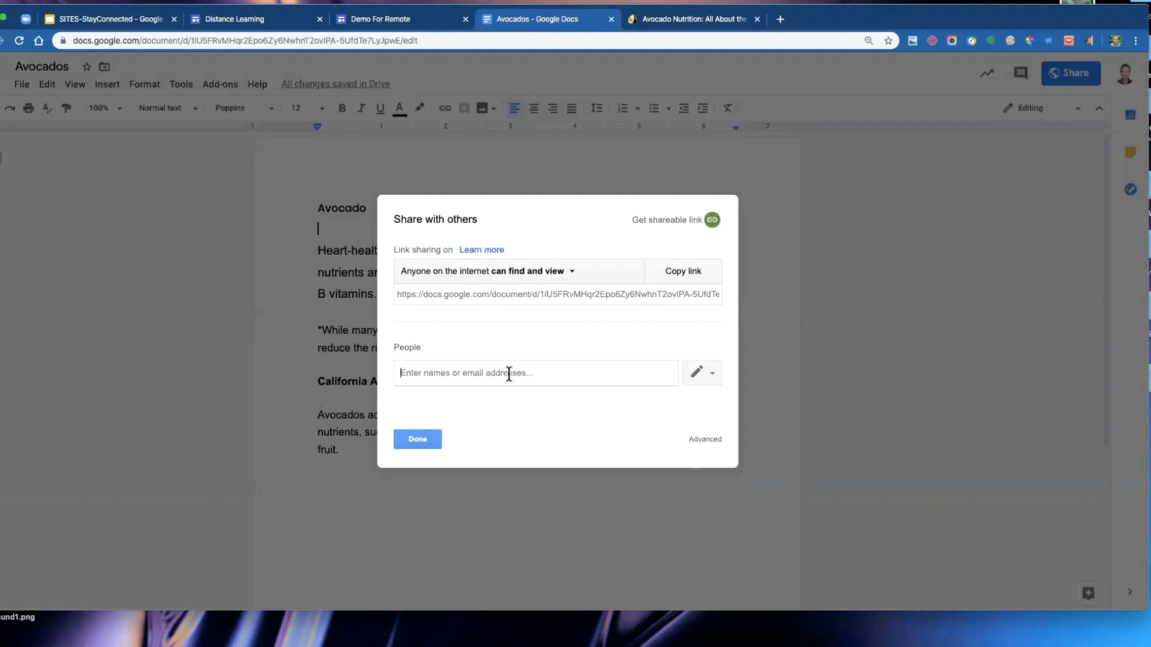
type("ab")
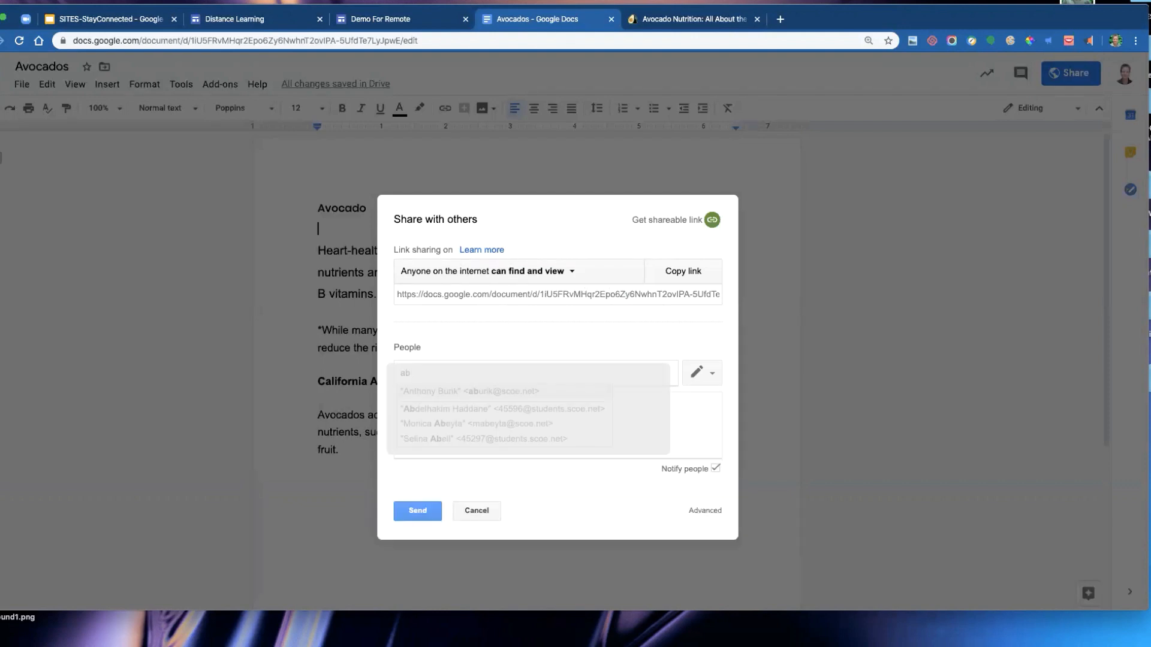
type("urin")
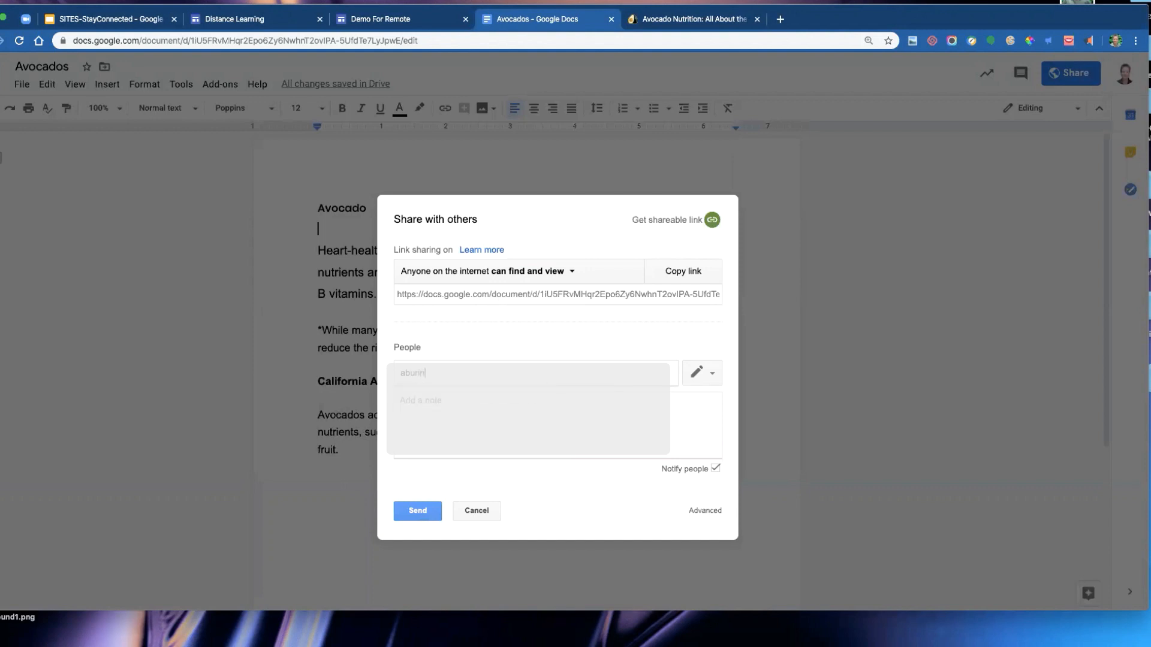
key("BackSpace")
type("k")
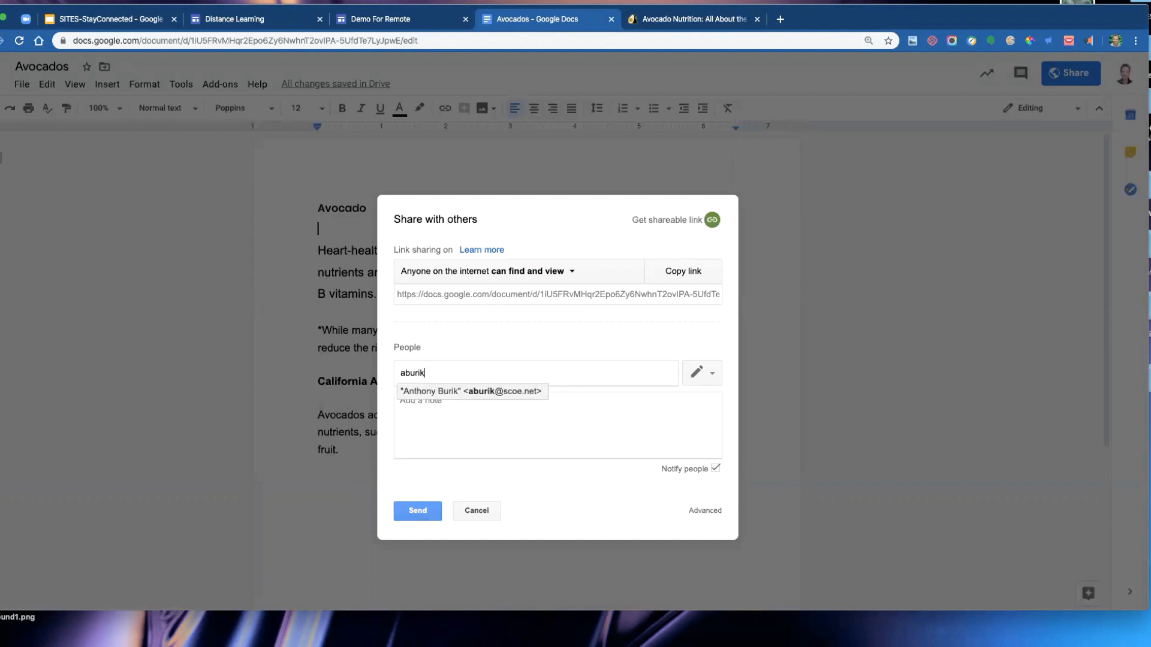
left_click(501, 393)
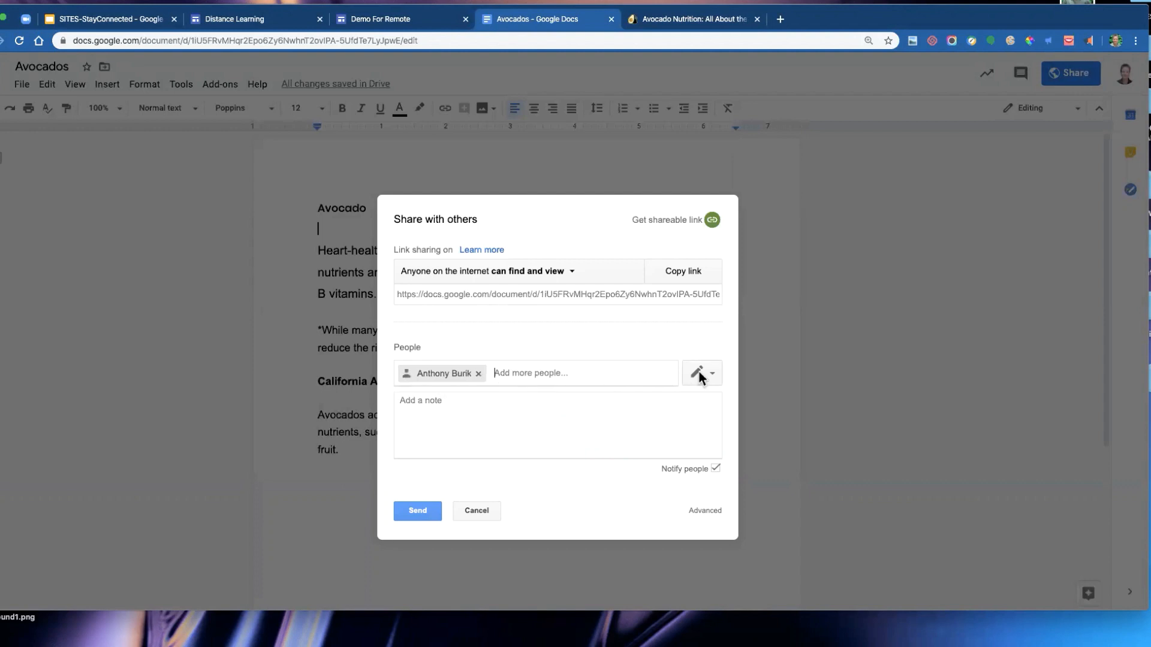
left_click(710, 374)
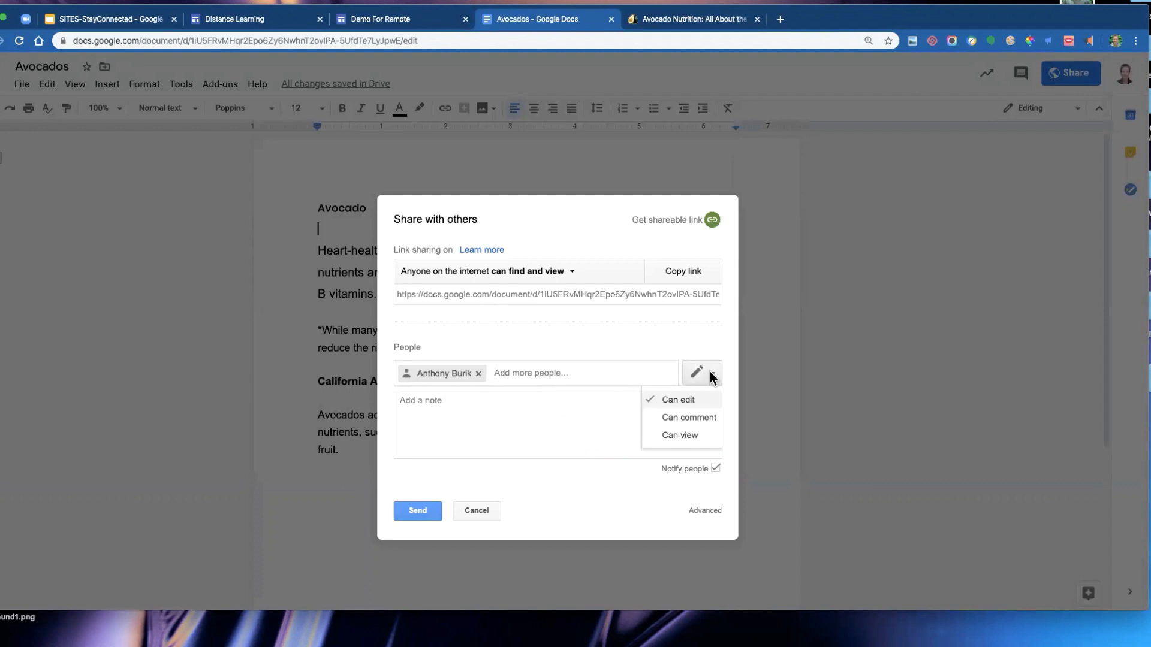
left_click(683, 436)
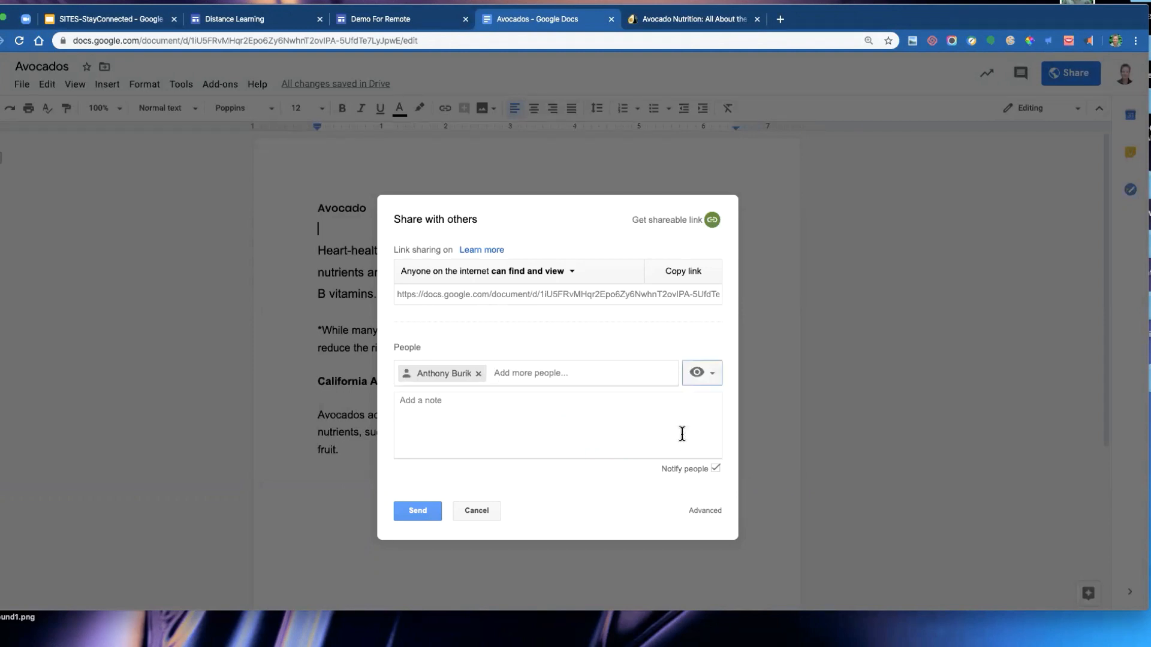
- Turn the document's link sharing to Off - Specific people and save the change
left_click(493, 408)
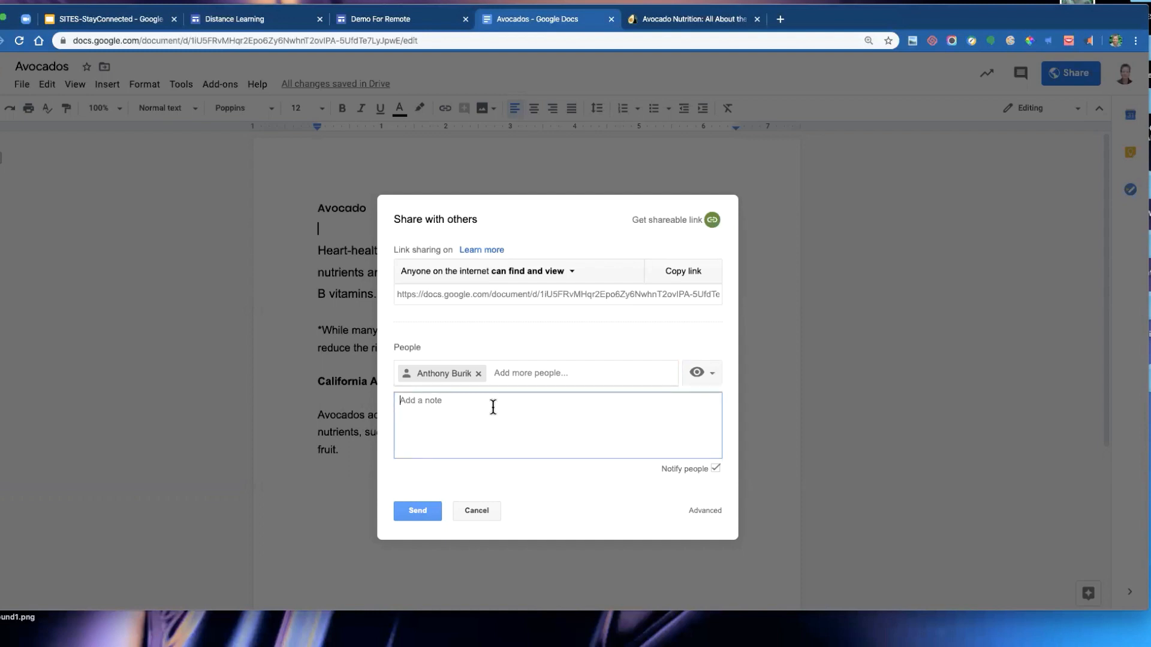
left_click(572, 273)
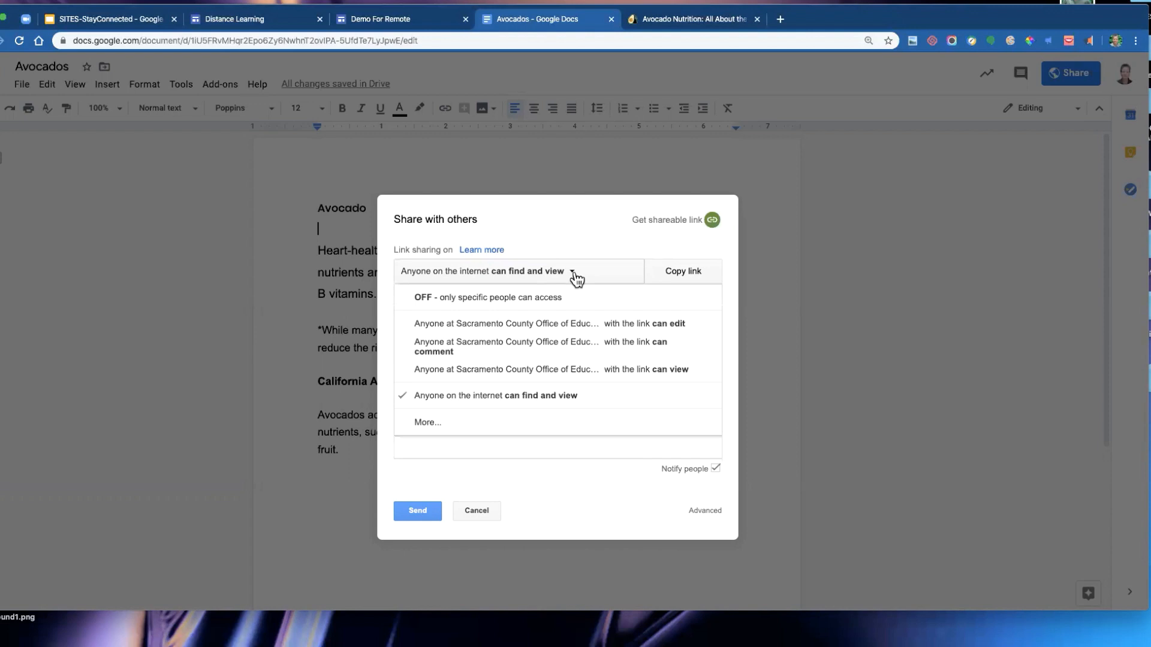
left_click(432, 422)
left_click(483, 391)
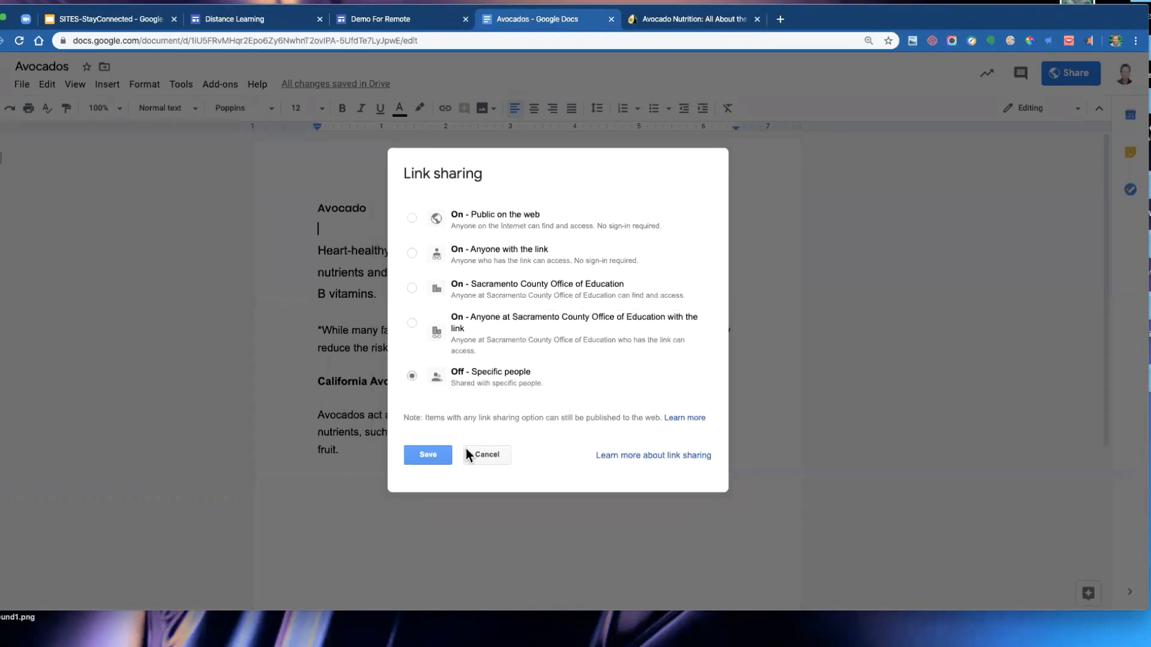
left_click(429, 476)
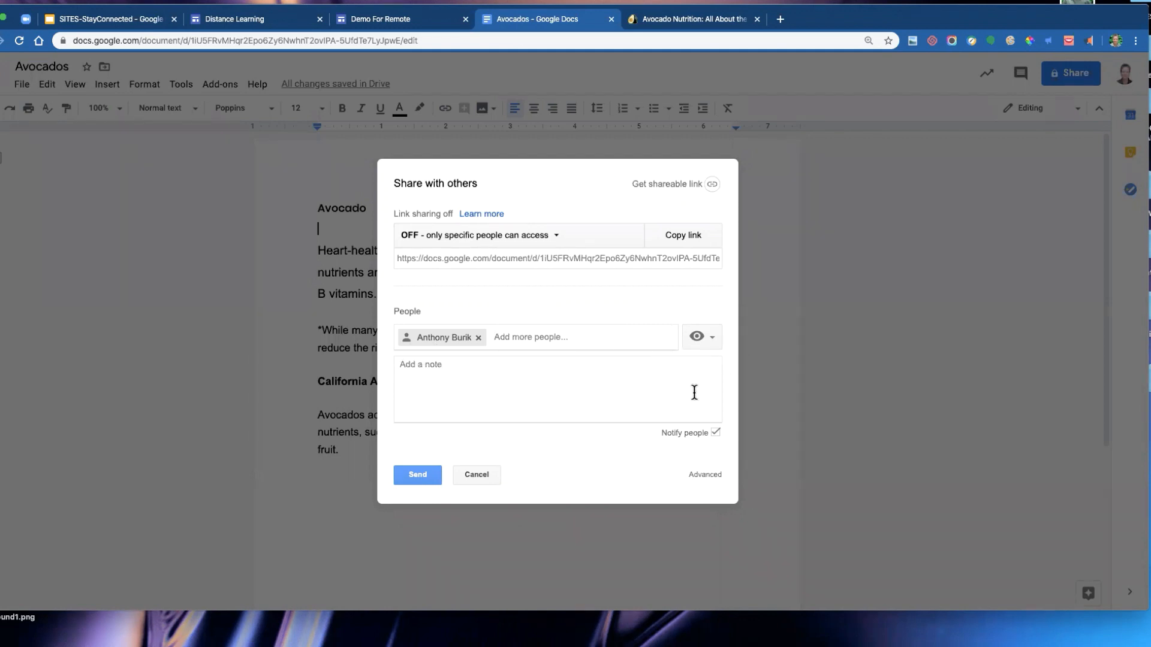
left_click(537, 395)
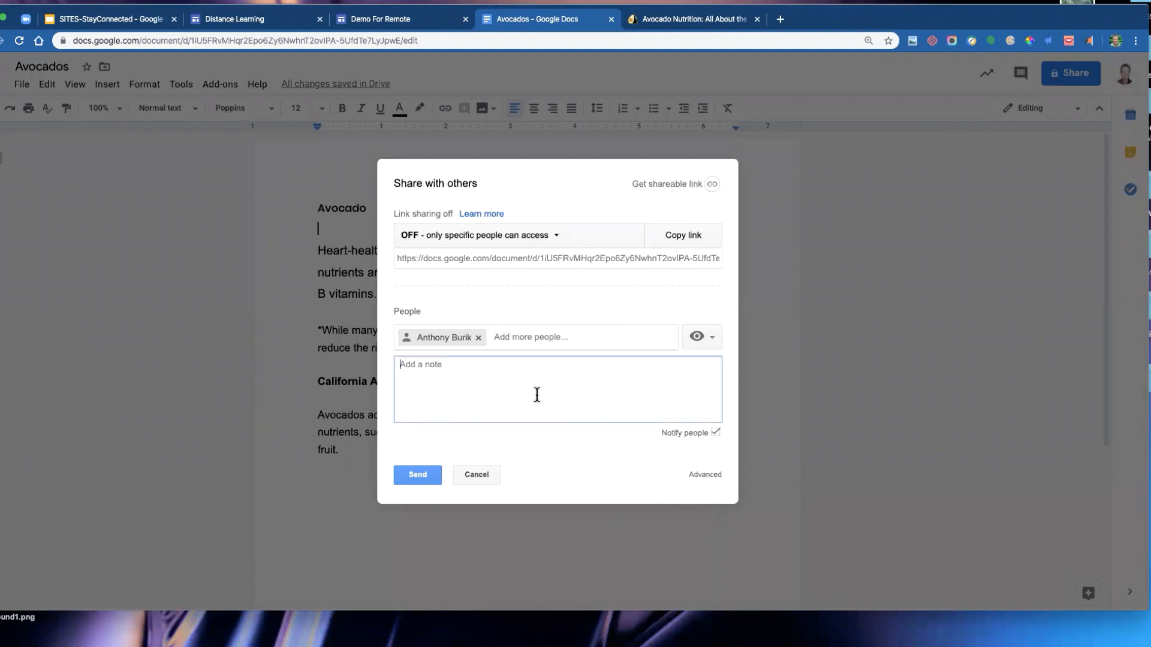
- Send the sharing invitation to the colleague and review the document's advanced sharing settings
left_click(418, 477)
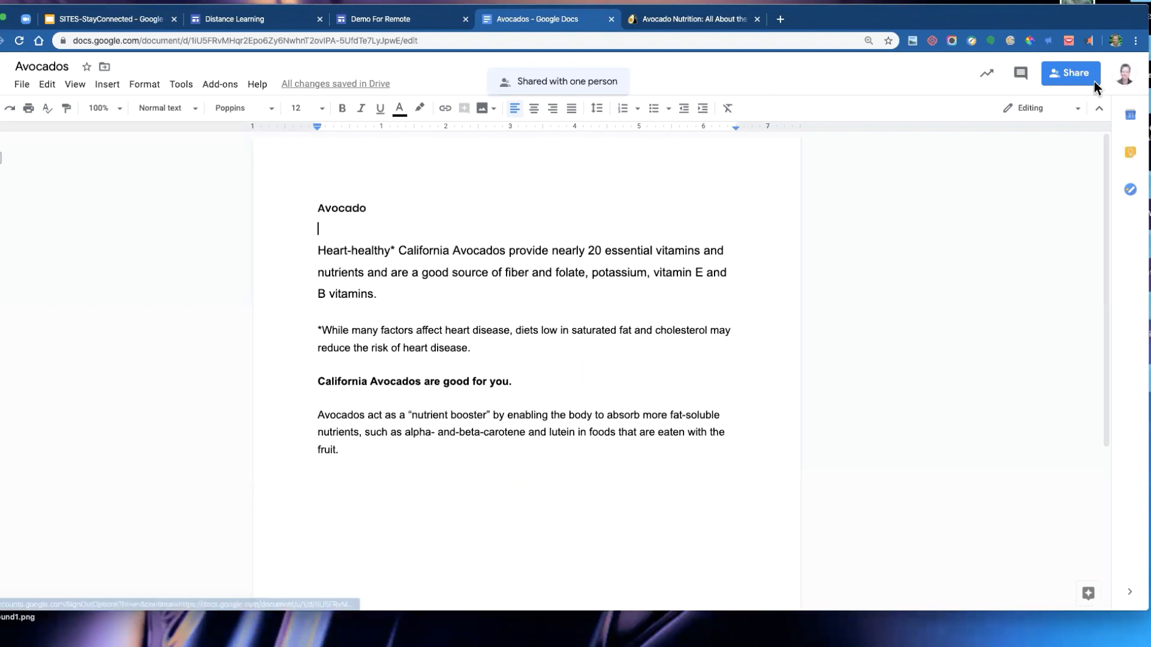
left_click(1076, 76)
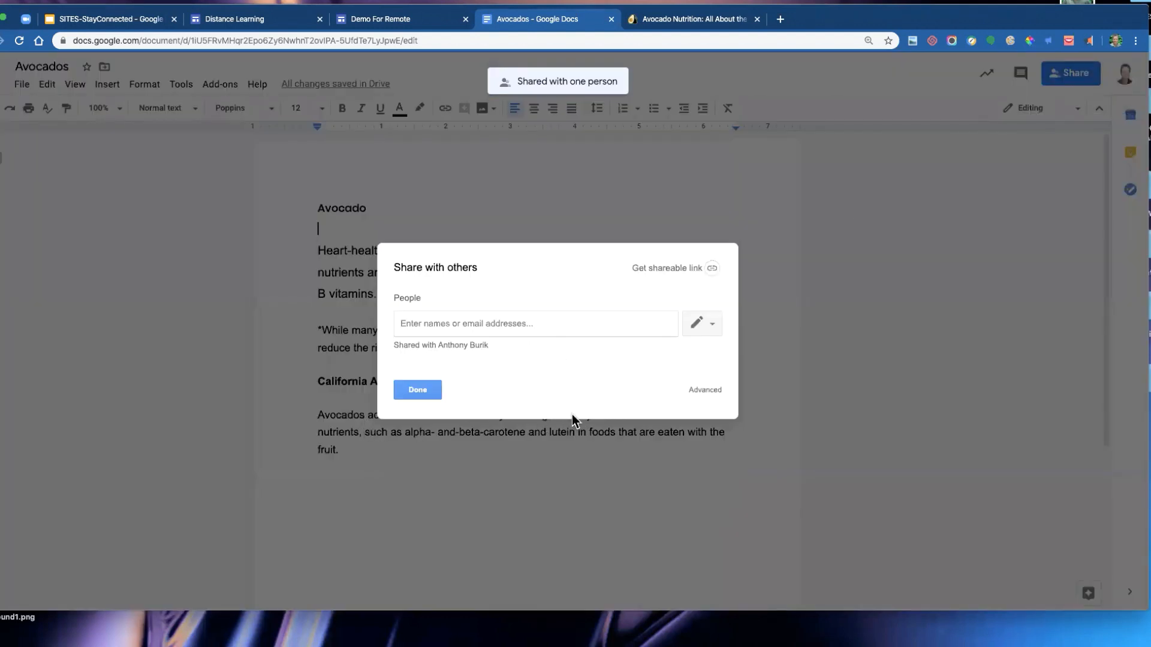
left_click(704, 391)
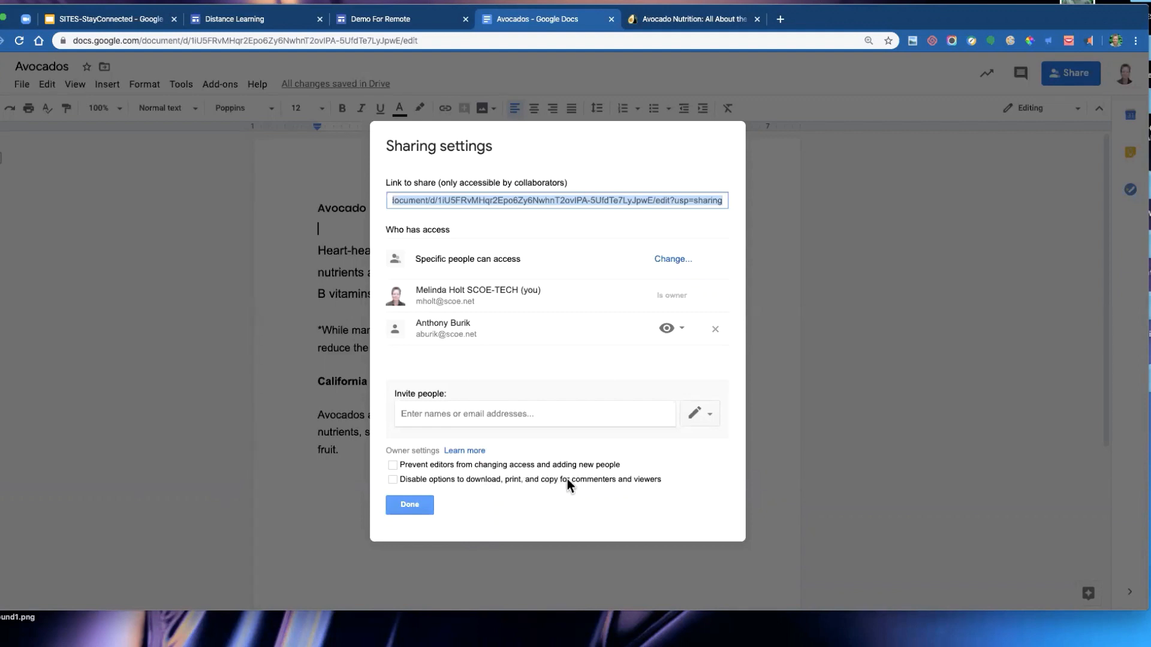
left_click(408, 505)
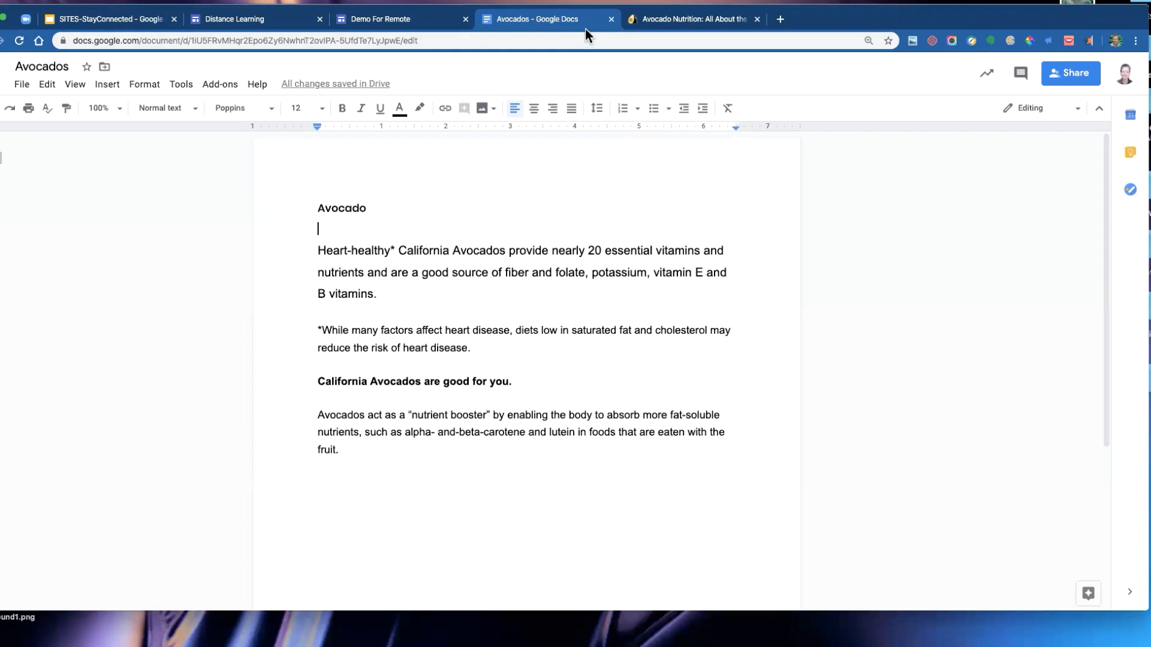
- Close the Avocado Nutrition and Avocados tabs, returning to the site editor
left_click(757, 19)
left_click(414, 20)
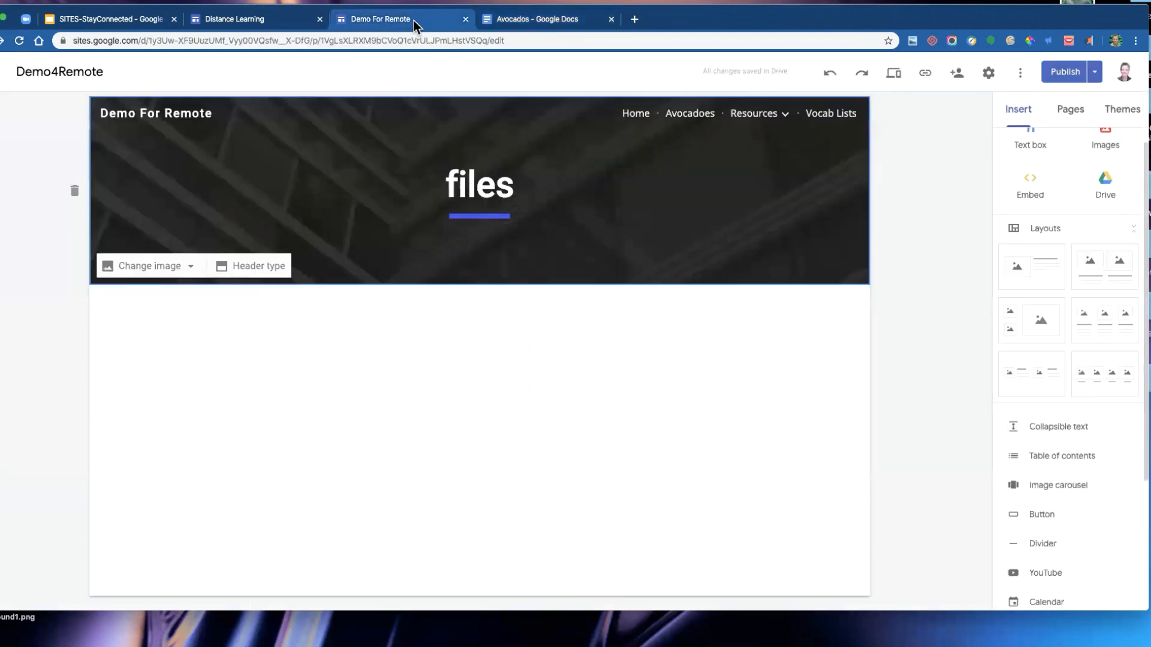
left_click(542, 21)
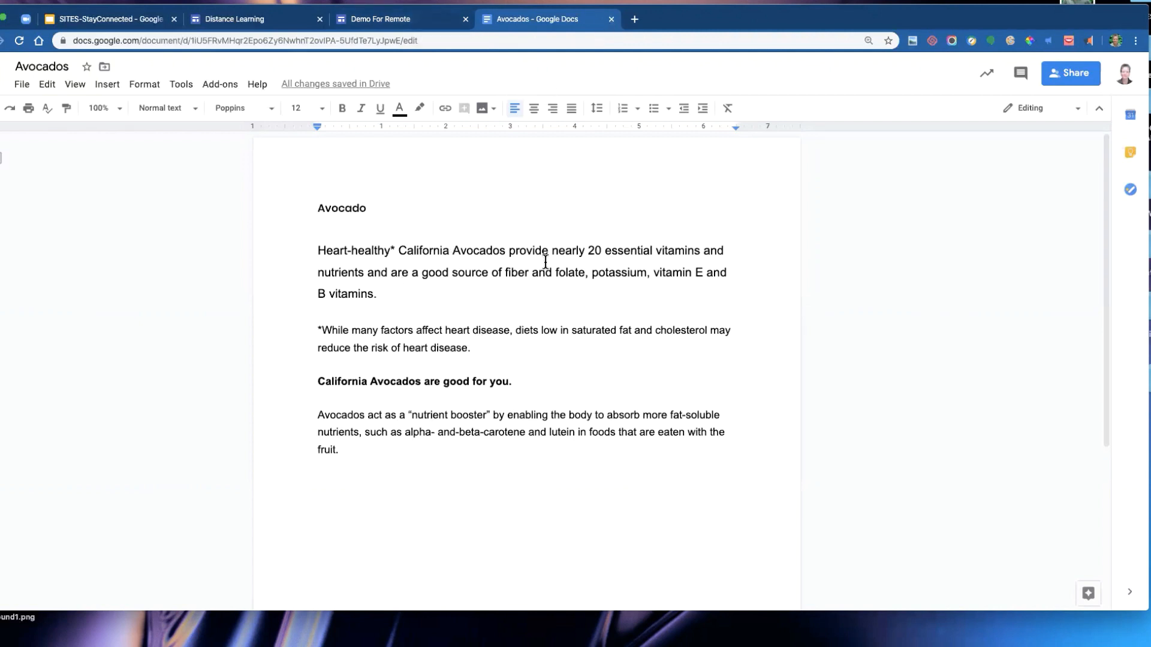
left_click(612, 19)
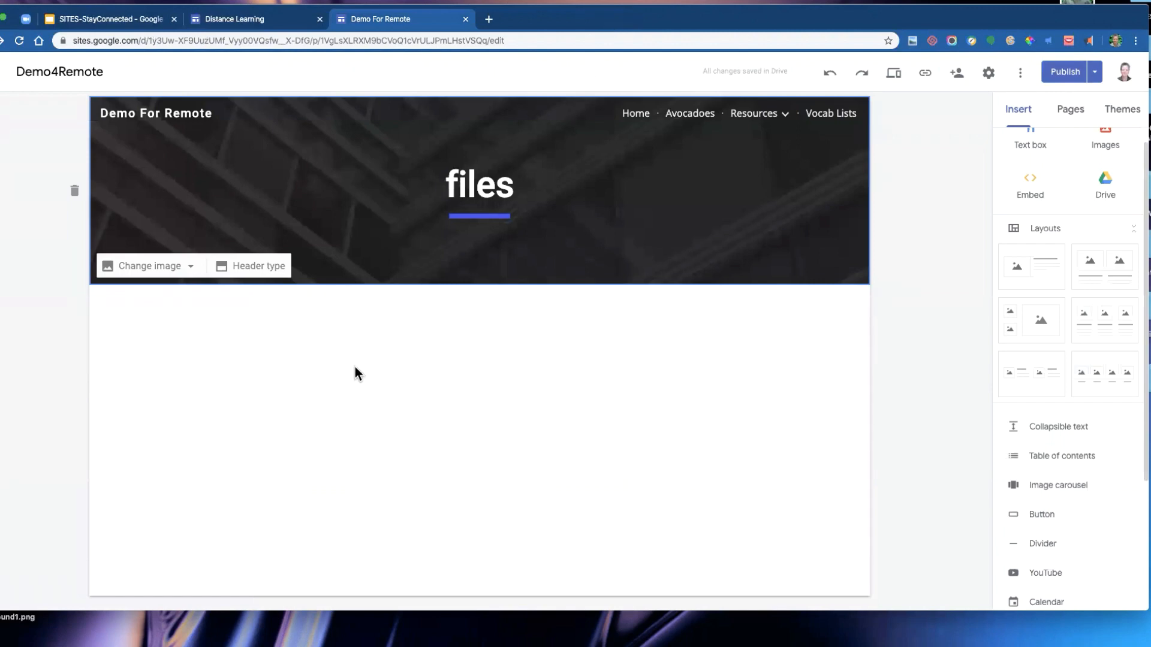
- Insert the Avocados document from Drive onto the files page, sorting the Drive files by last modified
left_click(220, 382)
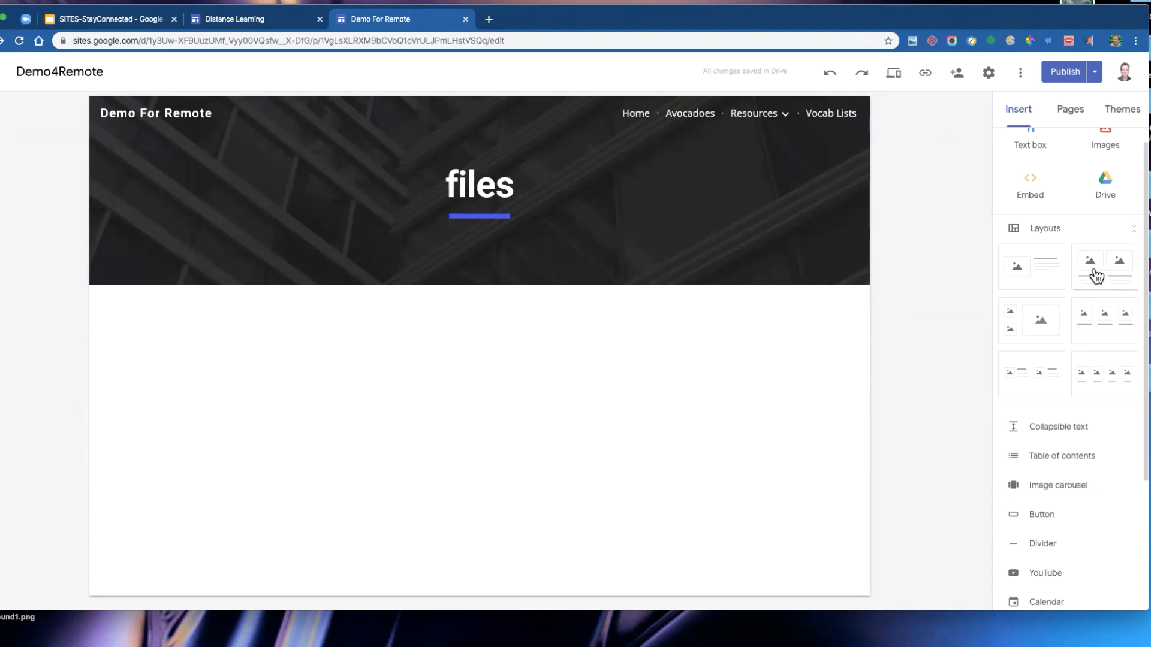
left_click(1105, 180)
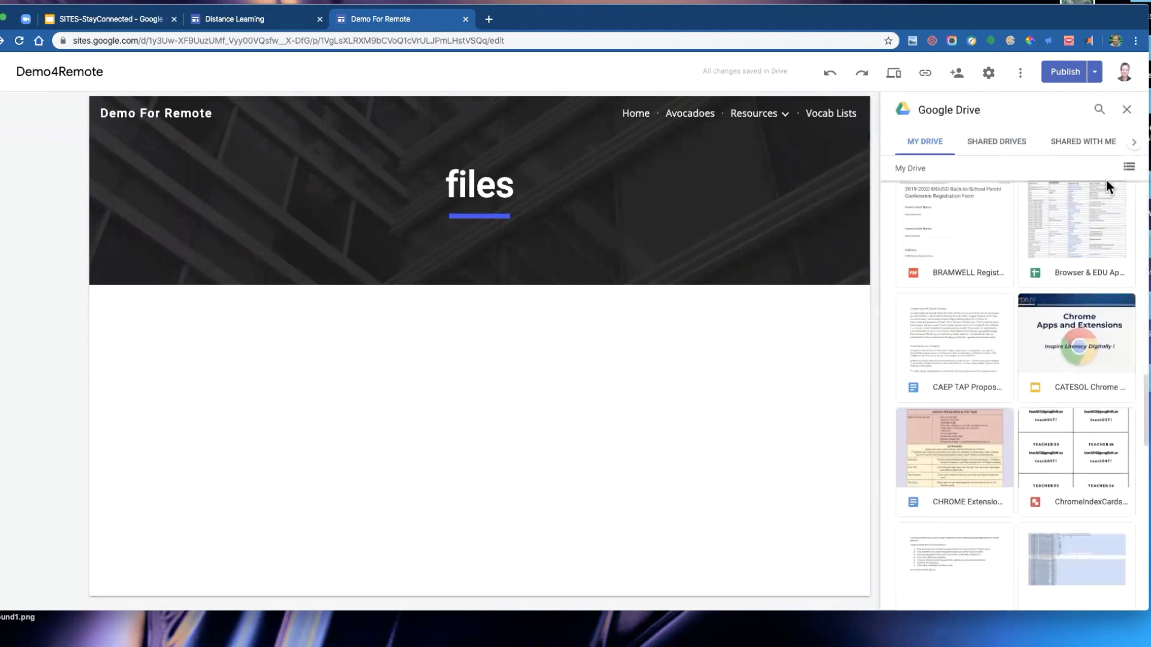
scroll(1016, 236, "up", 5)
scroll(1013, 227, "up", 5)
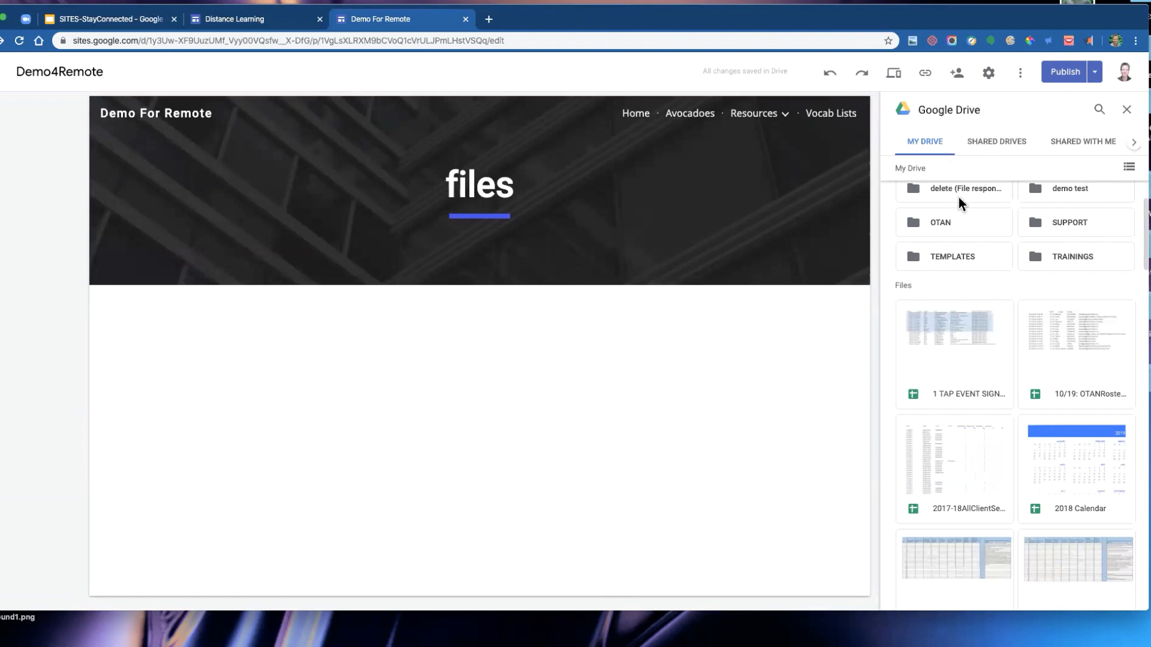
scroll(965, 316, "down", 2)
scroll(965, 316, "down", 4)
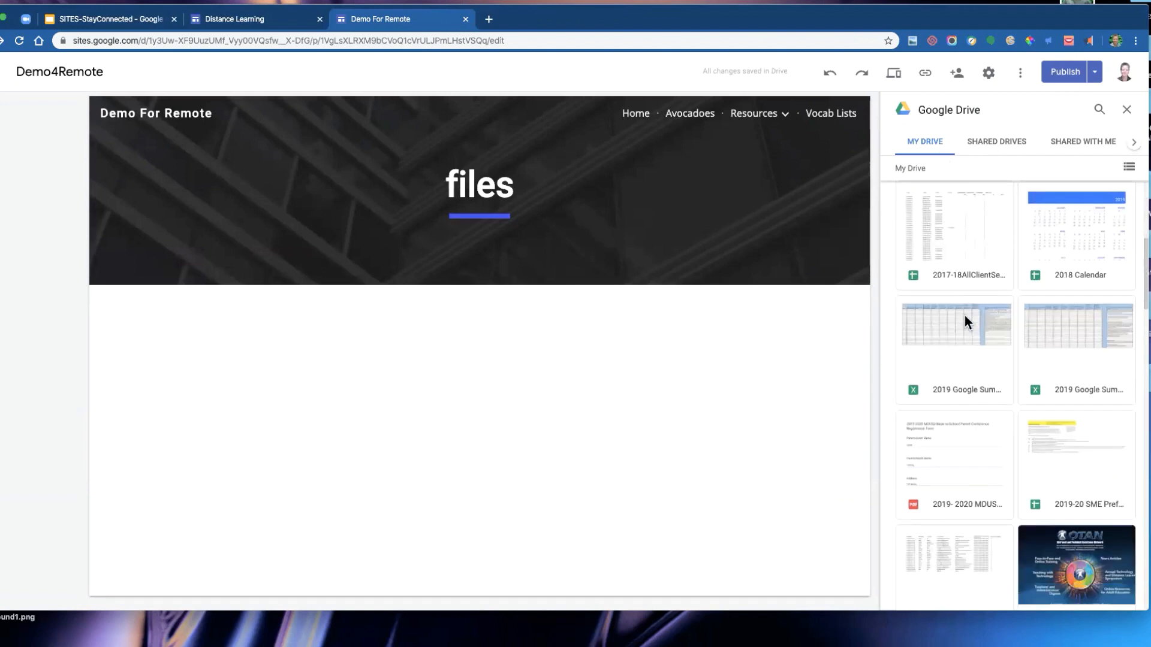
scroll(965, 312, "up", 7)
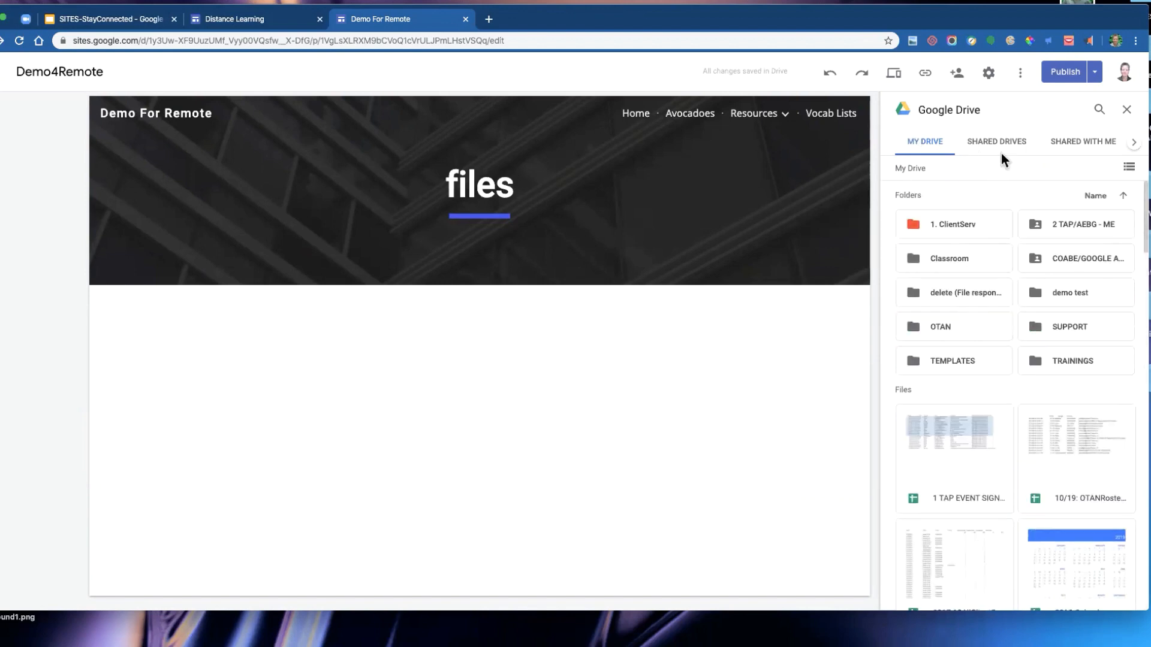
left_click(1098, 197)
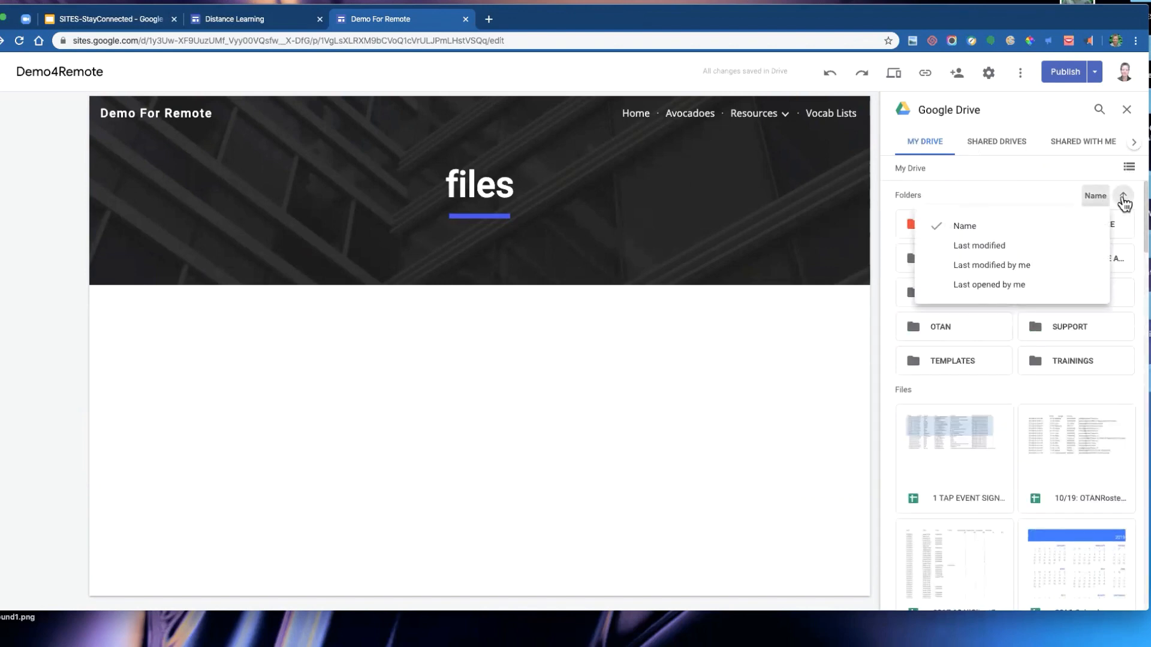
left_click(1010, 247)
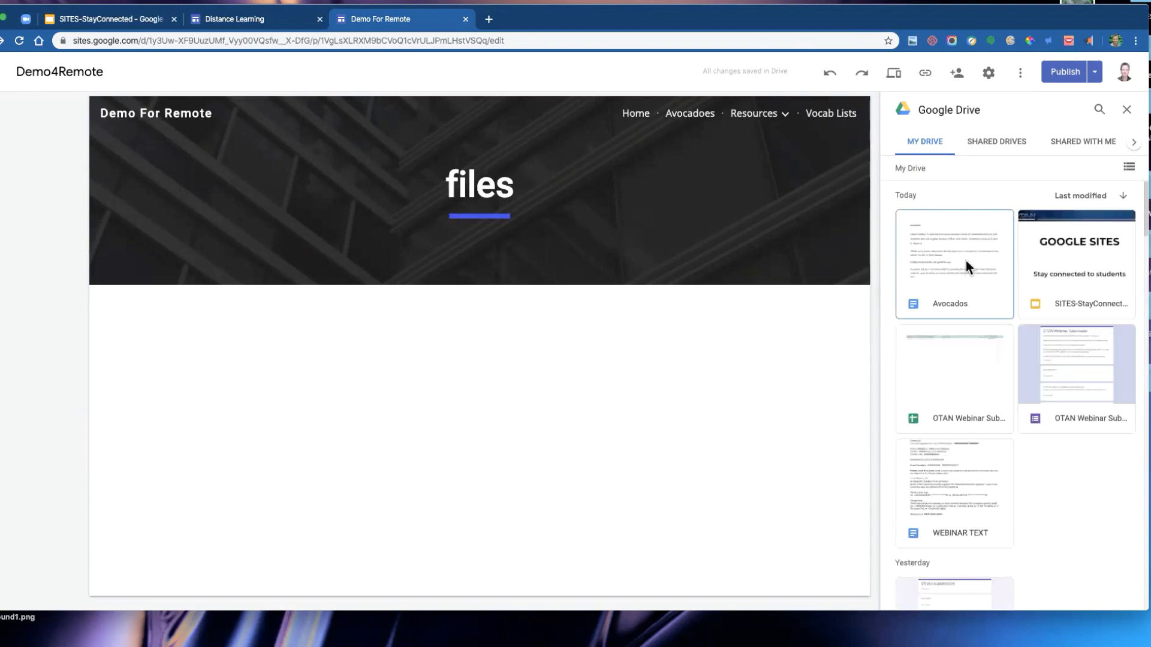
left_click(965, 261)
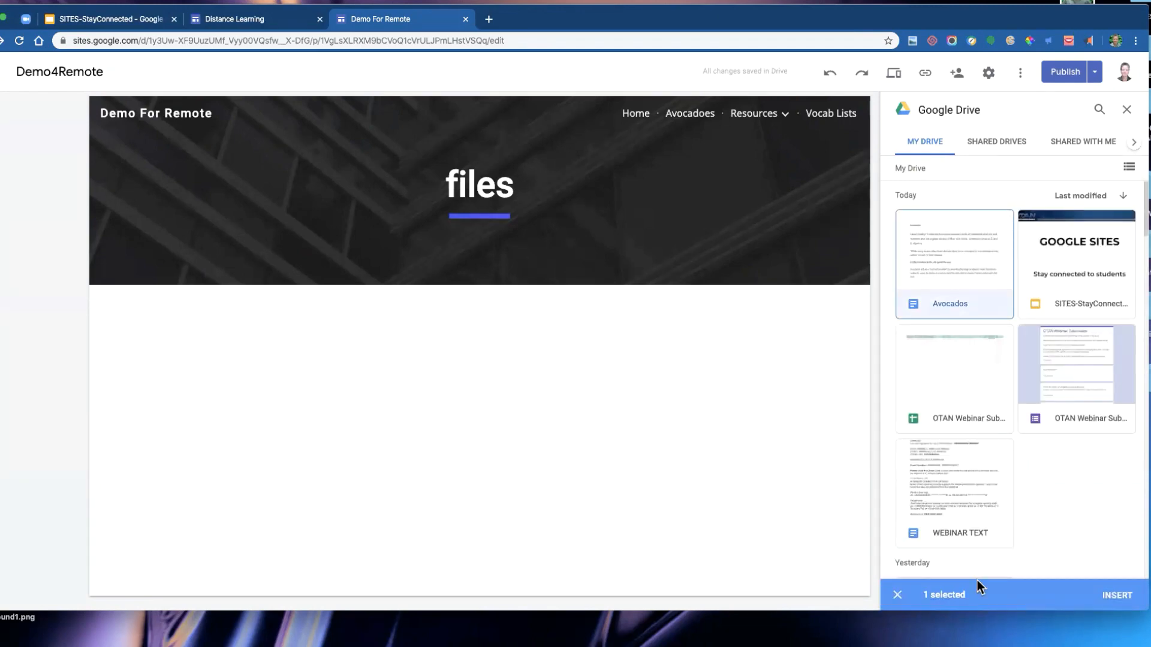
left_click(1116, 596)
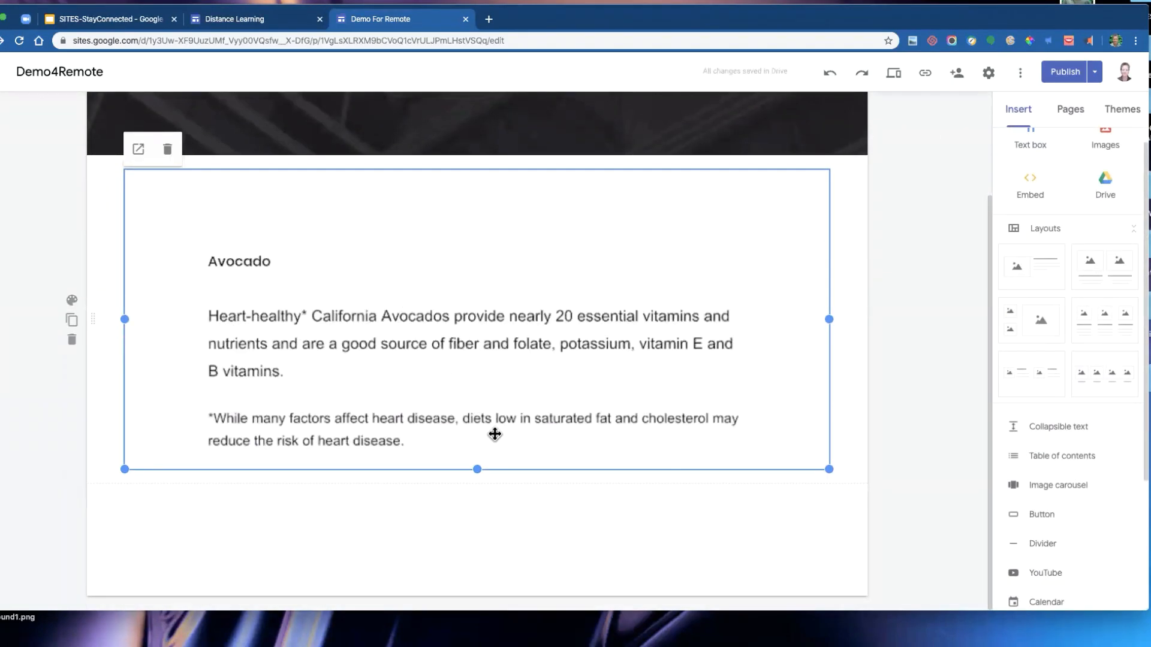
- Resize the embedded Avocados document from its corner to about half the page width and taller
left_click_drag(829, 469, 445, 550)
left_click(616, 459)
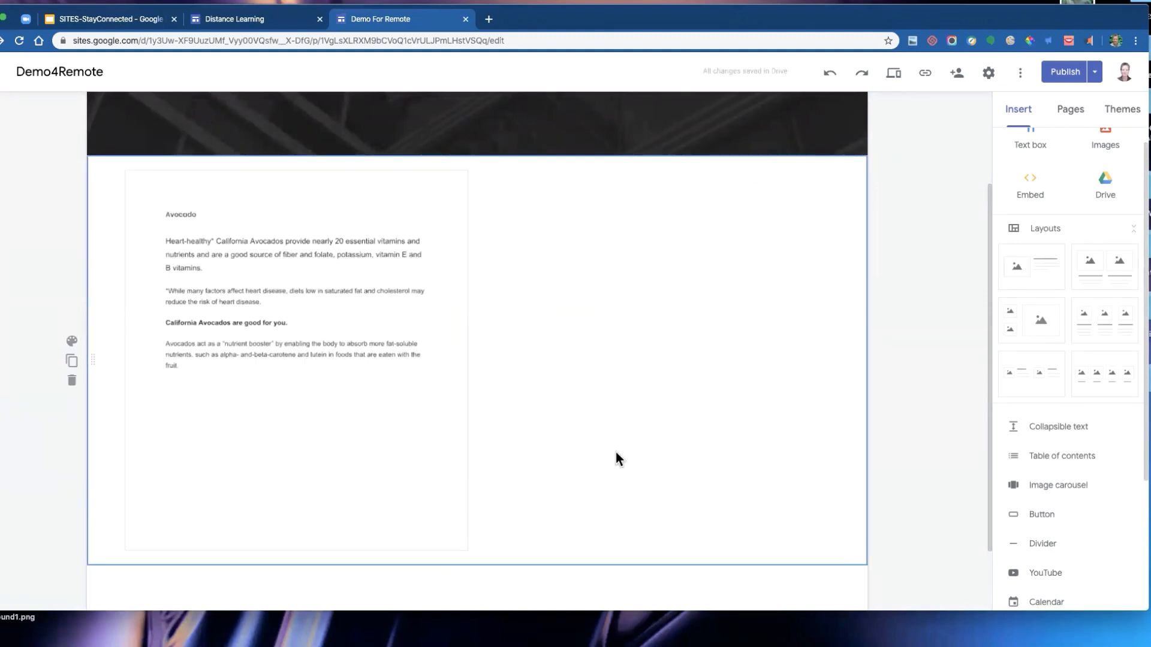
left_click(351, 315)
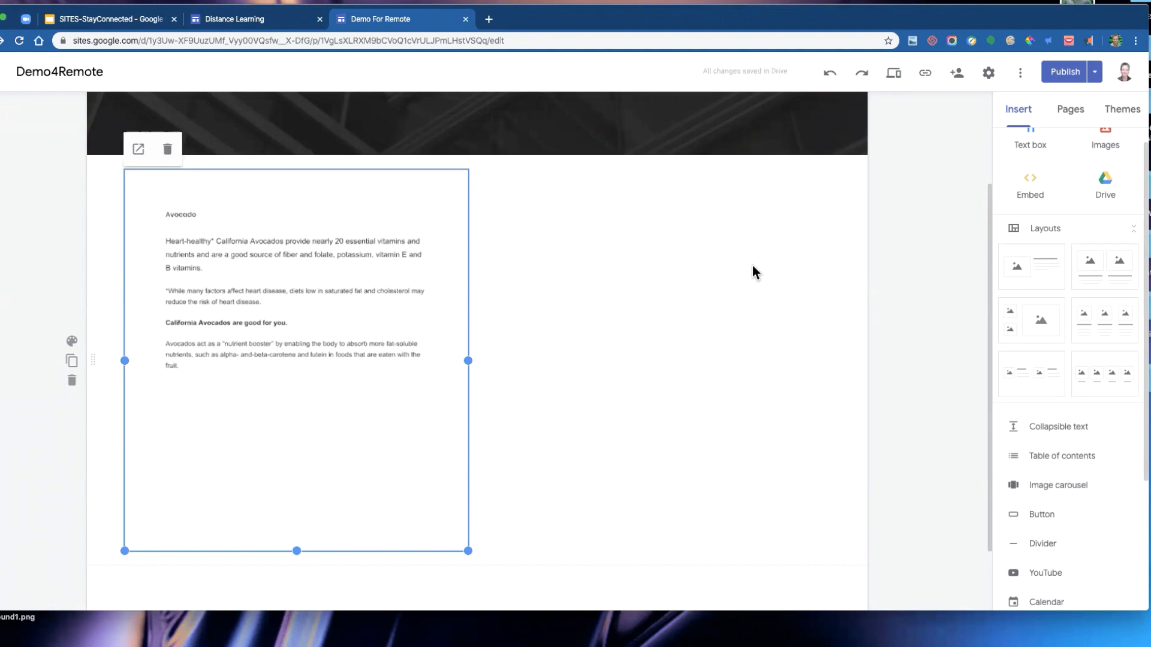
scroll(756, 267, "up", 3)
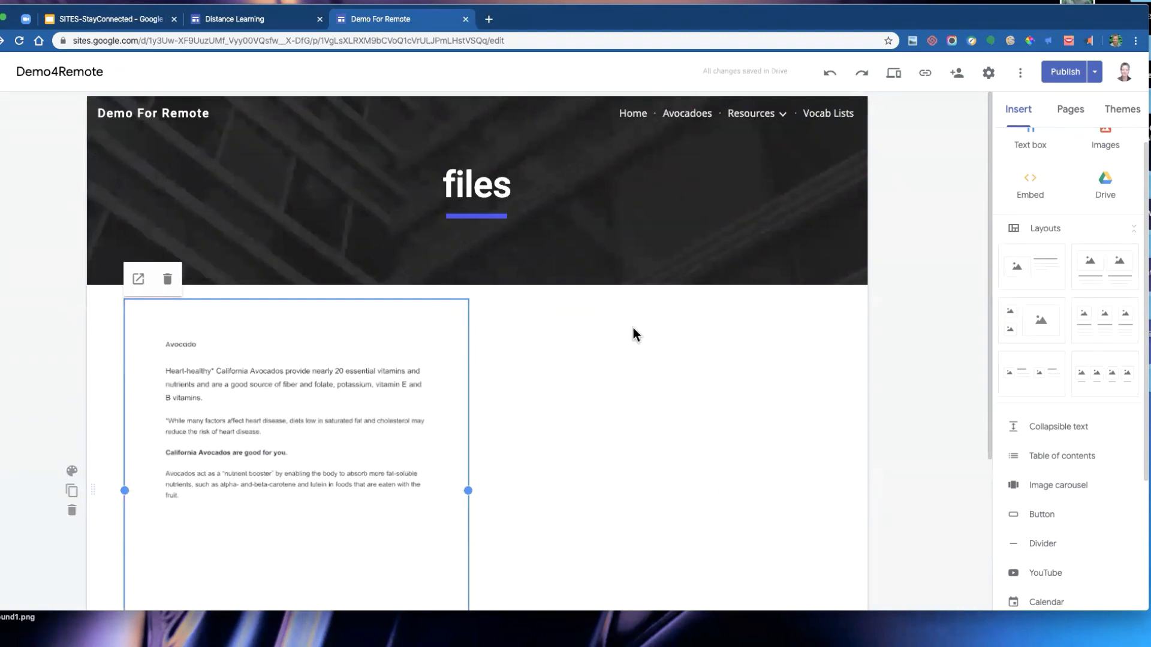
- Review the draft changes to the Avocadoes and files pages and publish the site
left_click(1067, 73)
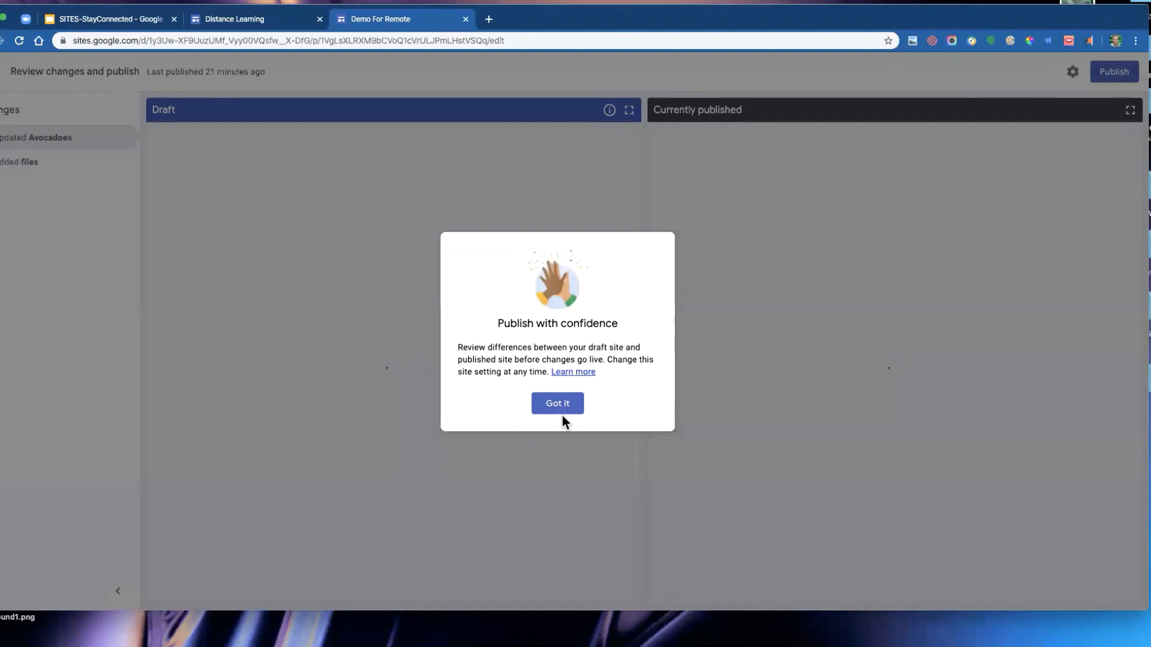
left_click(557, 404)
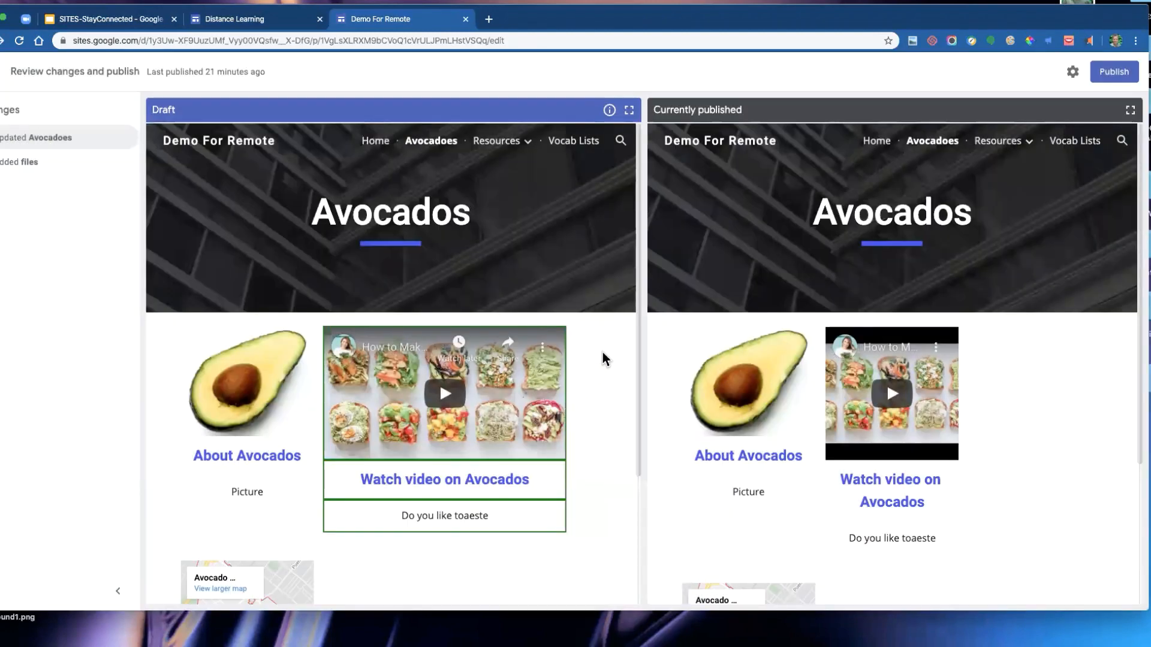
left_click_drag(709, 18, 712, 4)
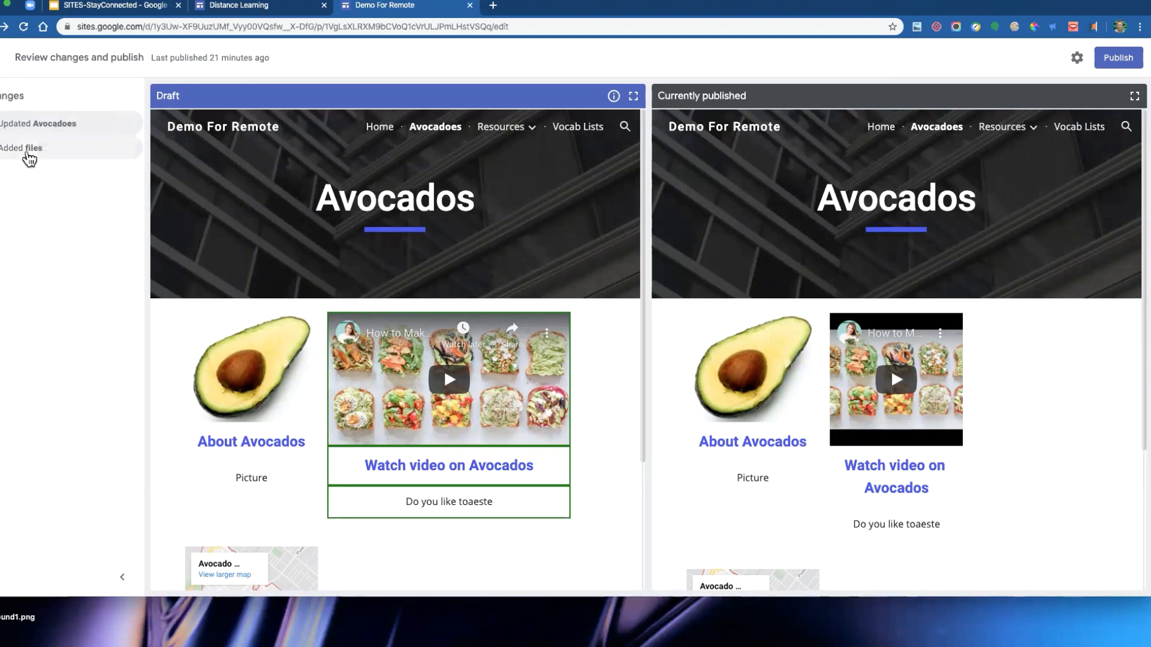
left_click(11, 152)
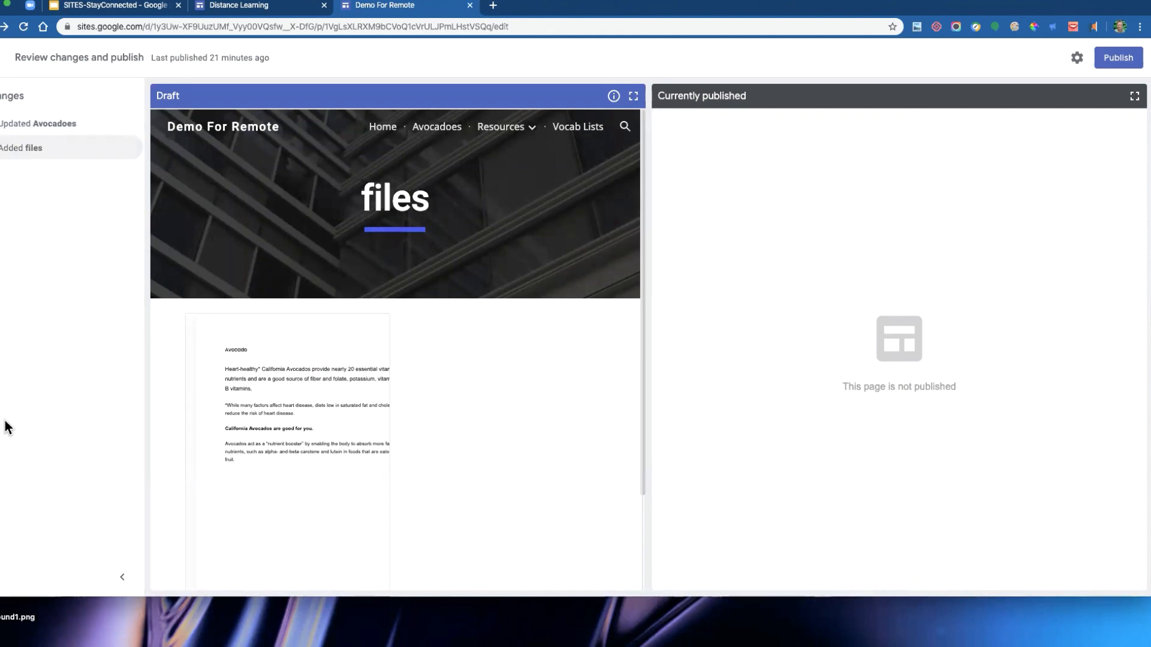
left_click(23, 157)
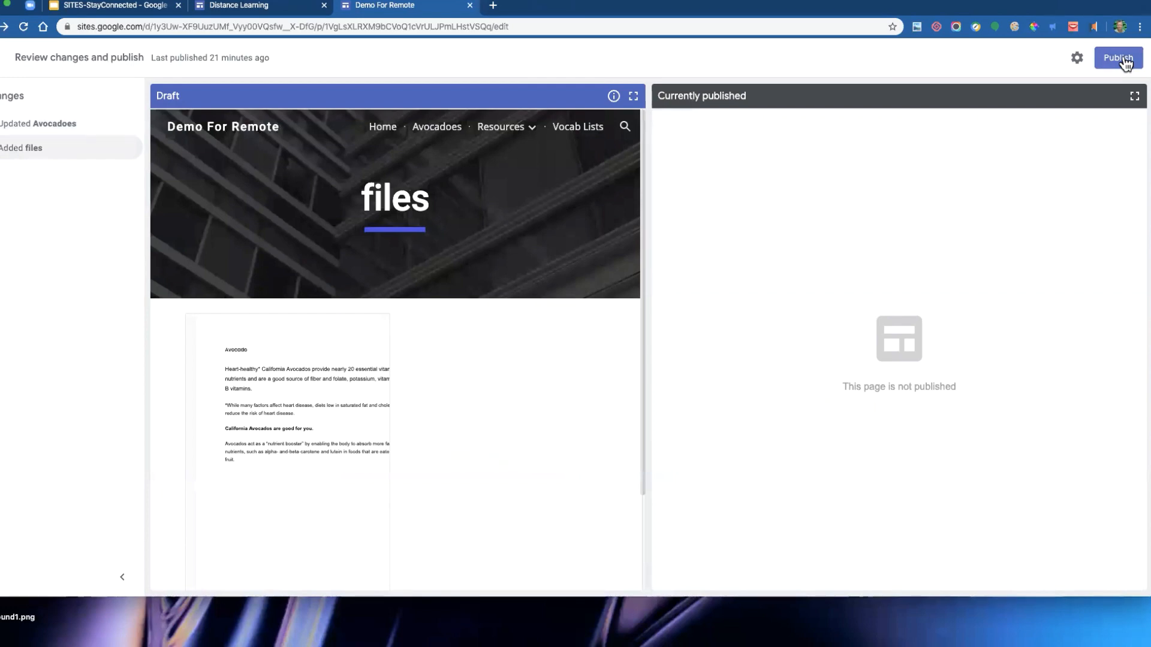
left_click(43, 130)
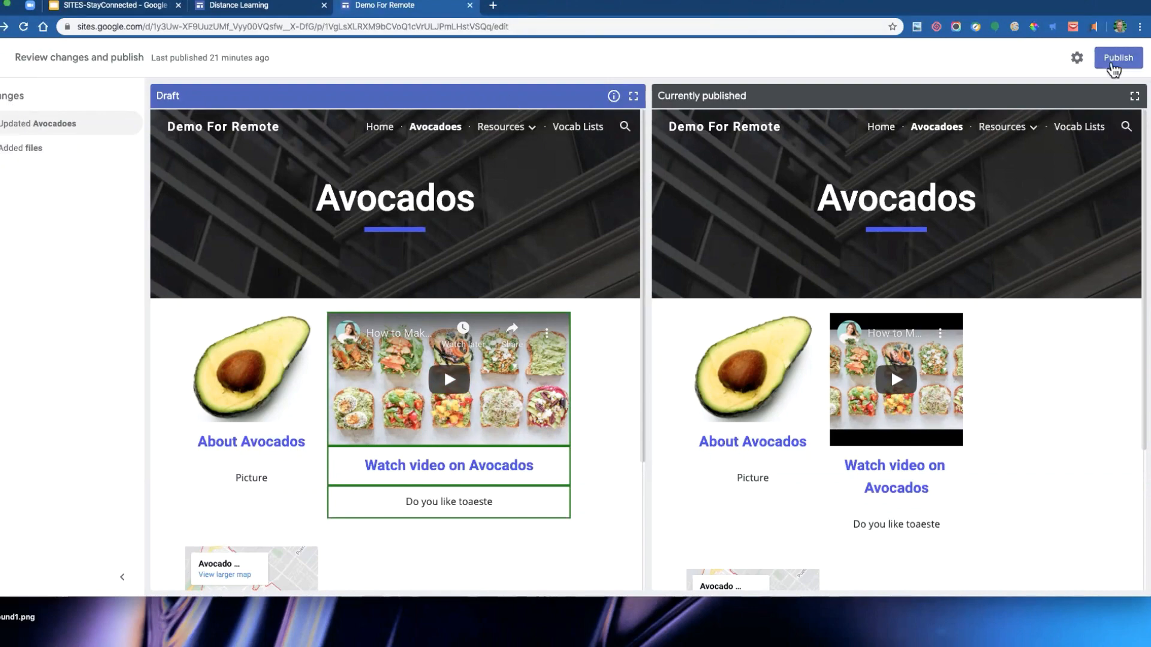
left_click(1116, 58)
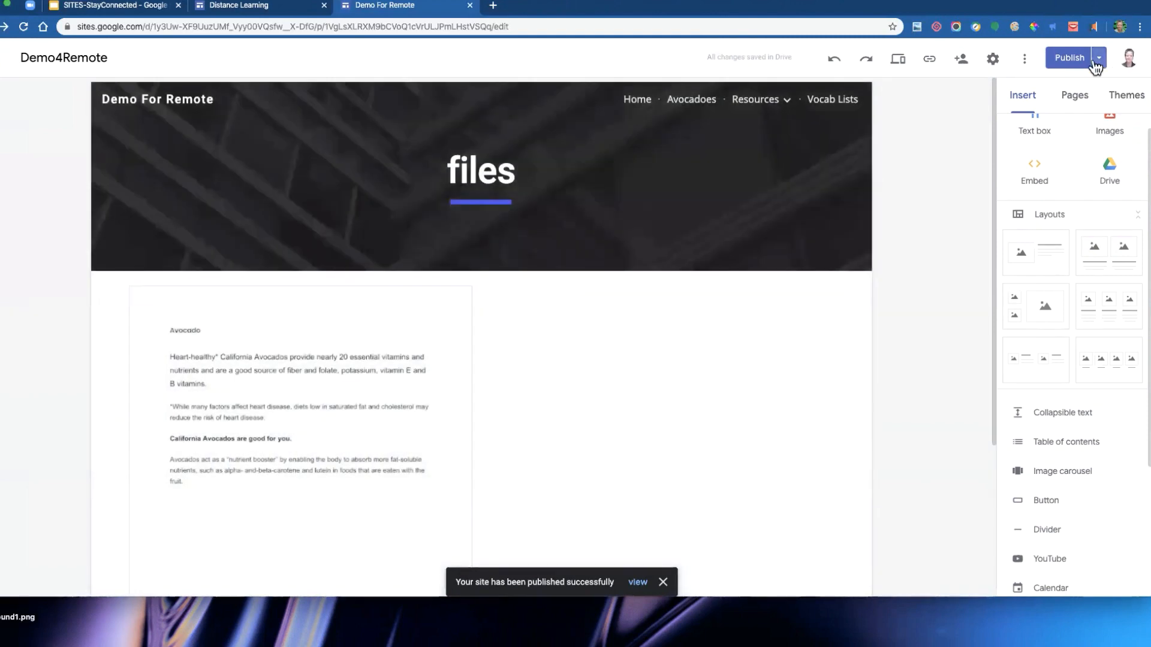
left_click(254, 397)
scroll(599, 419, "down", 2)
scroll(1070, 514, "down", 3)
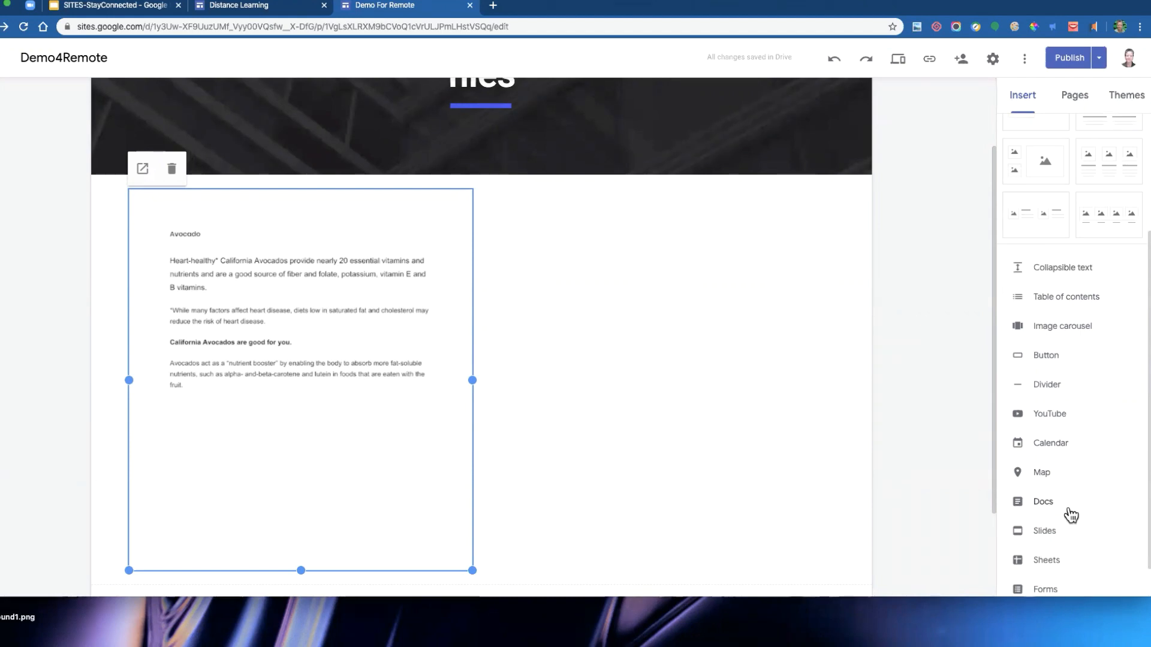
scroll(634, 378, "up", 1)
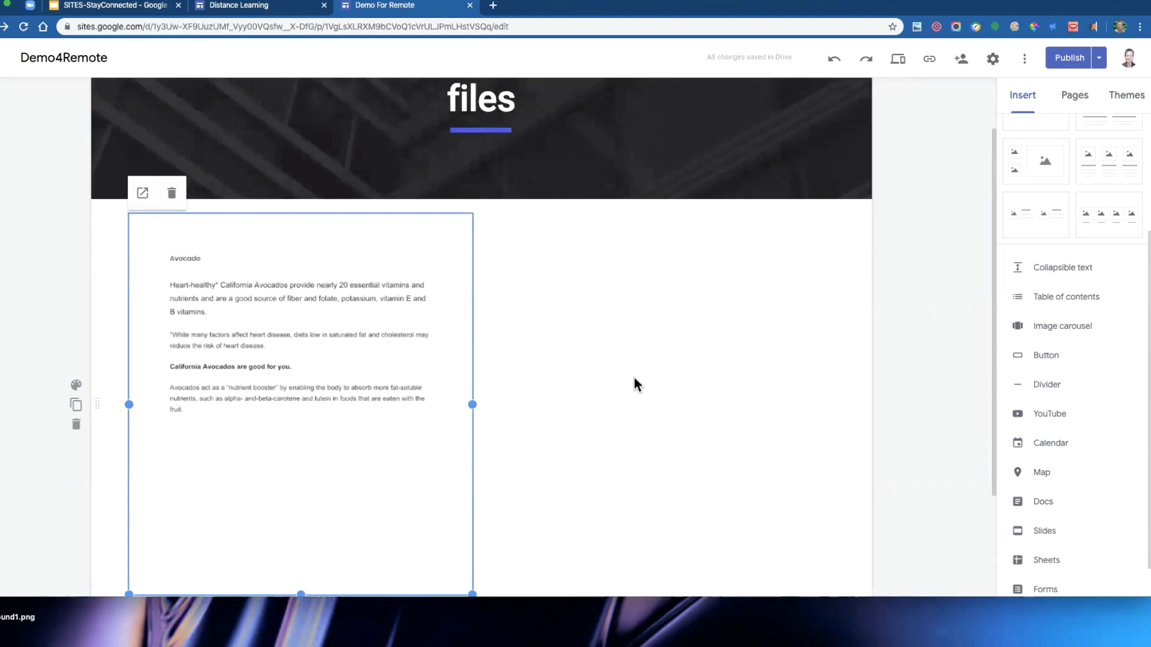
scroll(637, 384, "up", 3)
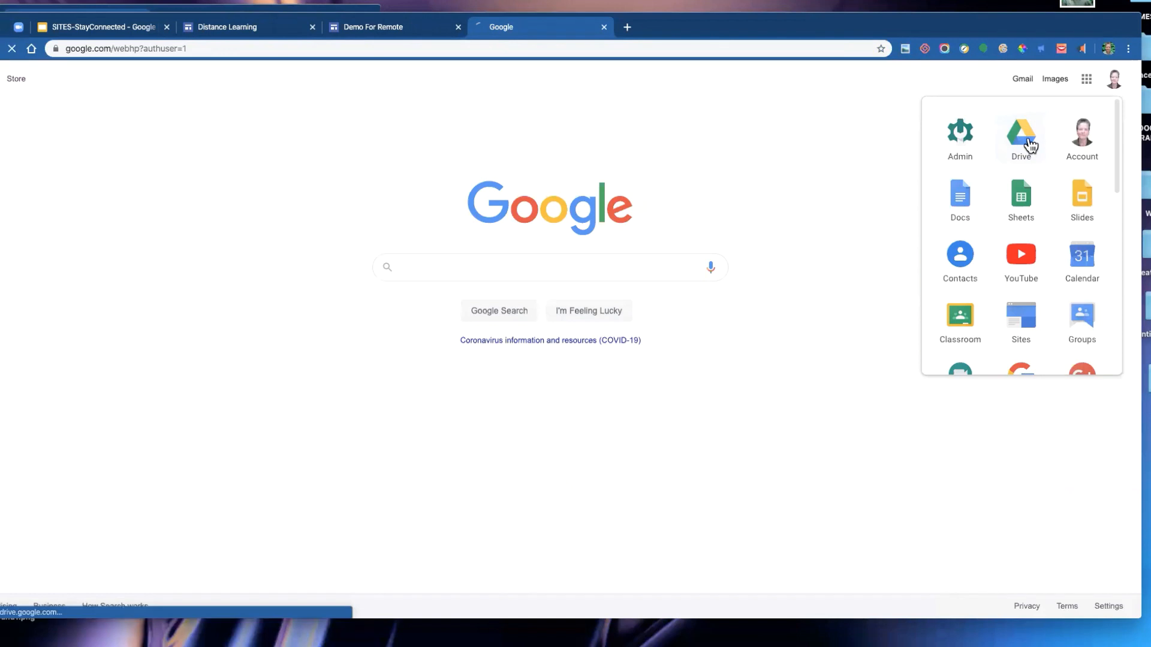
- Switch to Google Drive, open My Drive and turn on link sharing for the OTAN folder
left_click(1027, 138)
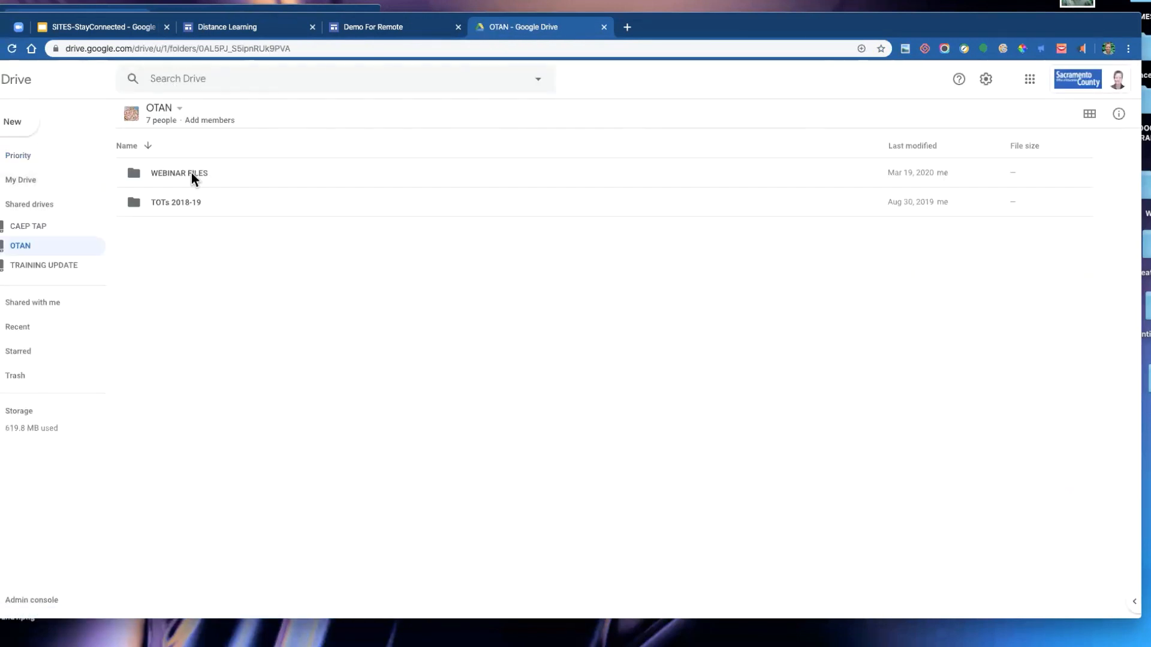
left_click(74, 180)
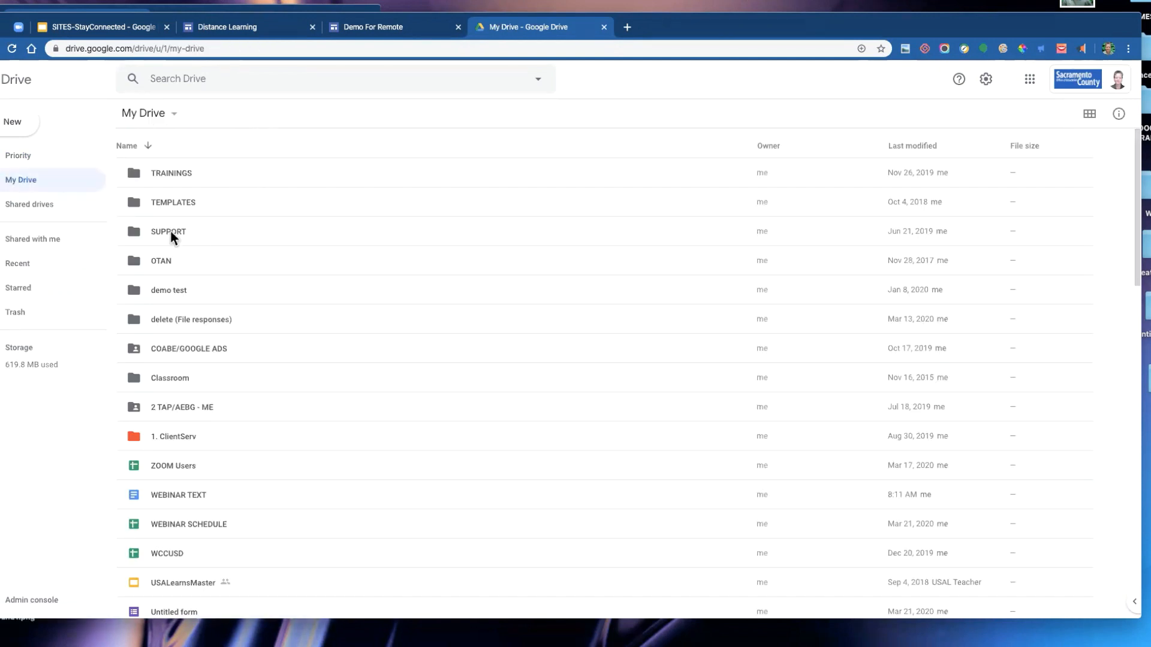
left_click(162, 261)
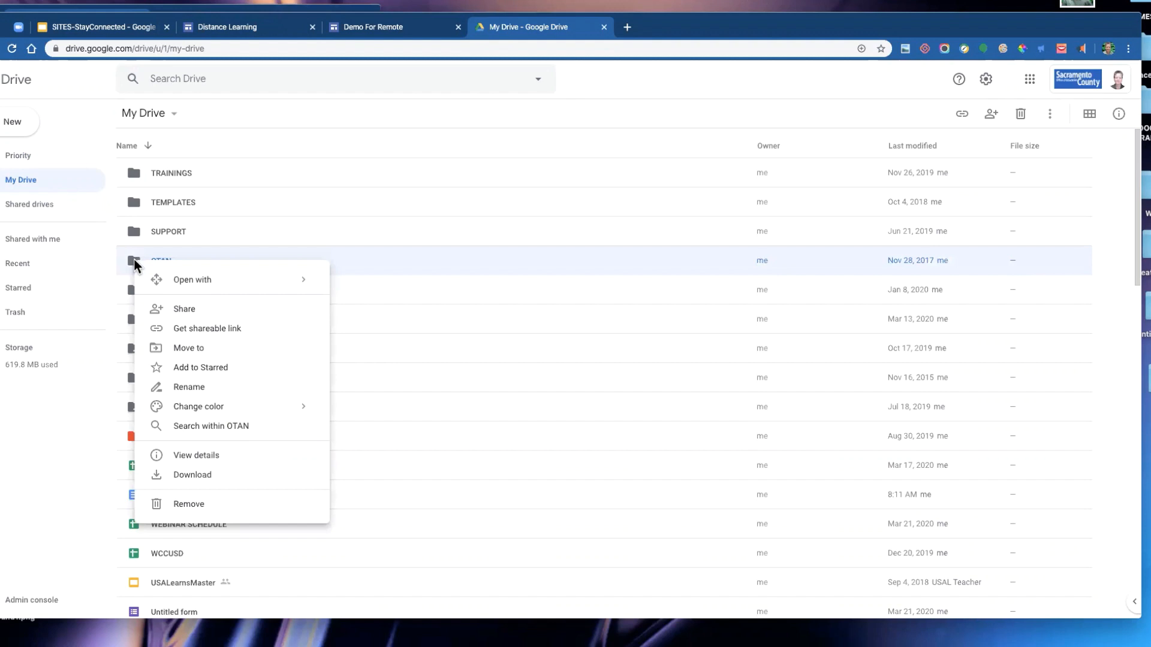
left_click(243, 329)
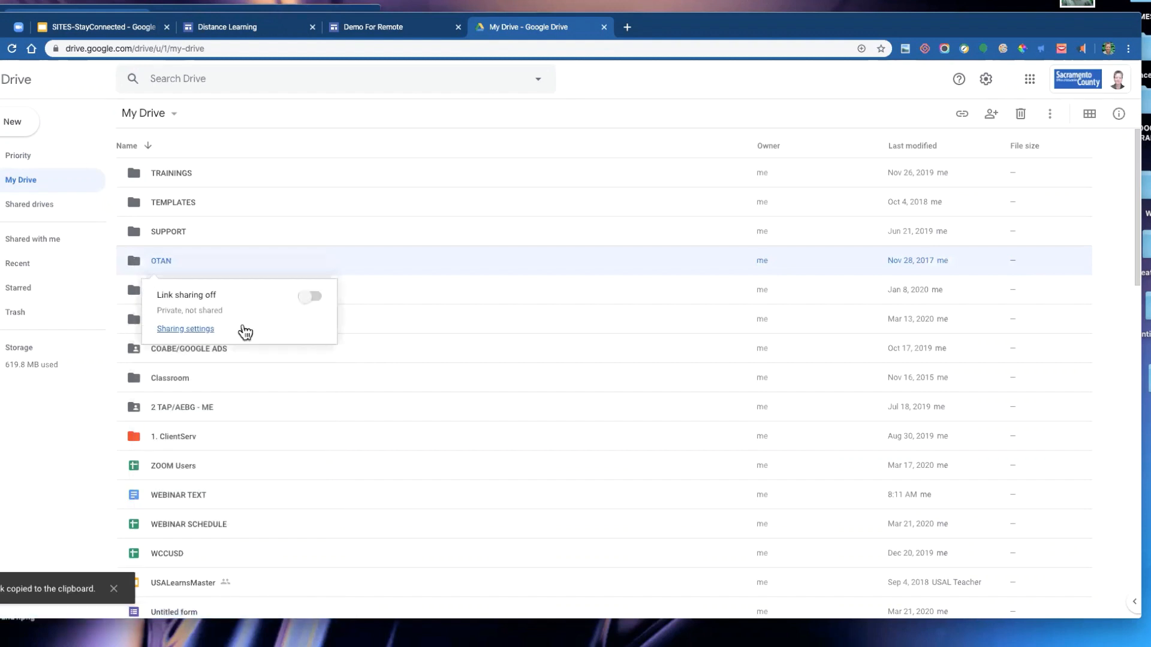
left_click(305, 297)
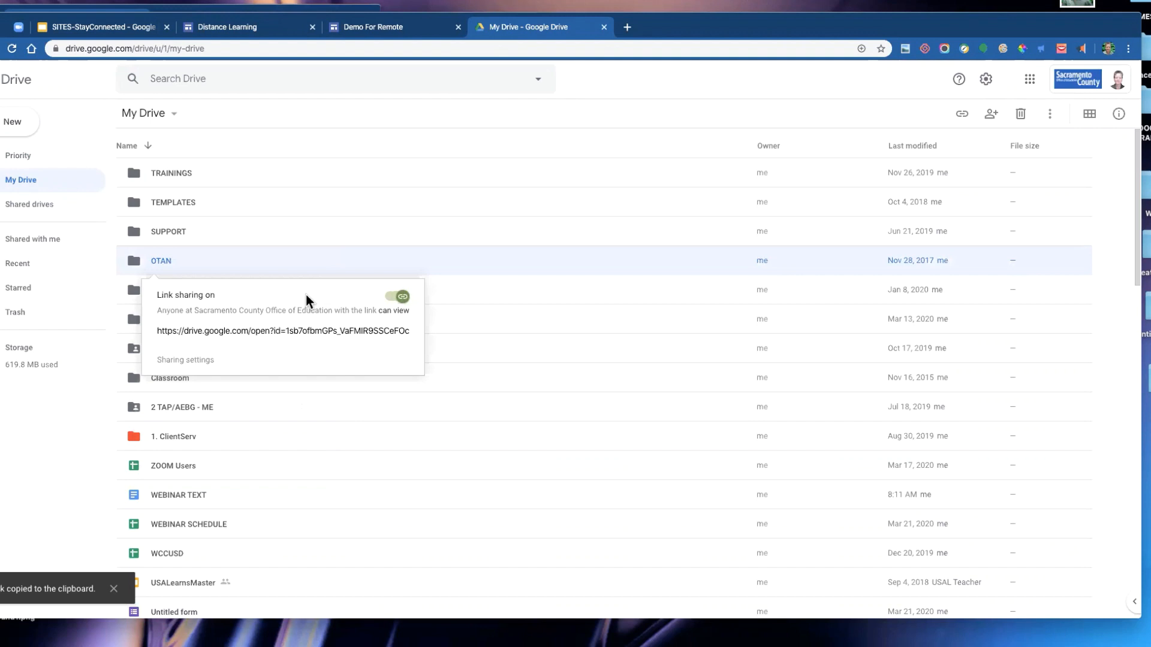
- Copy the OTAN folder link and add a button named FOLDER linking to it beside the Avocados document on the files page, widening it
left_click(278, 333)
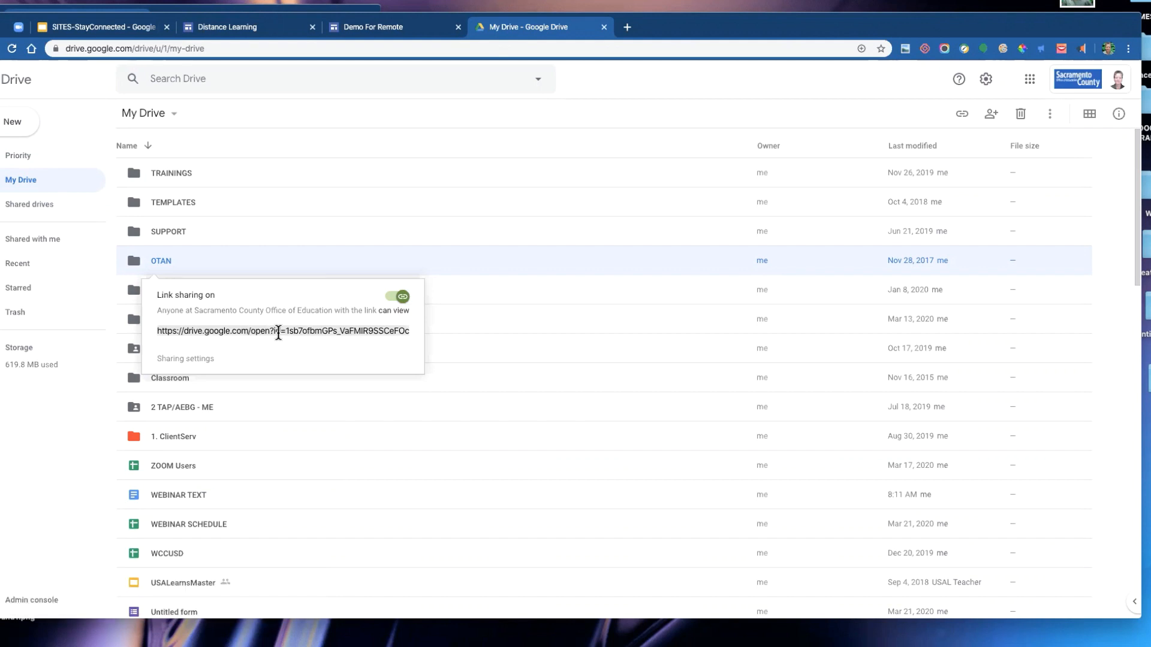
left_click(391, 28)
scroll(1023, 403, "down", 1)
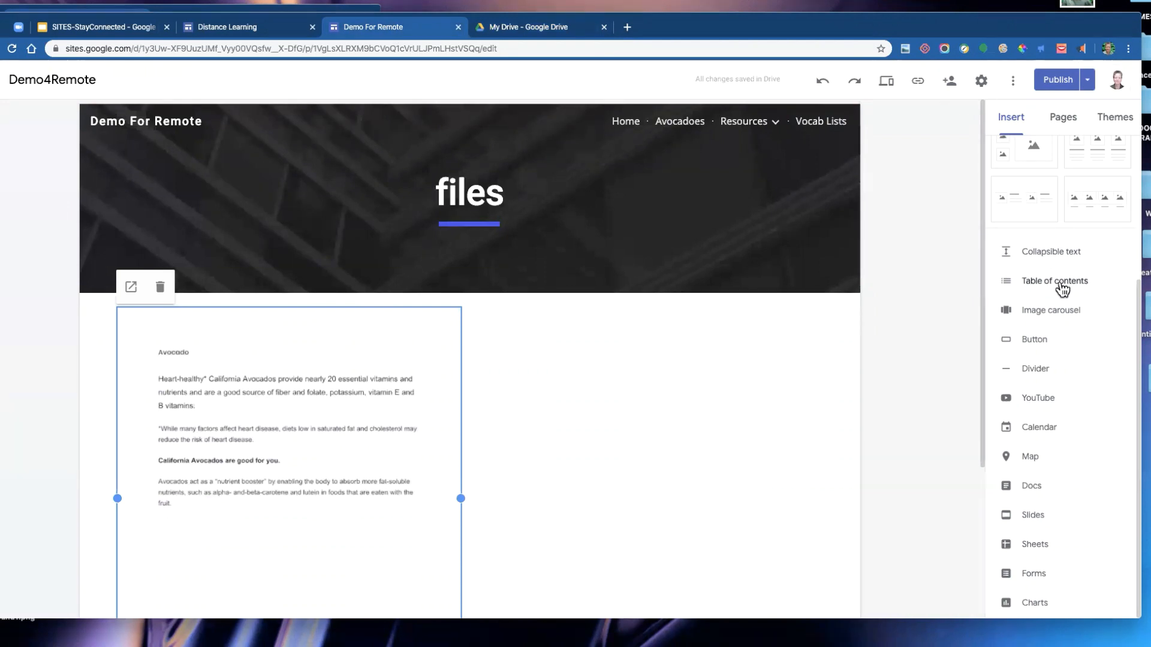
left_click(1034, 340)
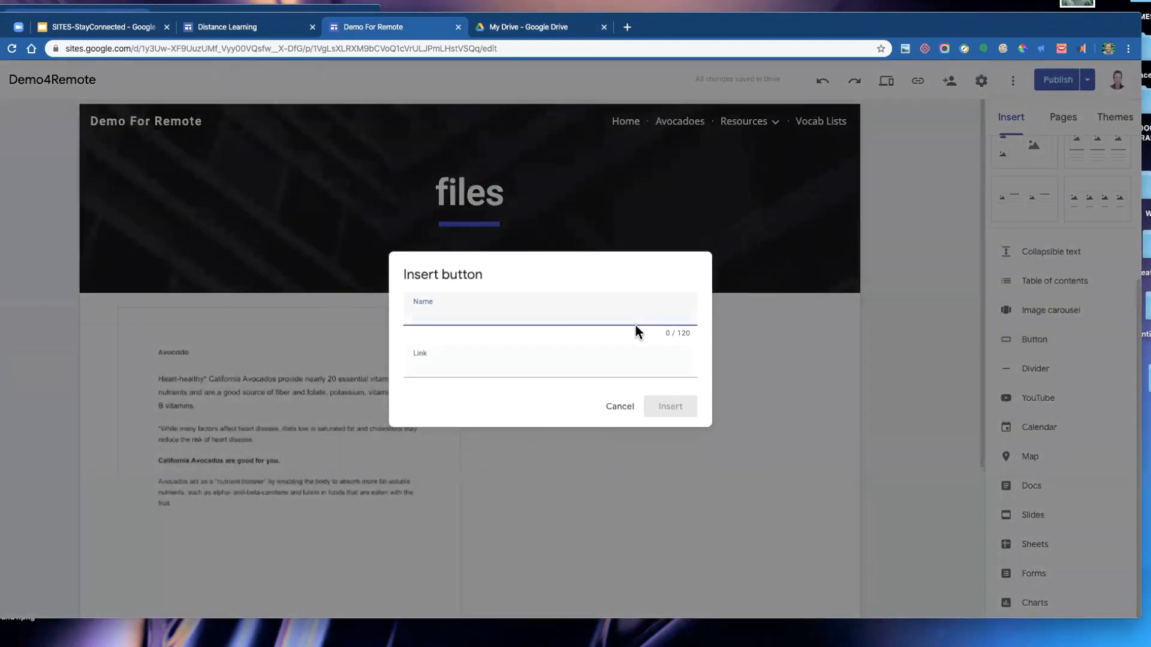
type("FOLDER")
left_click(471, 364)
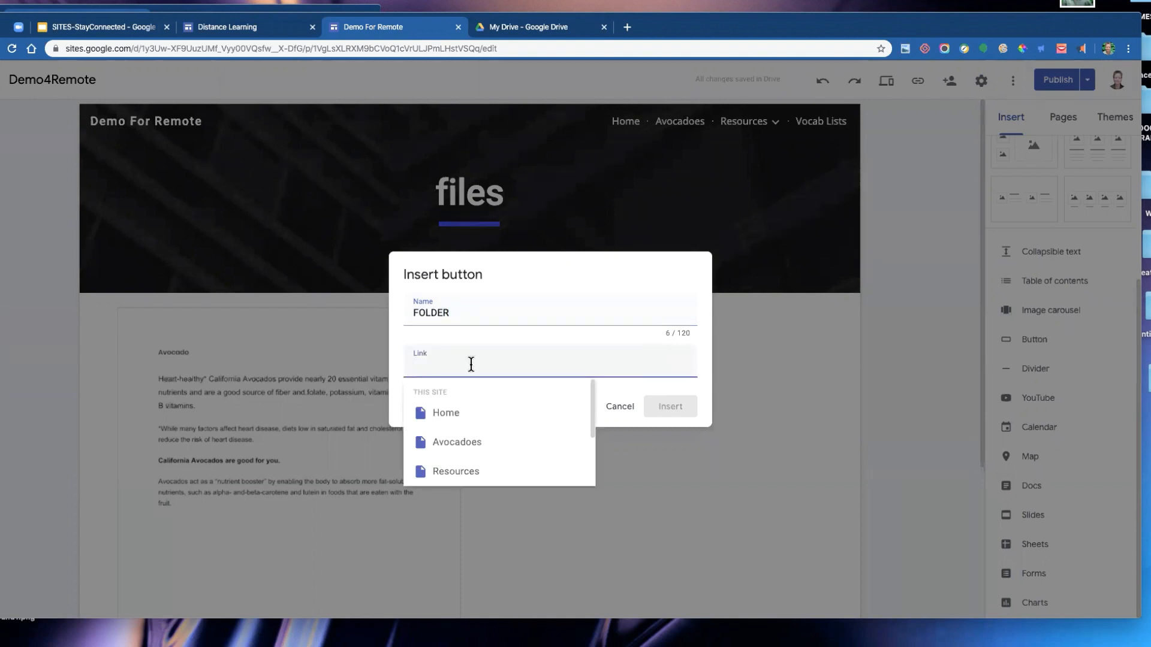
key("ctrl+v")
left_click(676, 413)
left_click_drag(174, 462, 573, 166)
scroll(652, 212, "up", 3)
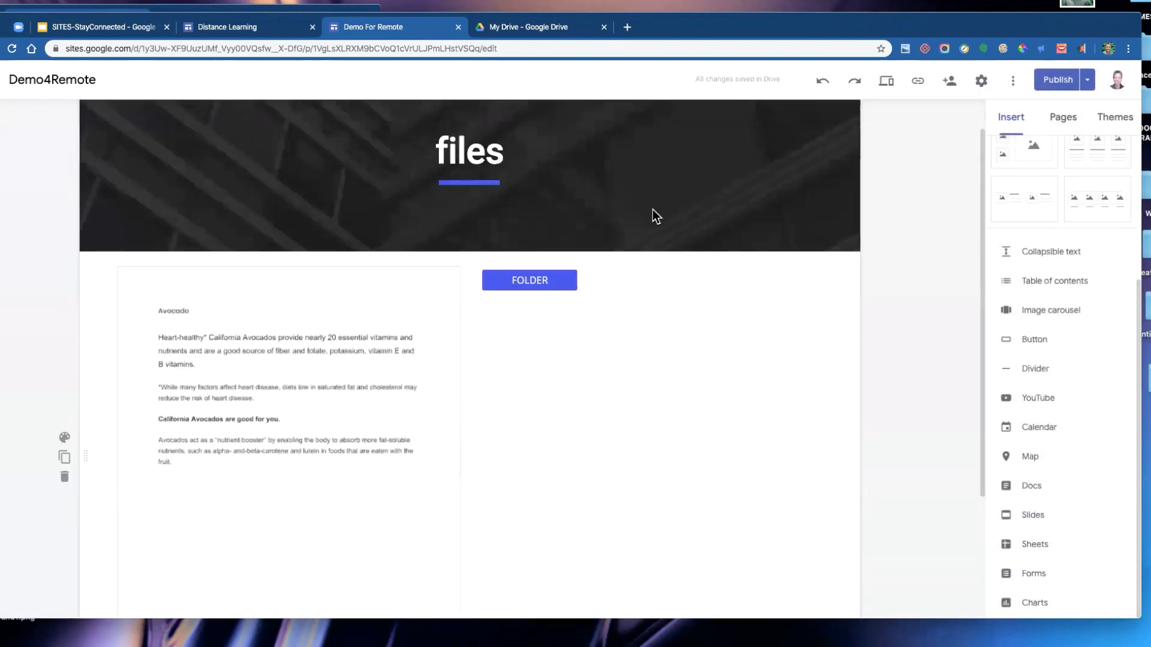
left_click(561, 286)
left_click_drag(580, 280, 654, 299)
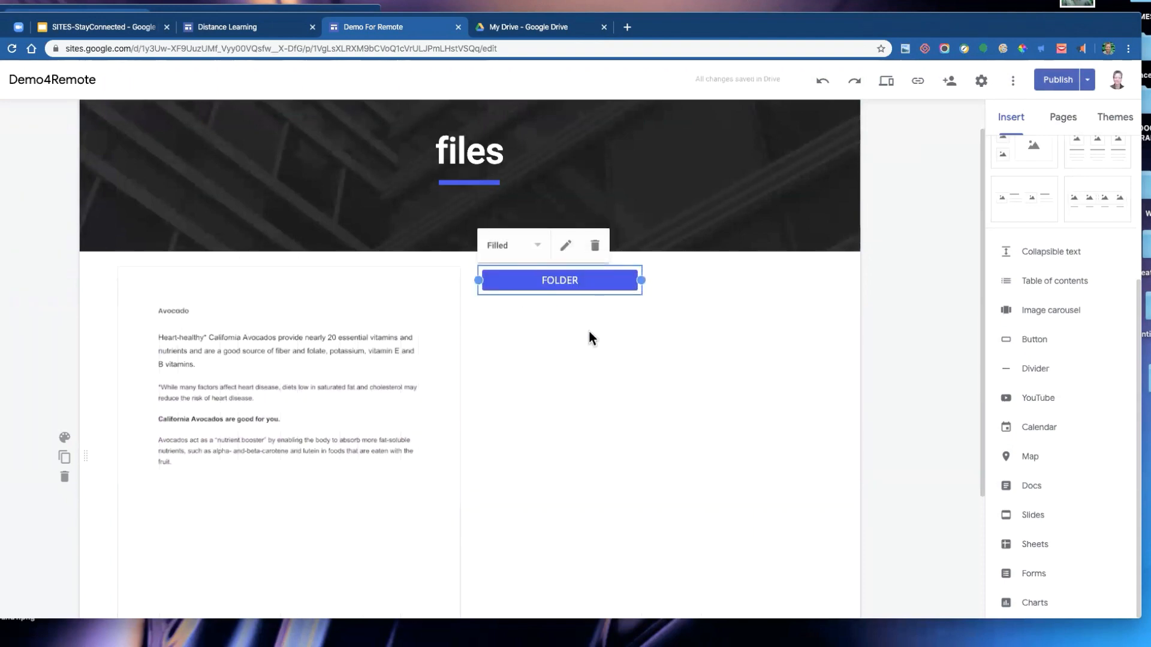
- Try the Outlined and Text styles on the FOLDER button, view its link settings, and return it to Filled
left_click(538, 249)
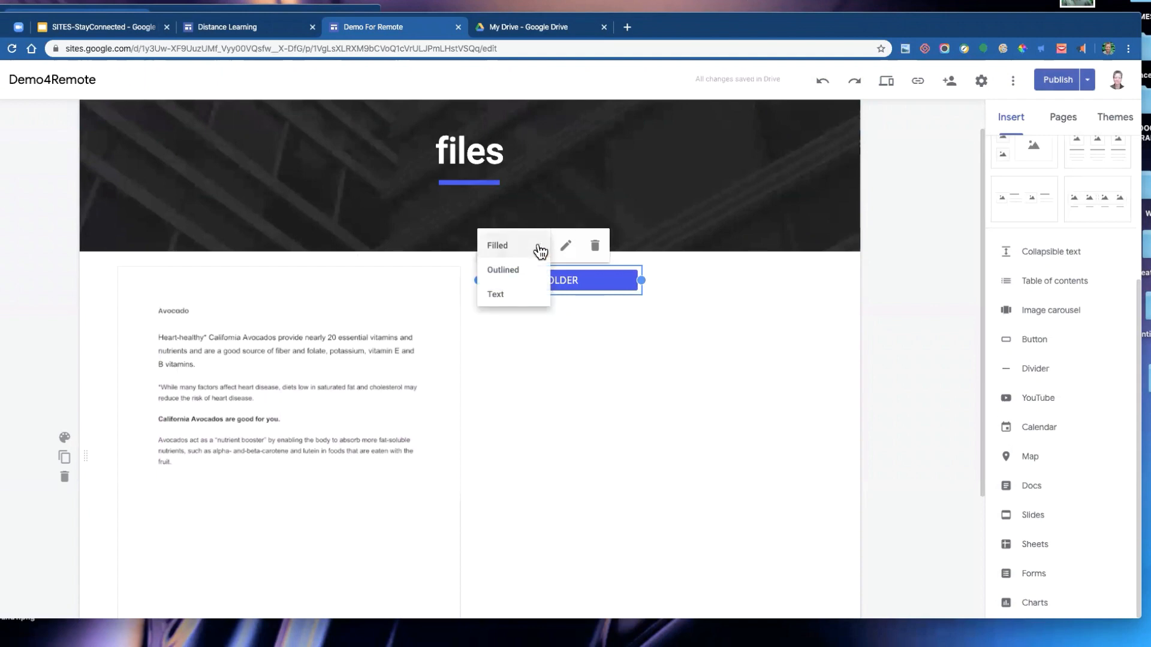
left_click(514, 269)
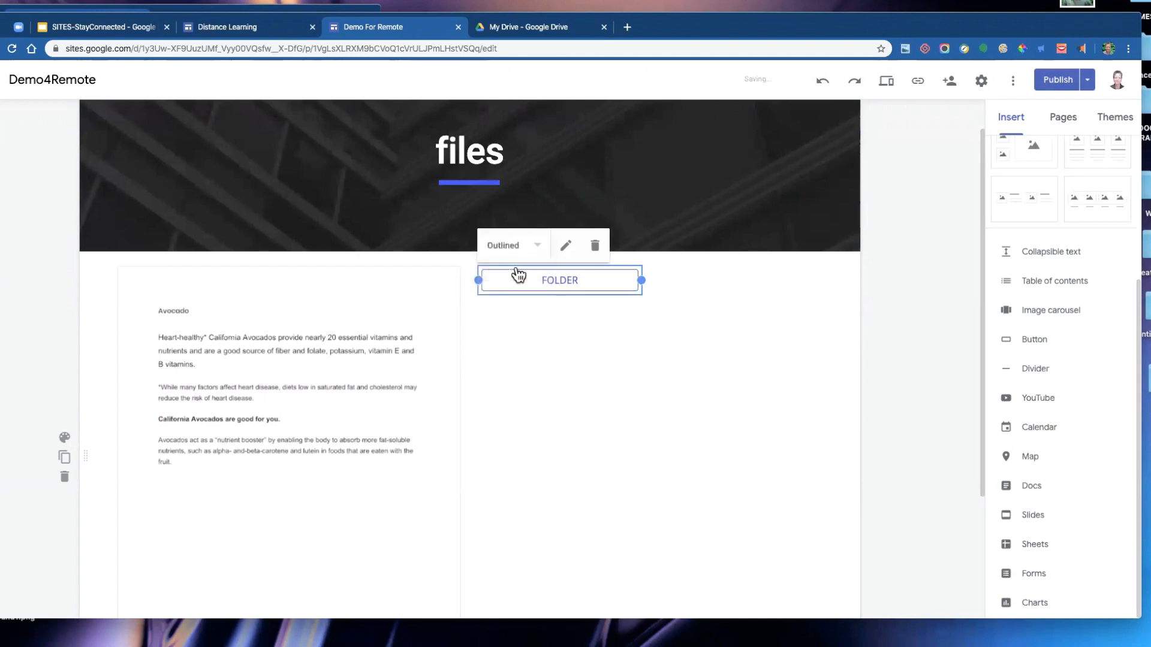
left_click(648, 341)
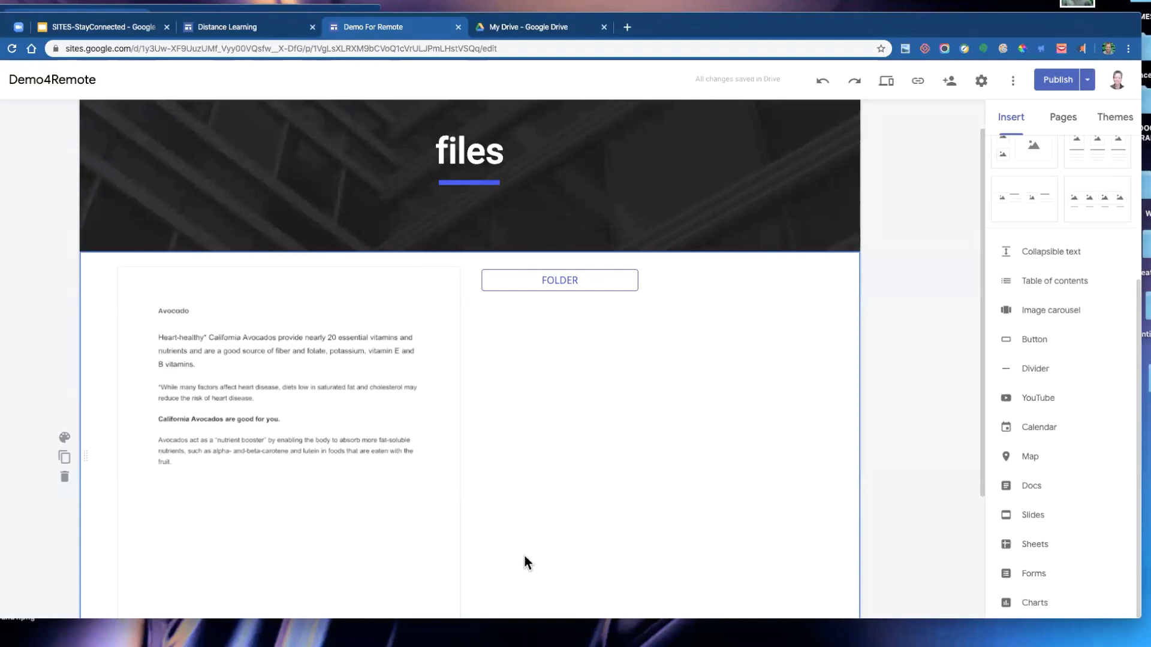
left_click(596, 285)
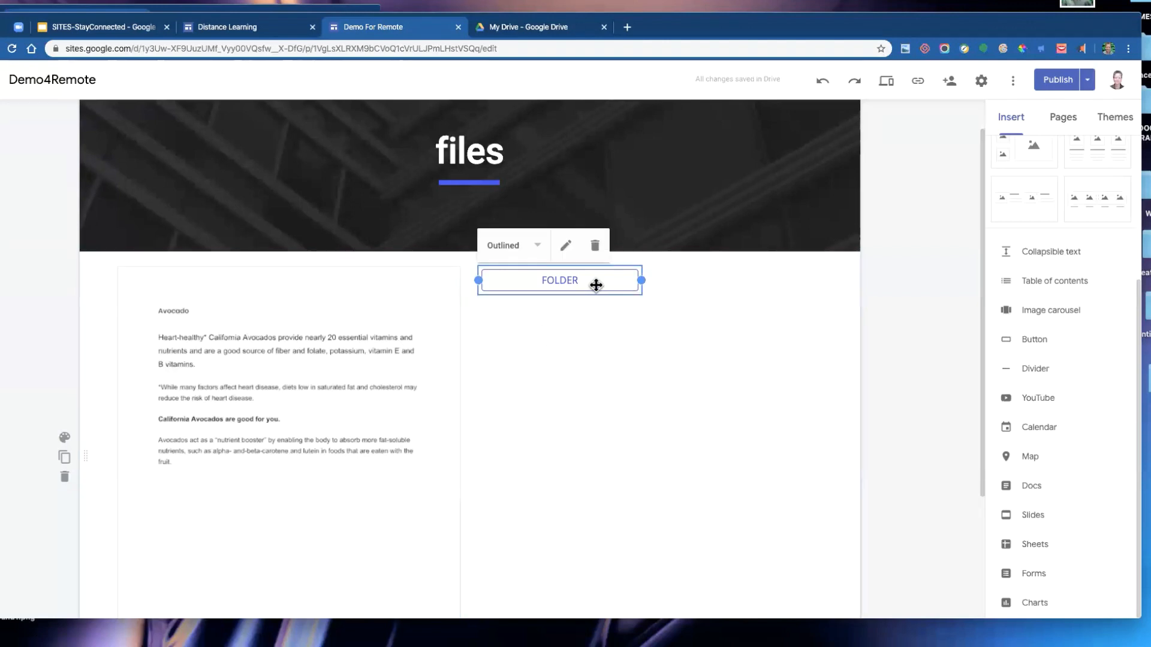
left_click(566, 246)
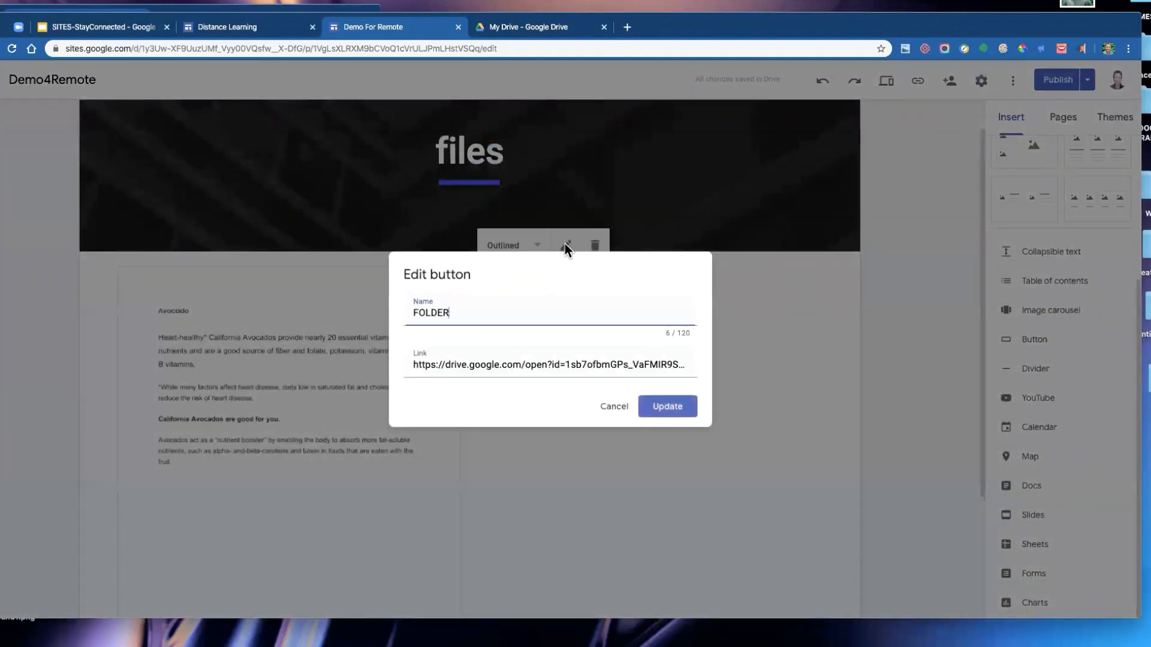
left_click(614, 408)
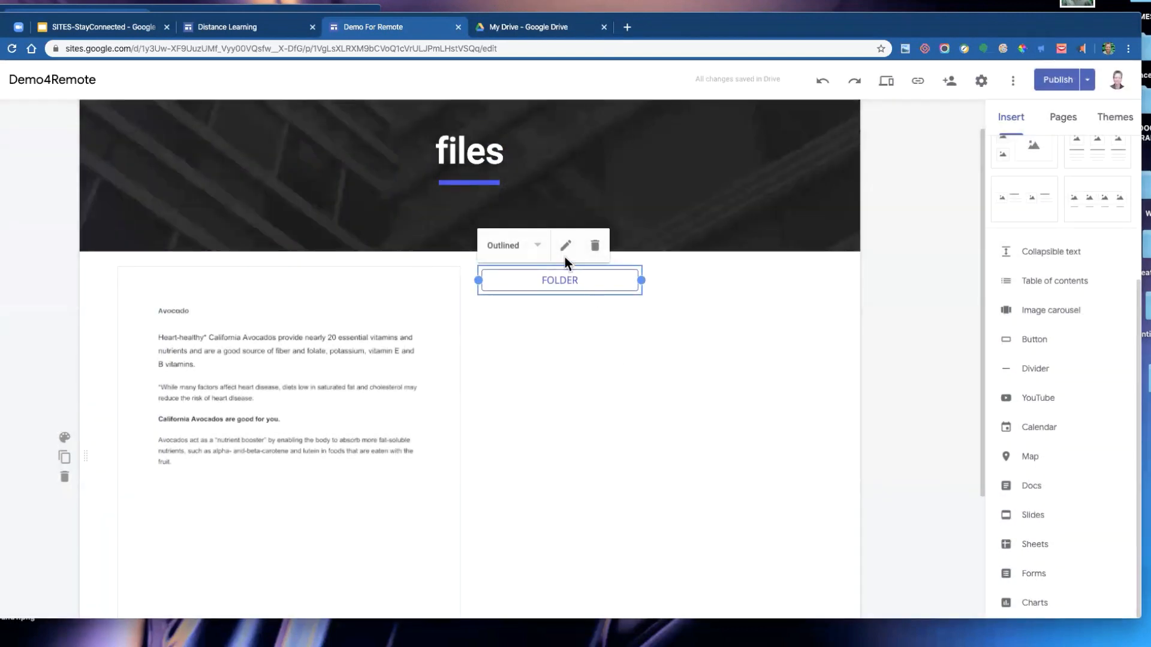
left_click(537, 246)
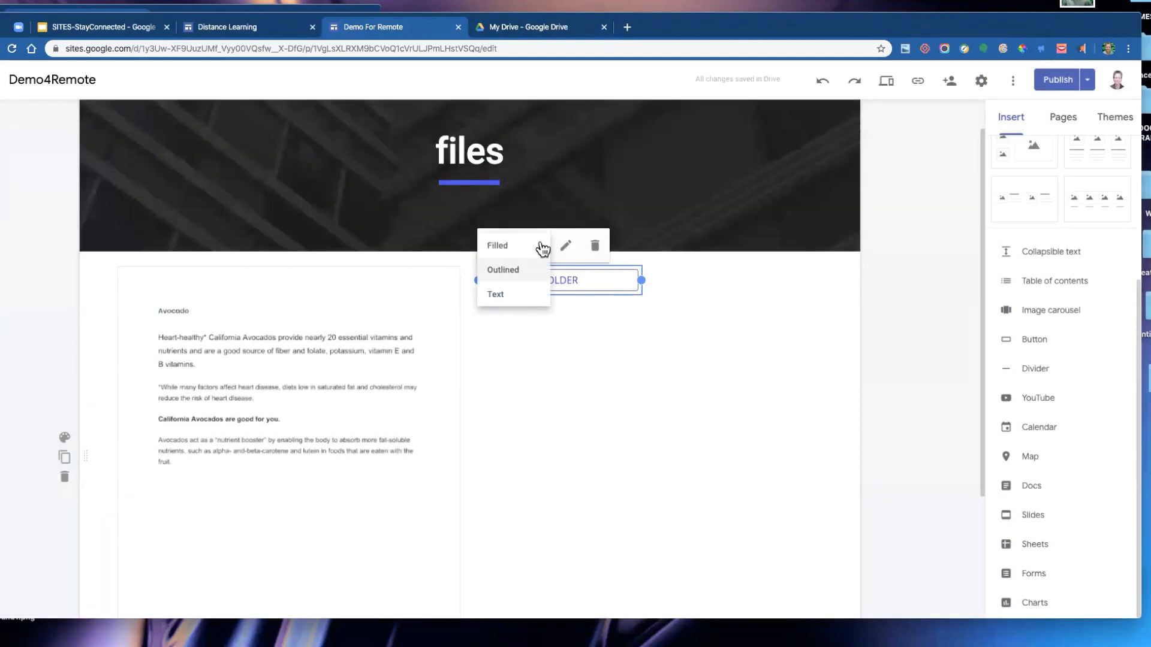
left_click(516, 294)
left_click(534, 248)
left_click(509, 251)
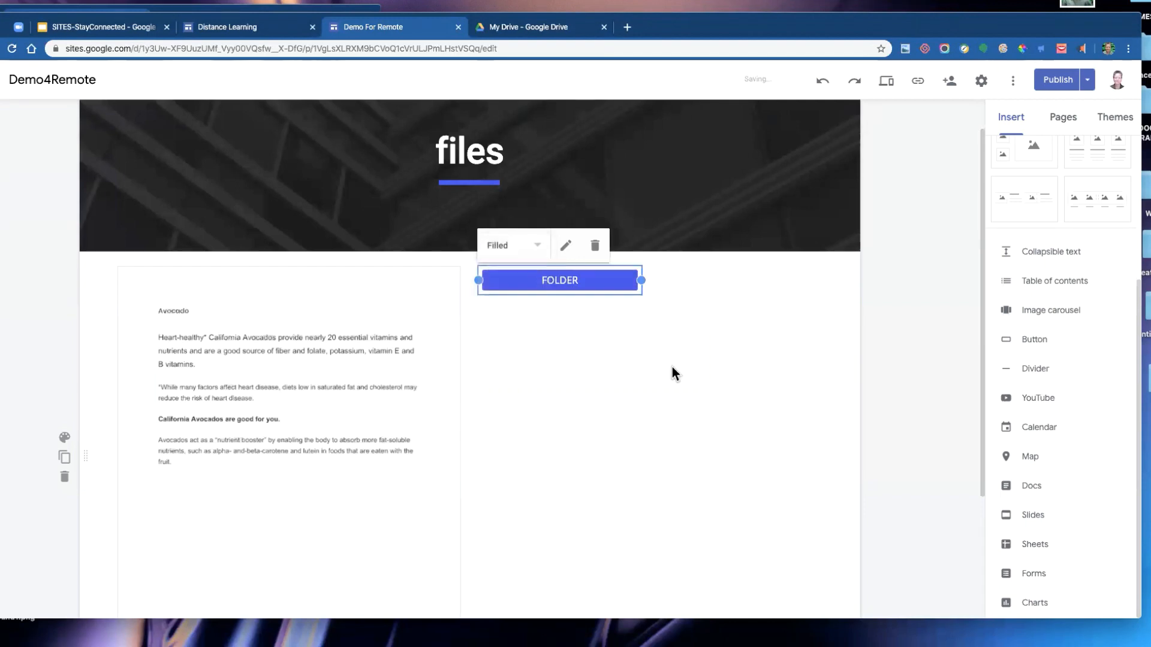
left_click(694, 316)
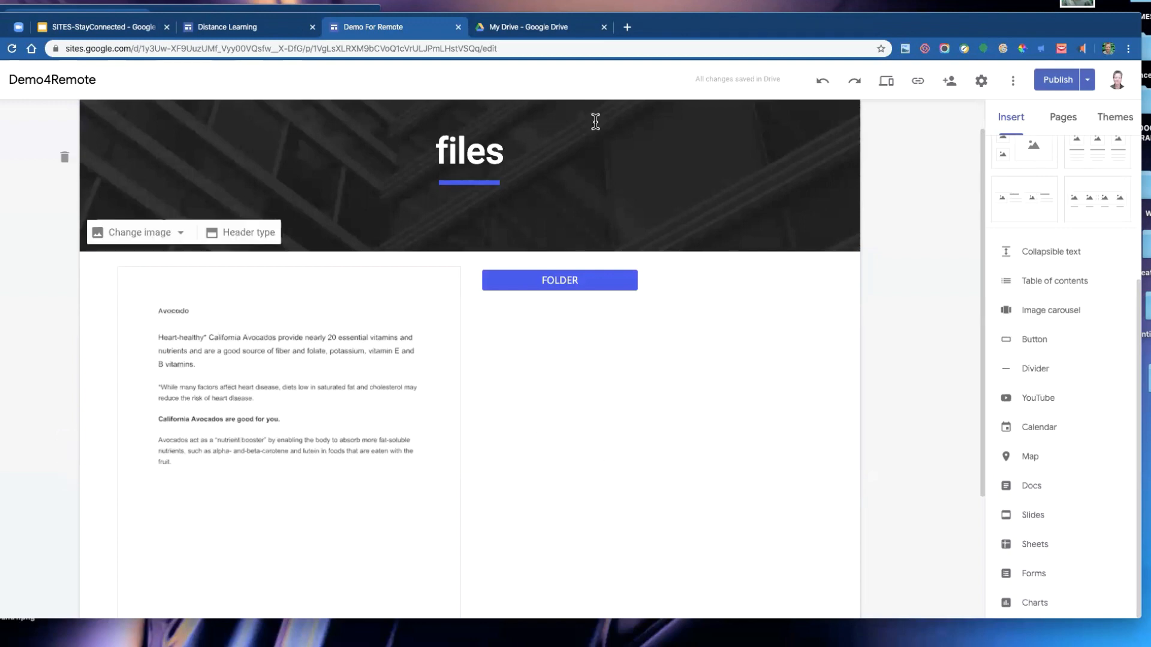
- Reopen the Demo4Remote site in the editor from the Sites home and go to its files page
key("super+w")
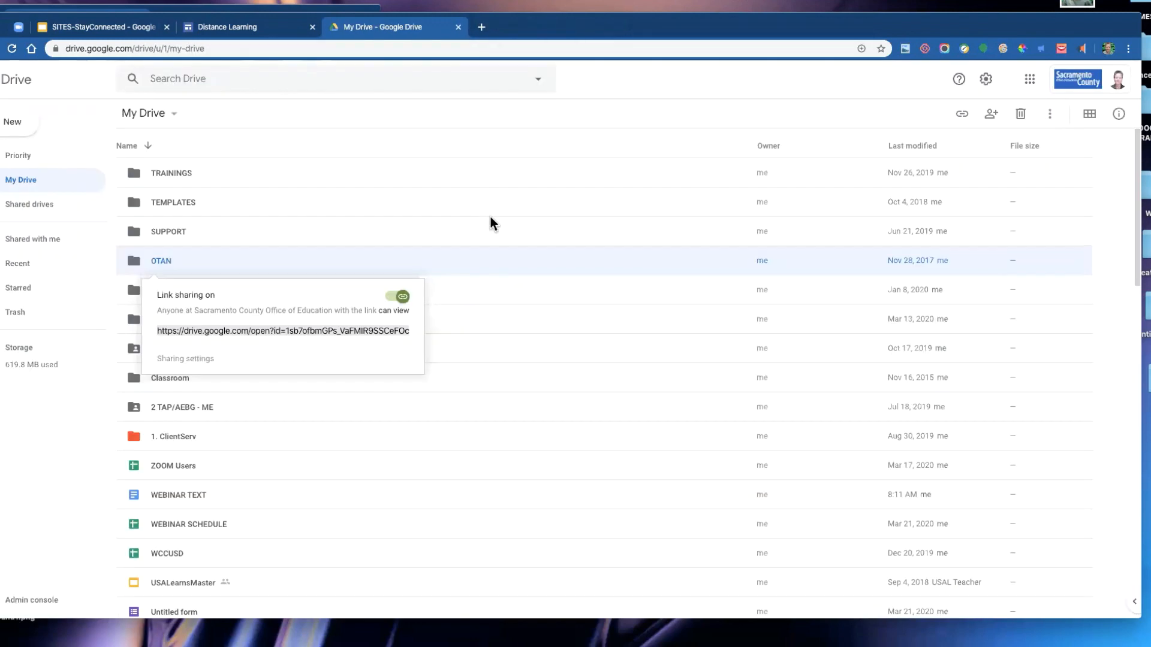
left_click(262, 27)
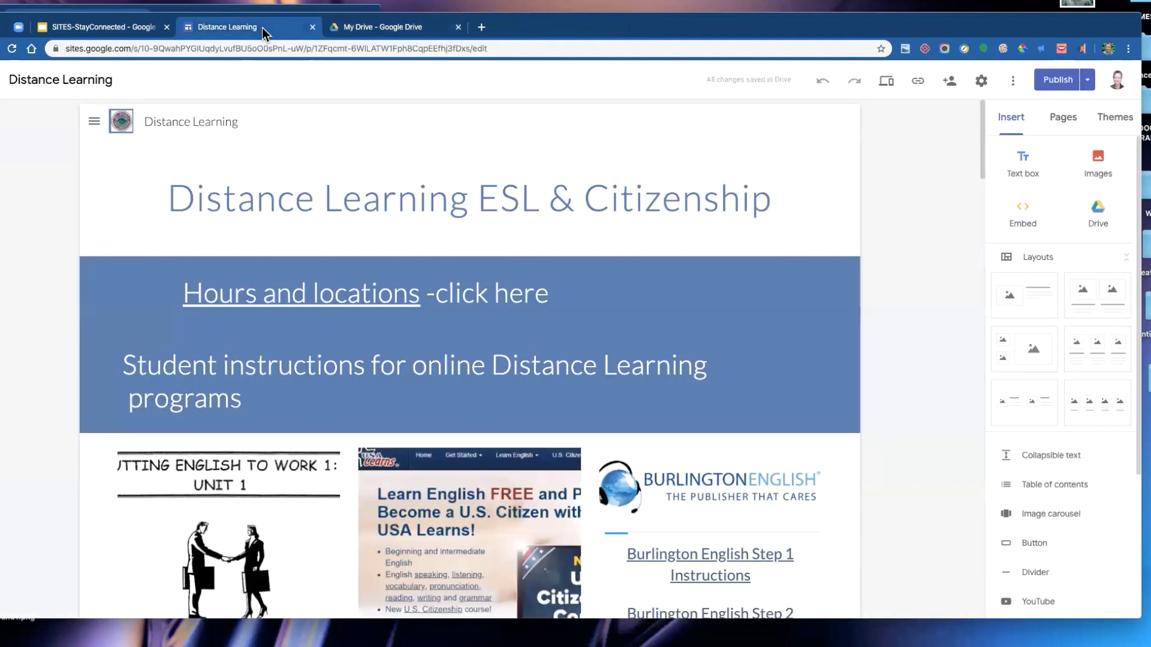
left_click(3, 93)
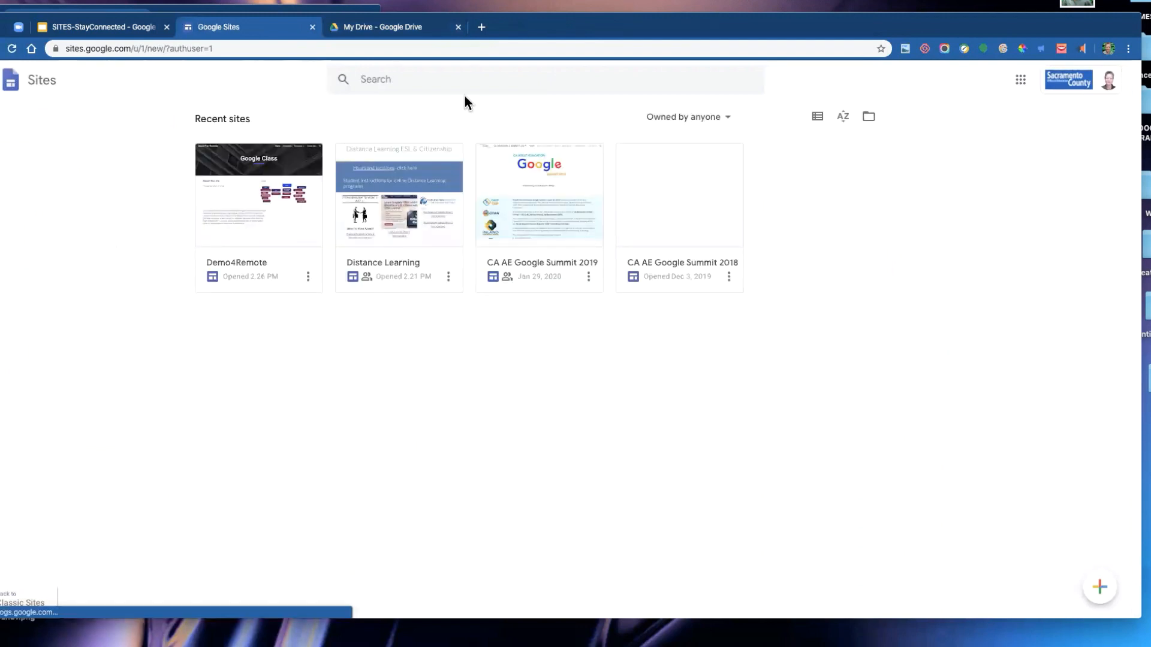
left_click(252, 192)
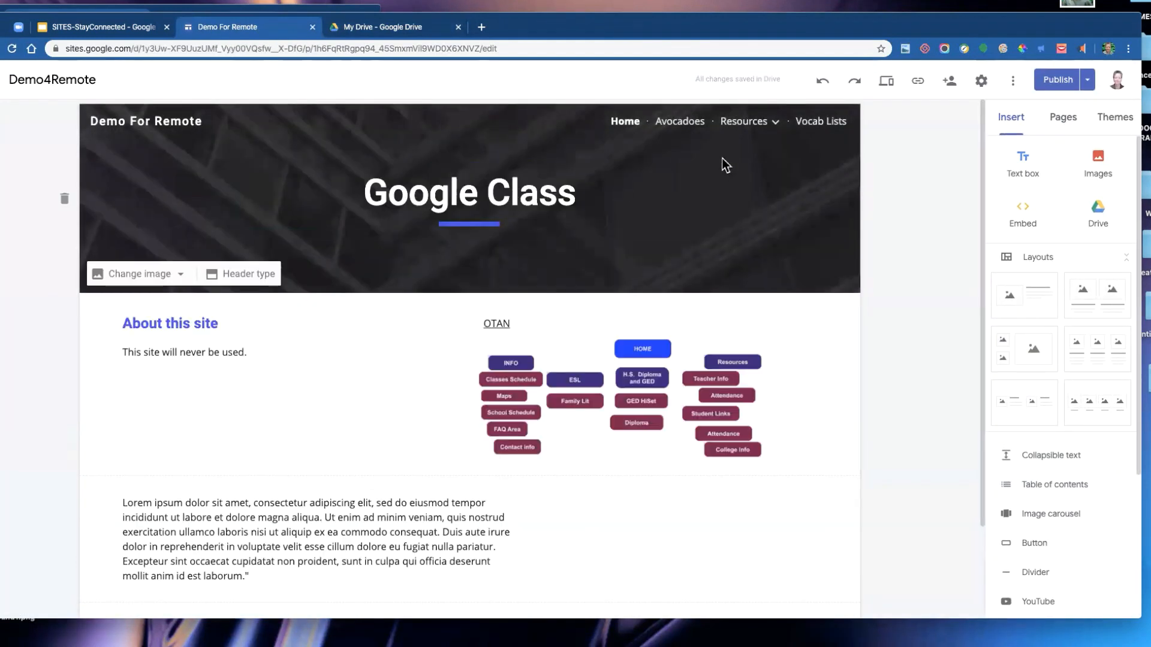
left_click(690, 121)
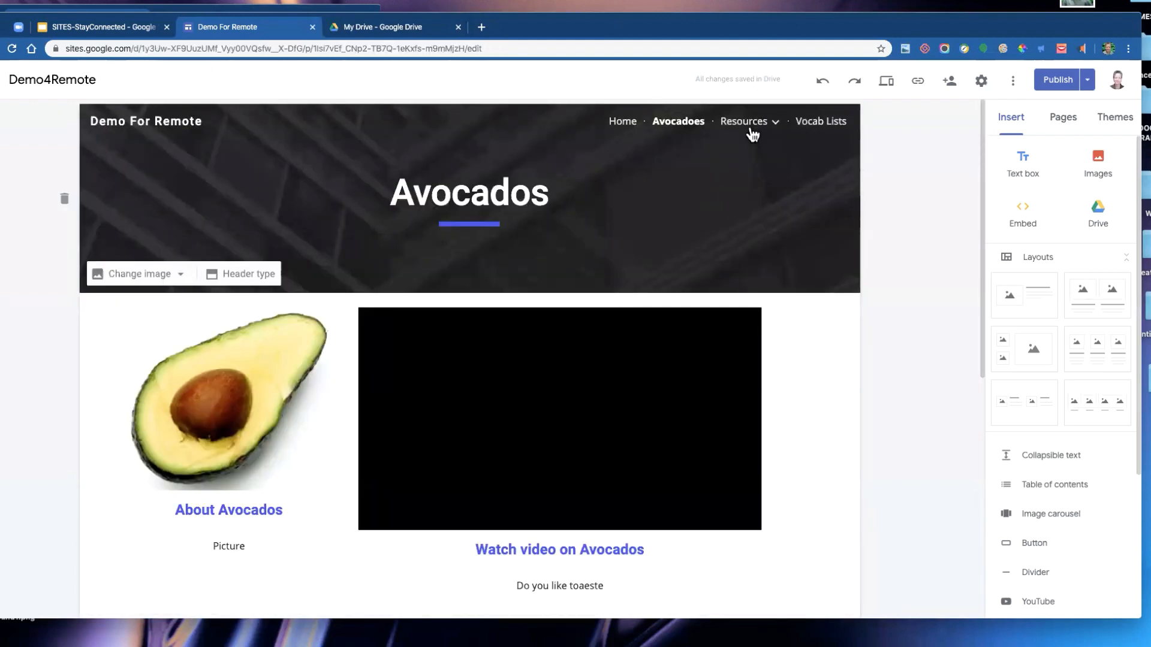
mouse_move(753, 123)
left_click(732, 176)
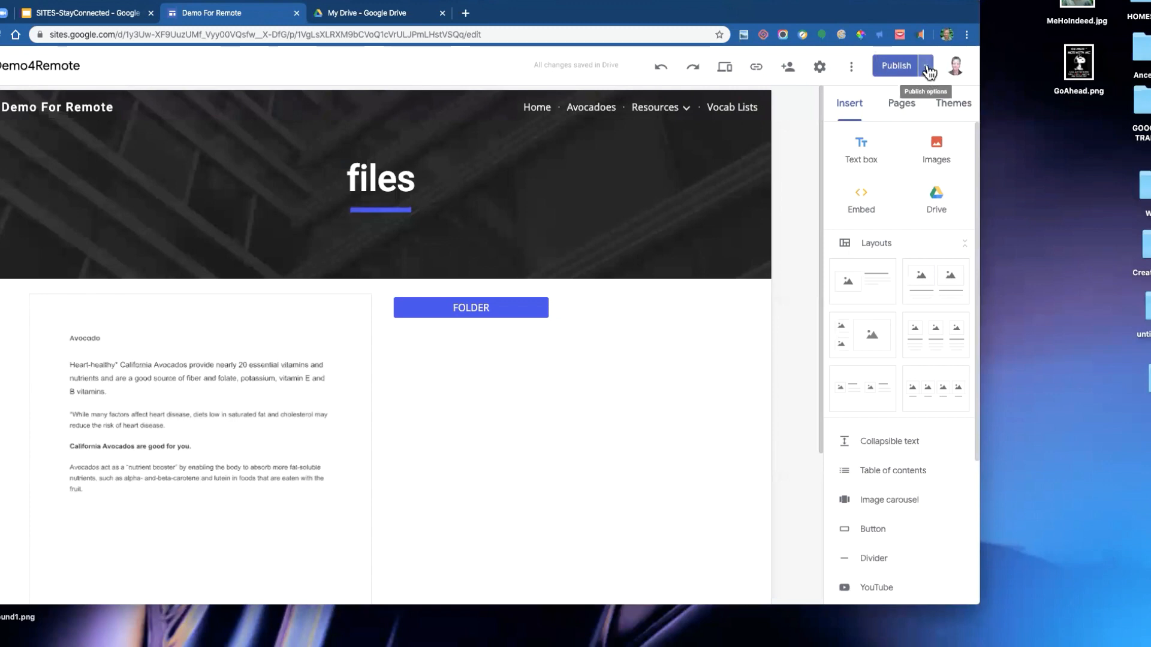
- Unpublish the site
left_click(928, 67)
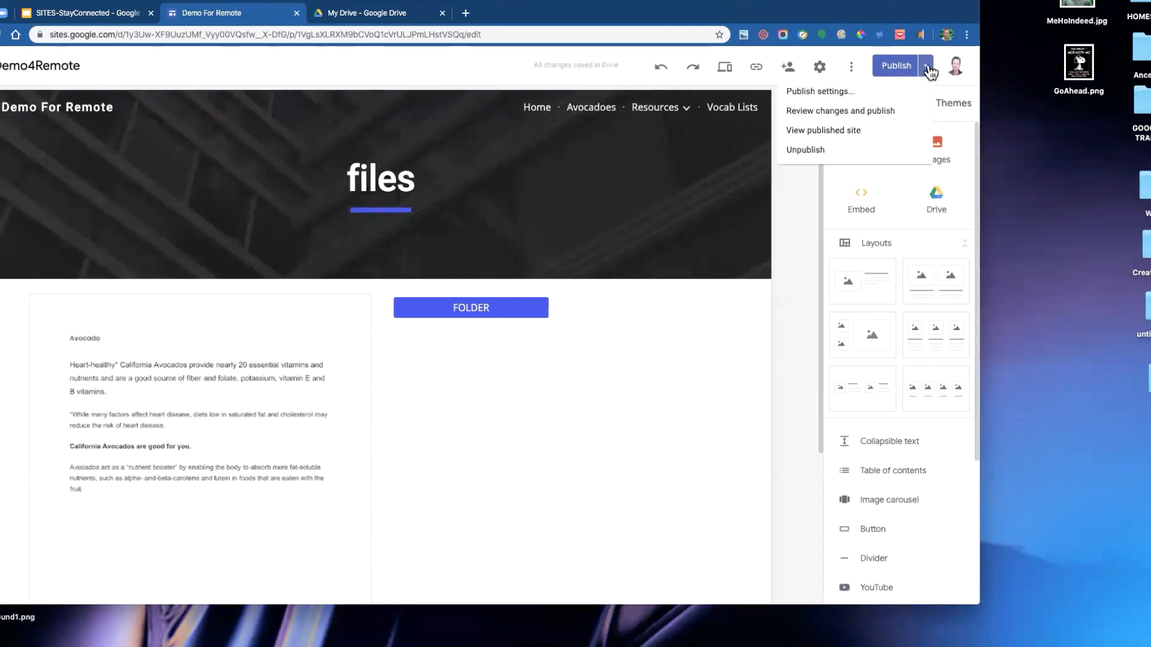
left_click(809, 151)
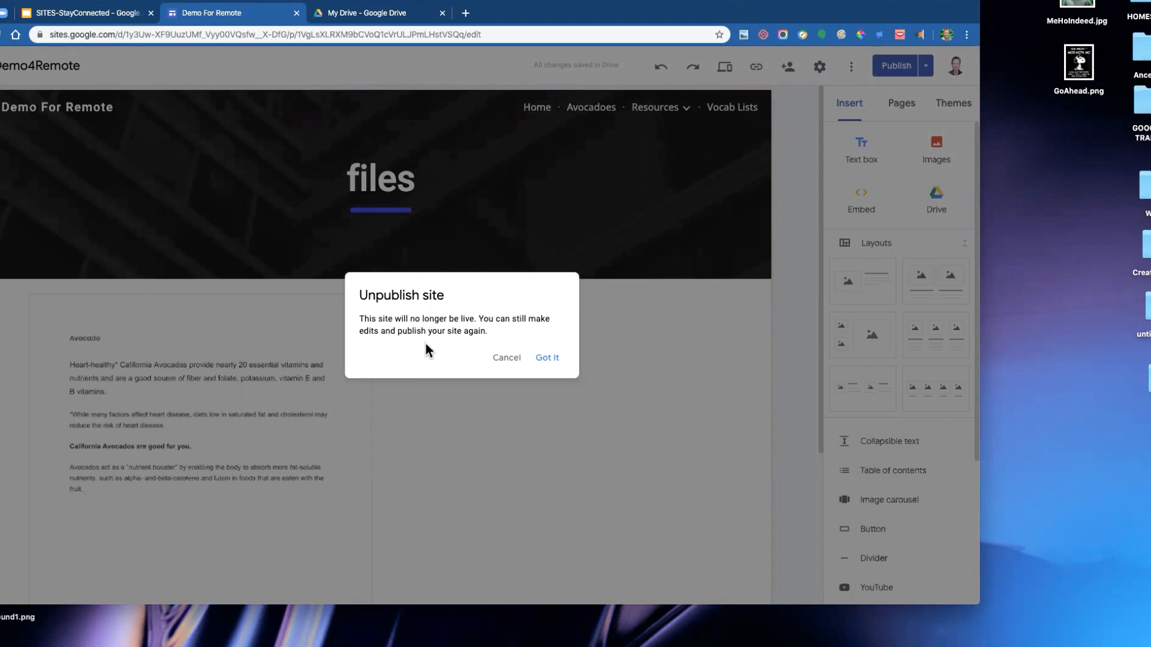
left_click(546, 358)
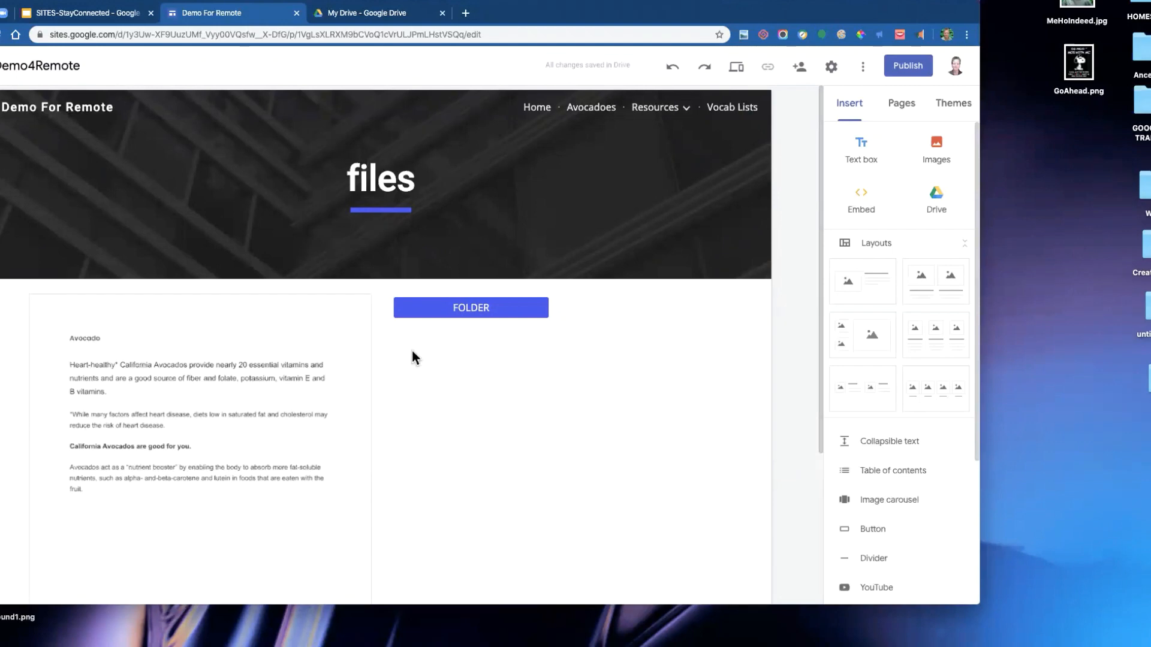
- Open Demo4Remote again from the recent sites list and navigate to the files page under Resources
left_click_drag(642, 8, 731, 7)
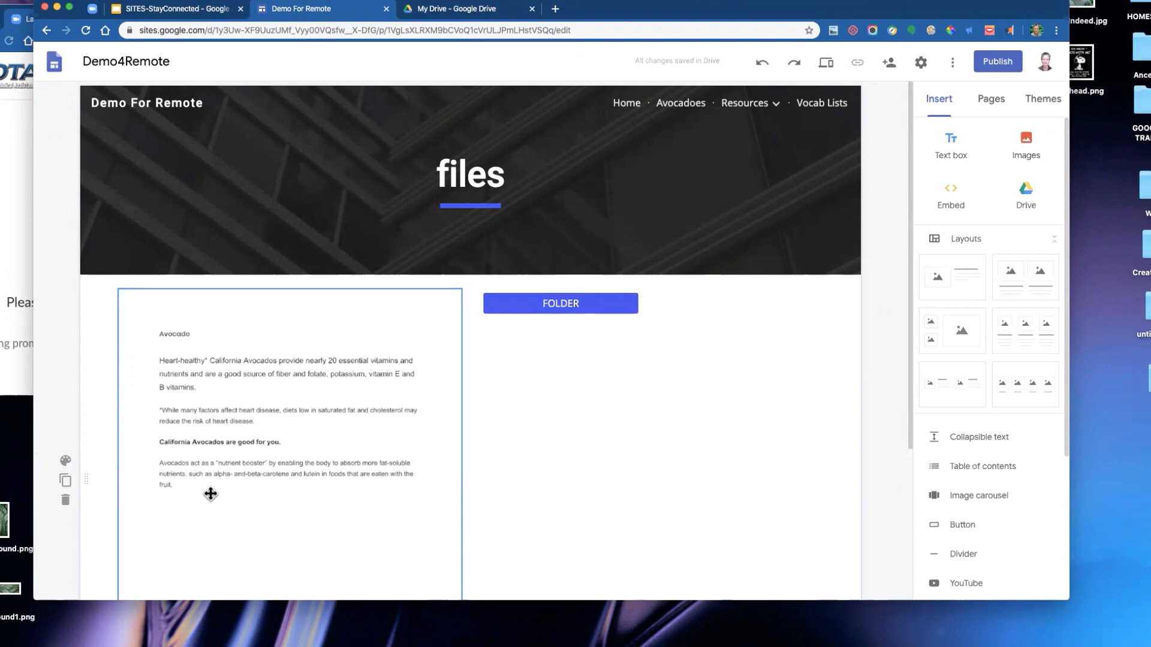
left_click_drag(662, 10, 660, 41)
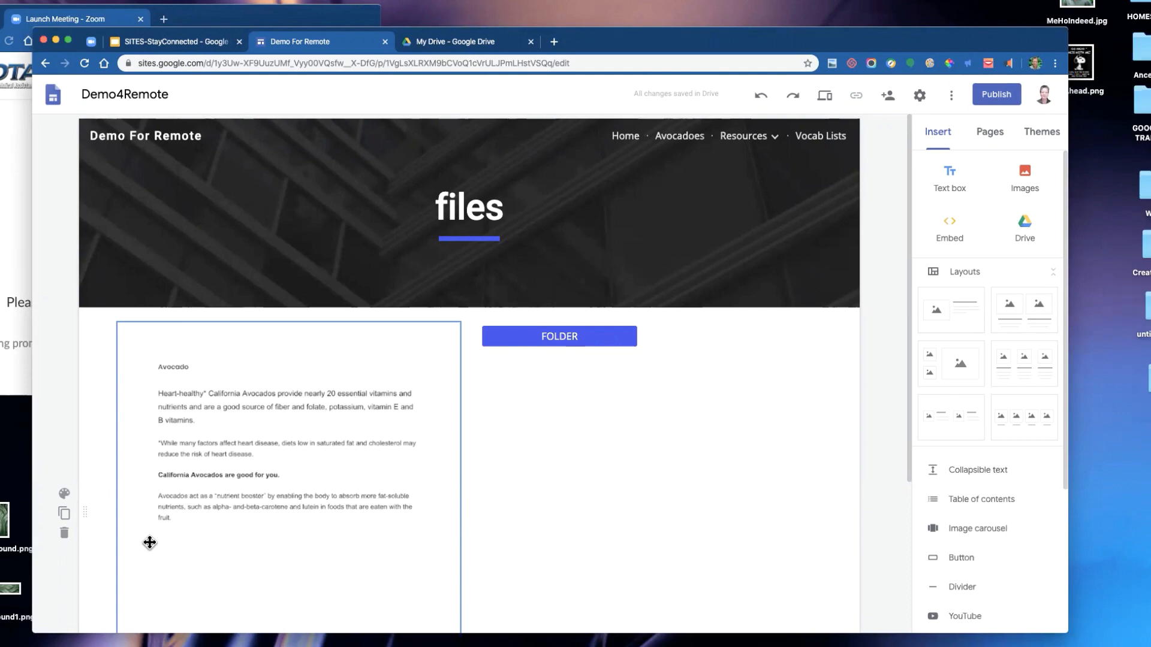
left_click(478, 47)
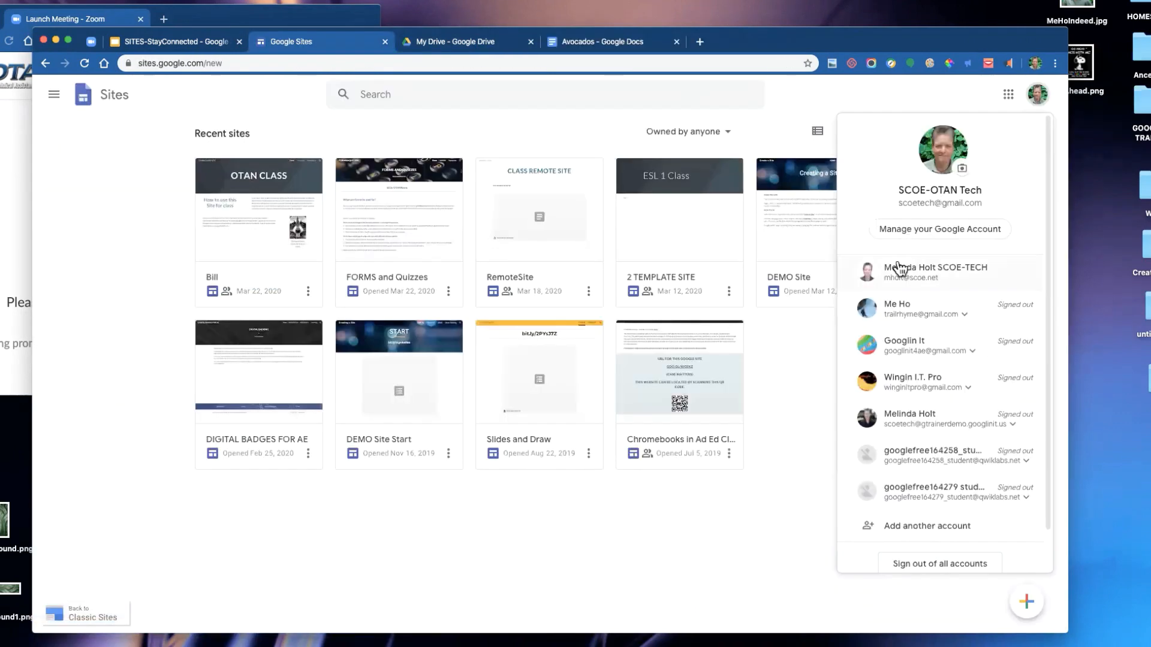
left_click(827, 267)
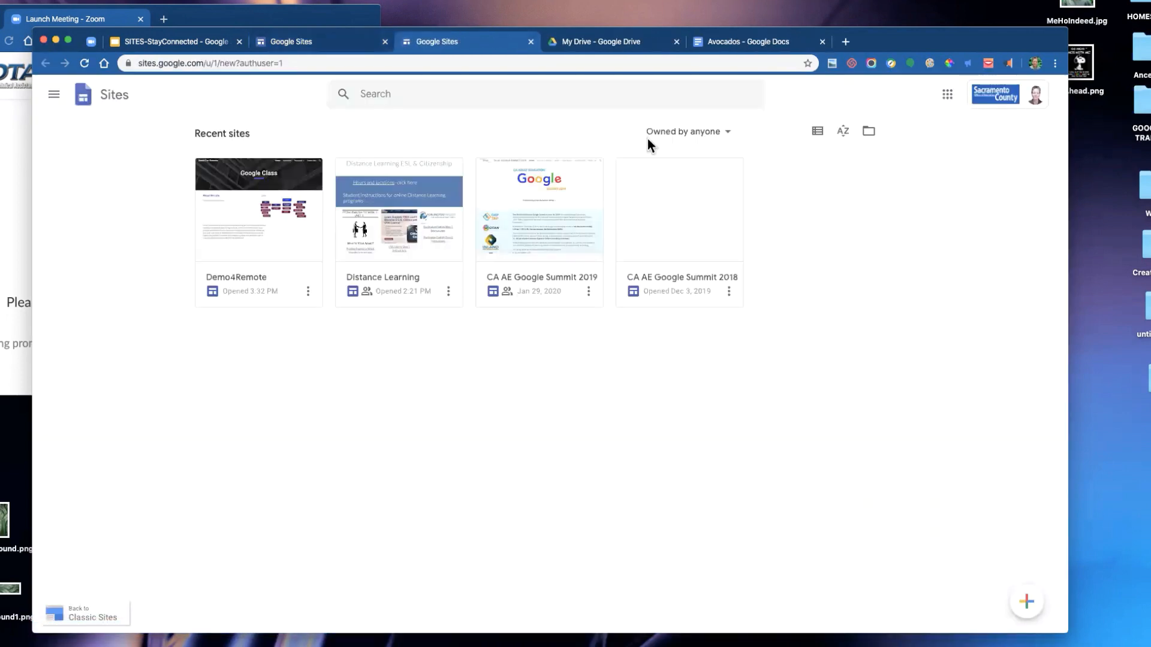
left_click(265, 224)
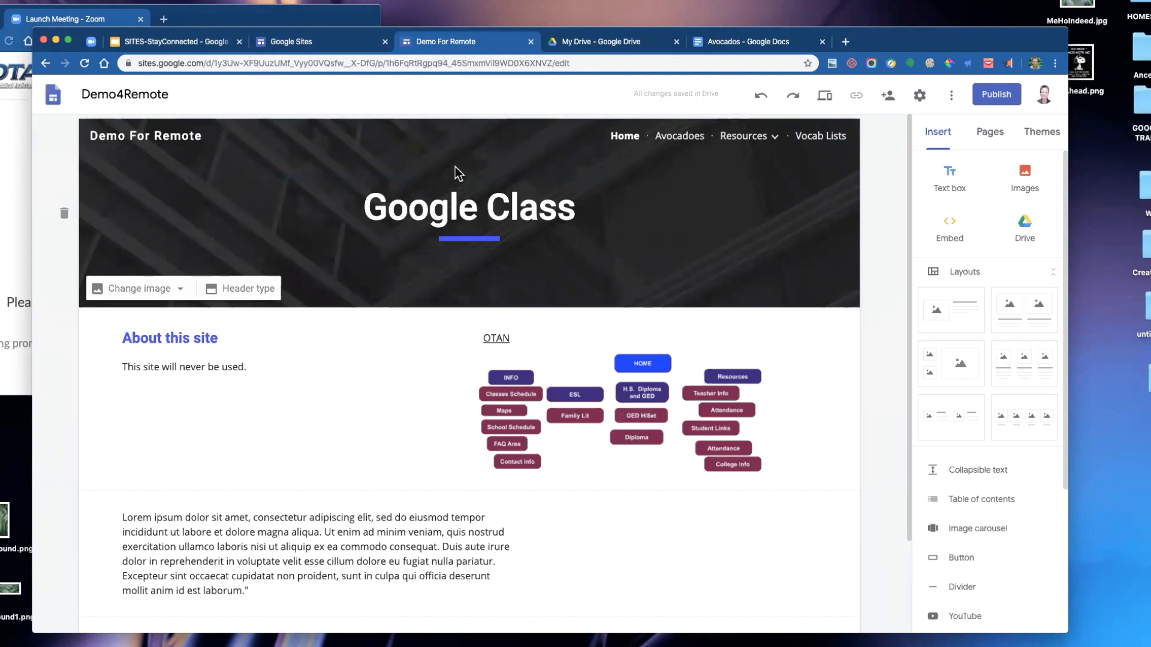
left_click(740, 193)
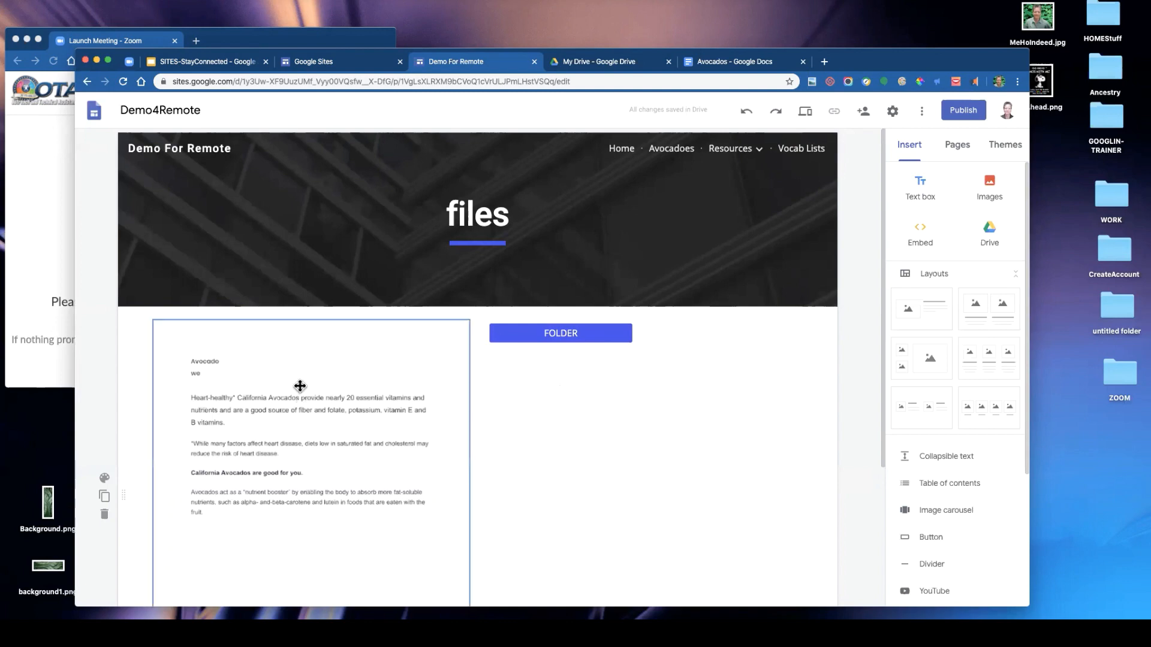
- Compare the embedded Avocados document on the files page with the open Avocados Google Doc
left_click(234, 379)
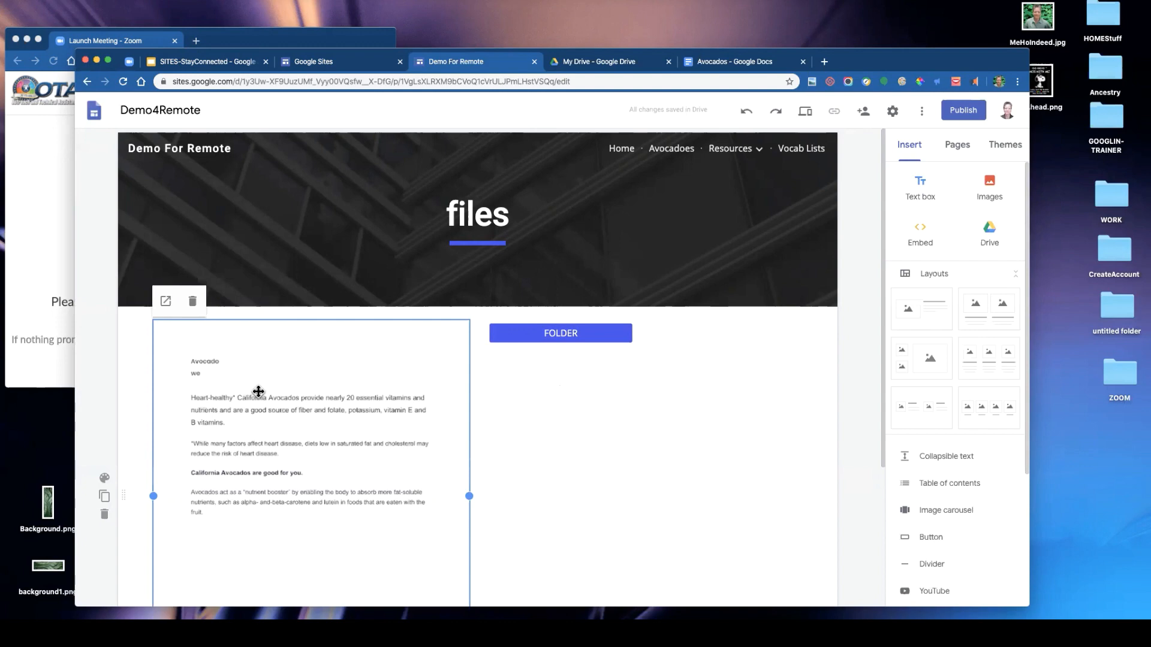
scroll(257, 390, "down", 3)
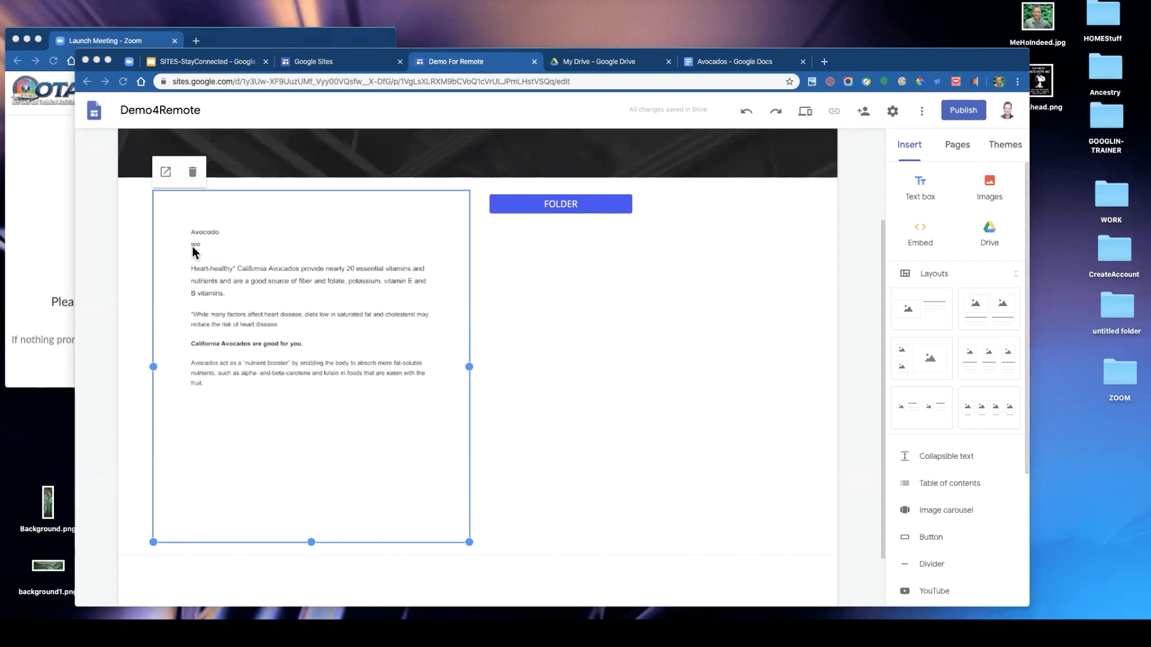
left_click(192, 246)
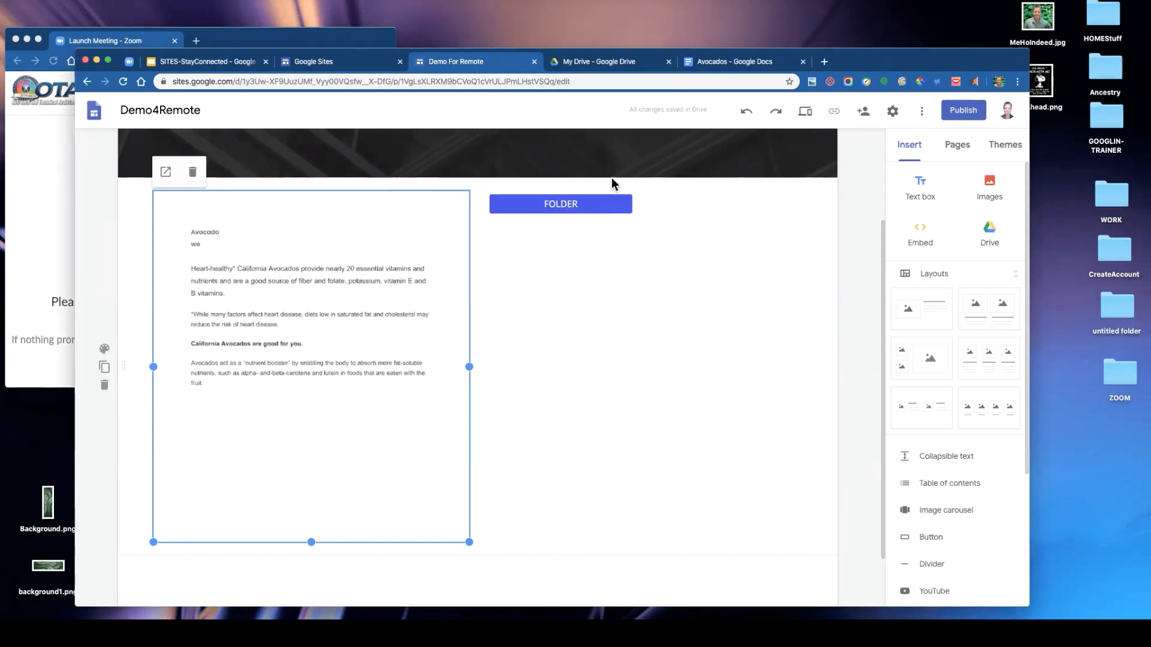
left_click(732, 63)
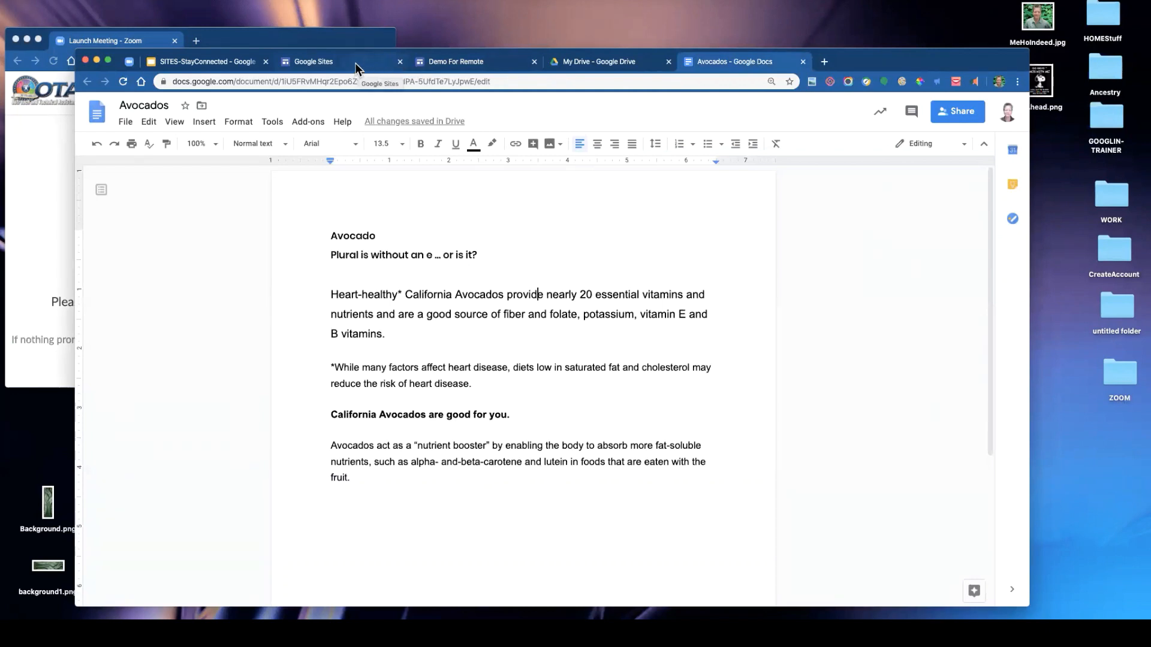
left_click(449, 63)
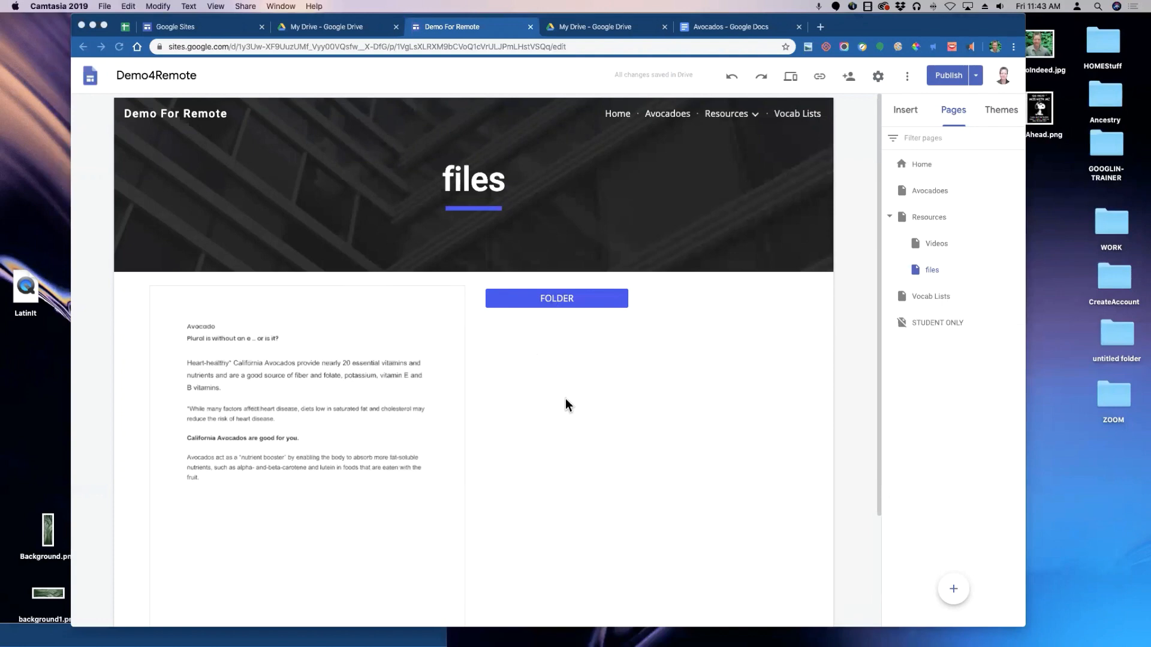
- Go to otan.us in the current tab and scroll through its home page
left_click(236, 46)
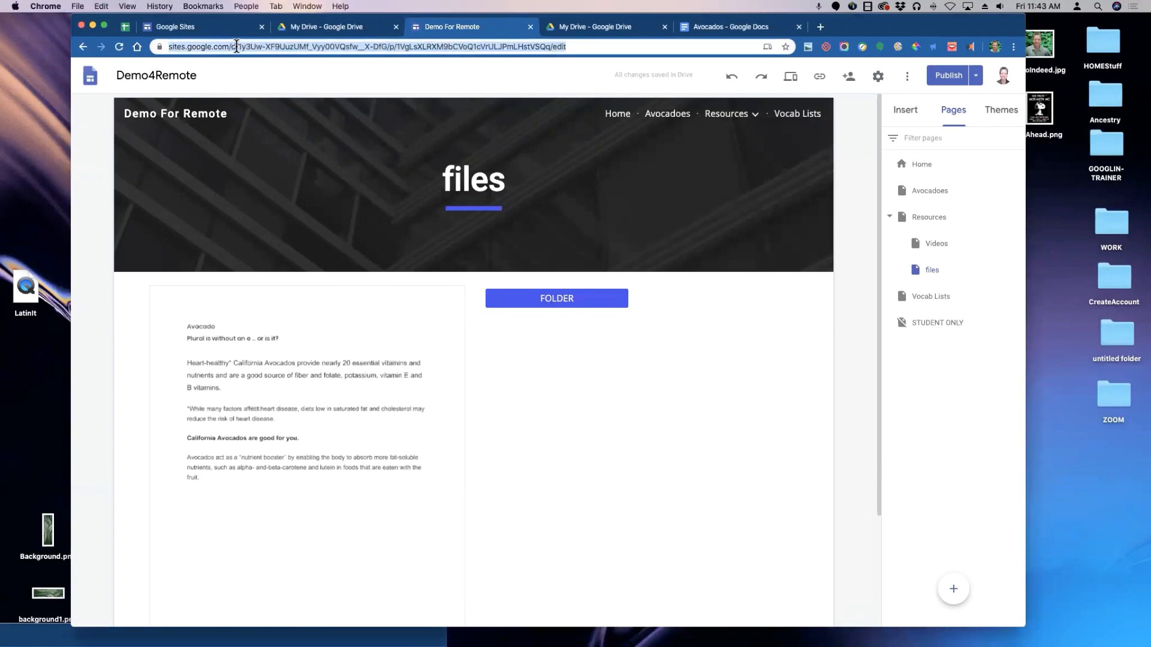
type("n.us")
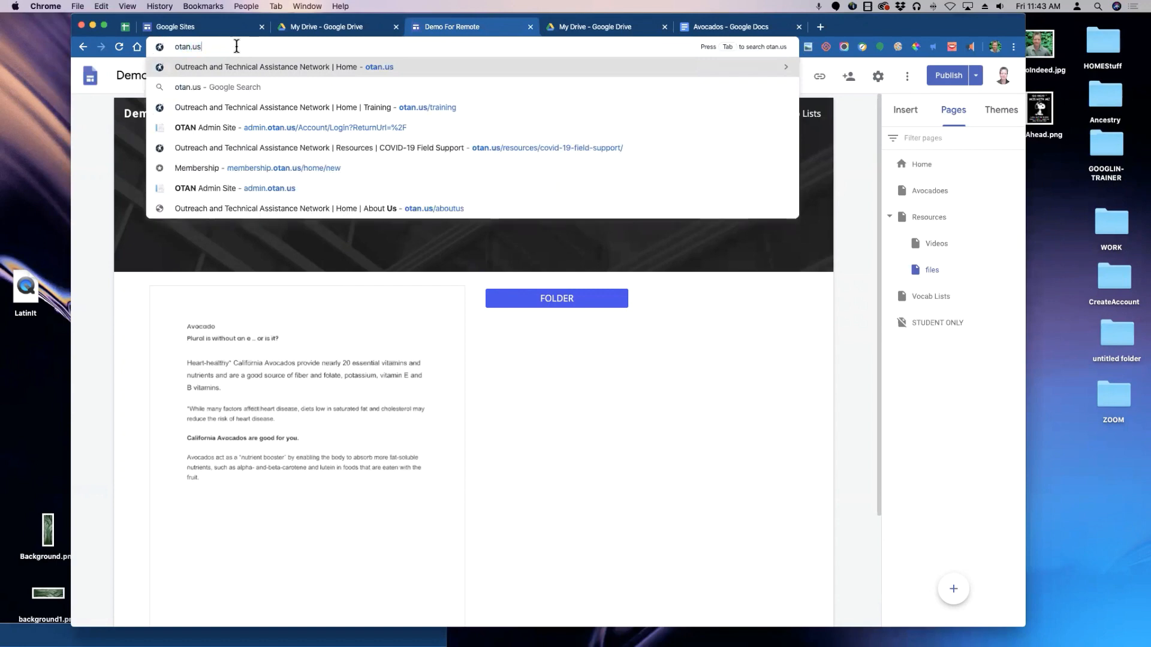
key("Return")
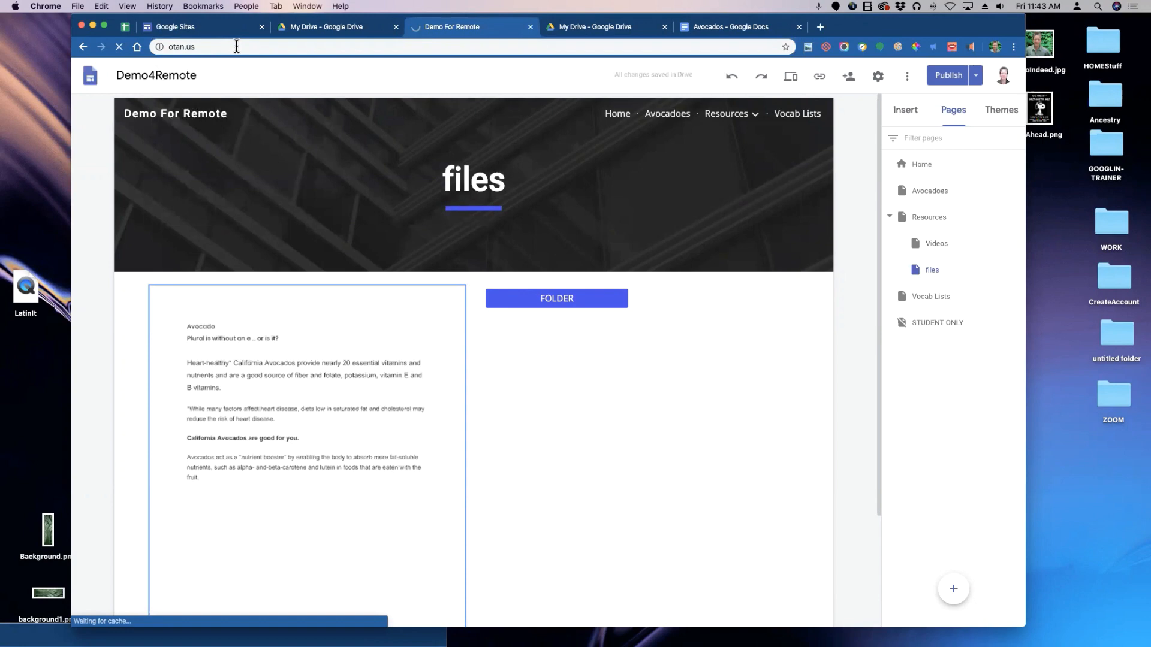
left_click(235, 46)
key("Return")
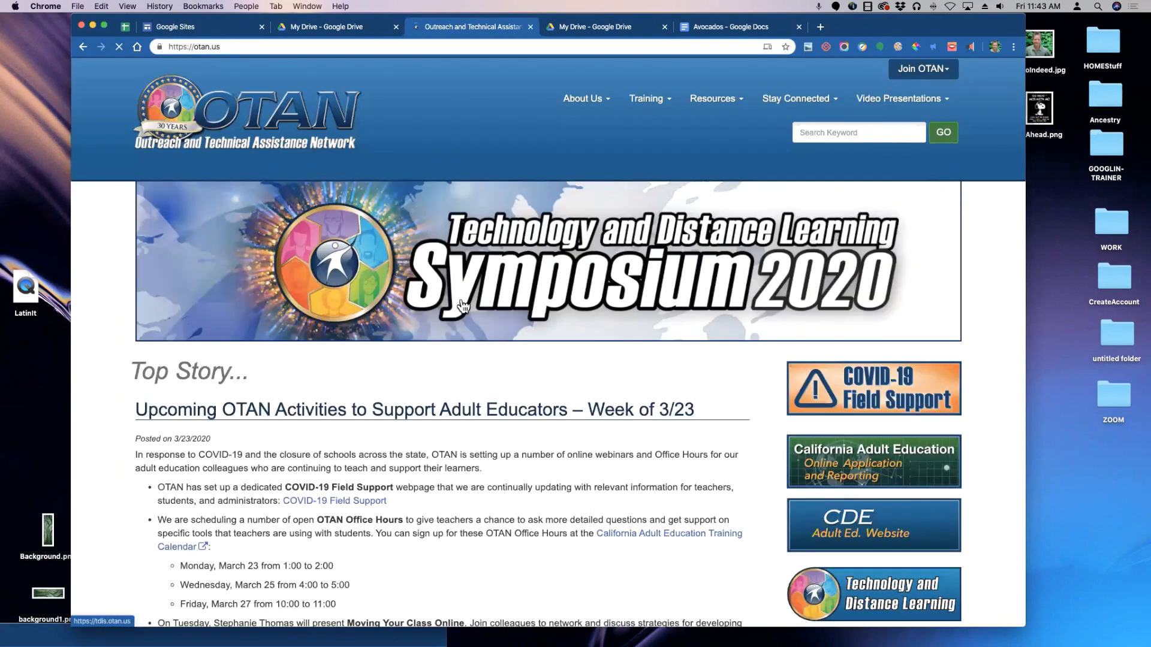
scroll(452, 339, "down", 3)
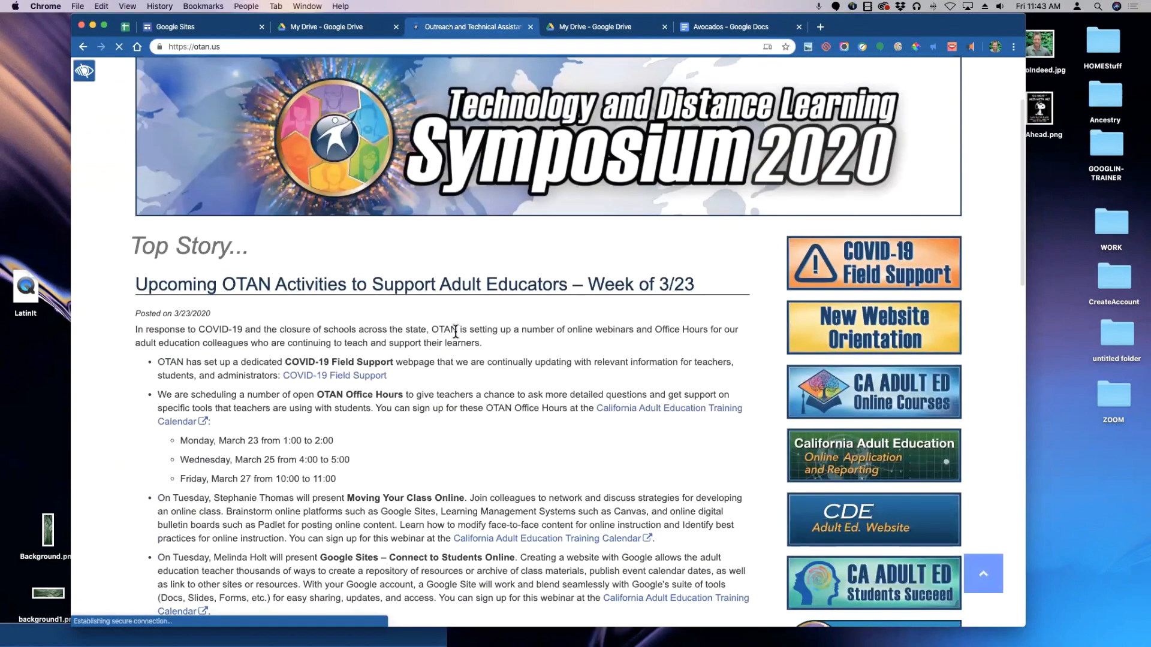
scroll(455, 331, "up", 1)
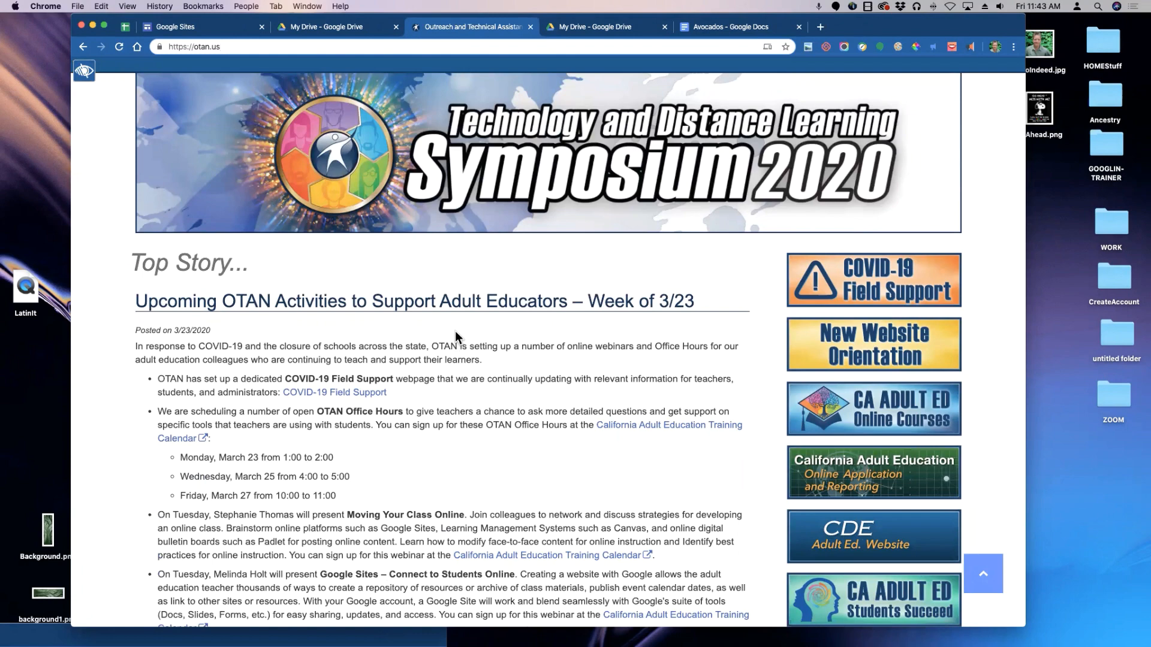